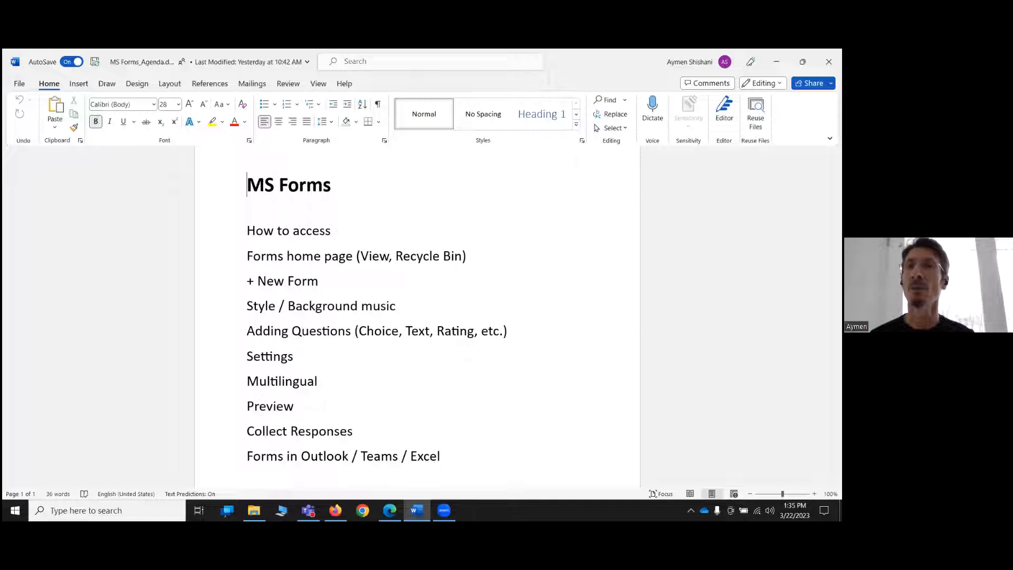
# - Minimize the agenda document and open Microsoft Forms from the Microsoft 365 apps available in Outlook
pyautogui.click(776, 62)
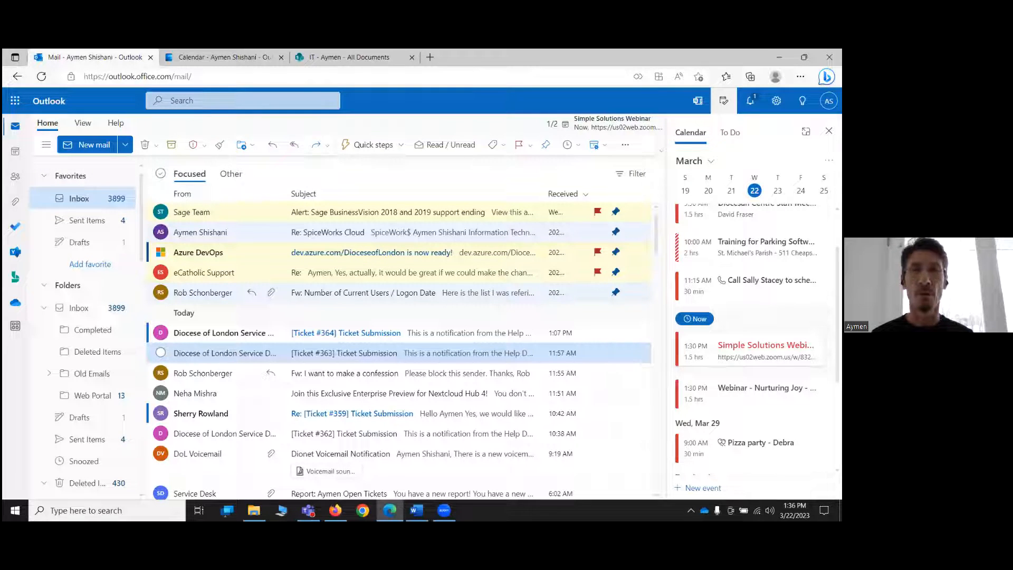
pyautogui.click(15, 101)
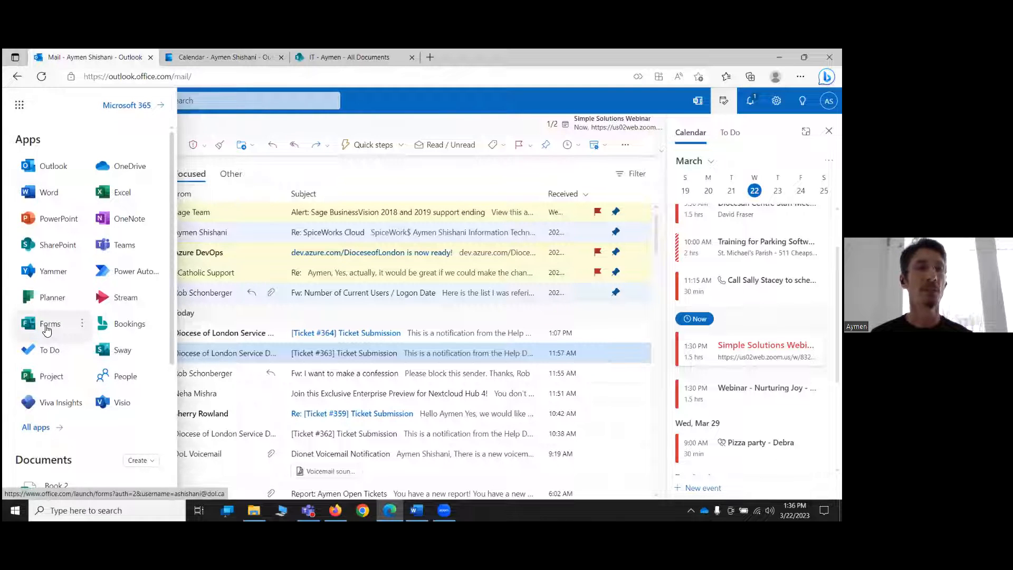
pyautogui.click(47, 328)
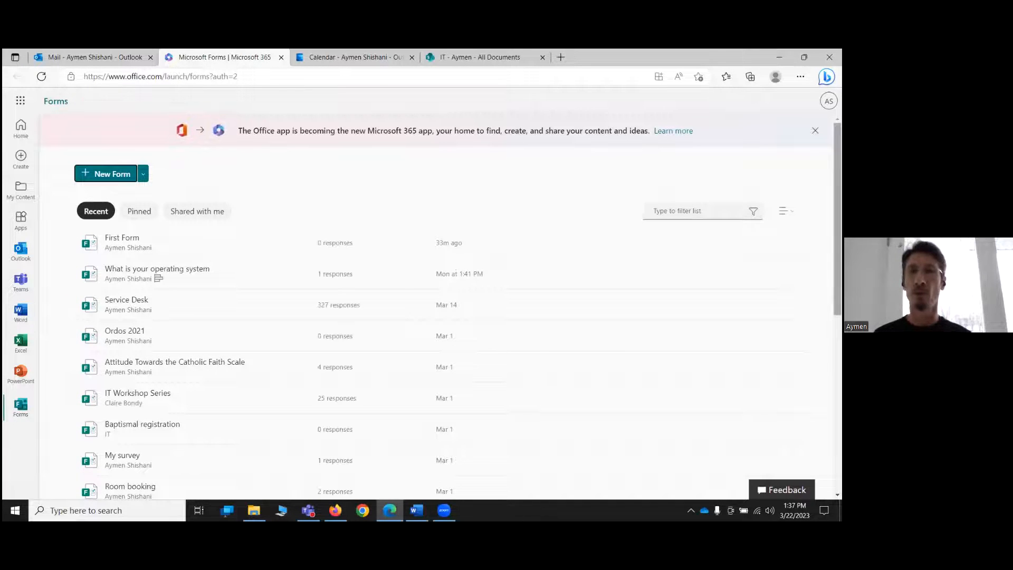
# - Examine the Forms home page, including the recent forms list, its filter views and the My groups section
pyautogui.scroll(-2, 664, 313)
pyautogui.scroll(2, 585, 269)
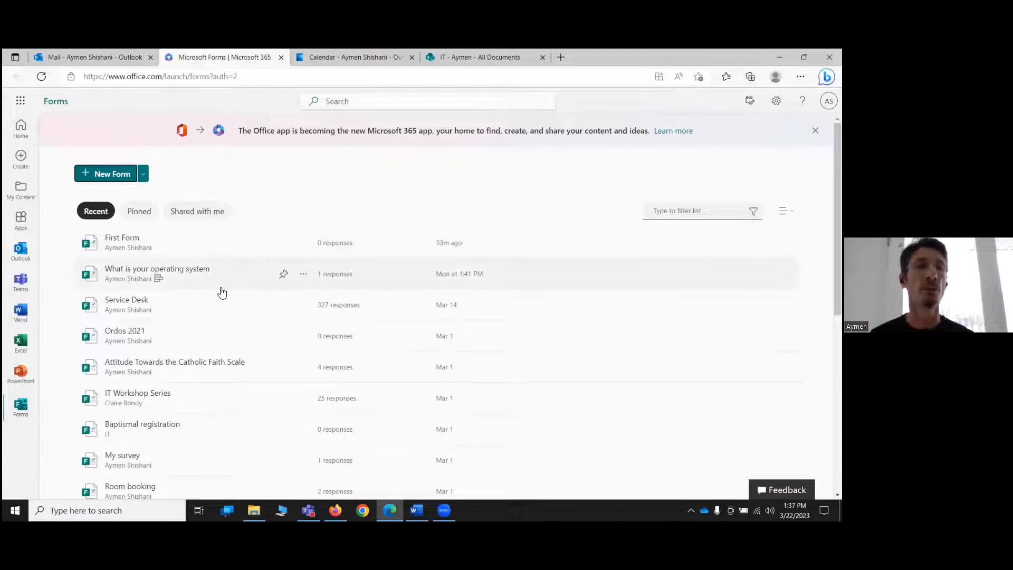
pyautogui.scroll(-2, 174, 264)
pyautogui.scroll(-5, 175, 264)
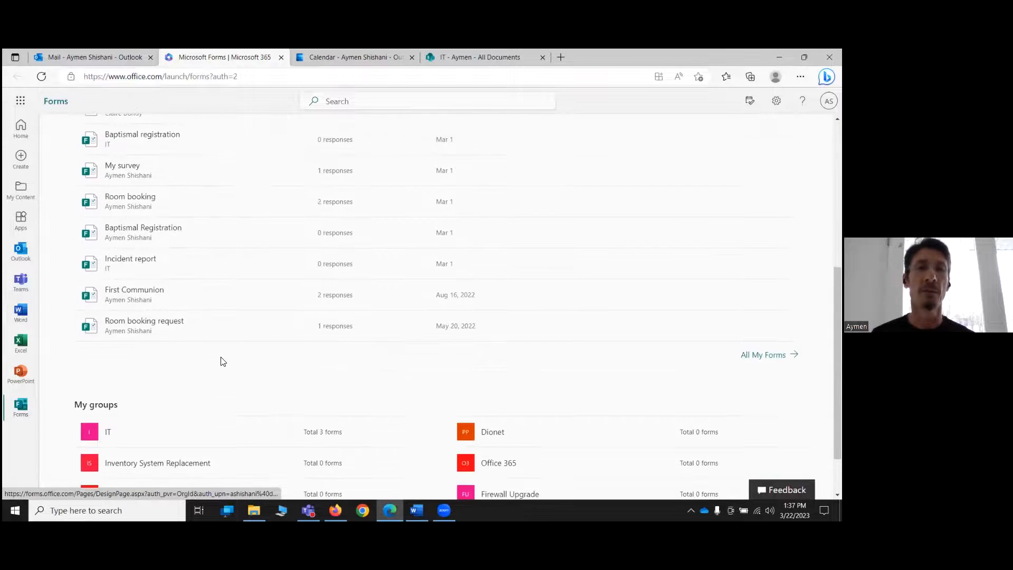
pyautogui.scroll(8, 222, 357)
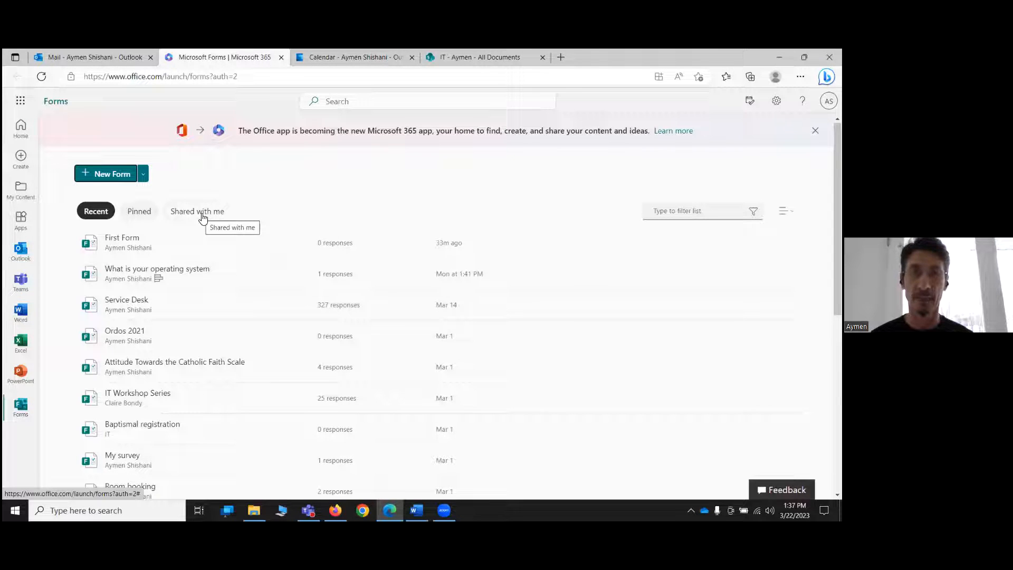
pyautogui.scroll(-3, 281, 269)
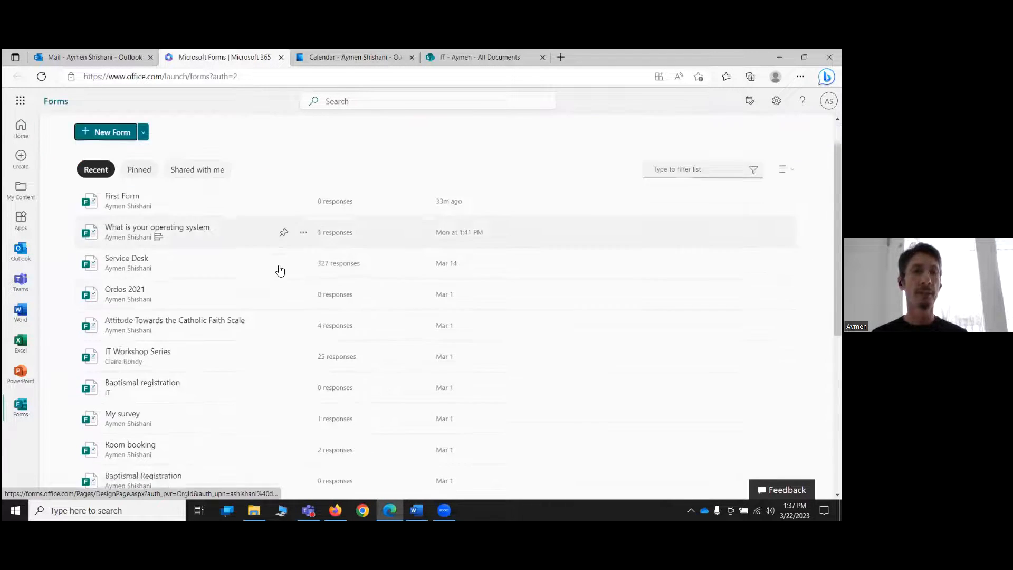
pyautogui.scroll(2, 285, 242)
pyautogui.scroll(2, 204, 195)
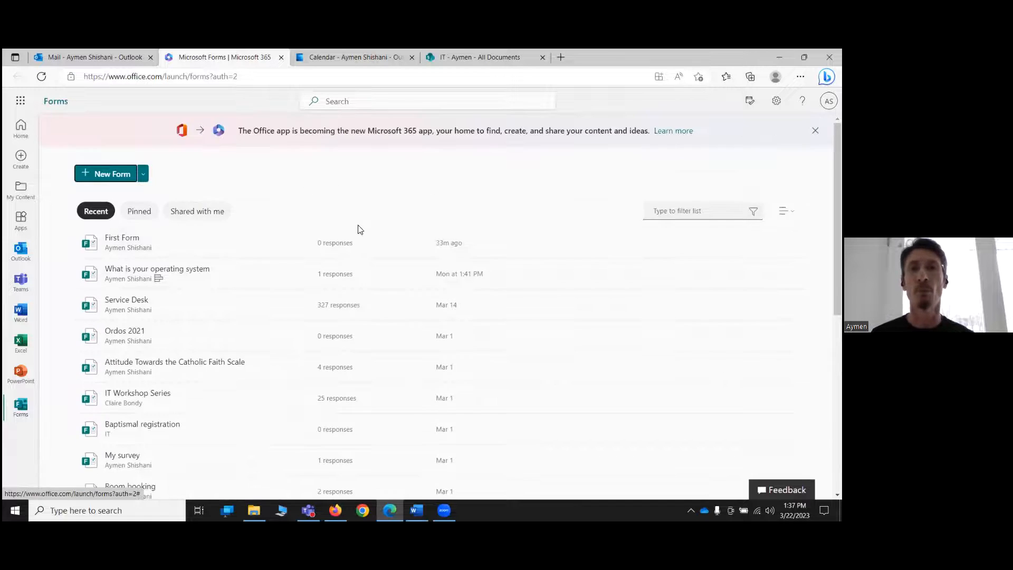
pyautogui.scroll(-7, 380, 245)
pyautogui.scroll(3, 377, 227)
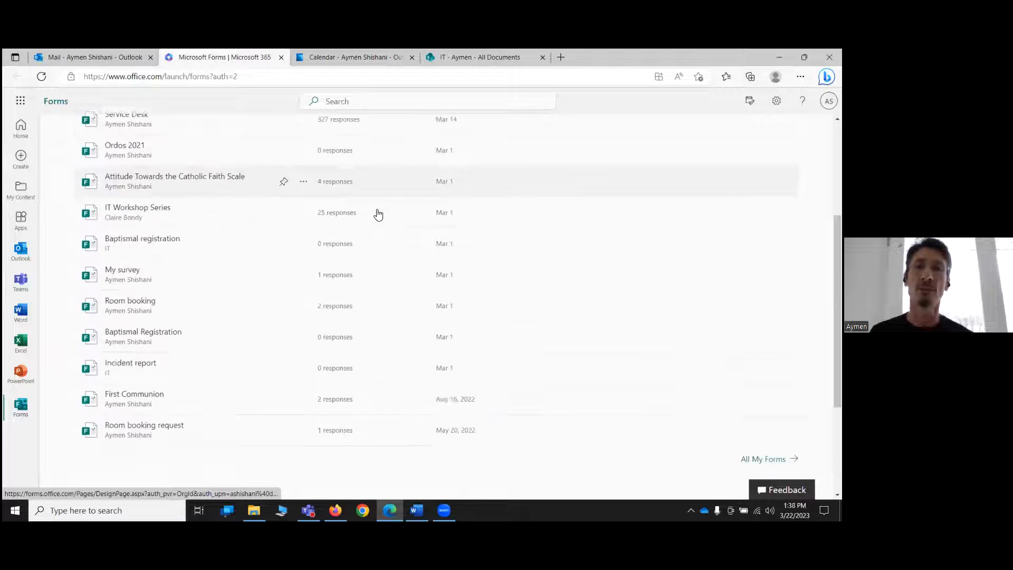
pyautogui.scroll(-3, 507, 258)
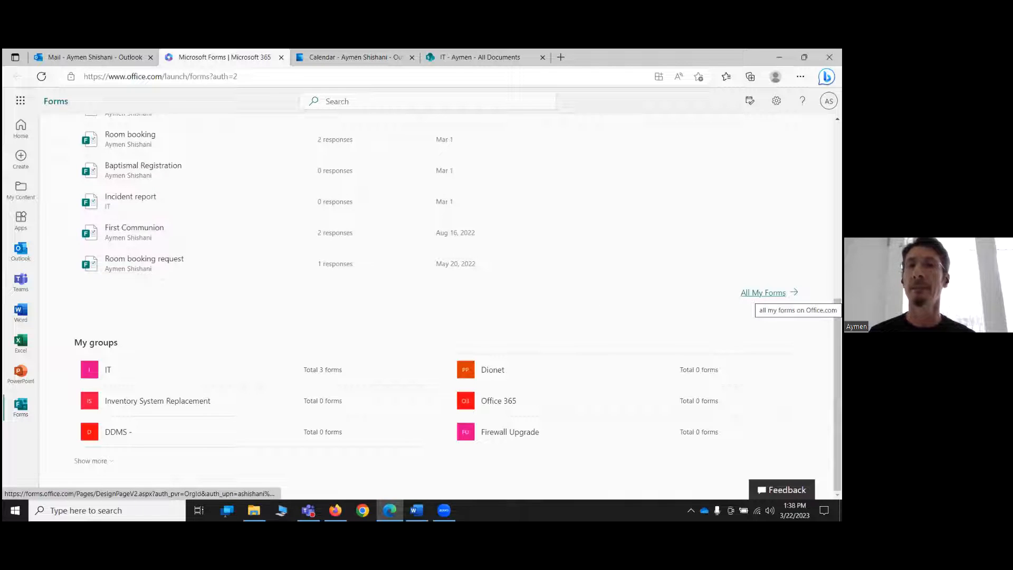
# - Open the complete My forms list, dismiss the What's new notice and look over the form cards
pyautogui.click(763, 293)
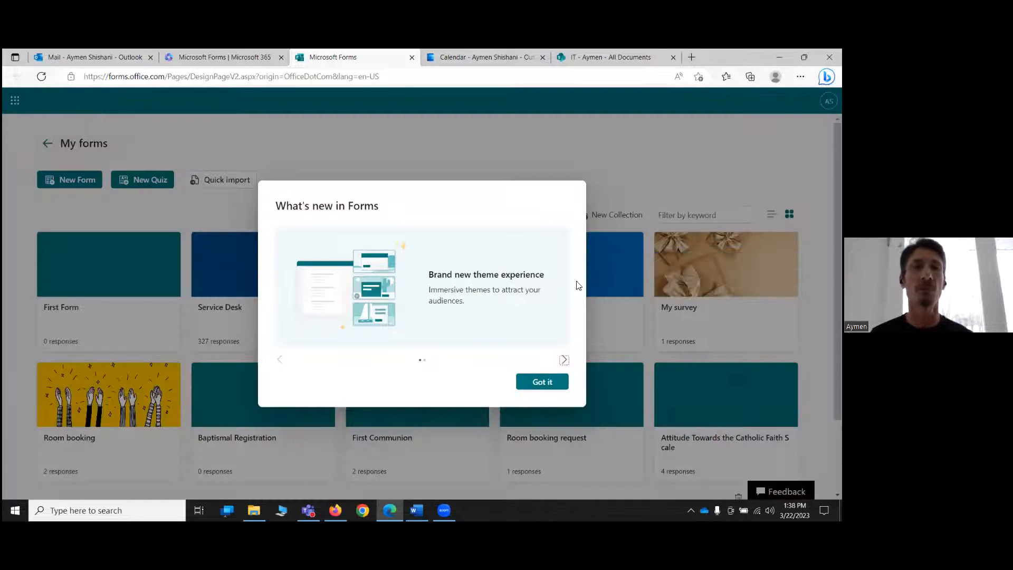
pyautogui.click(542, 381)
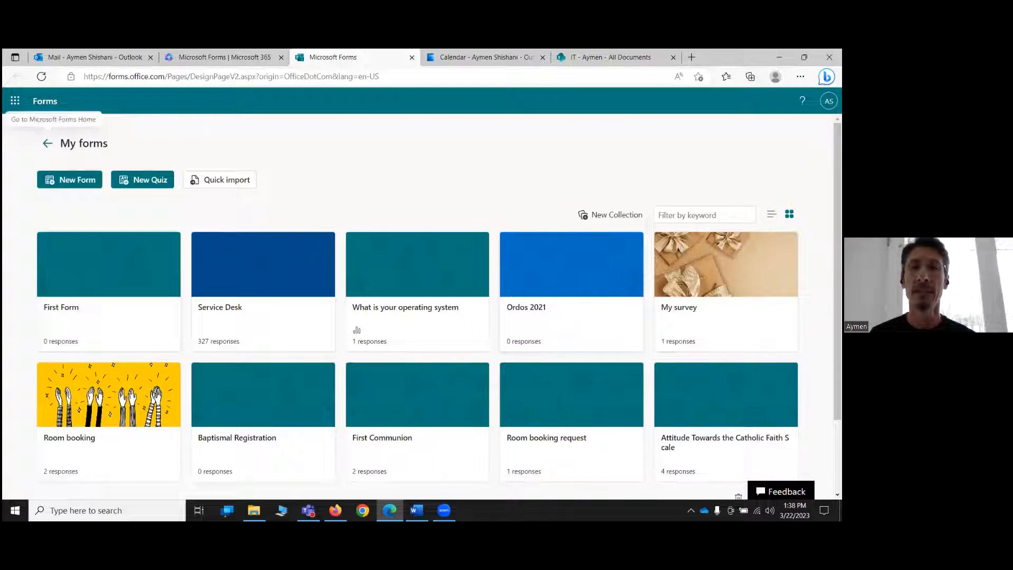
pyautogui.scroll(-3, 543, 249)
pyautogui.scroll(3, 369, 264)
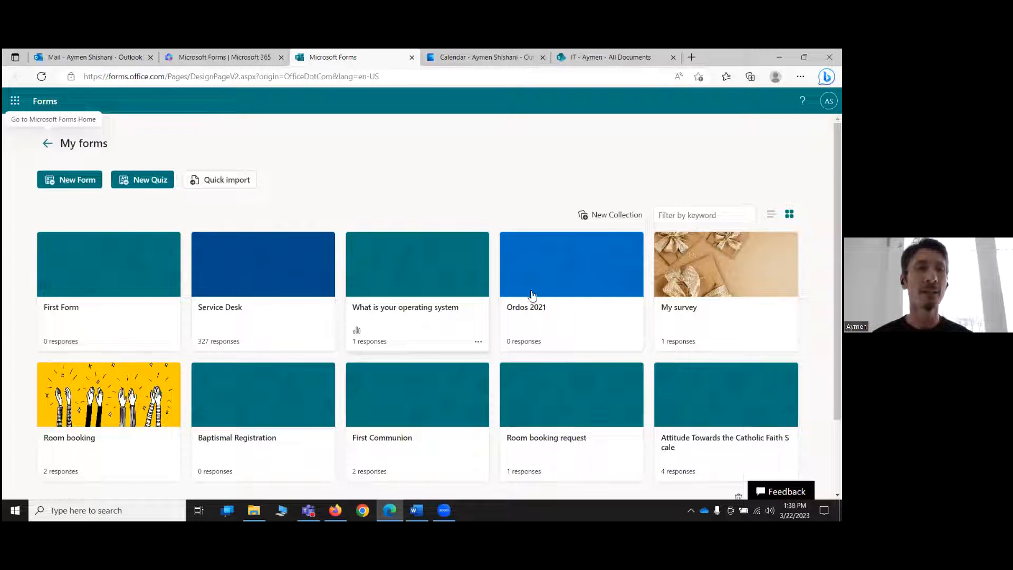
pyautogui.scroll(-2, 728, 464)
pyautogui.scroll(2, 436, 295)
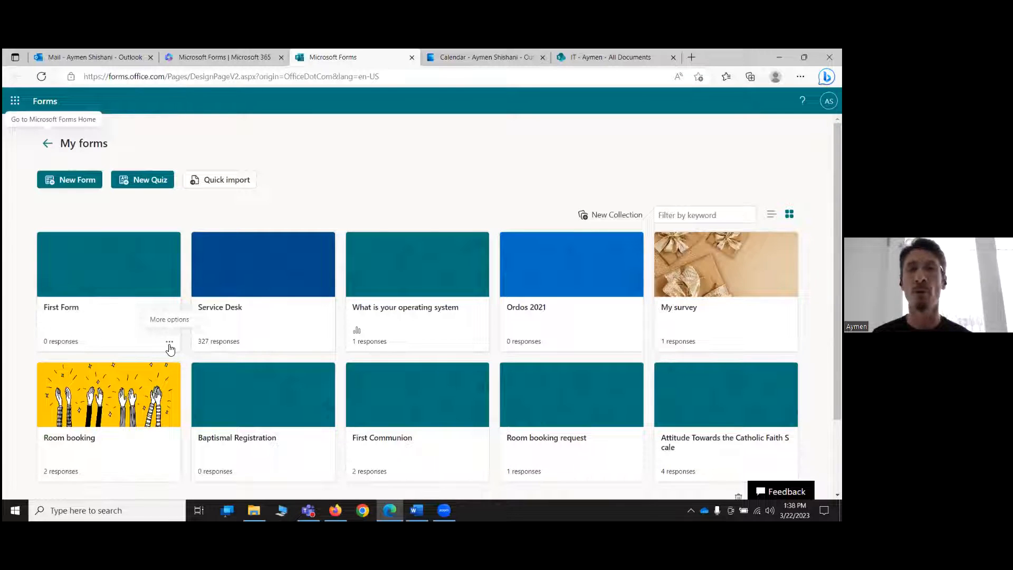
# - Review the additional actions offered for the First Form card in My forms
pyautogui.click(170, 343)
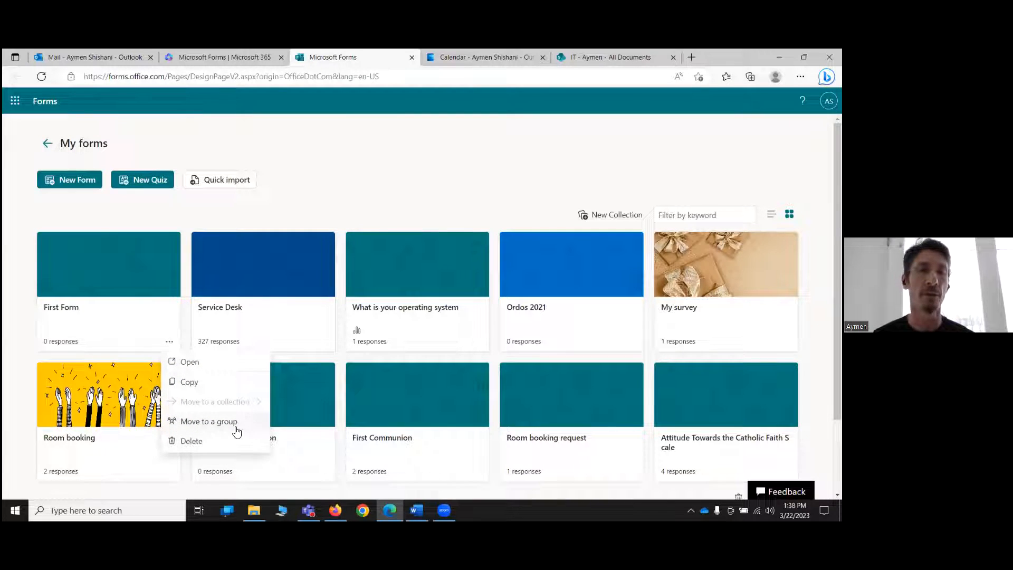
pyautogui.scroll(-3, 159, 279)
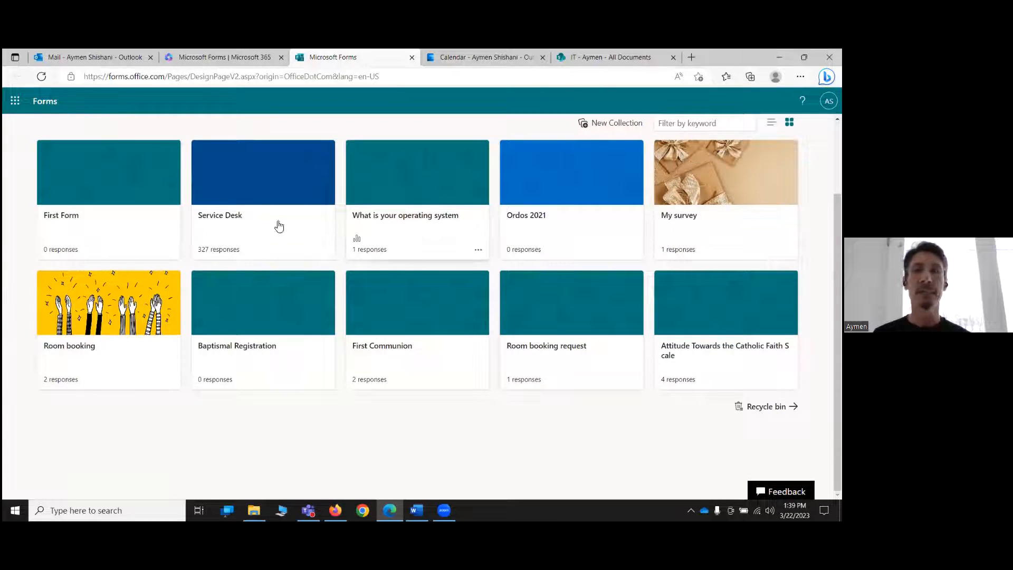
pyautogui.scroll(2, 631, 319)
pyautogui.scroll(-2, 515, 324)
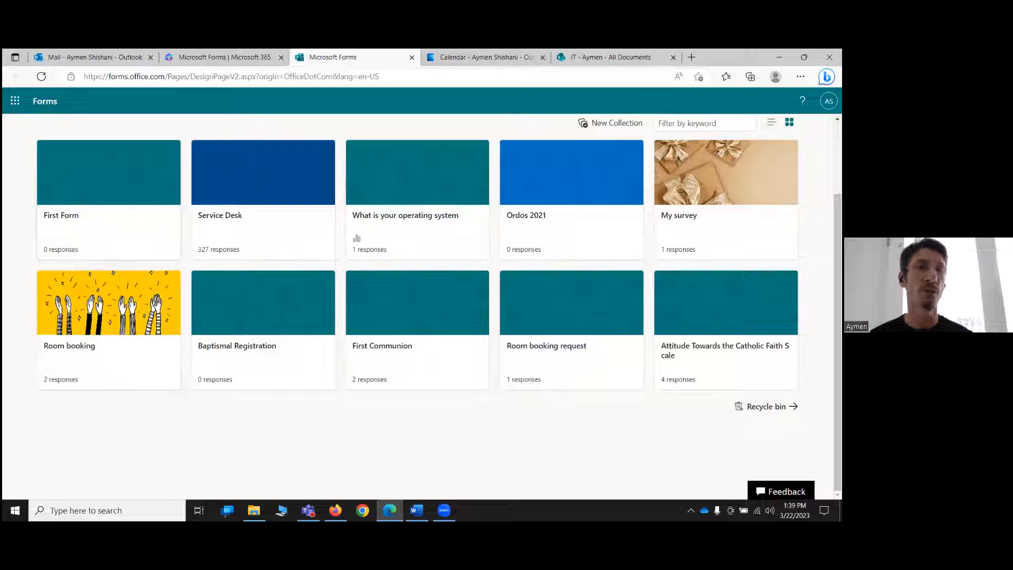
# - Open the Forms recycle bin and look through the deleted forms
pyautogui.click(766, 406)
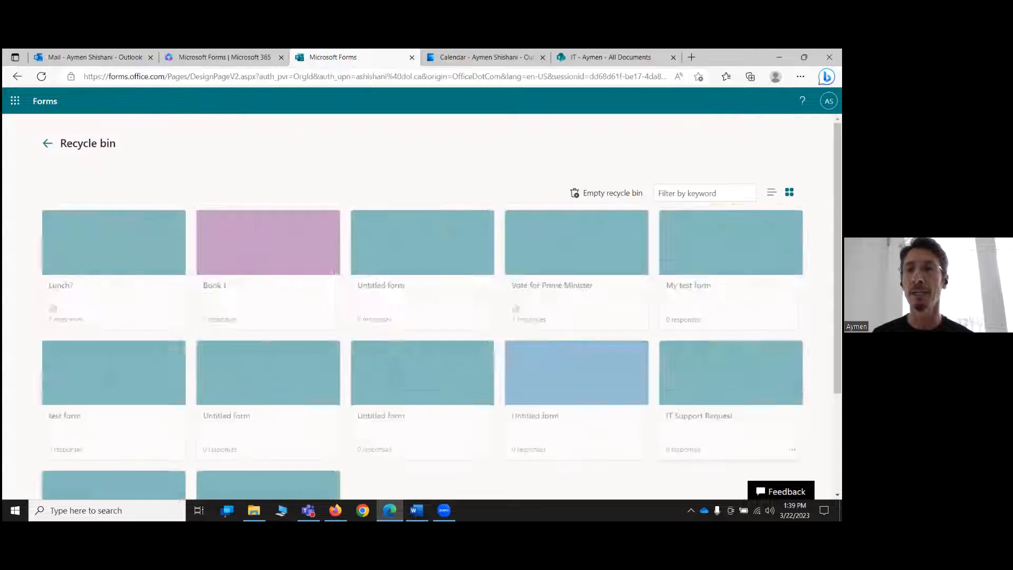
pyautogui.scroll(-3, 622, 323)
pyautogui.scroll(1, 623, 362)
pyautogui.scroll(2, 623, 362)
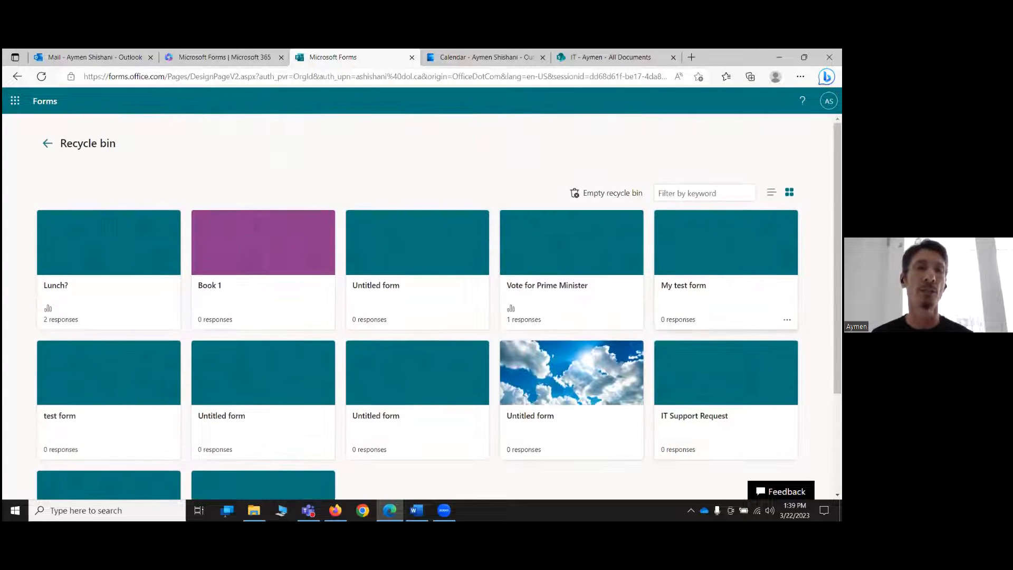
# - Leave the recycle bin for My forms and return to the Microsoft Forms home page
pyautogui.click(48, 143)
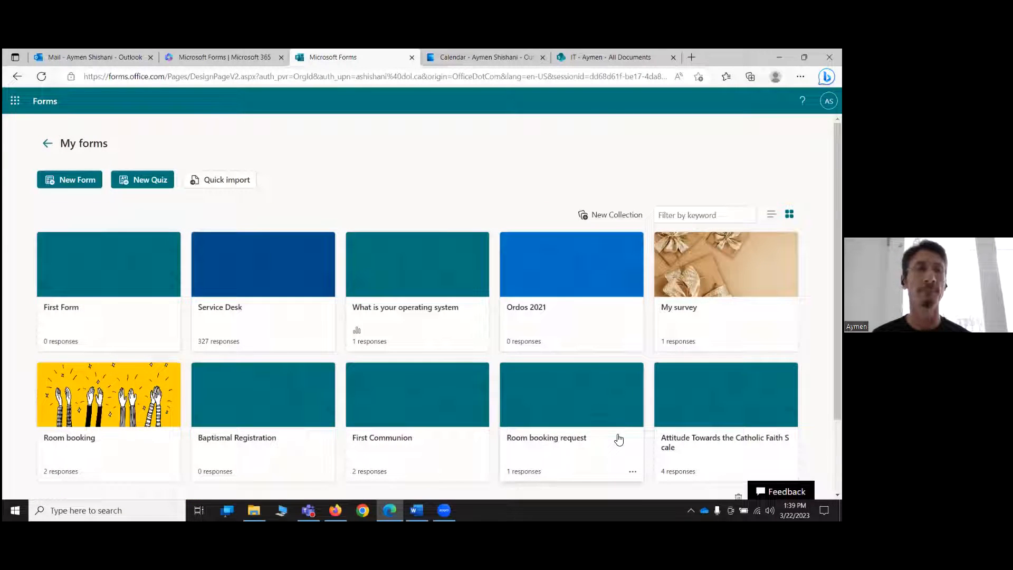
pyautogui.scroll(-3, 566, 357)
pyautogui.scroll(3, 566, 357)
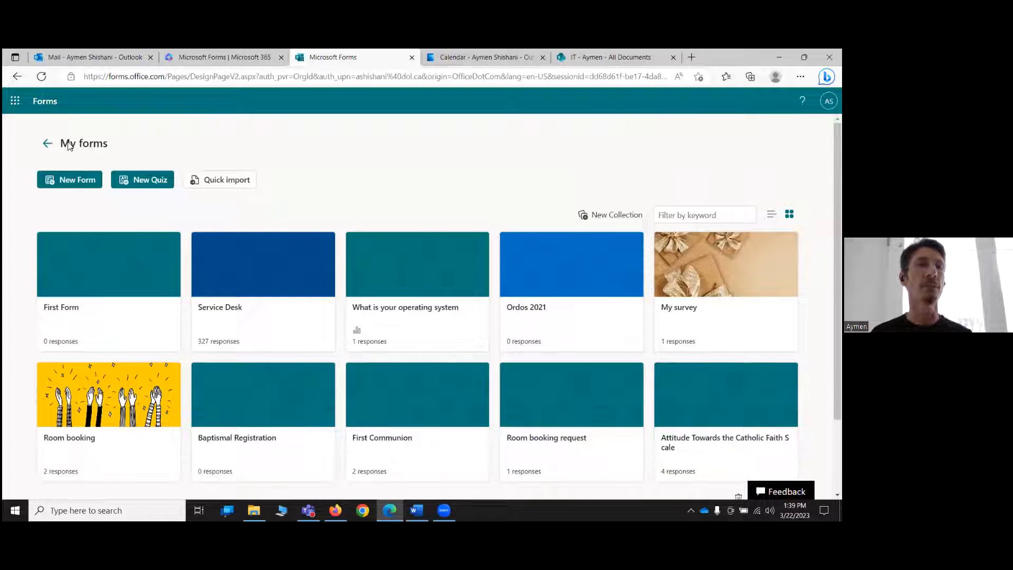
pyautogui.click(48, 143)
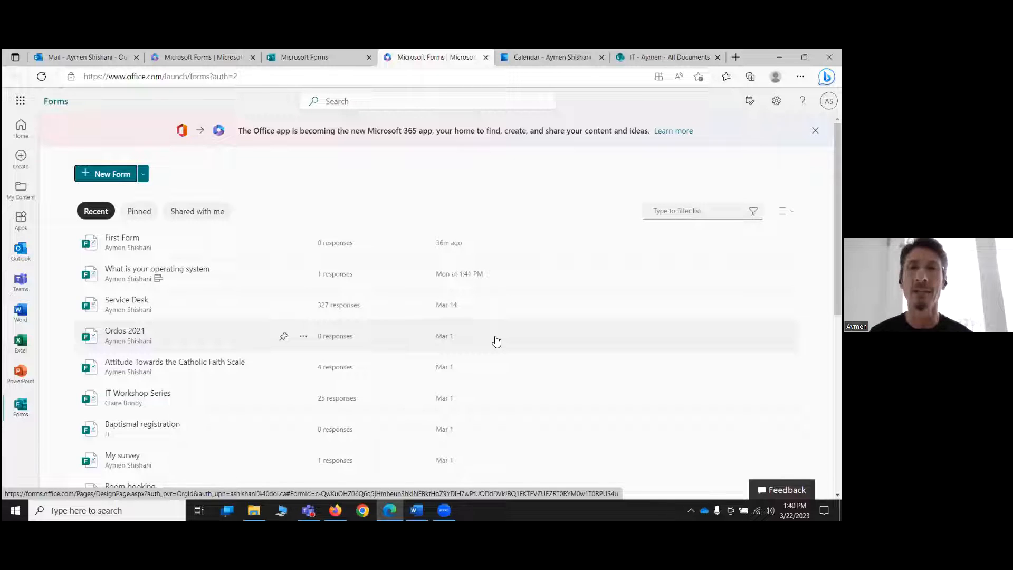
# - Create a new blank form and title it "First Form", leaving its description empty
pyautogui.click(119, 175)
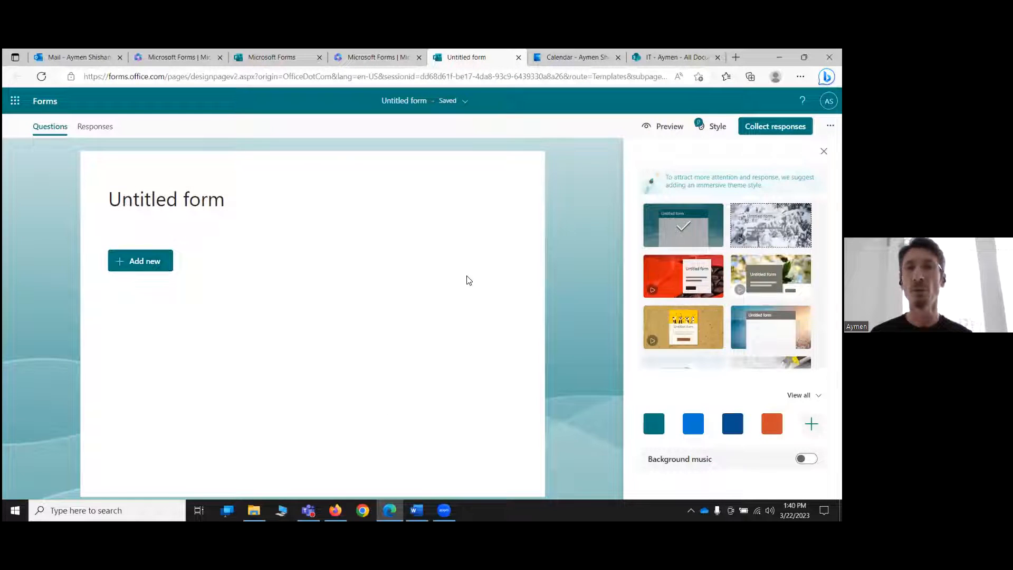
pyautogui.click(240, 199)
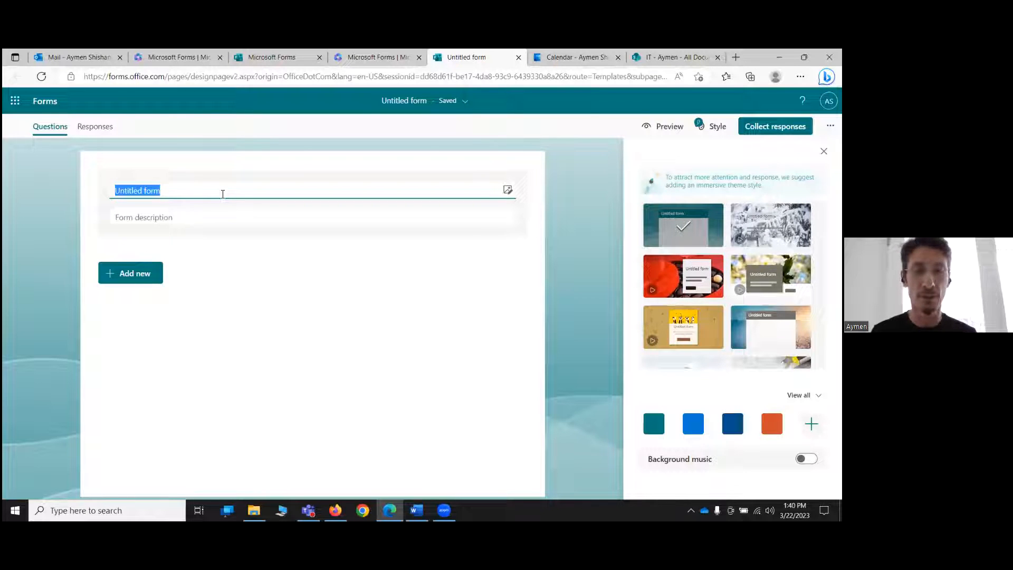
pyautogui.write('Fir')
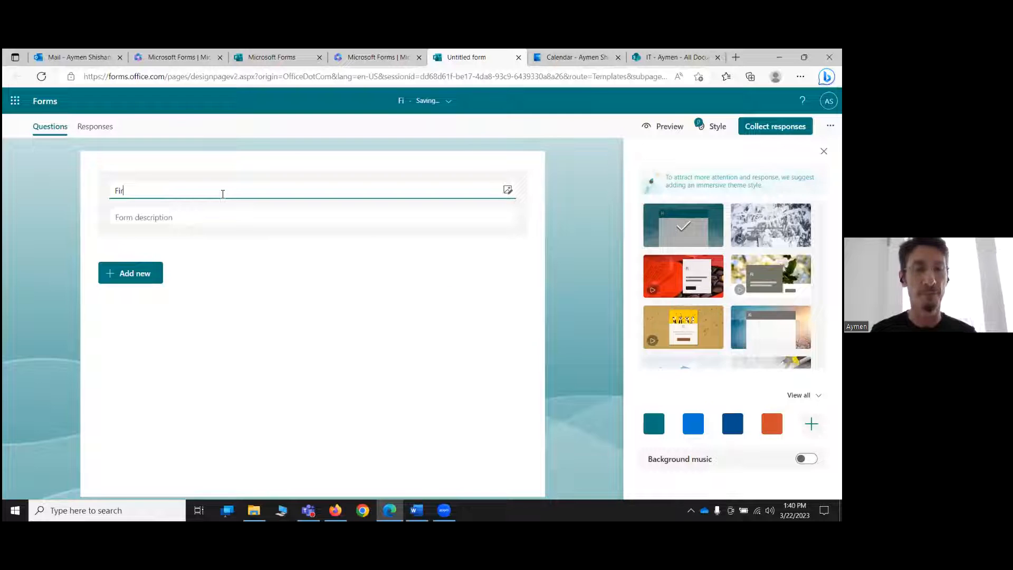
pyautogui.write('st Form')
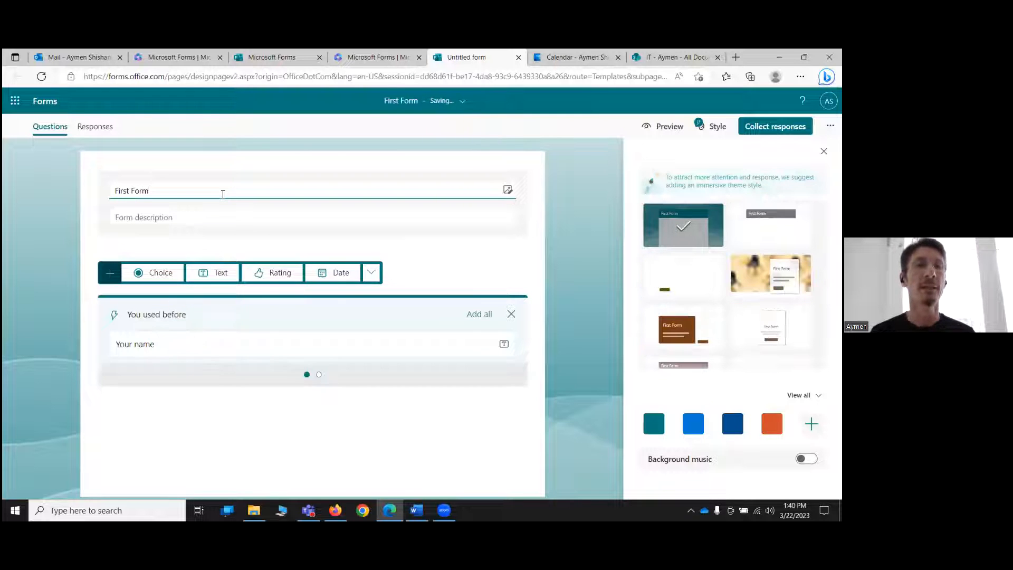
pyautogui.click(166, 220)
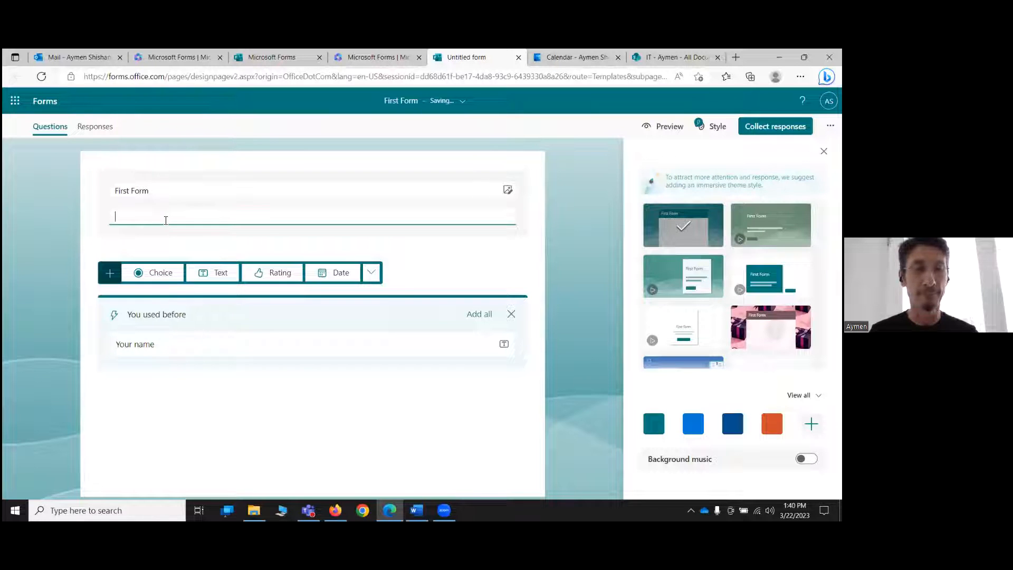
pyautogui.click(597, 250)
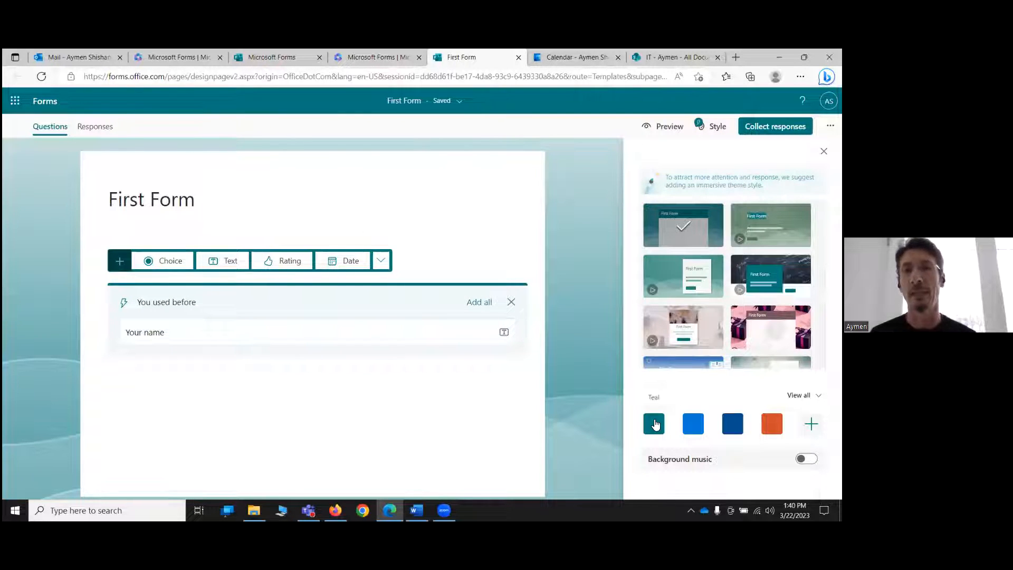
# - Try the blue theme colour on the form and switch it back to teal
pyautogui.click(656, 425)
pyautogui.click(693, 424)
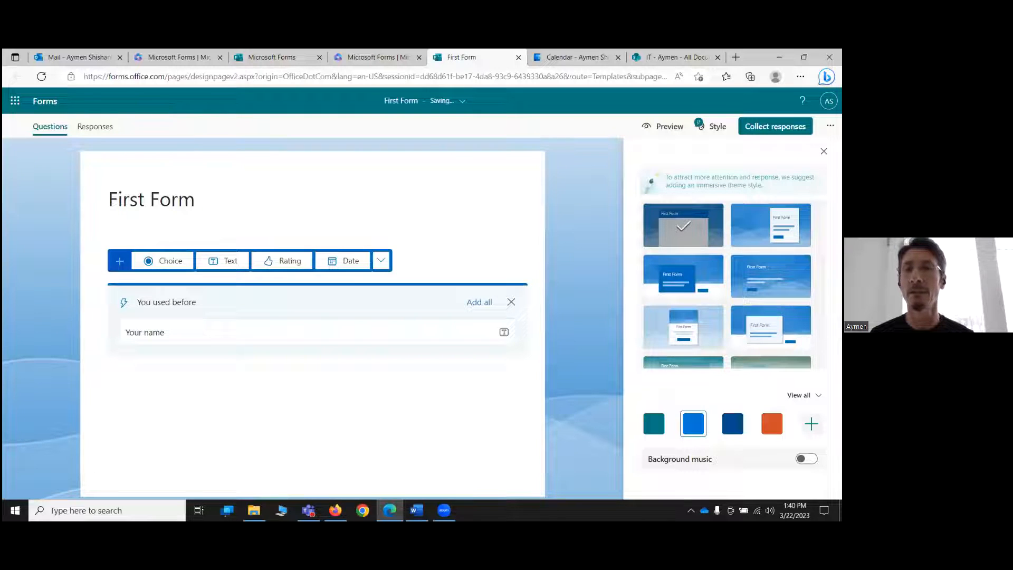
pyautogui.click(654, 425)
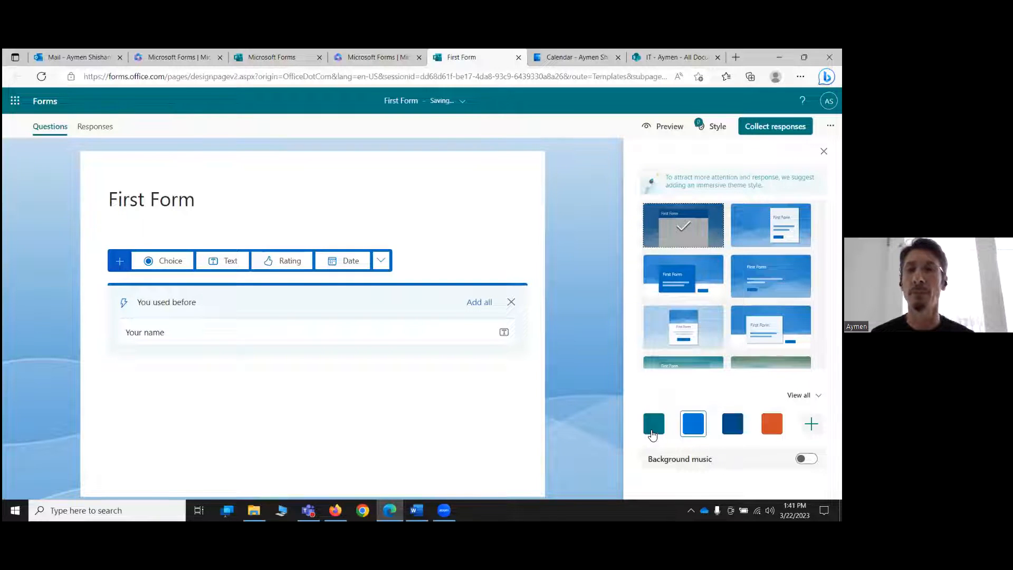
# - From the full theme list, apply the yellow-and-blue snowy mountain background and choose the layout with the title placed directly on the background
pyautogui.click(803, 395)
pyautogui.scroll(-4, 734, 439)
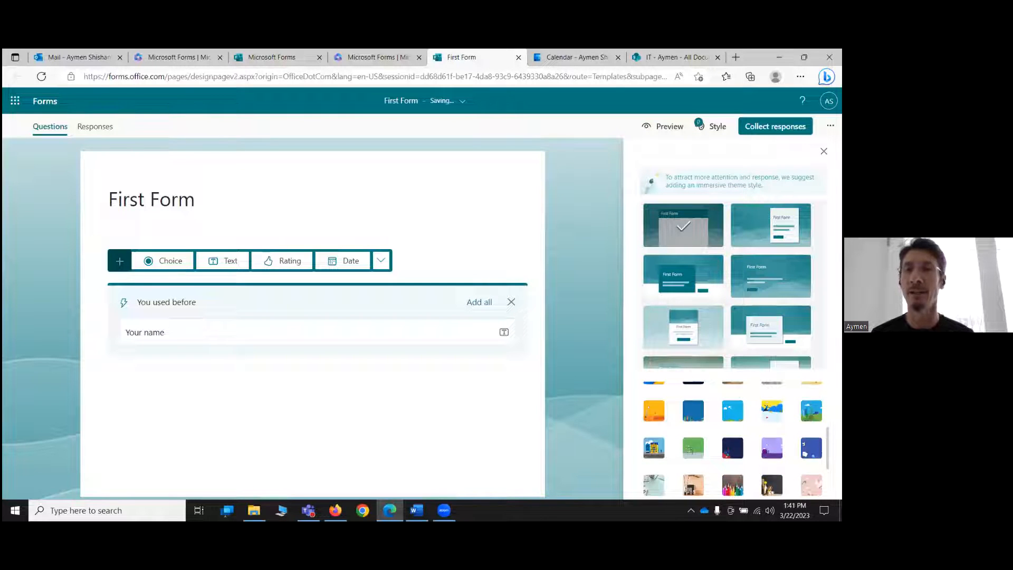
pyautogui.click(772, 411)
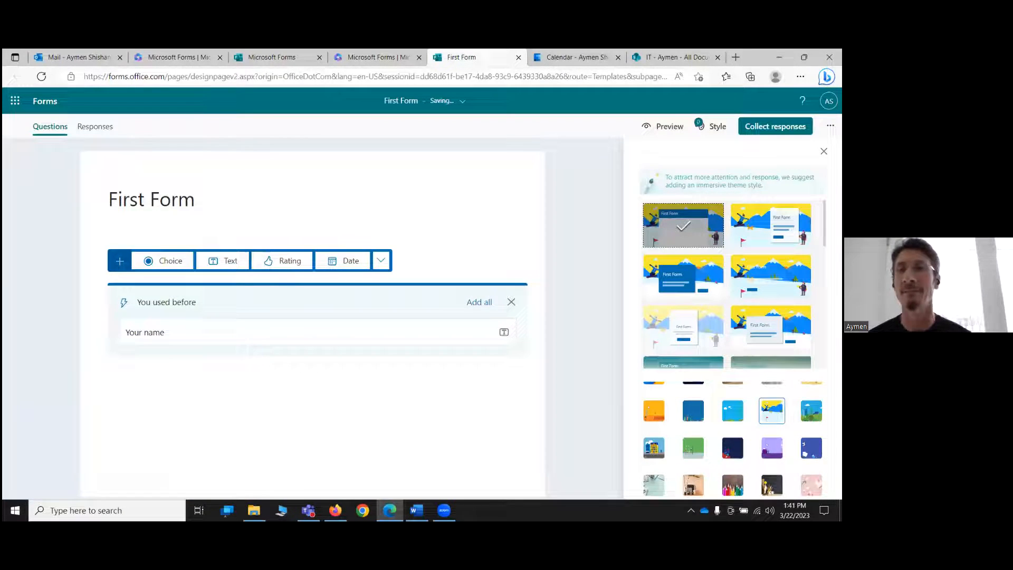
pyautogui.click(771, 276)
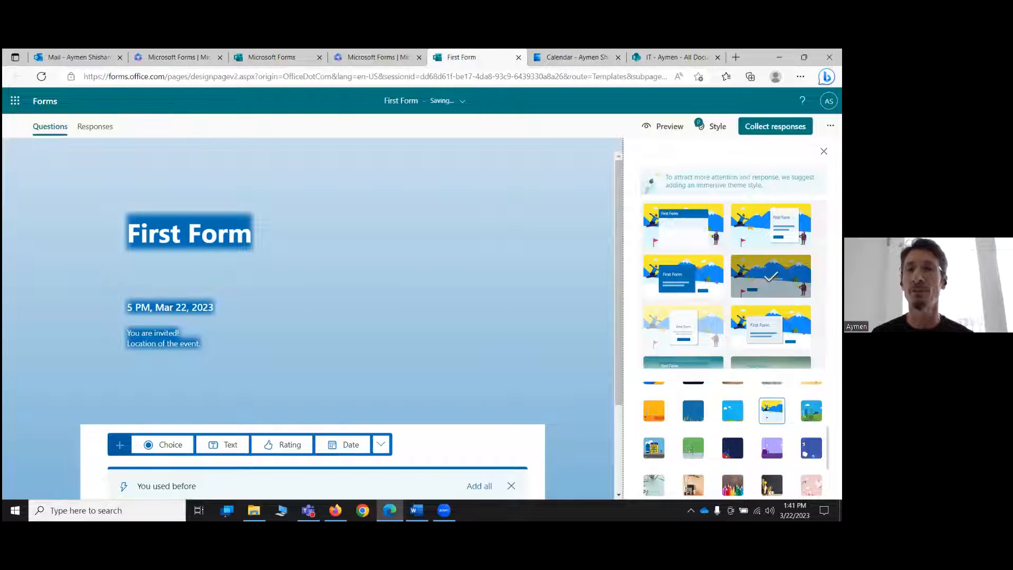
# - Try the brown desk photo background on the form and replace it with the green-to-blue gradient background
pyautogui.click(693, 411)
pyautogui.scroll(-2, 733, 415)
pyautogui.click(693, 413)
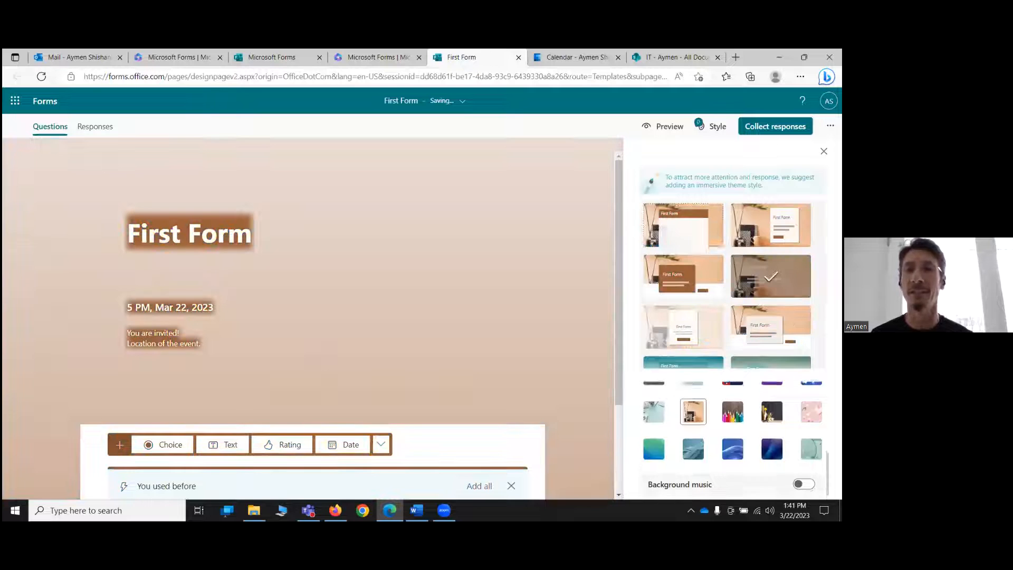
pyautogui.click(658, 440)
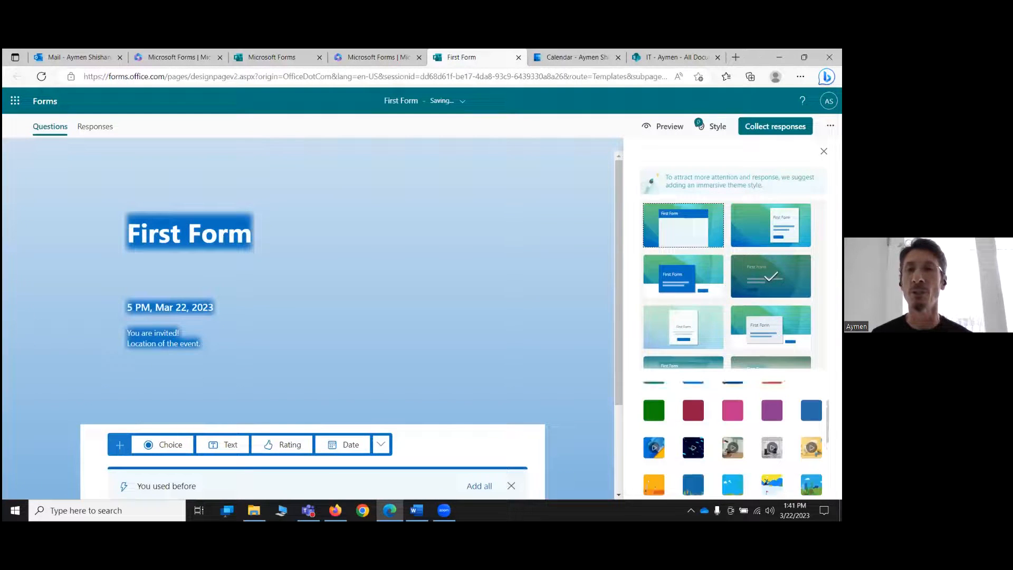
# - Replace the green-to-blue gradient background with the solid teal theme colour
pyautogui.click(653, 422)
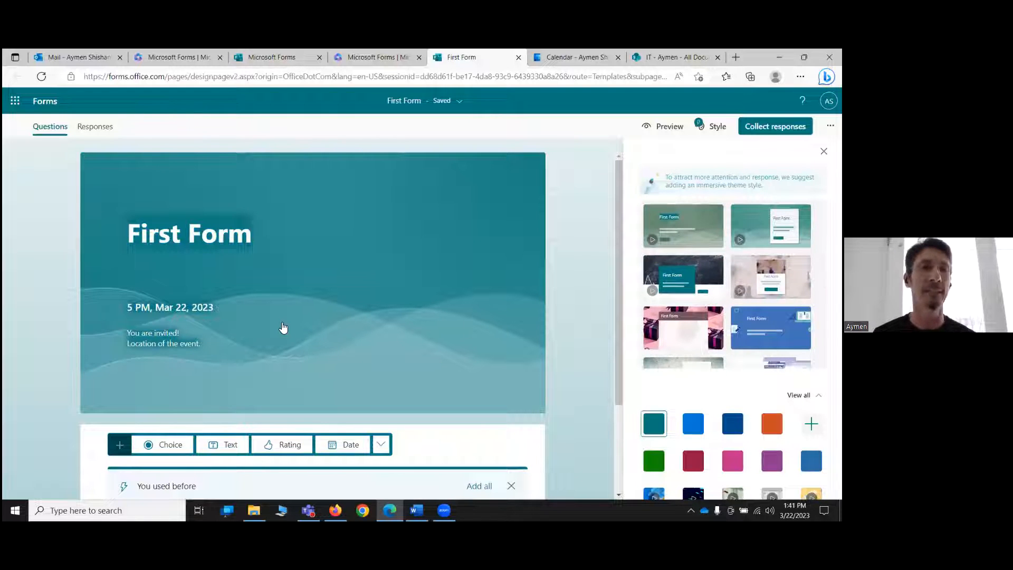
pyautogui.scroll(-3, 528, 266)
pyautogui.scroll(3, 538, 282)
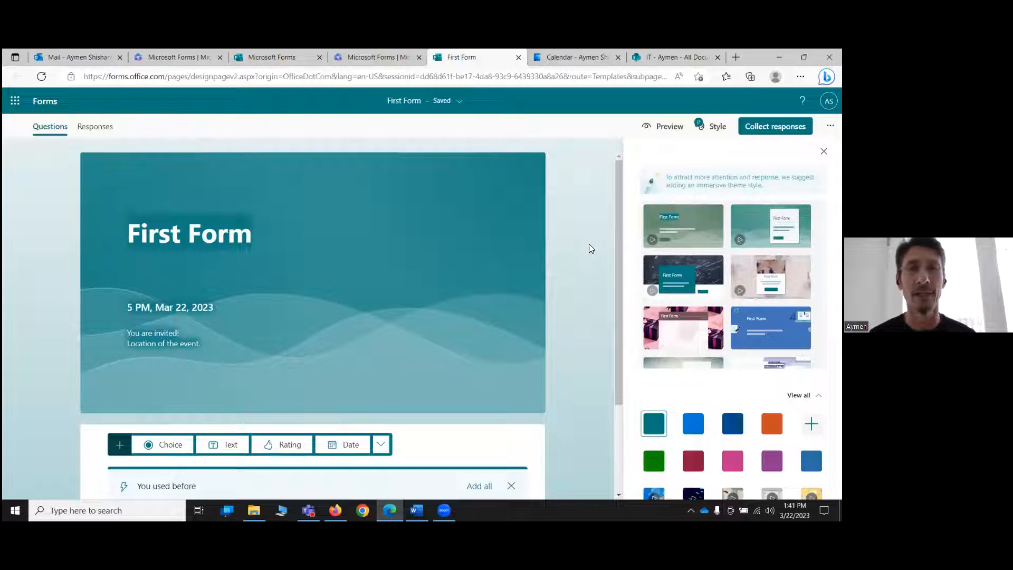
# - Apply the animated chalkboard theme with the boxed title layout, collapse the full theme list and recolour the form teal
pyautogui.click(683, 276)
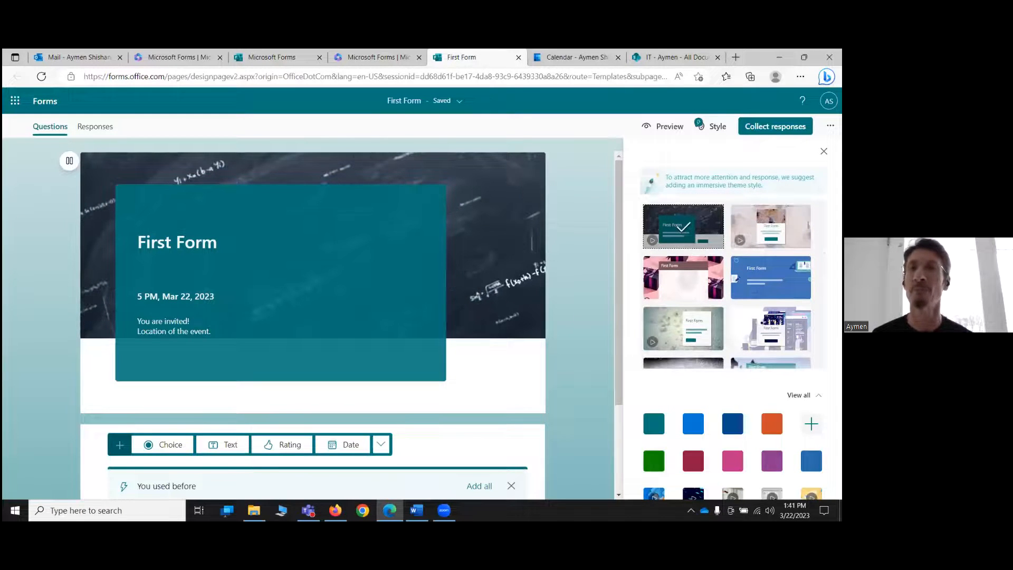
pyautogui.scroll(-3, 728, 285)
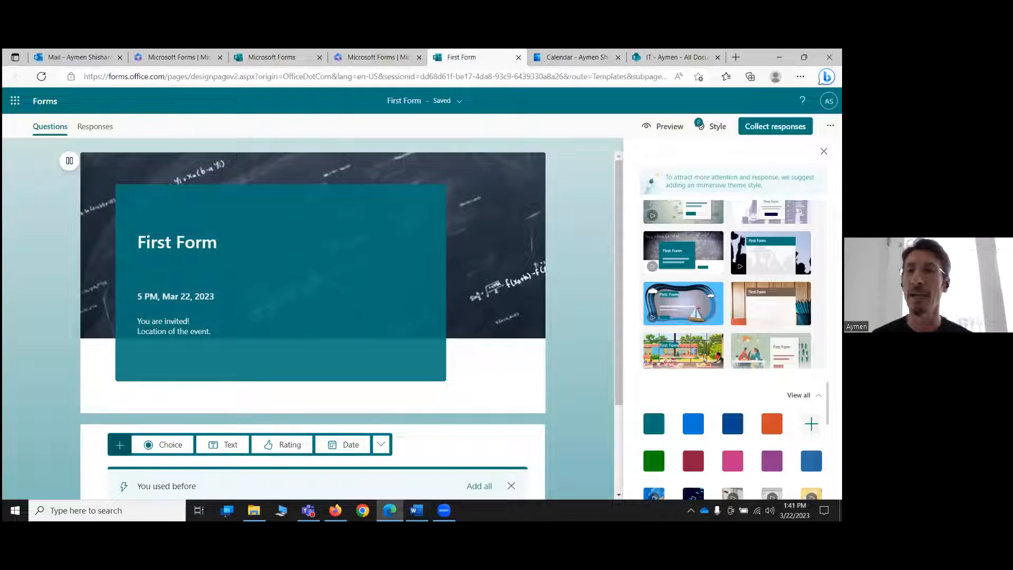
pyautogui.click(804, 395)
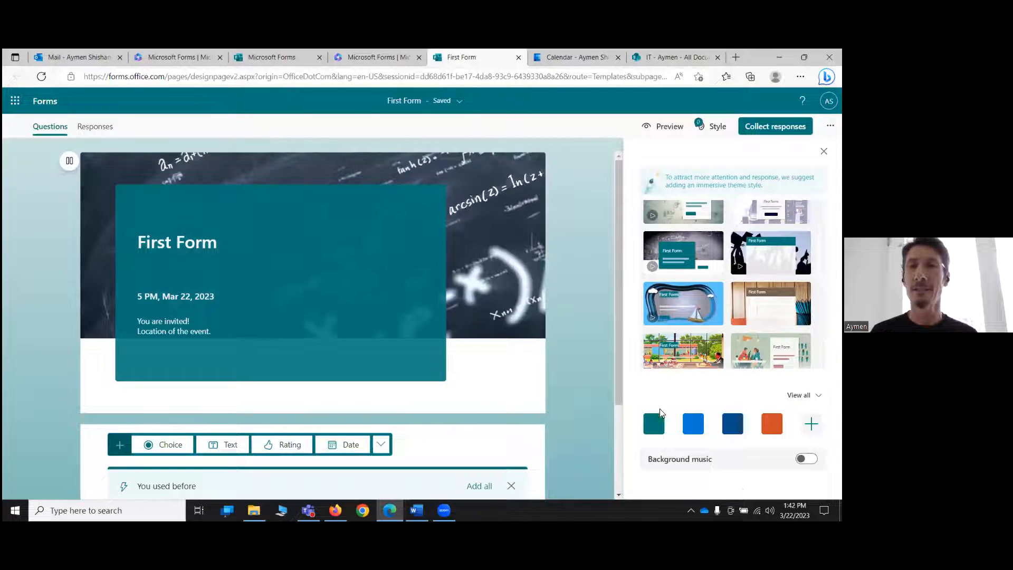
pyautogui.click(653, 425)
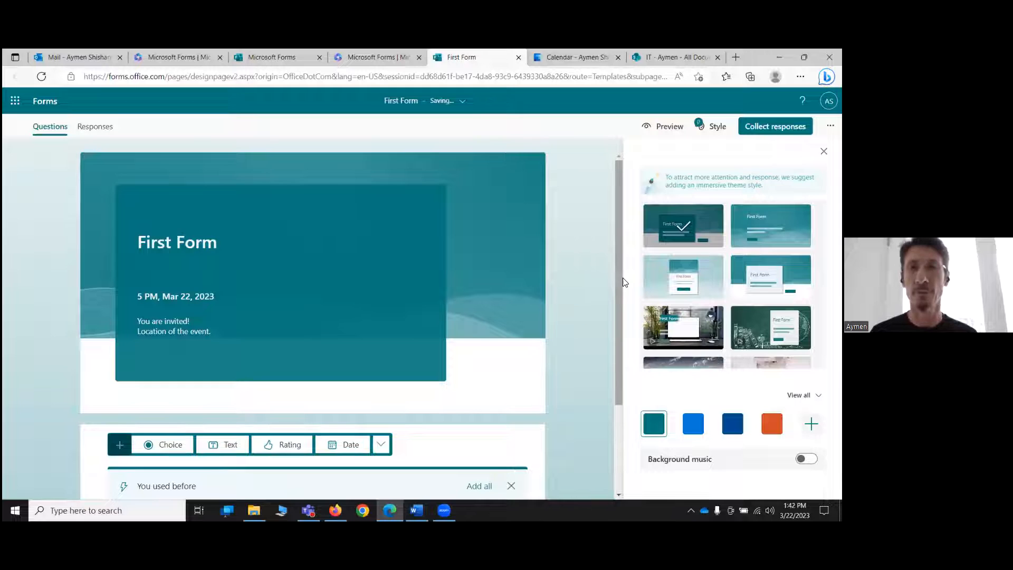
# - Examine the form's header text and the available question types, including the additional ones beyond Choice, Text, Rating and Date
pyautogui.moveTo(618, 268); pyautogui.dragTo(617, 342)
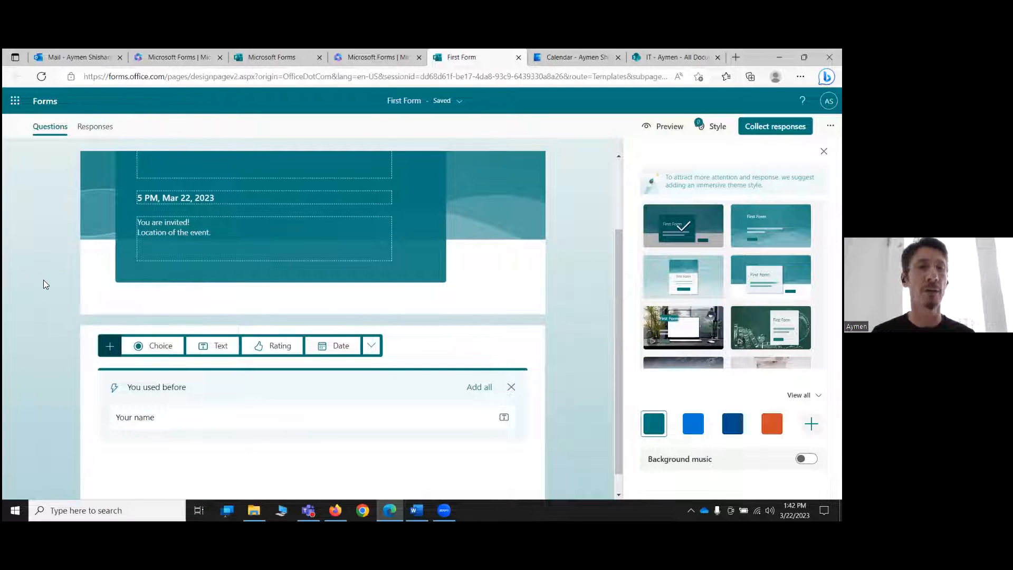
pyautogui.scroll(2, 353, 267)
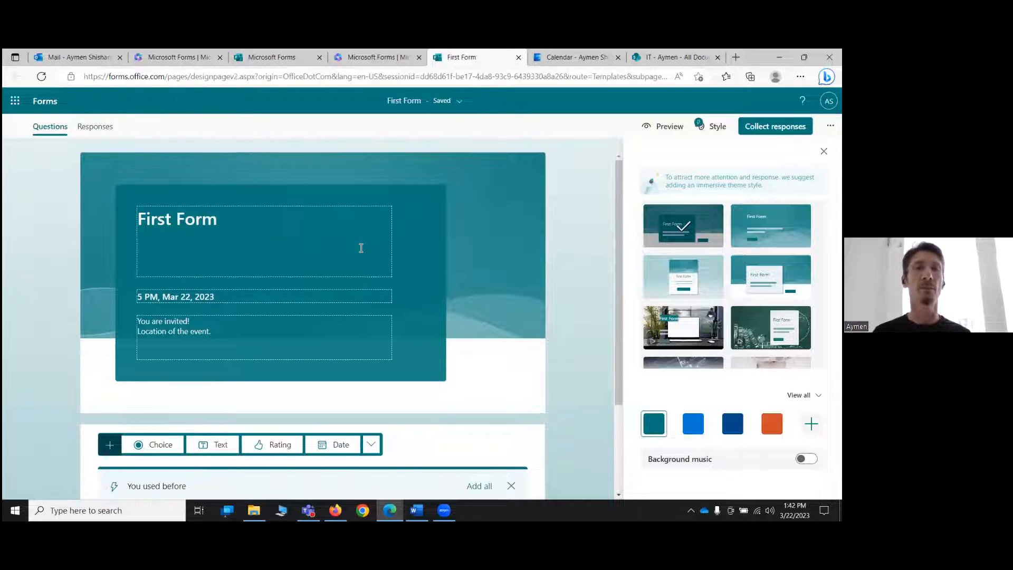
pyautogui.click(241, 333)
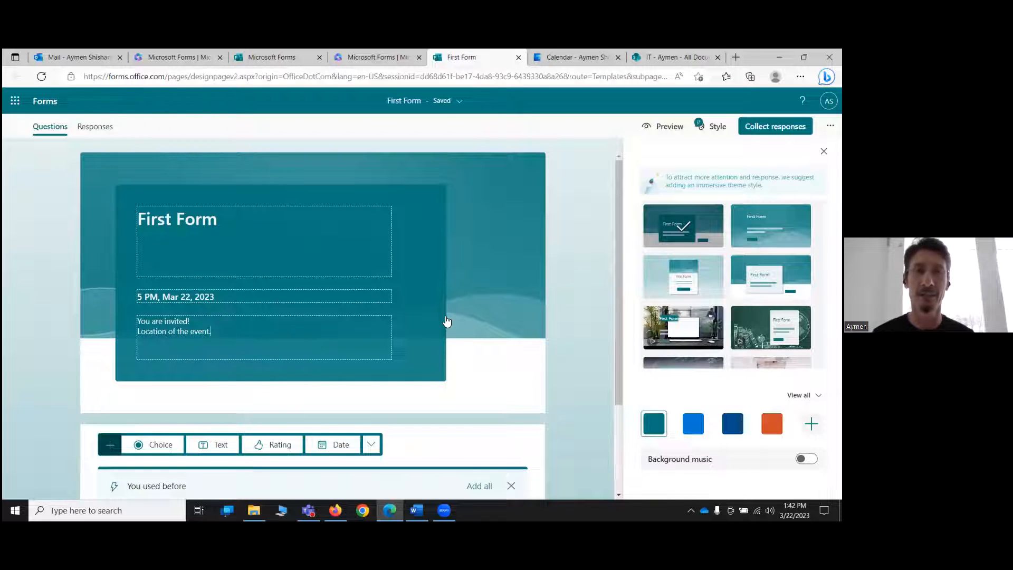
pyautogui.click(574, 281)
pyautogui.scroll(-3, 587, 246)
pyautogui.scroll(3, 611, 242)
pyautogui.scroll(-1, 597, 260)
pyautogui.scroll(-2, 596, 264)
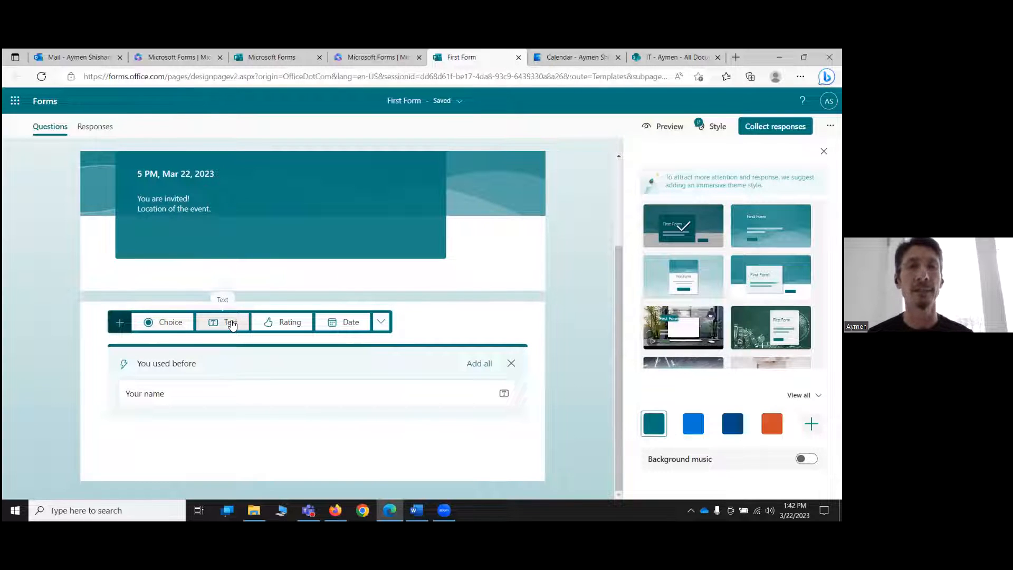
pyautogui.click(383, 323)
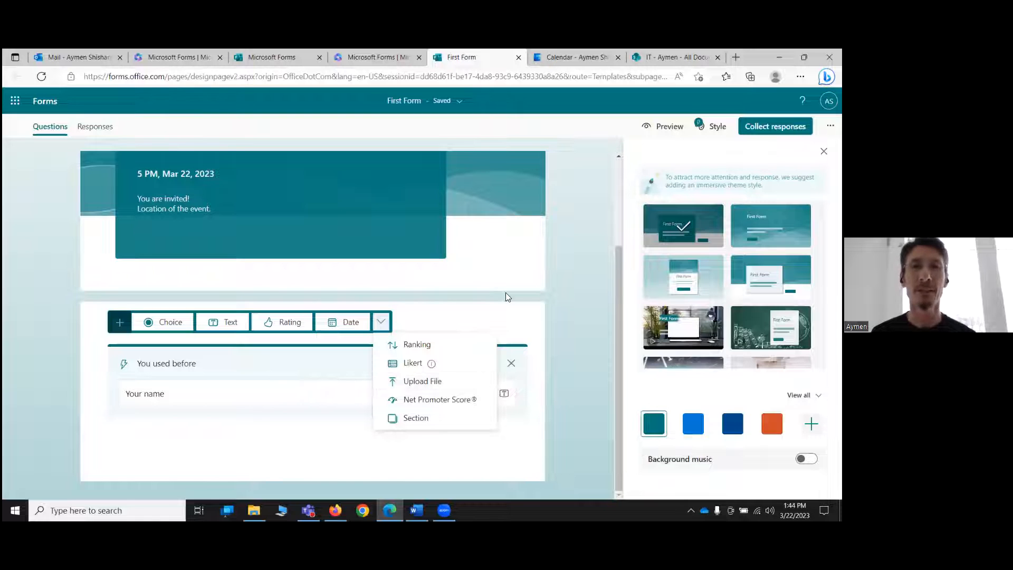
pyautogui.click(2, 275)
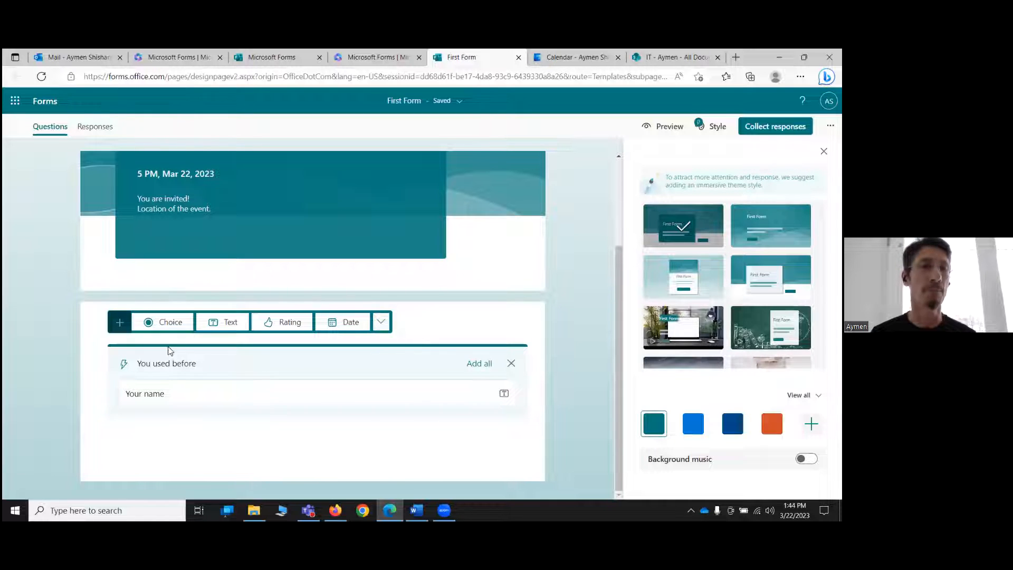
# - Add a text question titled "Name", trying its Required setting and leaving it off
pyautogui.click(219, 321)
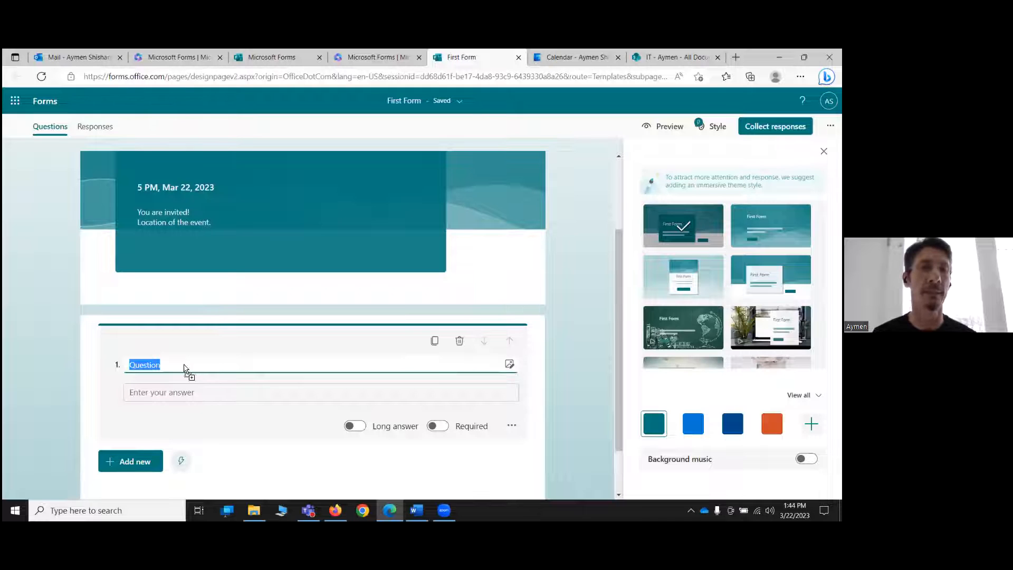
pyautogui.write('Name')
pyautogui.scroll(-1, 305, 396)
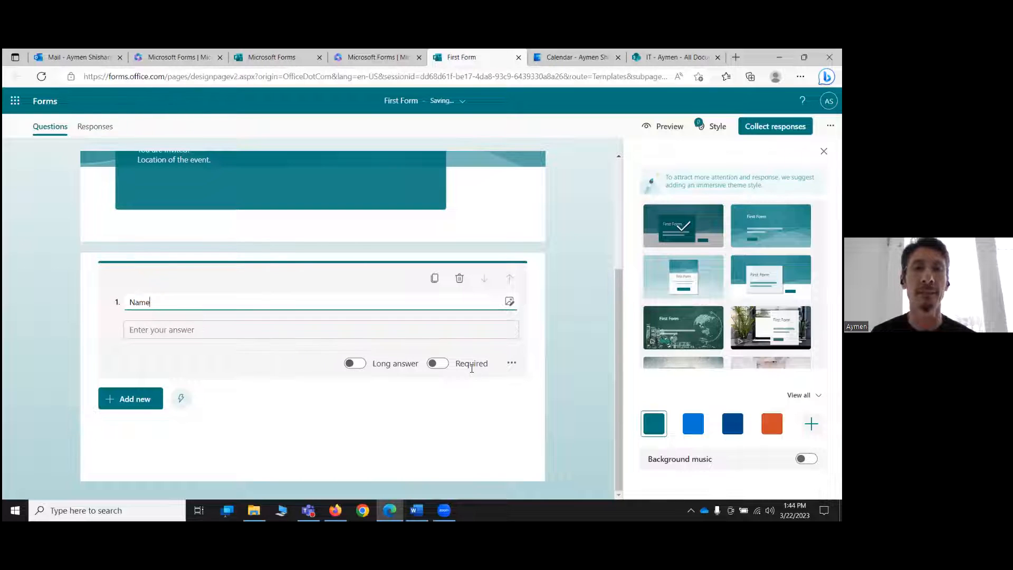
pyautogui.click(439, 364)
pyautogui.click(438, 364)
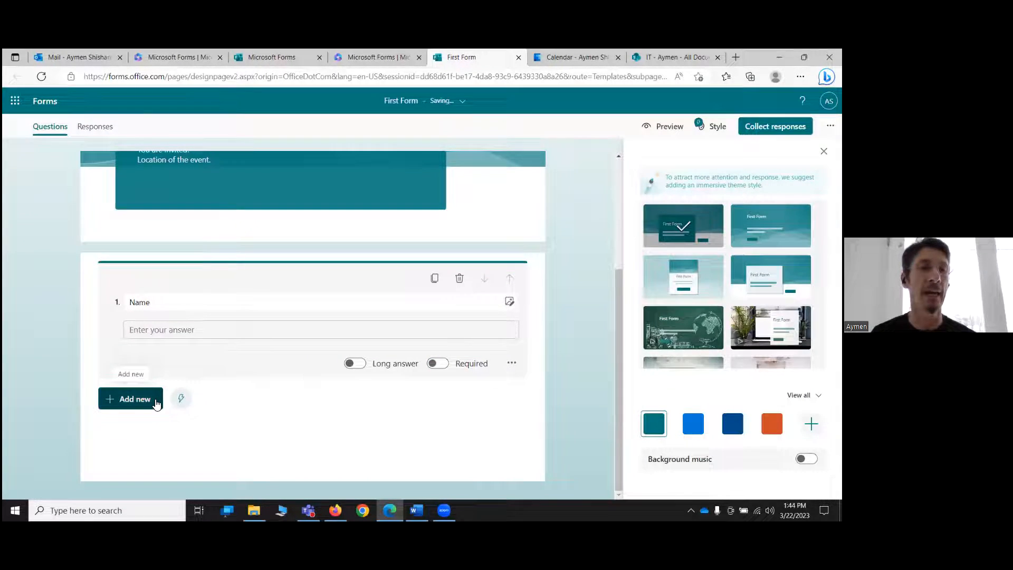
# - Add a second text question titled "Email" below the Name question
pyautogui.click(132, 399)
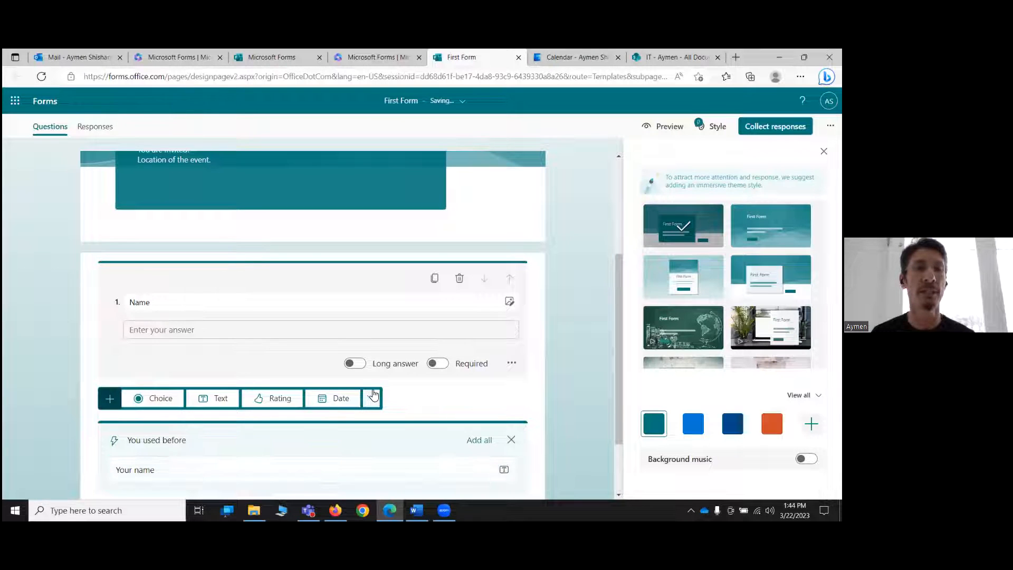
pyautogui.scroll(-2, 289, 361)
pyautogui.click(216, 315)
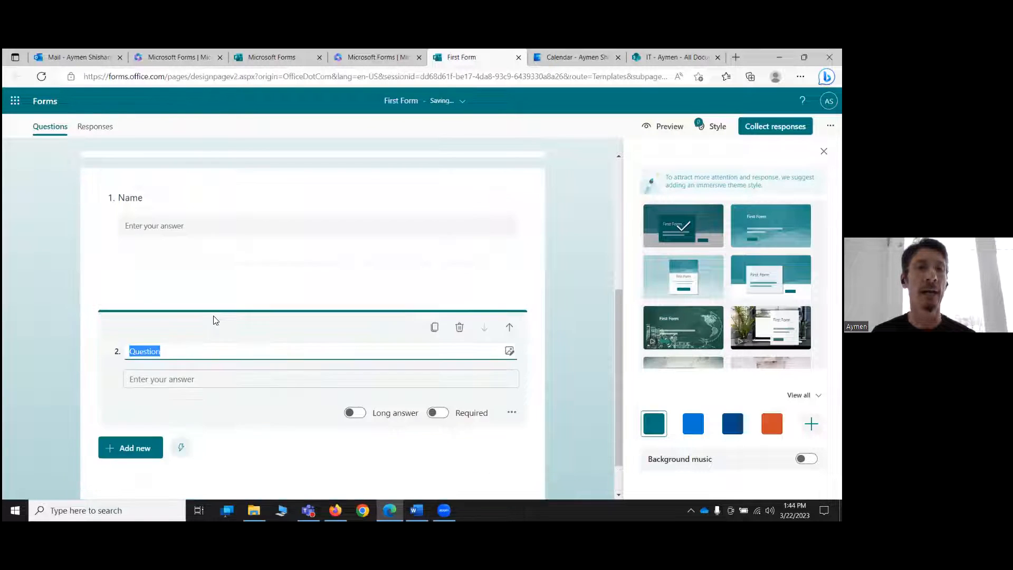
pyautogui.write('Email')
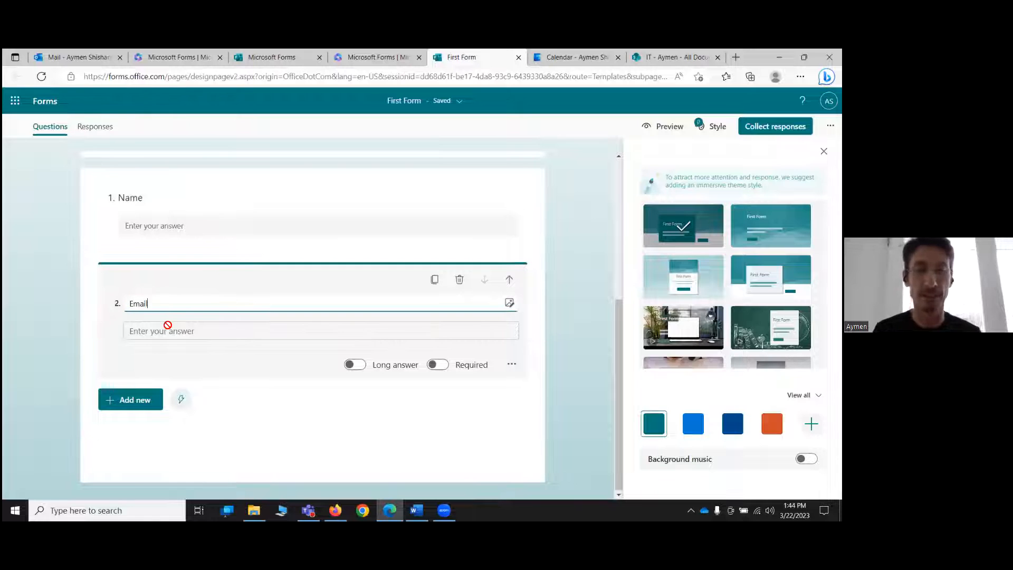
# - Add a choice question titled "Select the session" below the Email question
pyautogui.click(152, 407)
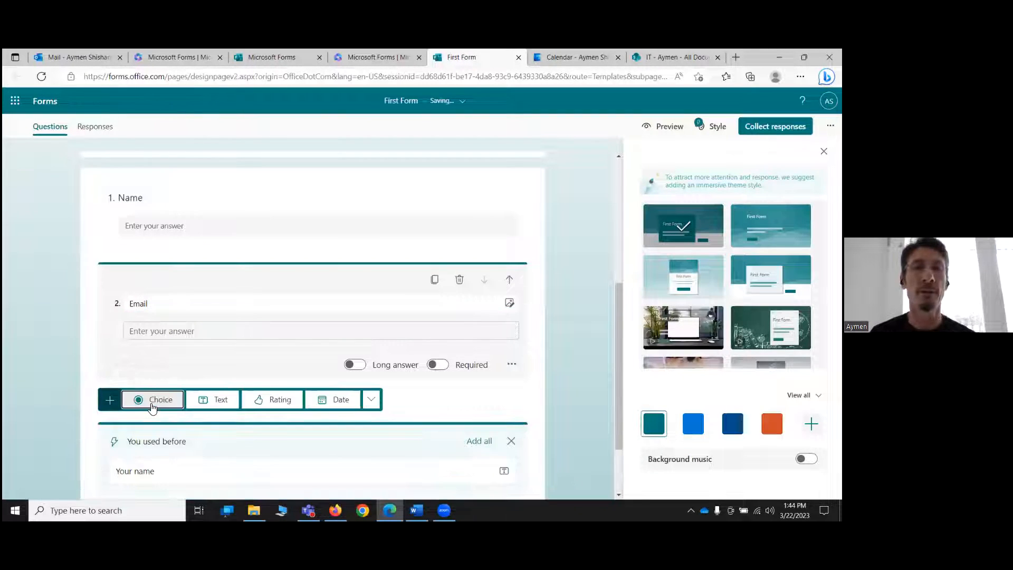
pyautogui.scroll(-1, 207, 444)
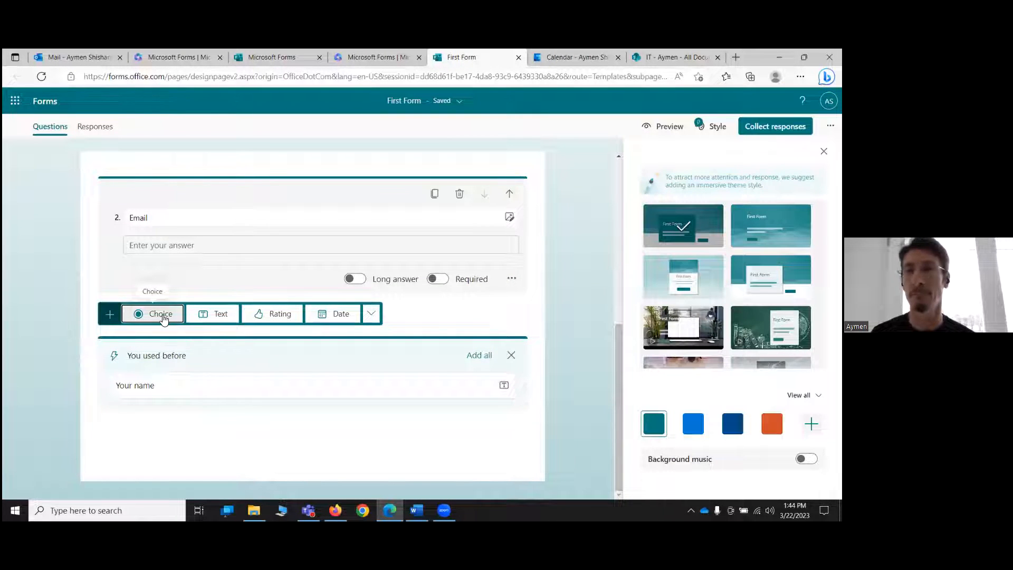
pyautogui.click(163, 317)
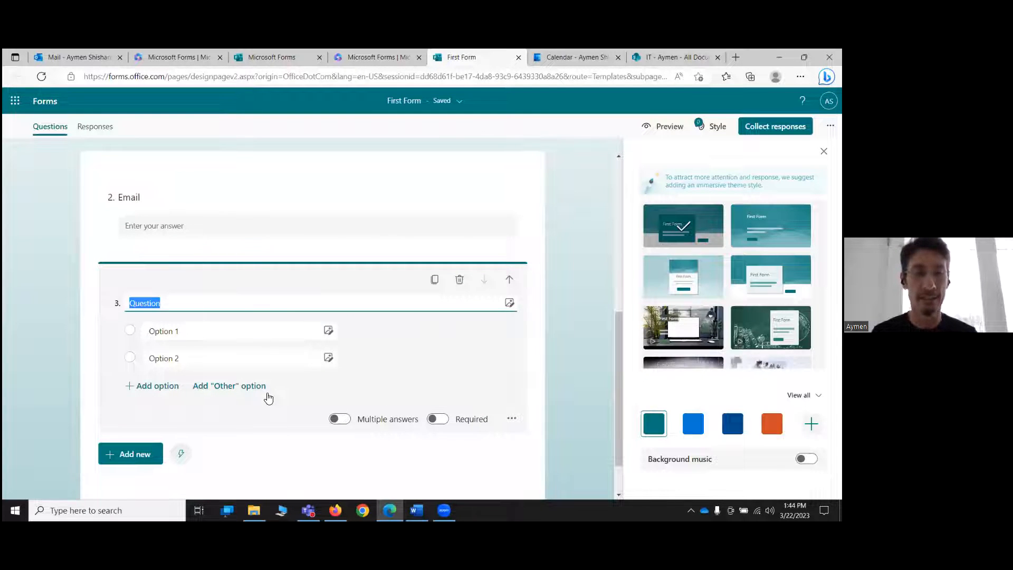
pyautogui.write('Select ')
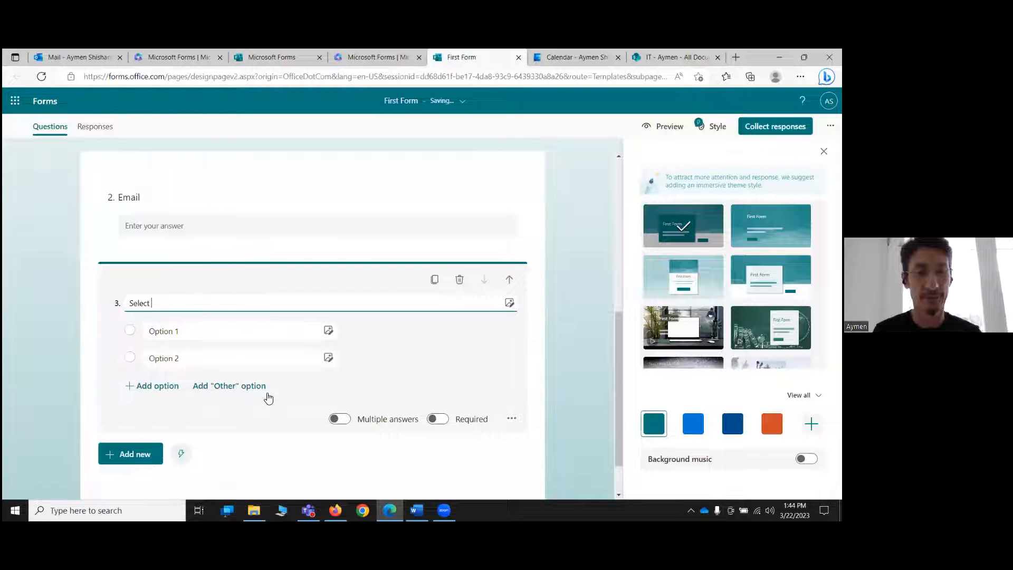
pyautogui.write('the ')
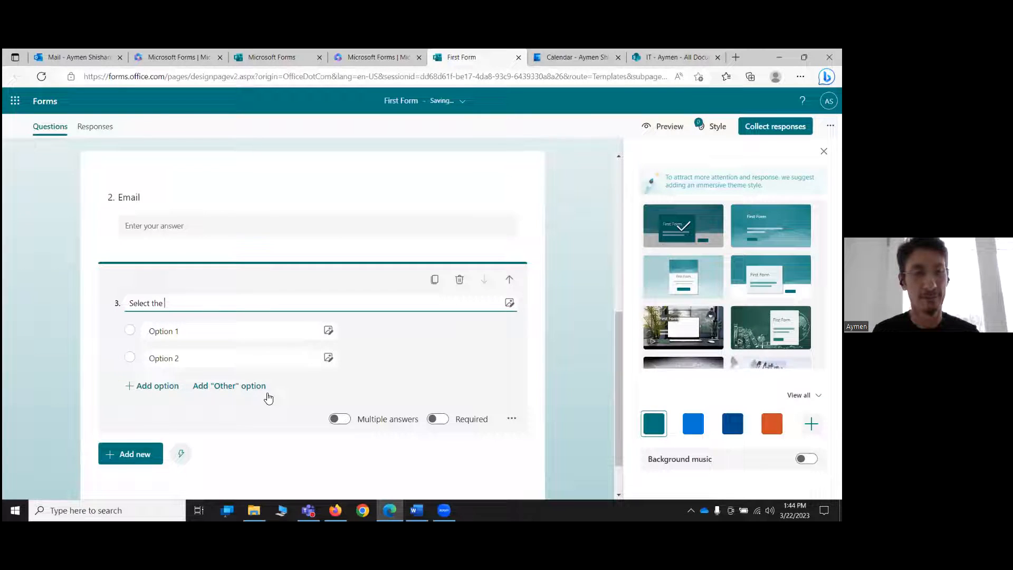
pyautogui.write('session')
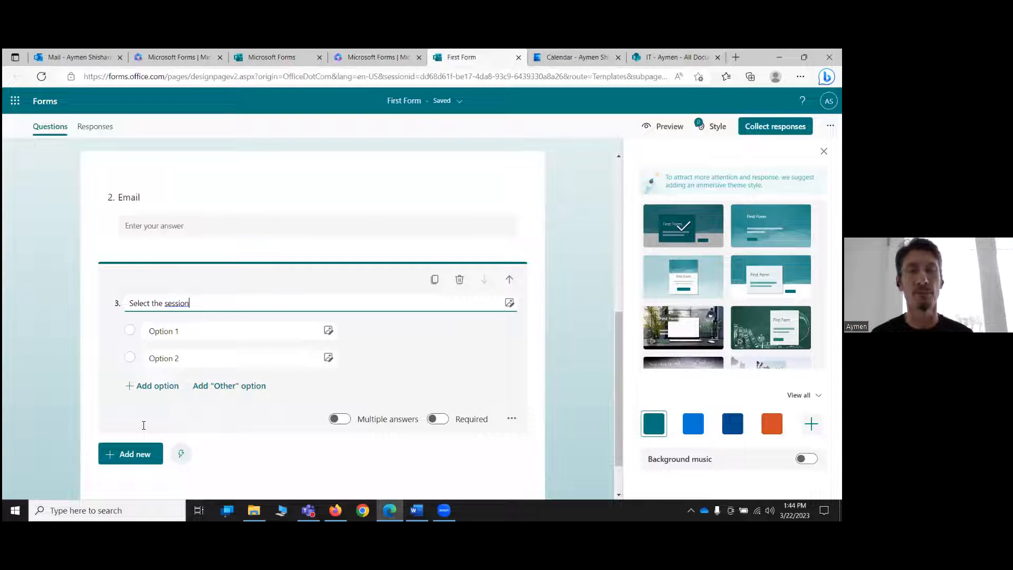
# - Set the two answer options of the session question to "April 5" and "May 2"
pyautogui.press('Tab')
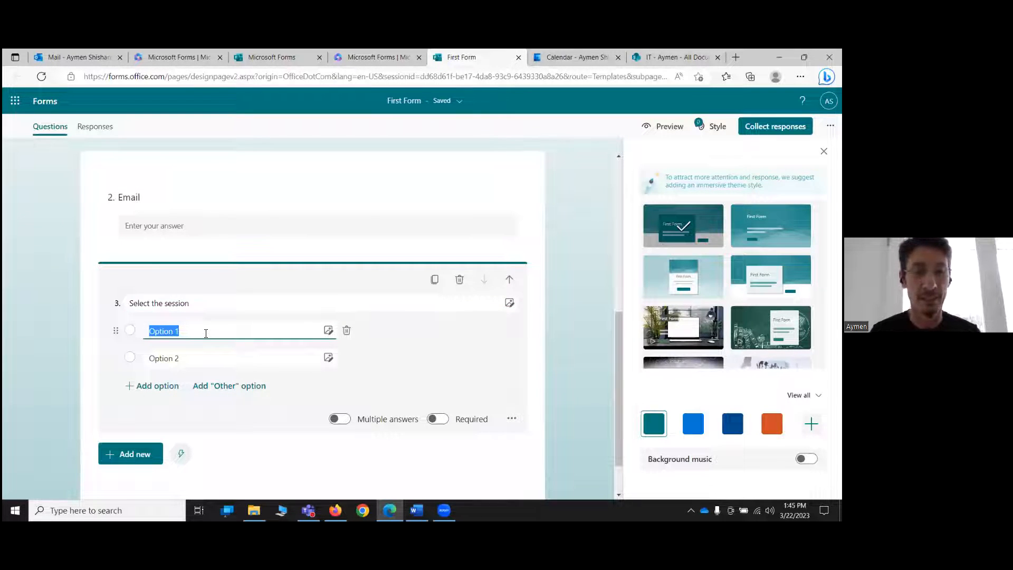
pyautogui.write('April 5')
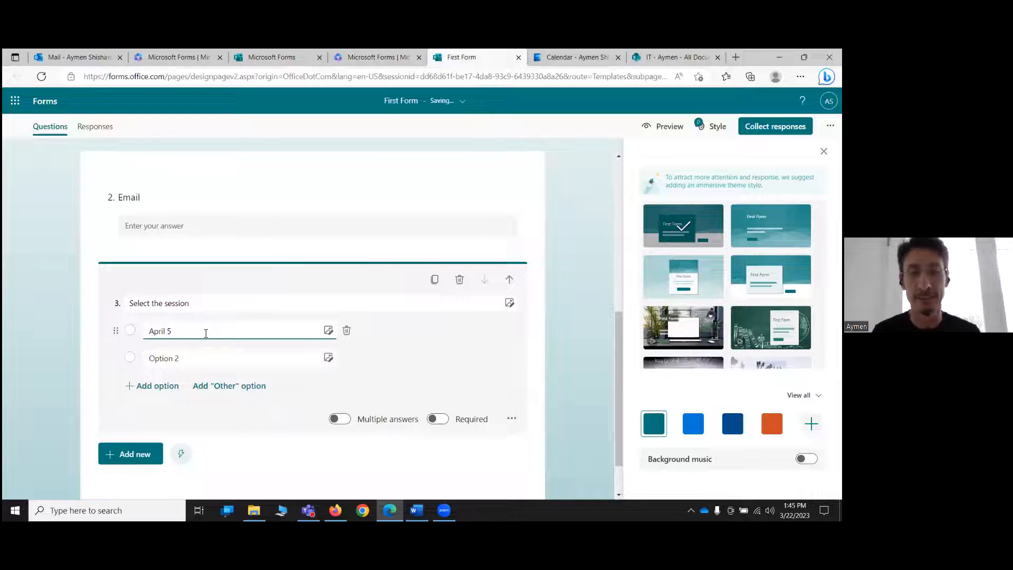
pyautogui.click(194, 359)
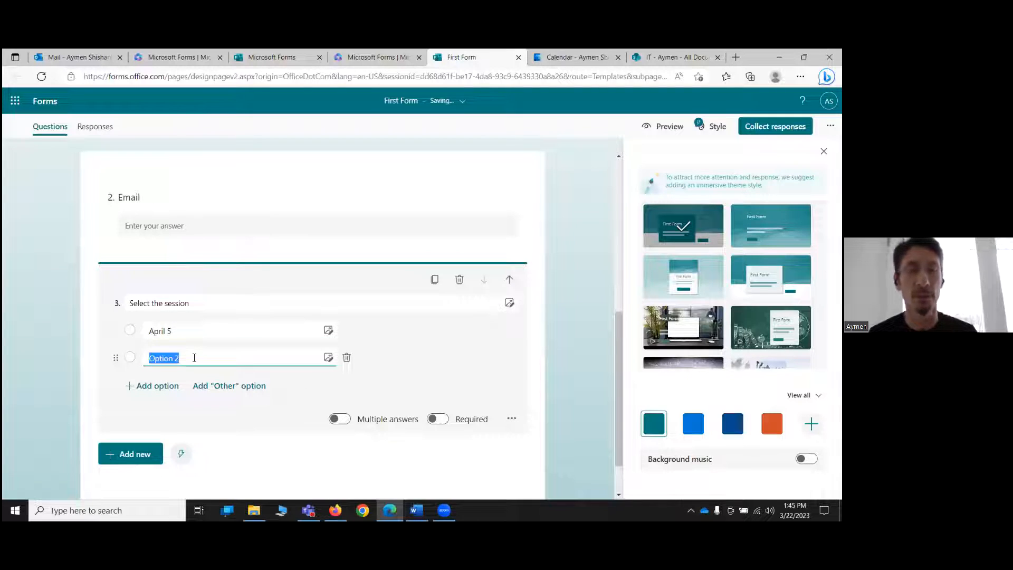
pyautogui.write('May 2')
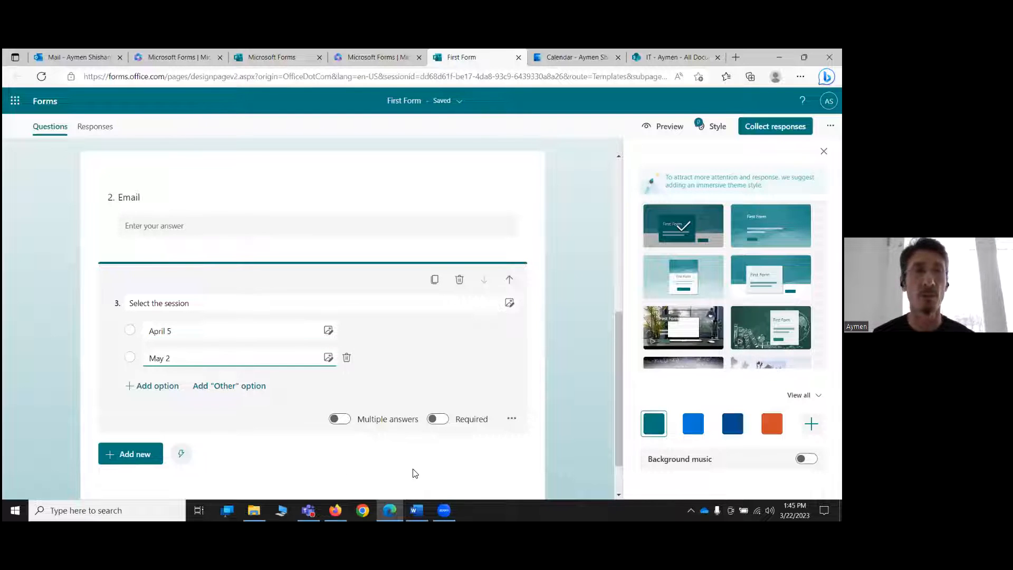
# - Try the Multiple answers and Required settings on the session question, switching each one off again
pyautogui.click(342, 419)
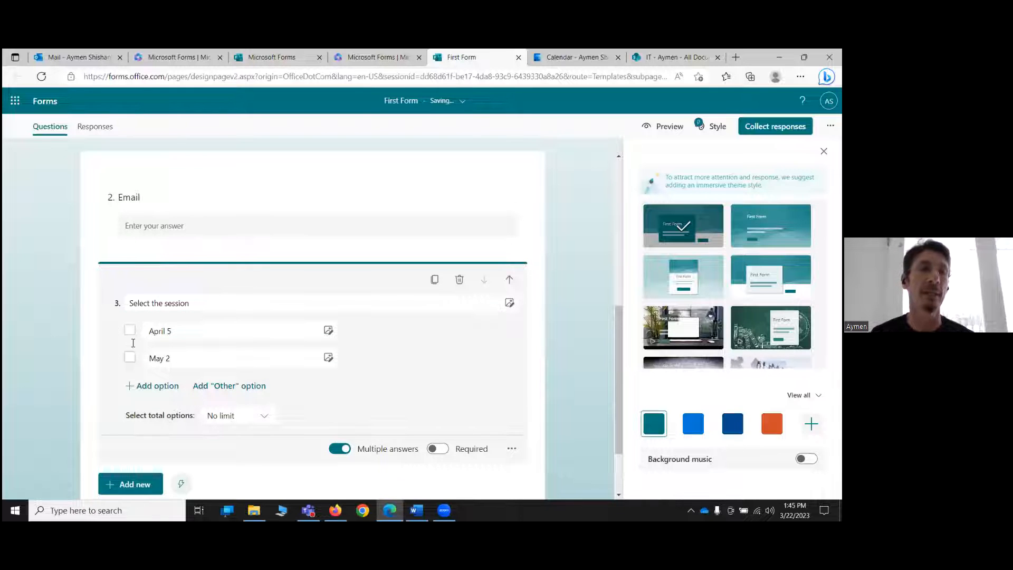
pyautogui.click(338, 448)
pyautogui.click(444, 421)
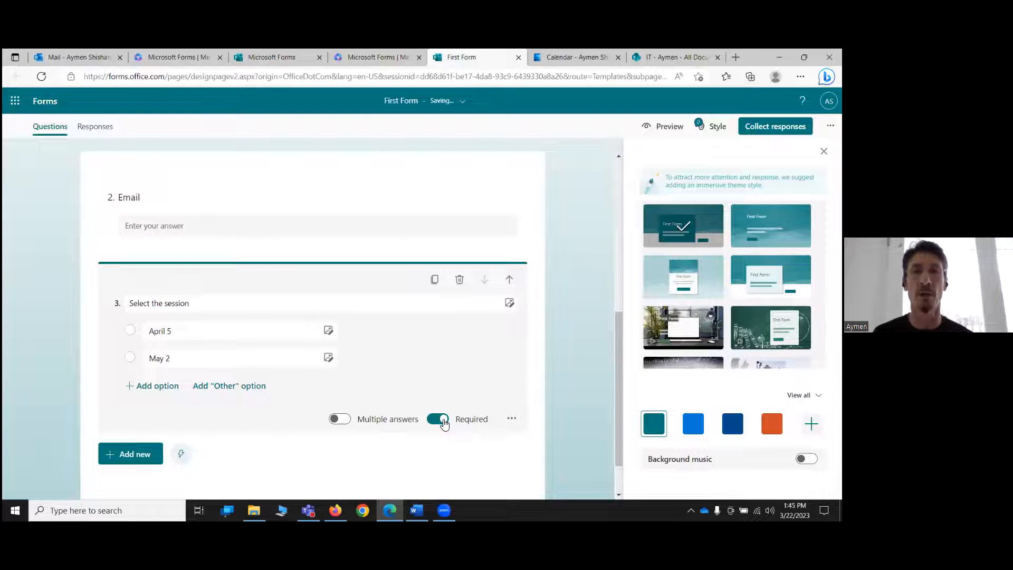
pyautogui.click(444, 421)
# - Add a date question titled "Date" below the session question and finish editing it
pyautogui.scroll(-1, 343, 350)
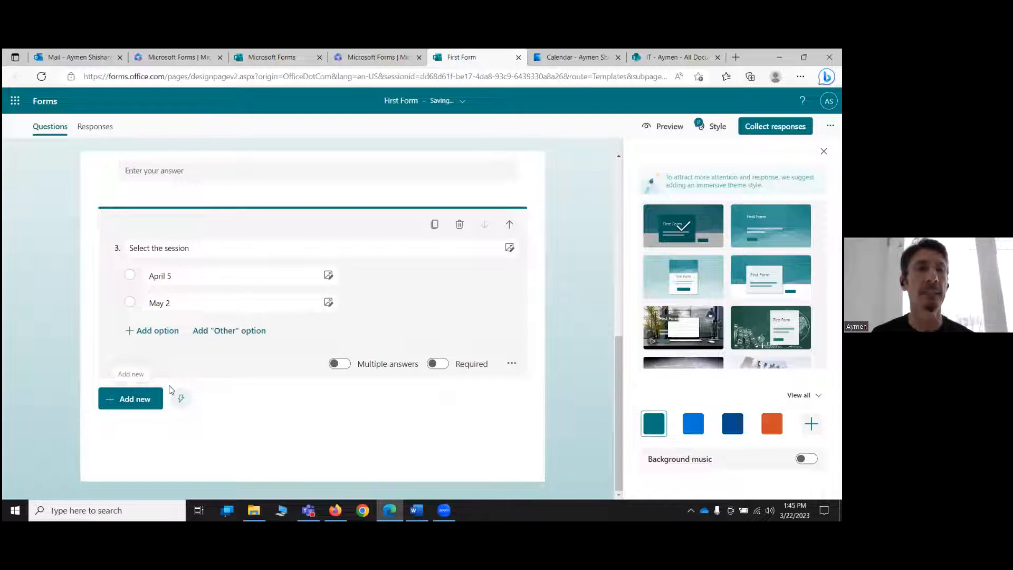
pyautogui.click(153, 400)
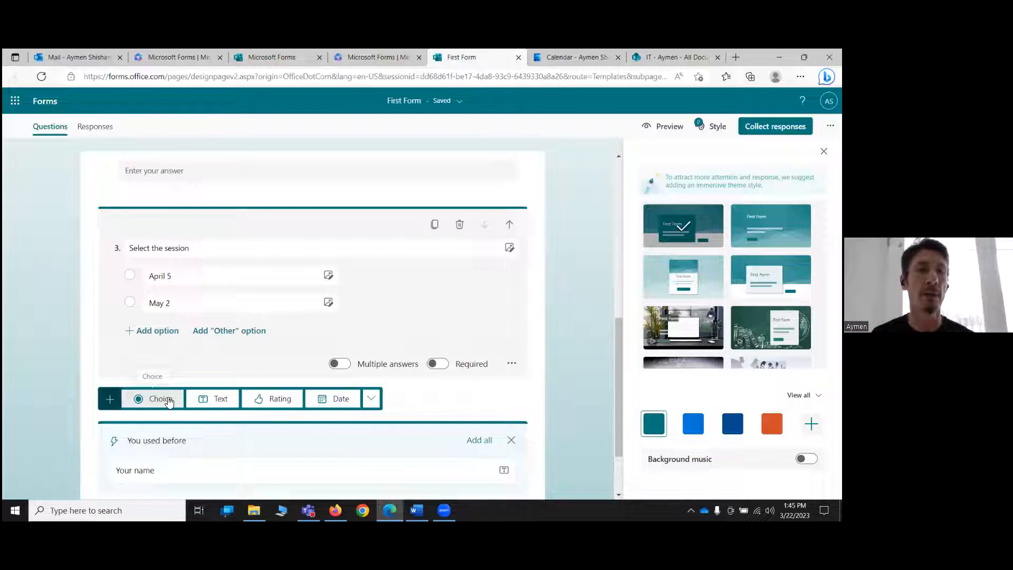
pyautogui.click(311, 399)
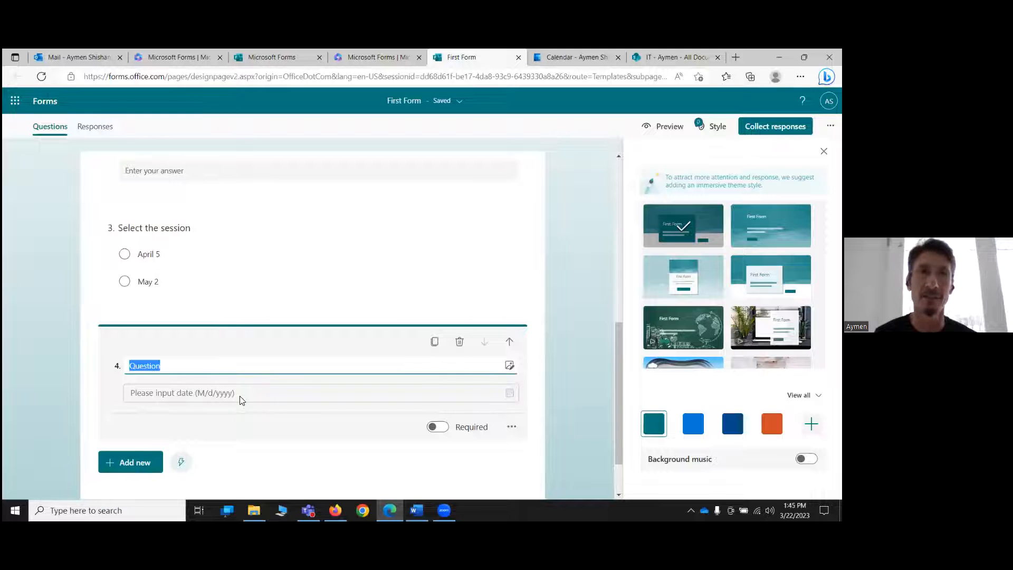
pyautogui.write('Date')
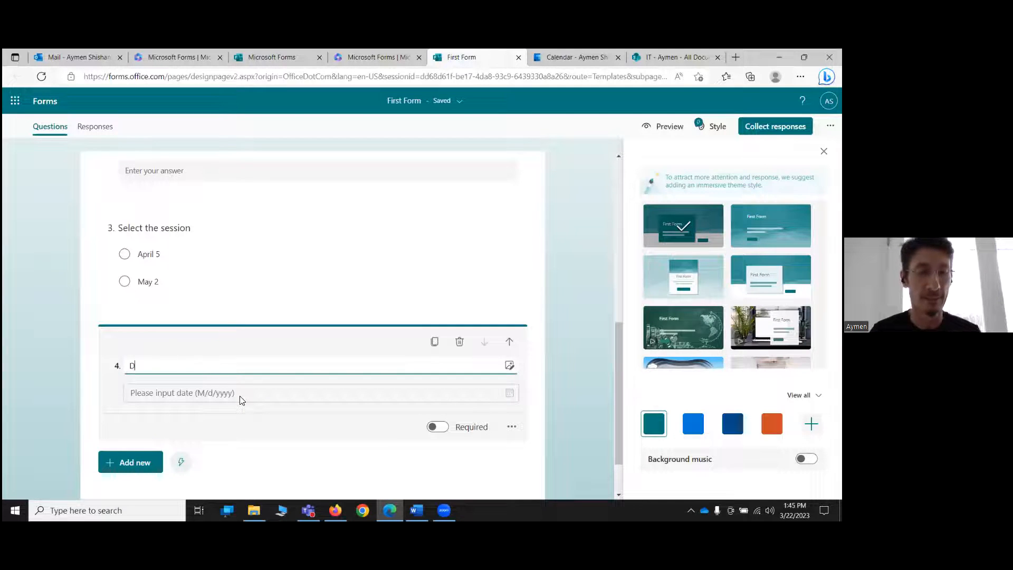
pyautogui.click(588, 322)
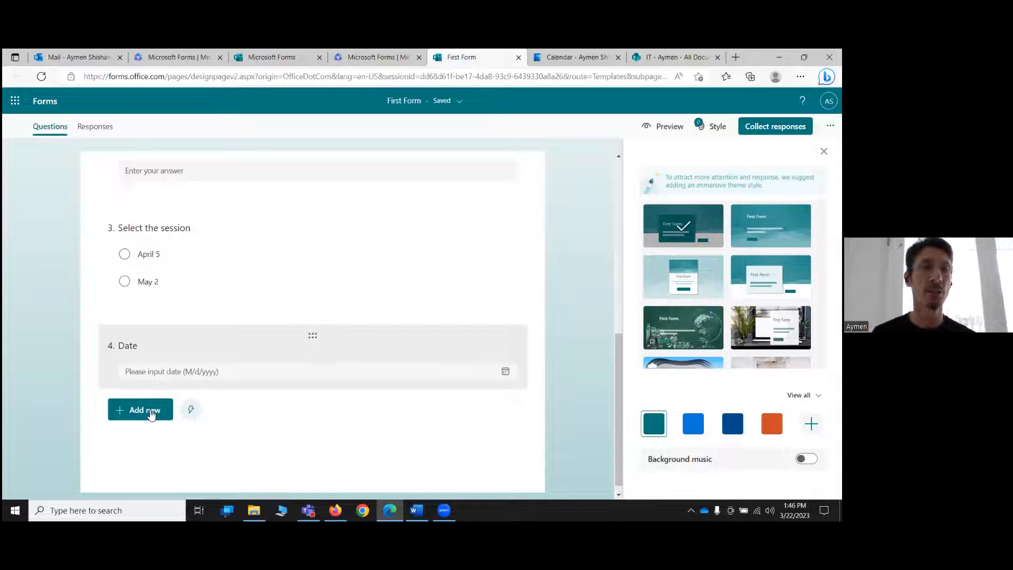
# - Add a text question titled "Notes" below the Date question, with Long answer enabled, and finish editing it
pyautogui.click(147, 412)
pyautogui.click(226, 411)
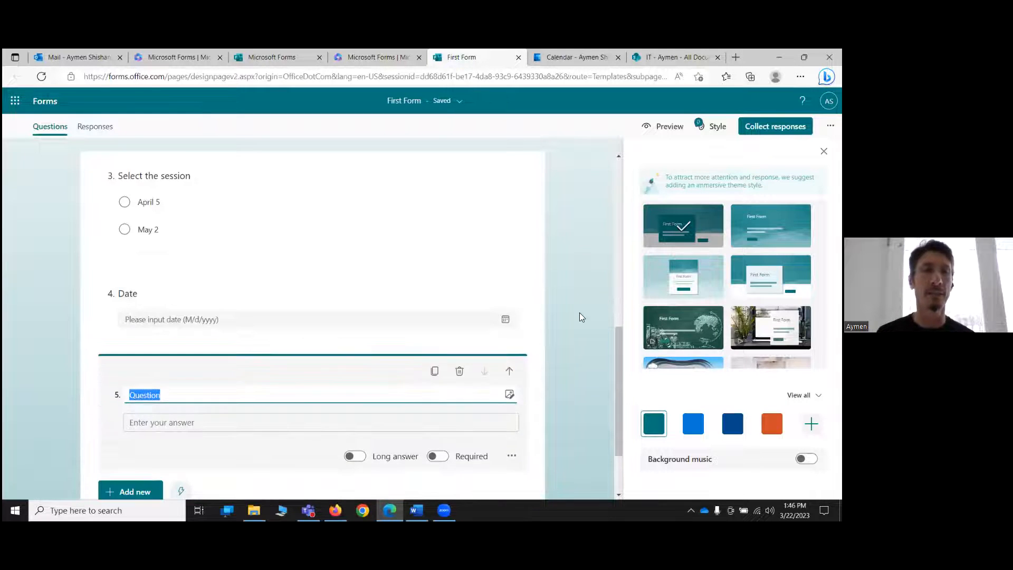
pyautogui.write('Notes')
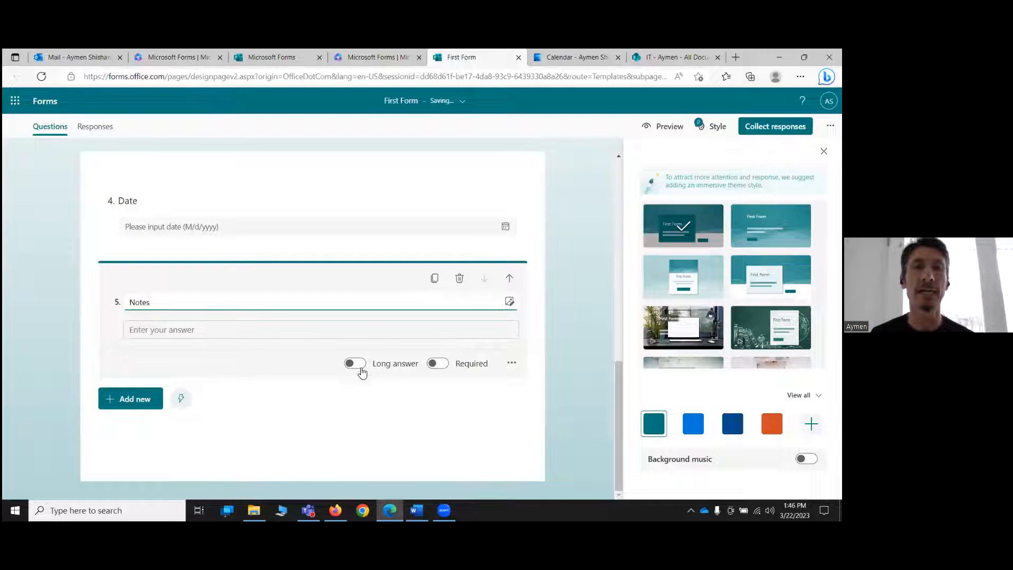
pyautogui.click(359, 366)
pyautogui.click(358, 365)
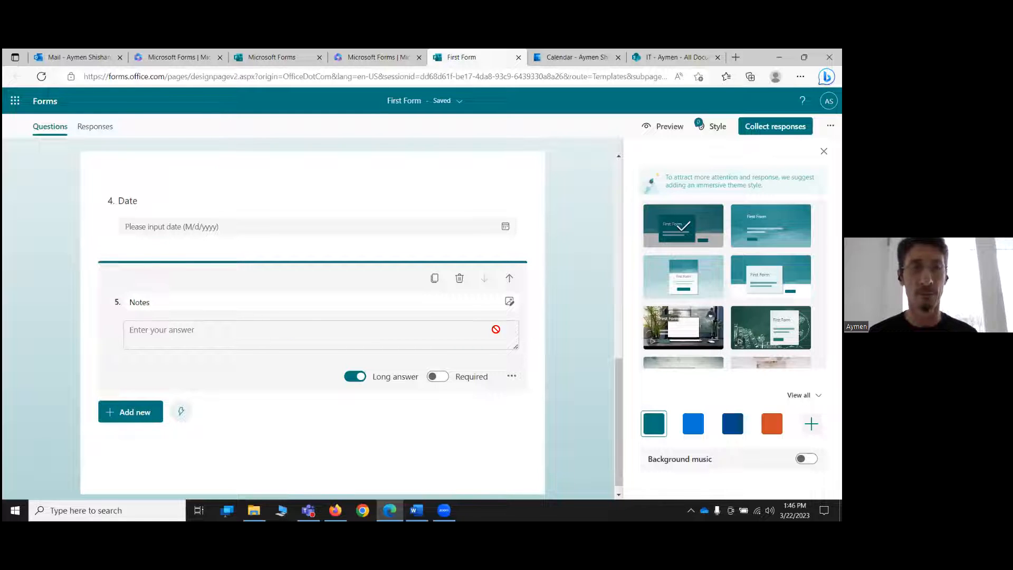
pyautogui.click(570, 298)
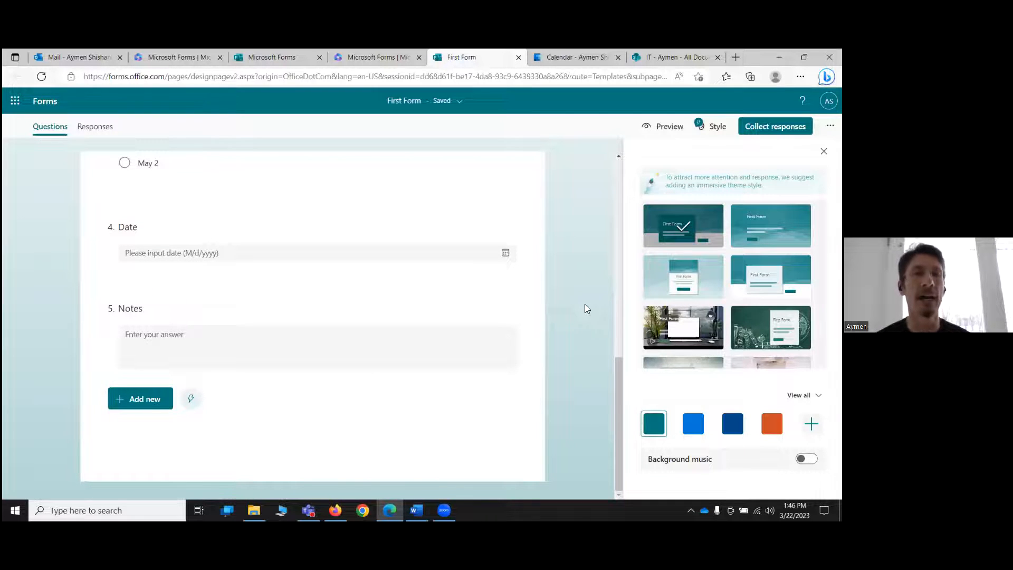
# - Review the form from its header to the Notes question and open the form settings
pyautogui.scroll(5, 577, 274)
pyautogui.scroll(5, 573, 256)
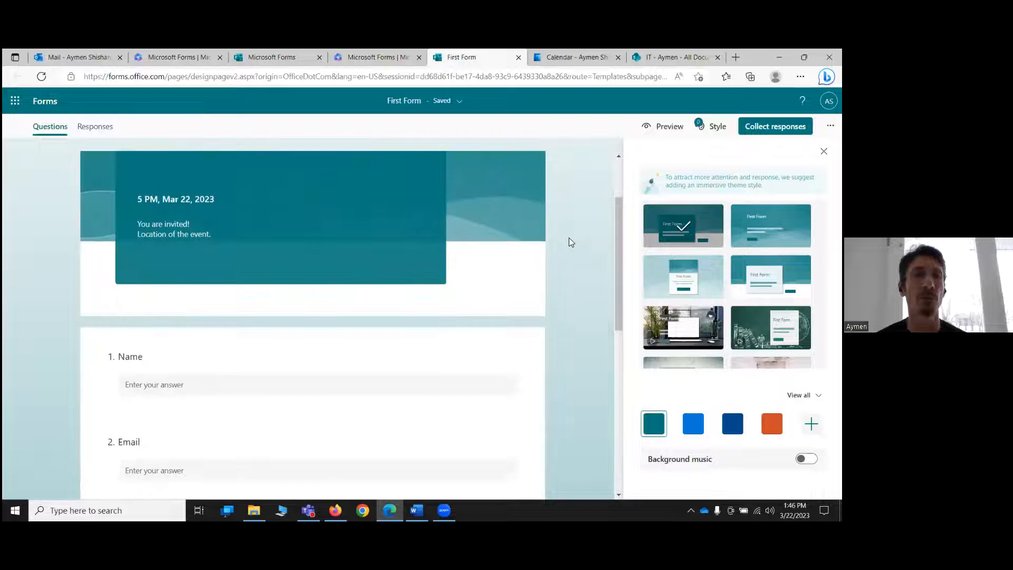
pyautogui.scroll(-5, 466, 296)
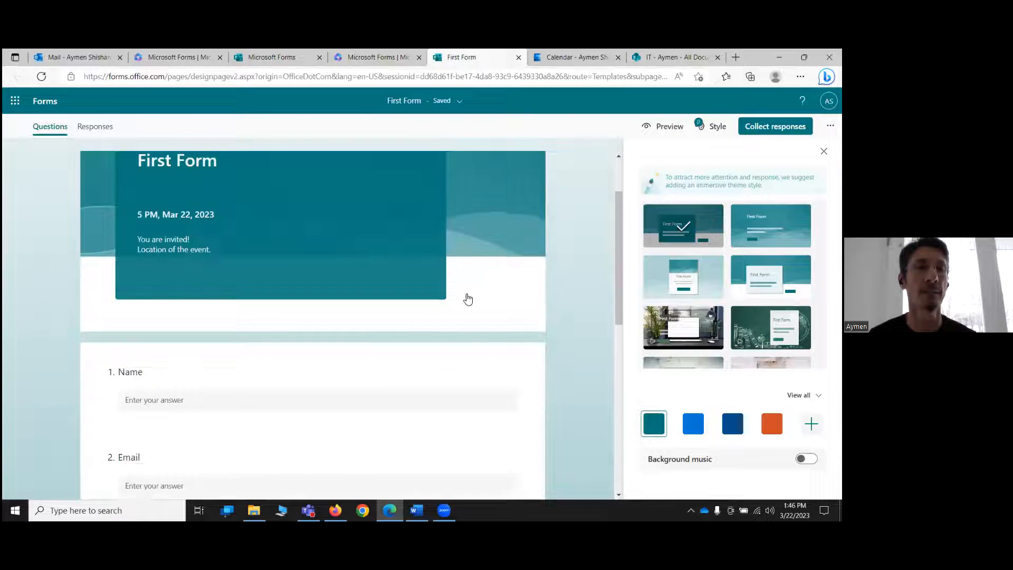
pyautogui.scroll(2, 470, 307)
pyautogui.scroll(-5, 211, 306)
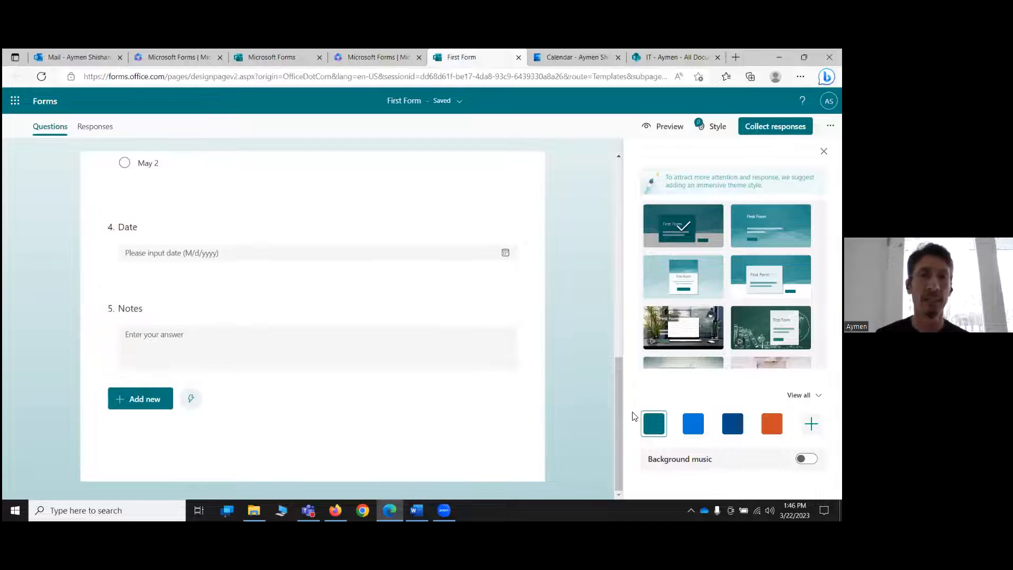
pyautogui.moveTo(619, 406); pyautogui.dragTo(618, 181)
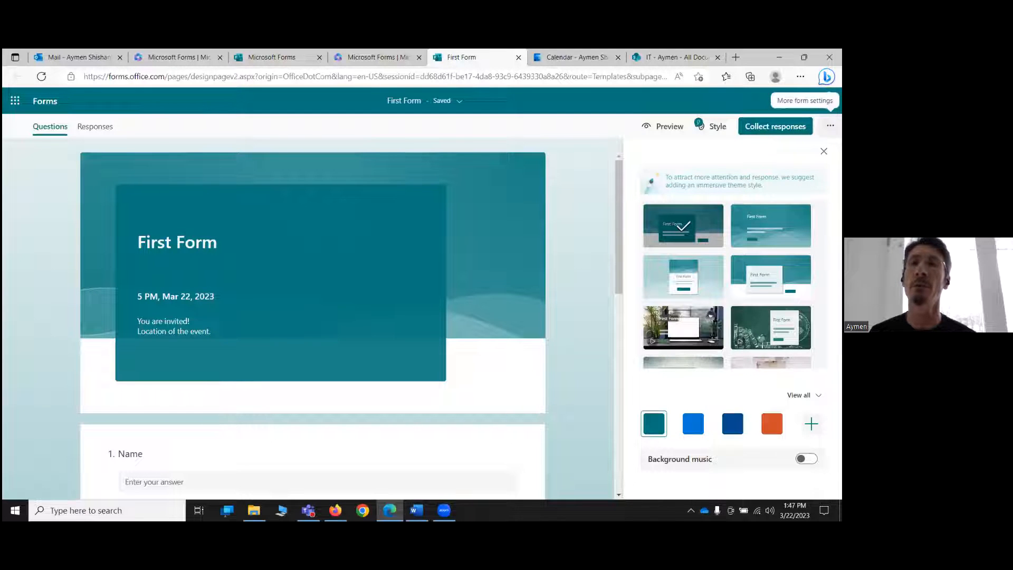
pyautogui.click(830, 126)
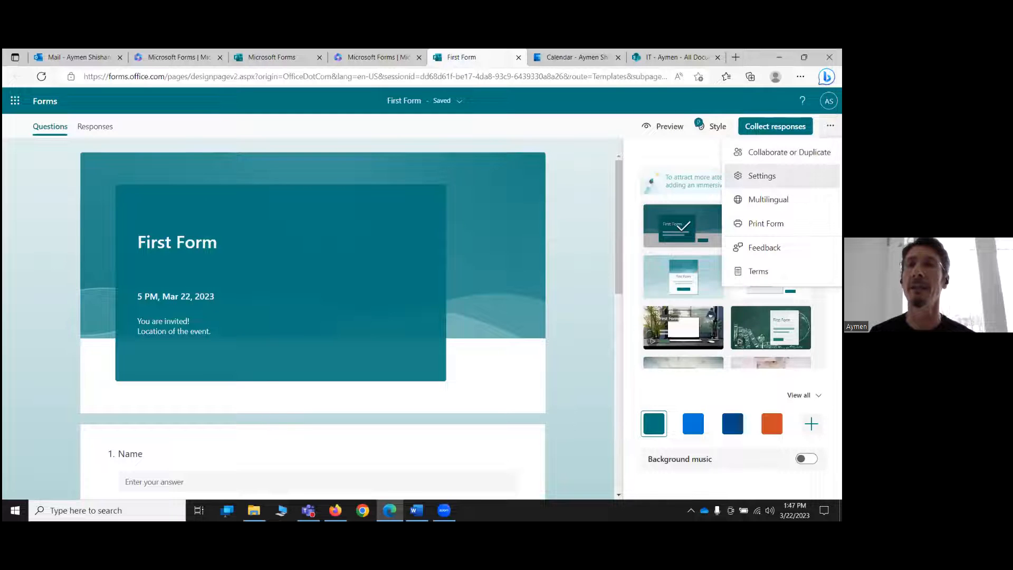
pyautogui.click(760, 176)
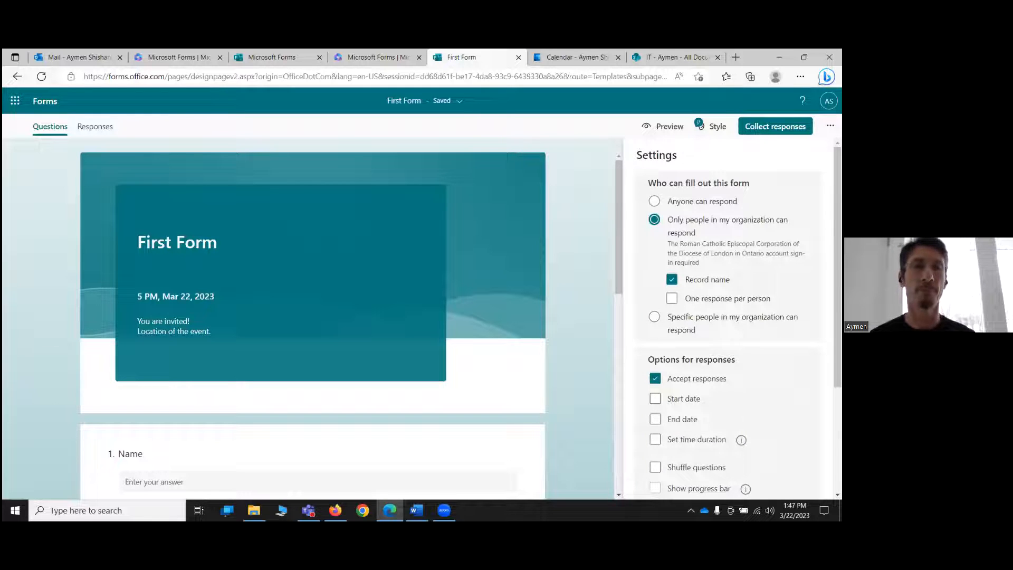
# - Try the Anyone can respond option, return to organization-only responses, turn off Record name, and switch One response per person on and off
pyautogui.click(655, 202)
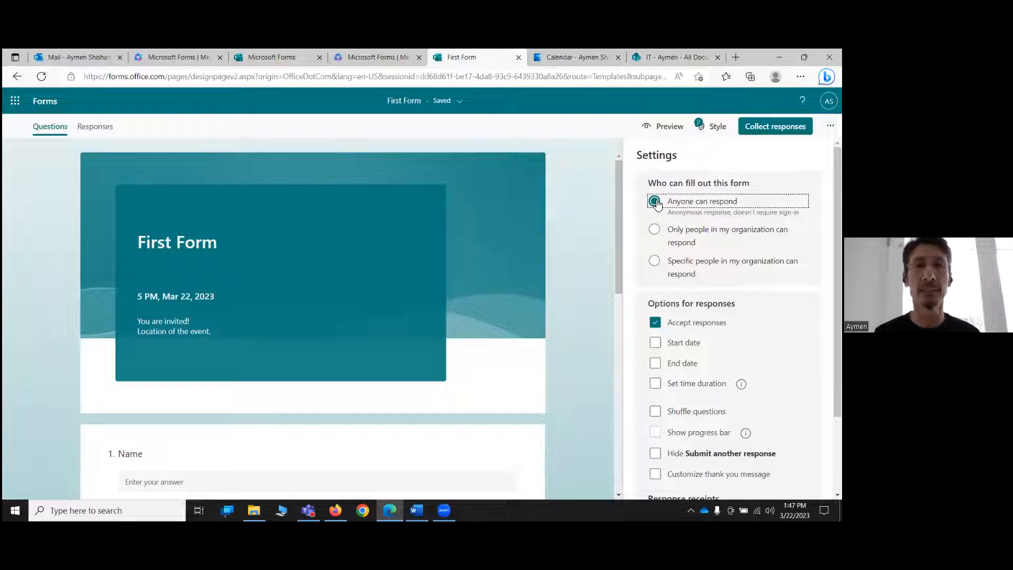
pyautogui.click(654, 230)
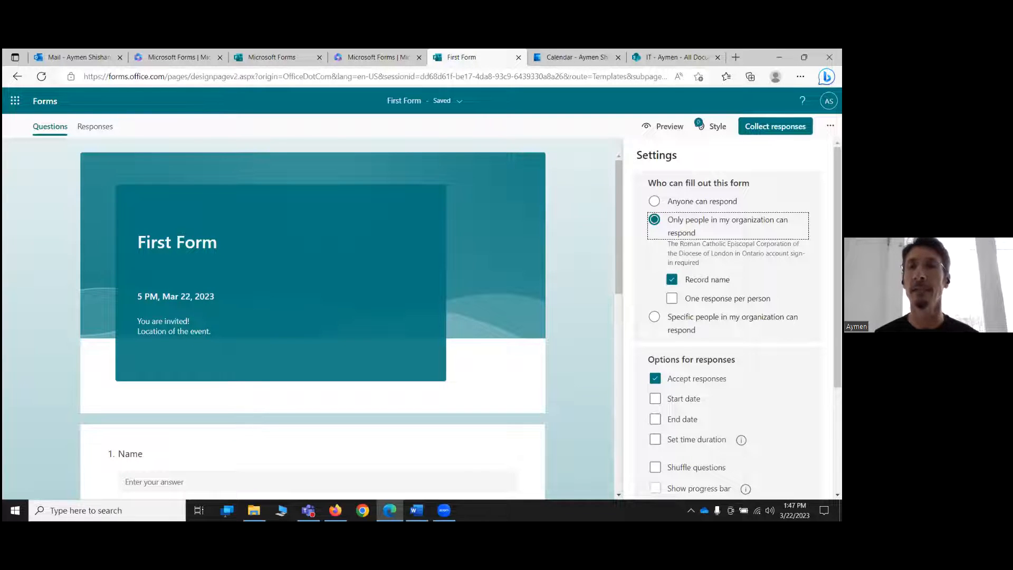
pyautogui.click(672, 280)
pyautogui.click(674, 300)
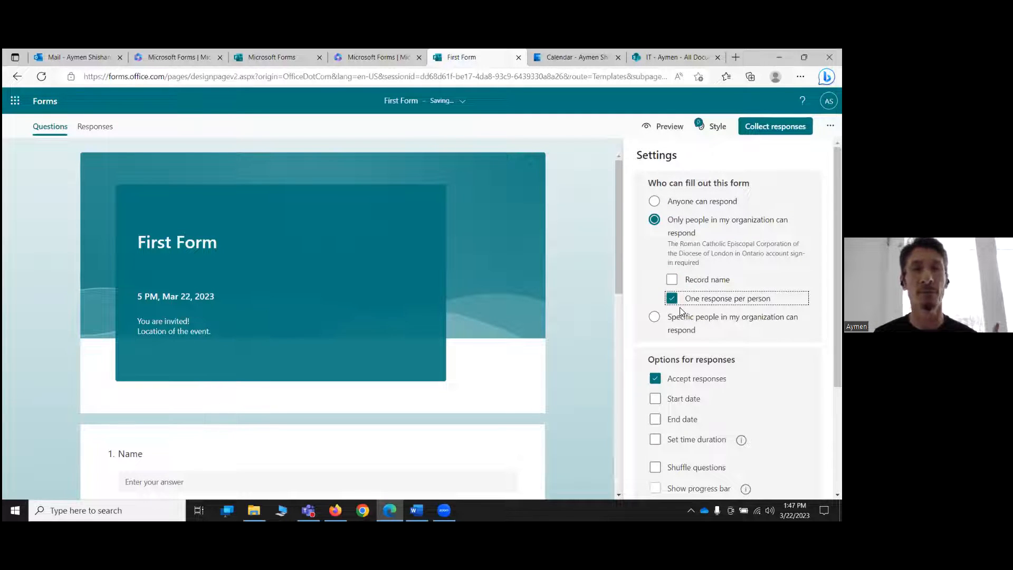
pyautogui.click(673, 299)
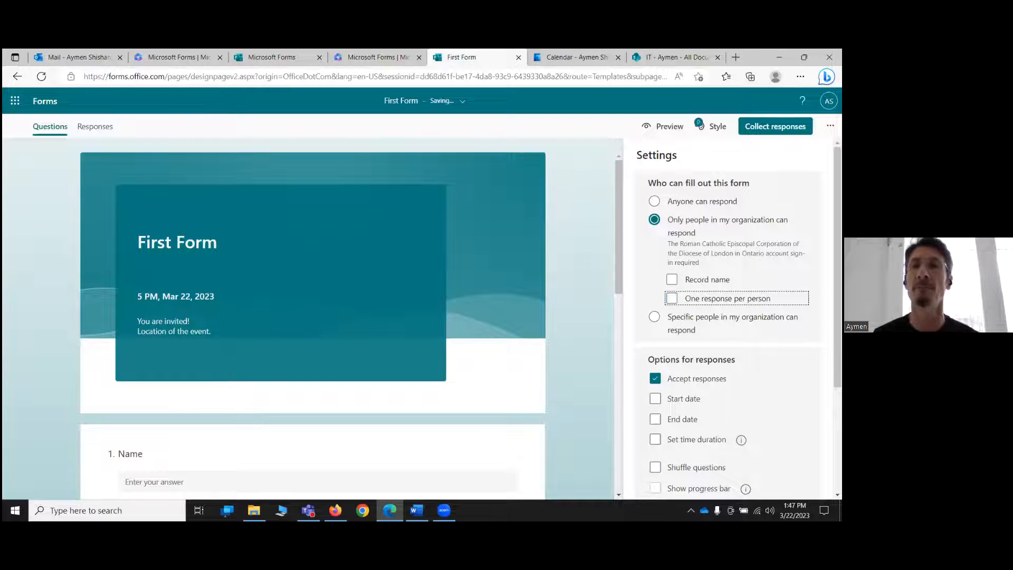
# - Try the Specific people and Anyone can respond options, and set the form back to Only people in my organization can respond
pyautogui.click(654, 318)
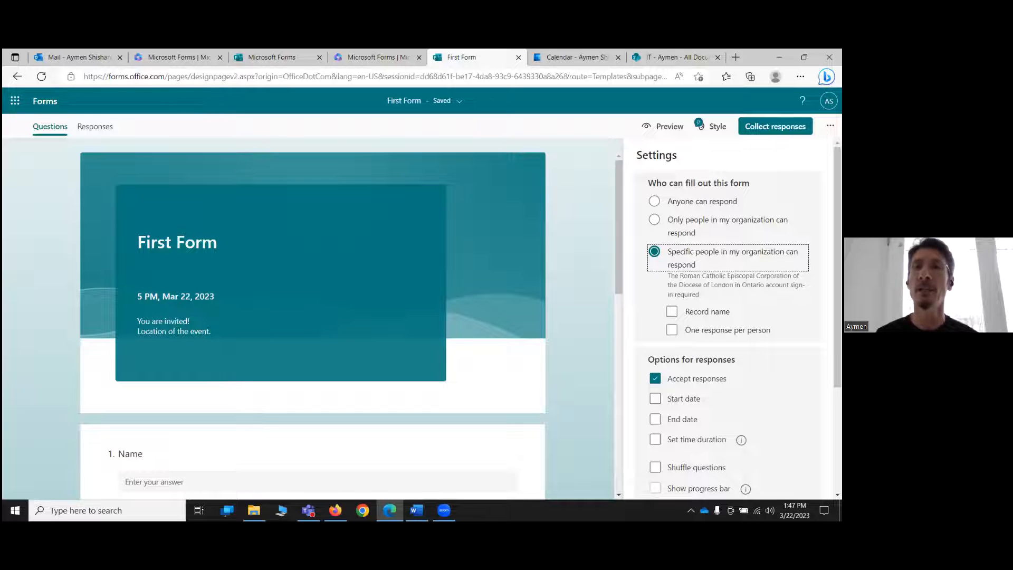
pyautogui.click(656, 204)
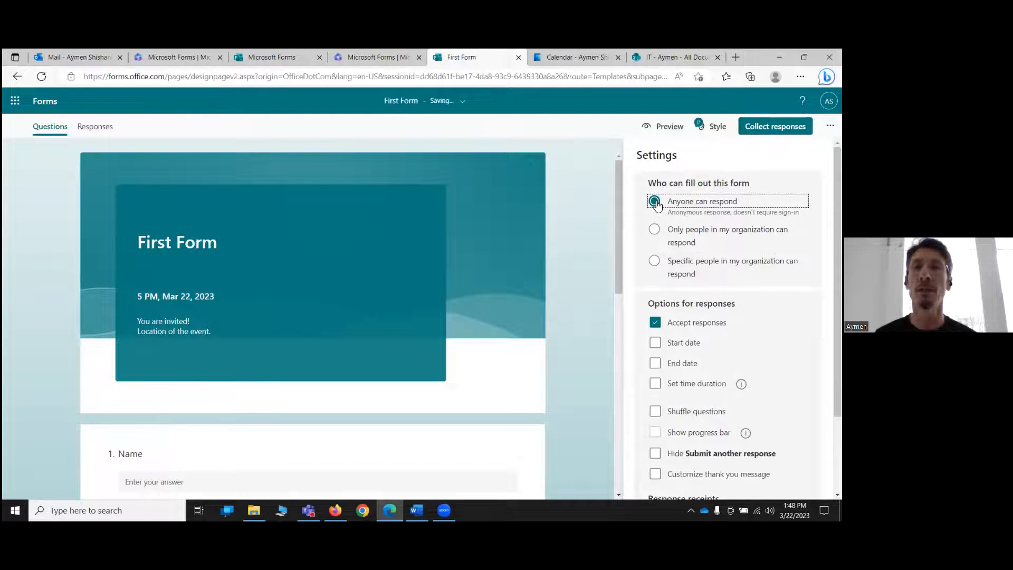
pyautogui.click(656, 231)
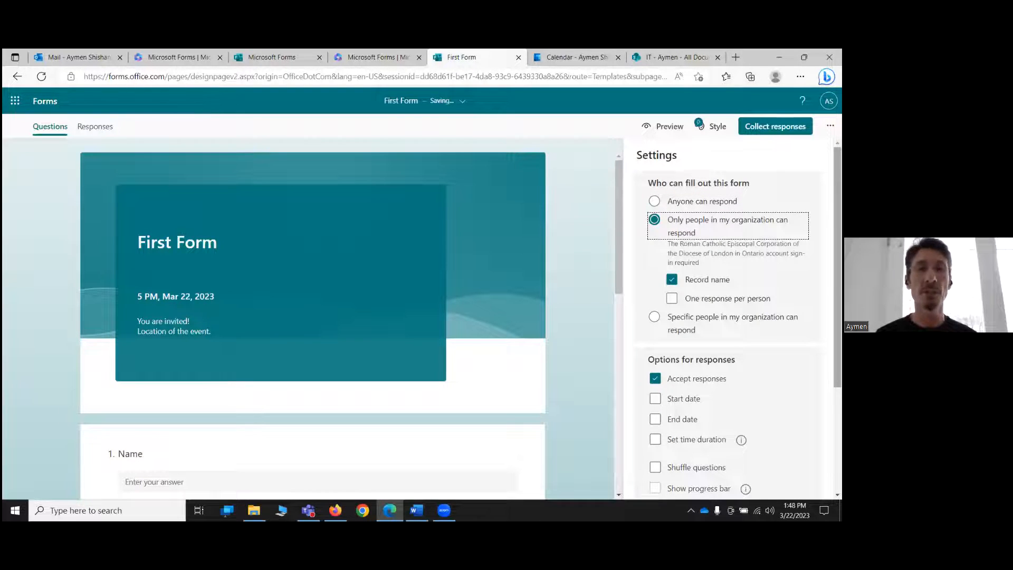
# - Try the Accept responses, Start date, End date and Hide Submit another response options, restoring each one to its original setting
pyautogui.scroll(-3, 734, 316)
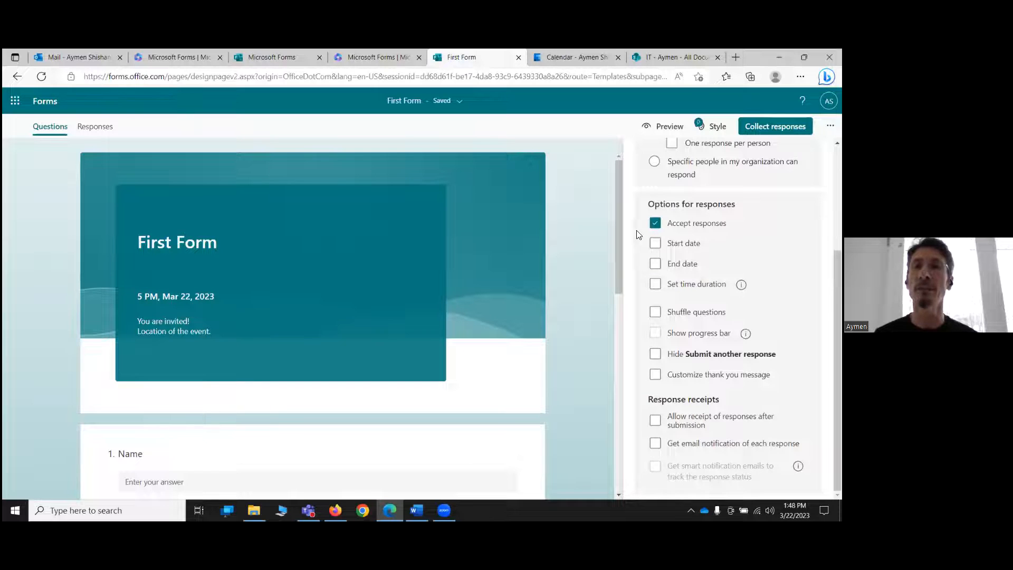
pyautogui.click(656, 225)
pyautogui.click(656, 225)
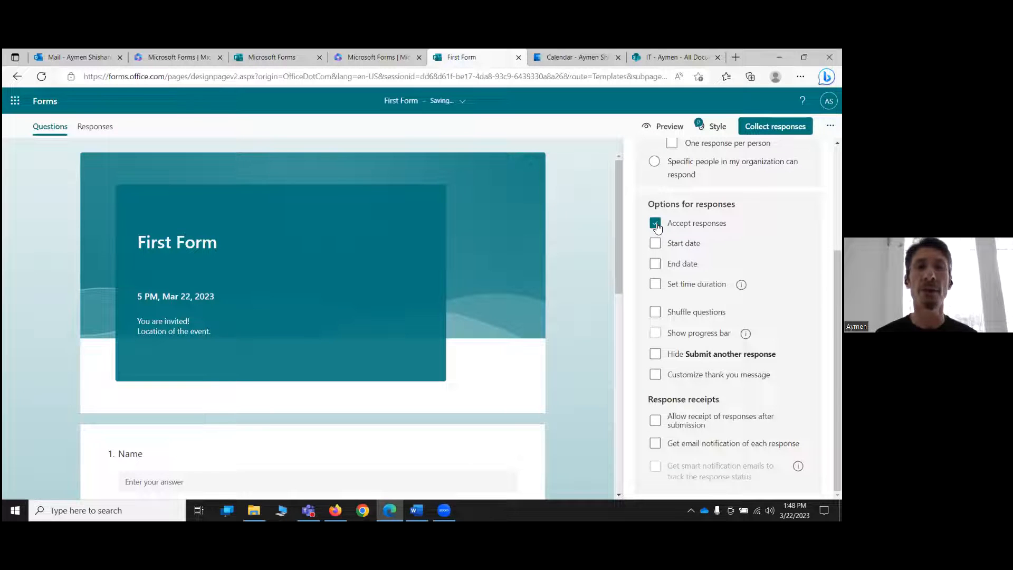
pyautogui.click(656, 256)
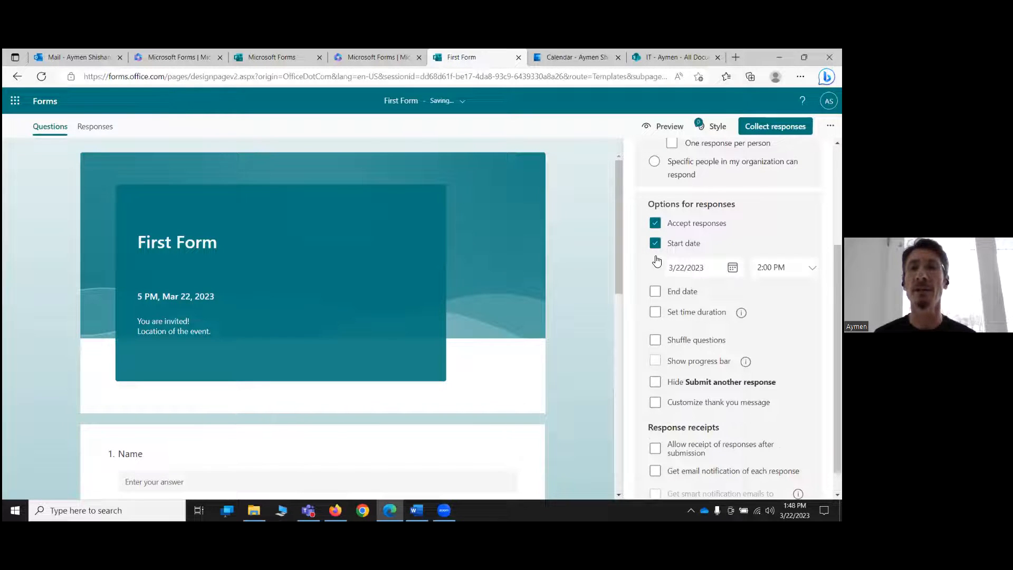
pyautogui.click(655, 292)
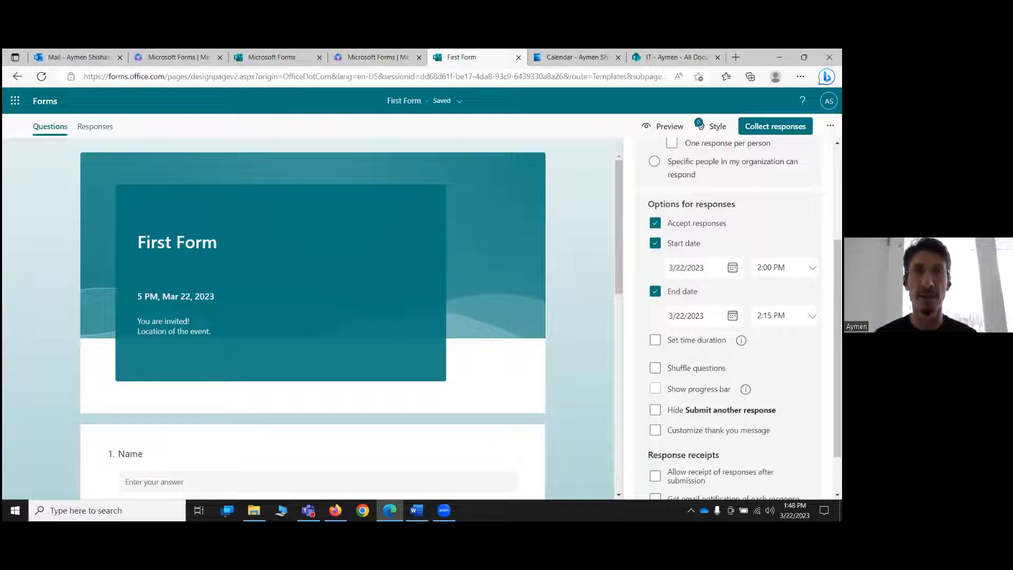
pyautogui.click(655, 291)
pyautogui.click(656, 243)
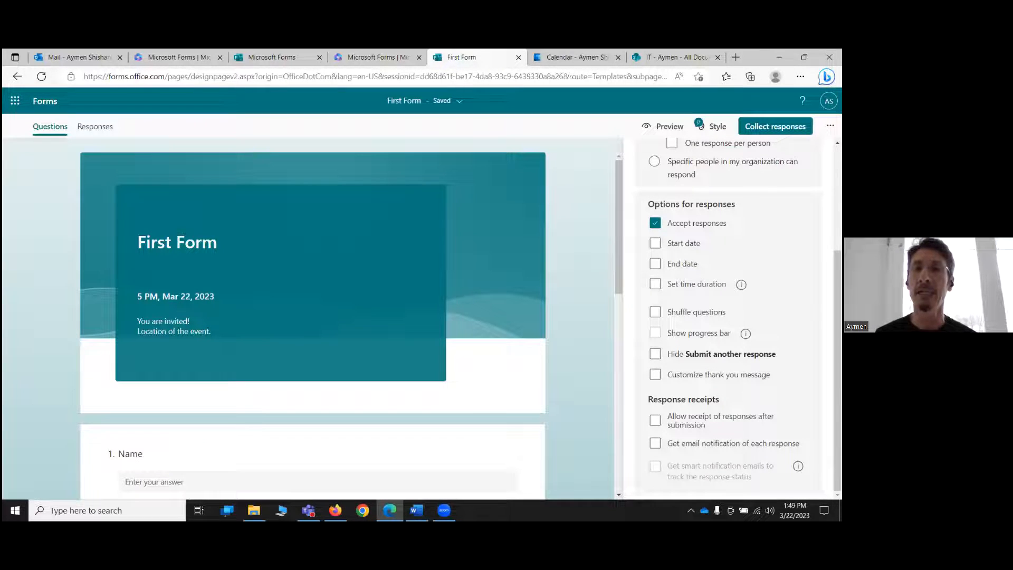
pyautogui.click(657, 356)
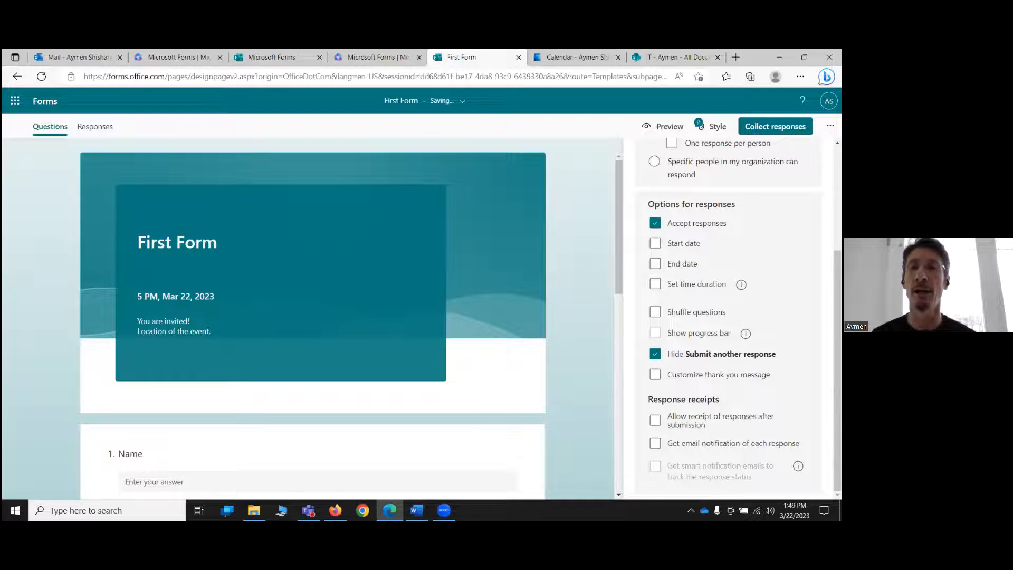
pyautogui.click(656, 357)
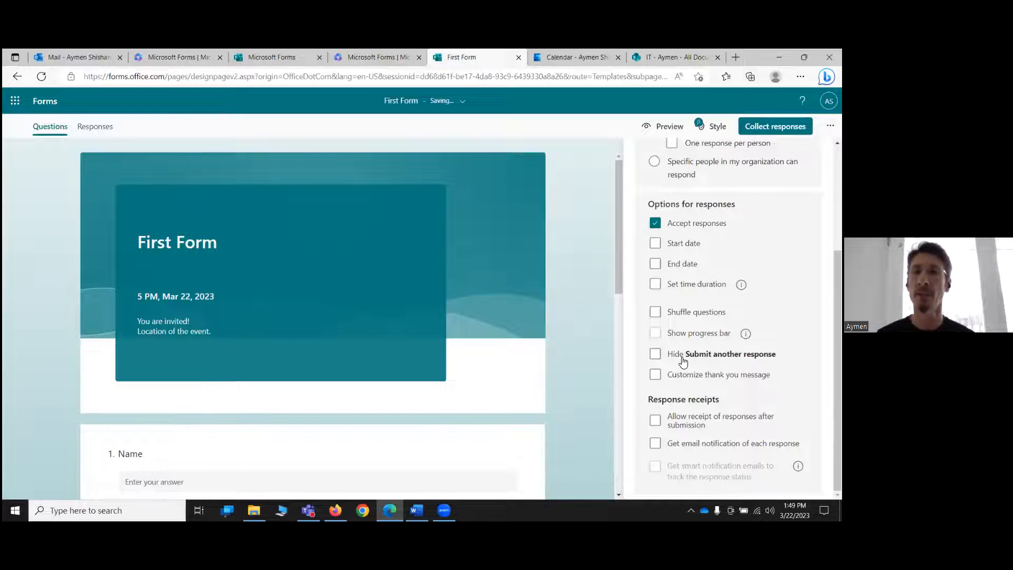
# - Enable a custom thank you message and set it to "Thank you for your response."
pyautogui.click(655, 375)
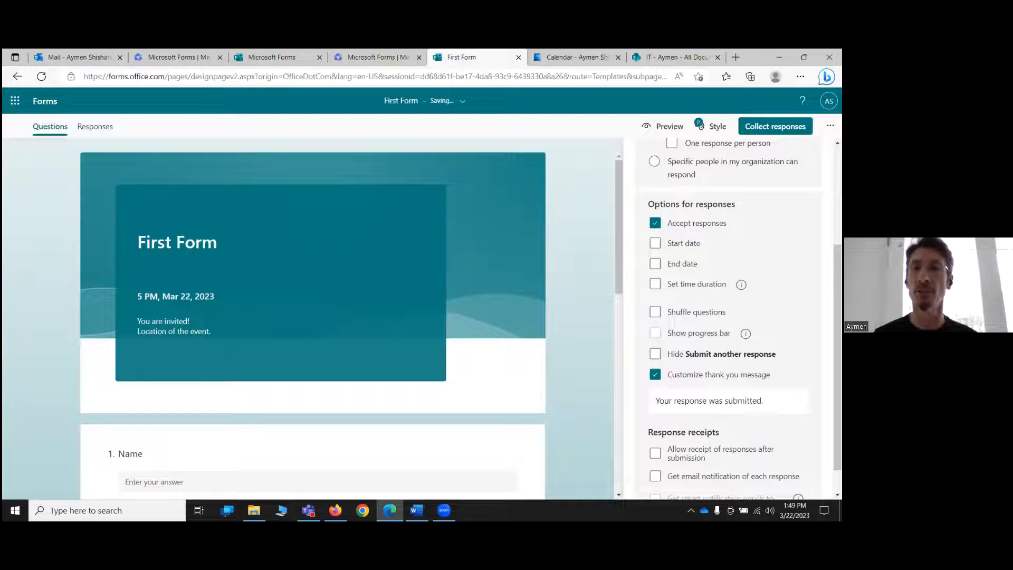
pyautogui.click(709, 400)
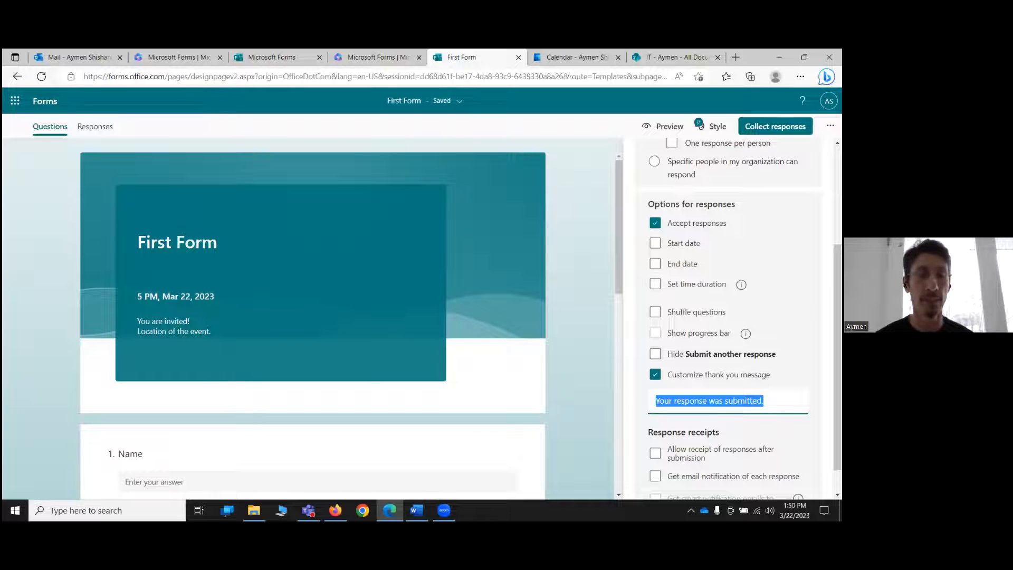
pyautogui.write('Thank')
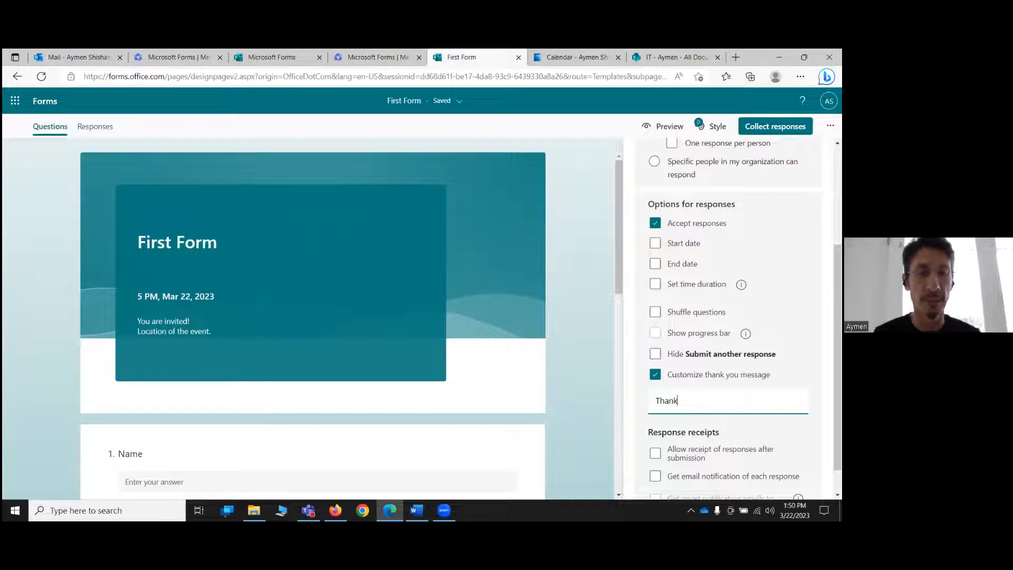
pyautogui.write(' you for yo')
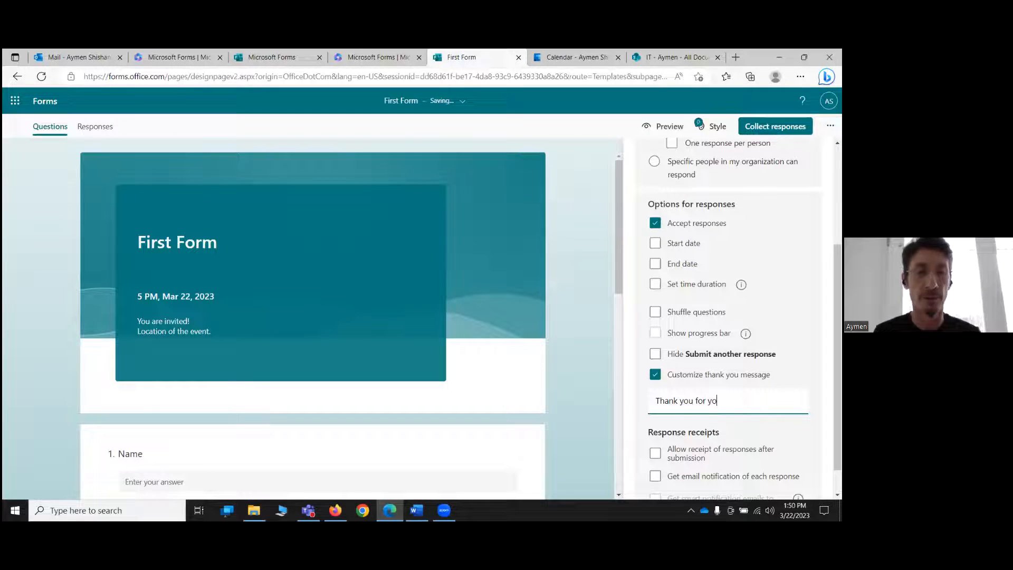
pyautogui.write('ur respon')
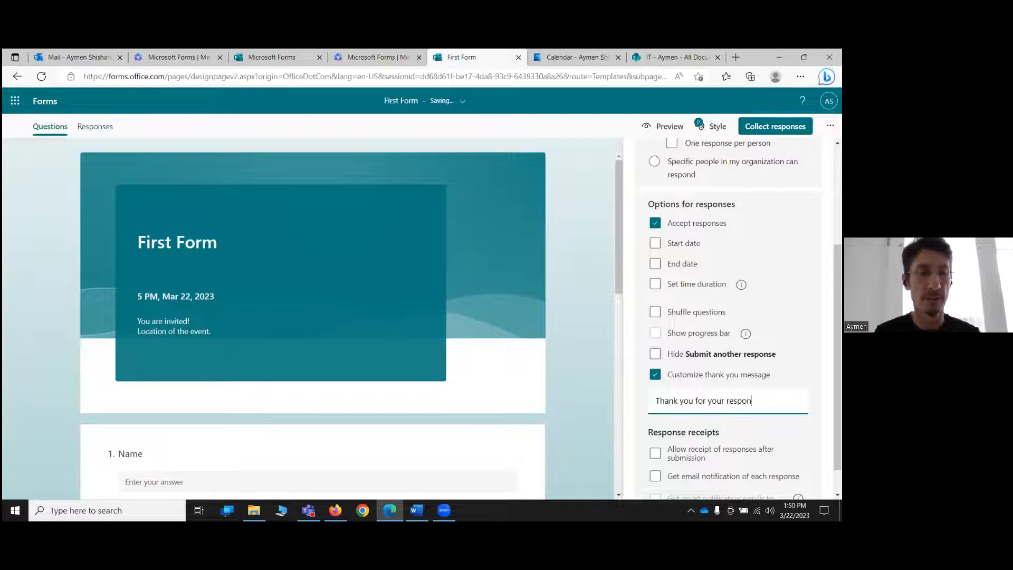
pyautogui.write('se.')
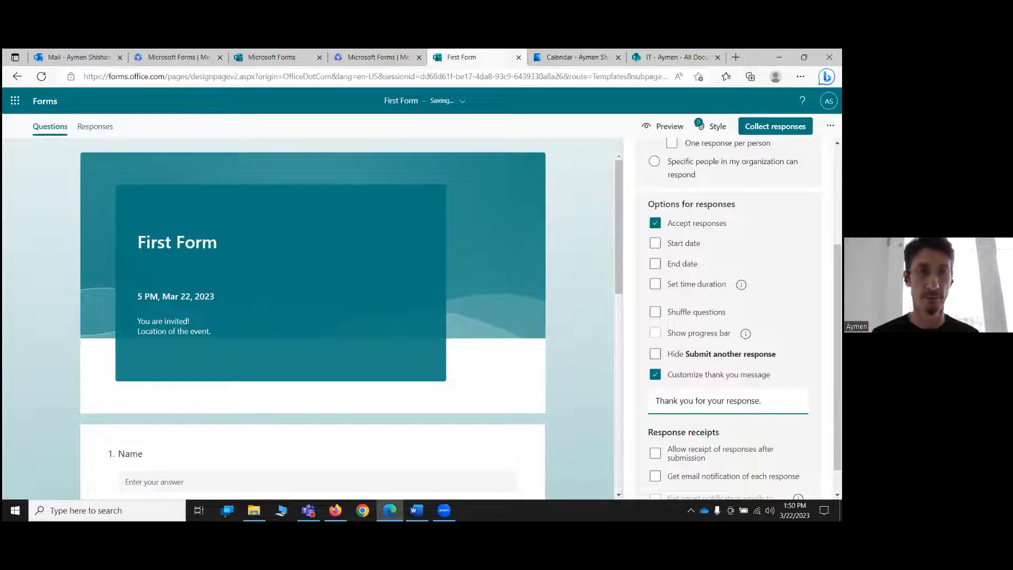
# - Try the Allow receipt of responses after submission option, switch it off again, and look over the response settings
pyautogui.scroll(-1, 739, 316)
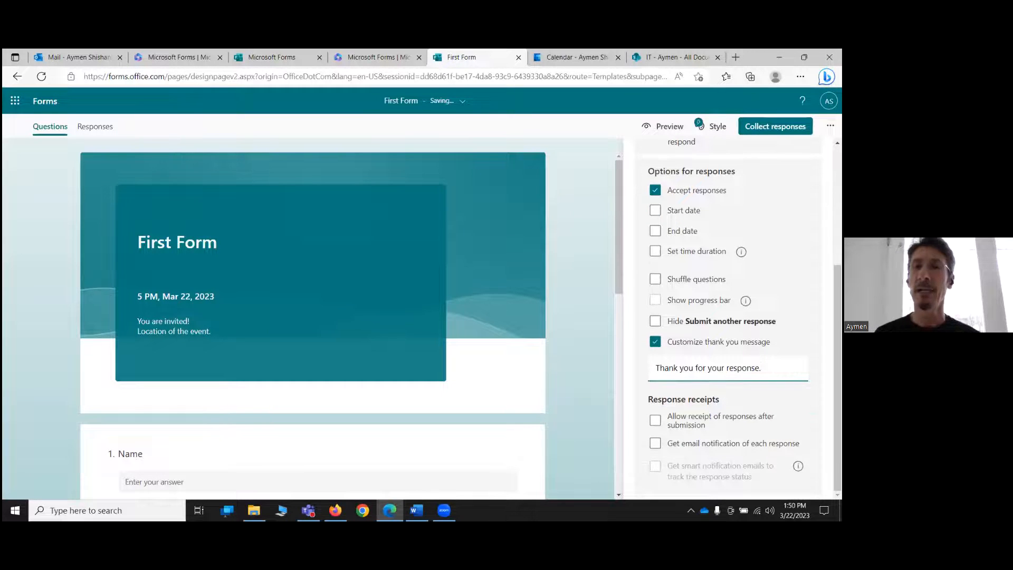
pyautogui.click(655, 422)
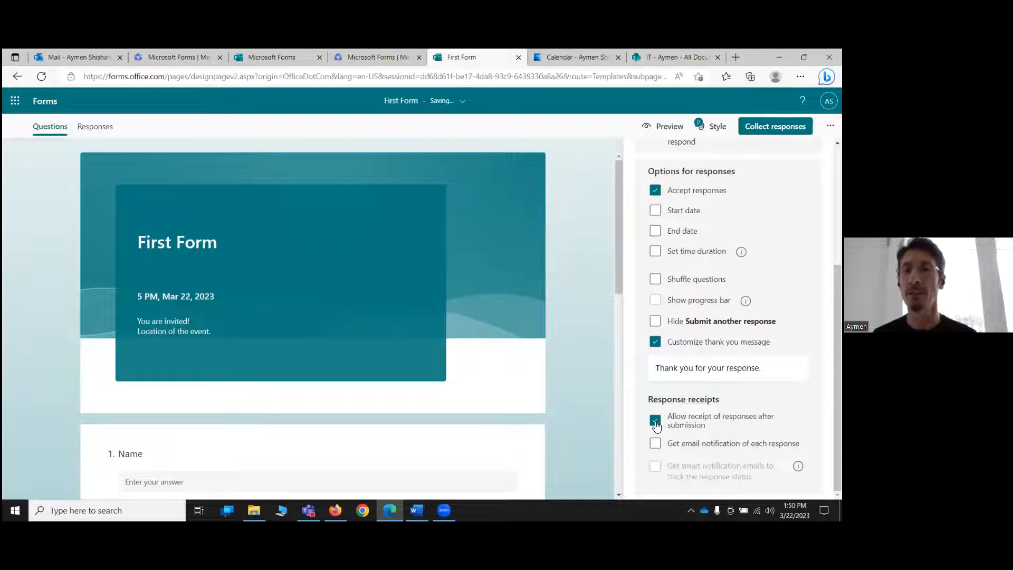
pyautogui.click(656, 425)
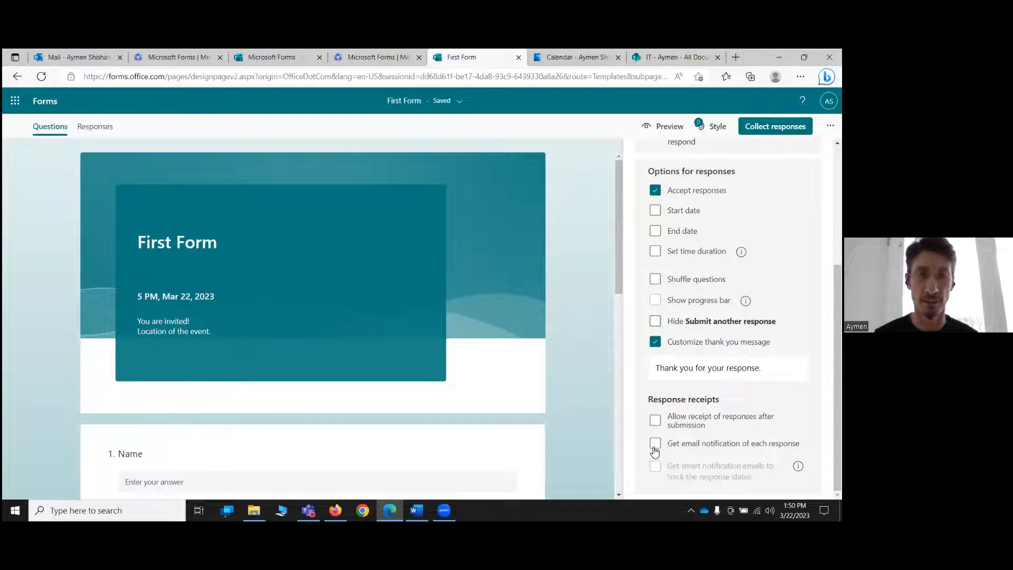
pyautogui.scroll(5, 655, 451)
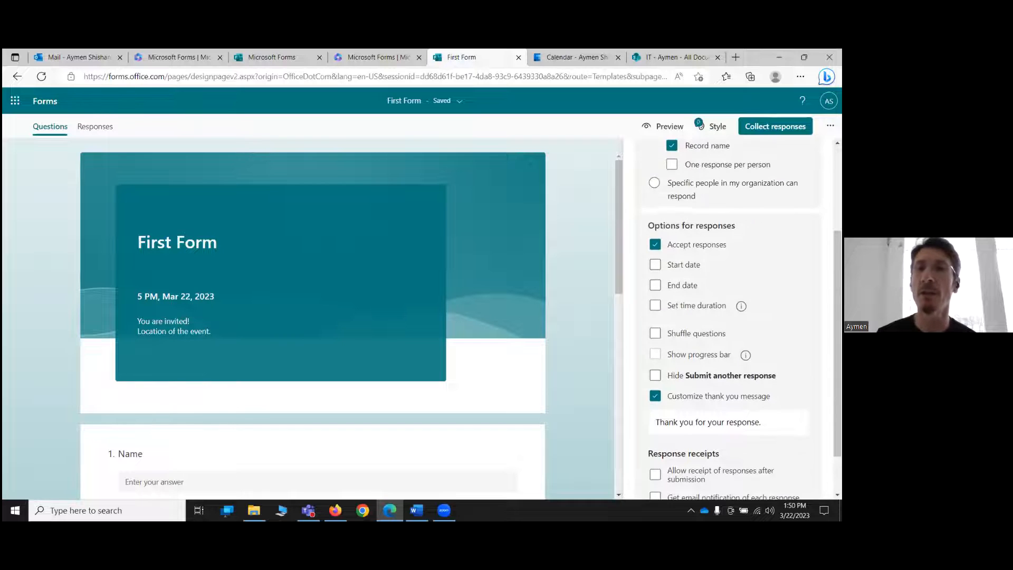
pyautogui.scroll(-3, 733, 316)
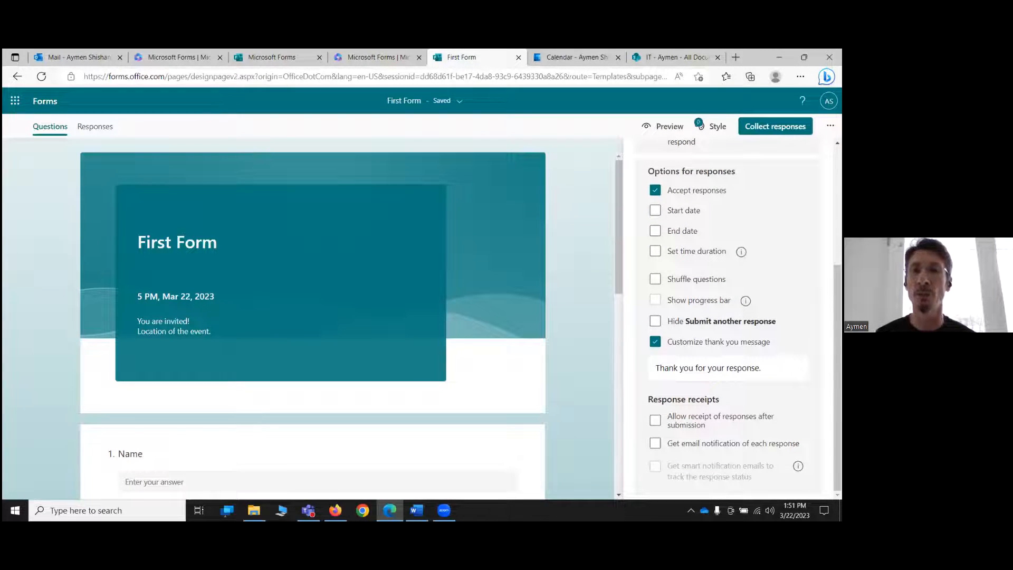
# - Turn off the Record name option for respondents in the organization and close the form settings
pyautogui.scroll(4, 733, 327)
pyautogui.scroll(-4, 734, 327)
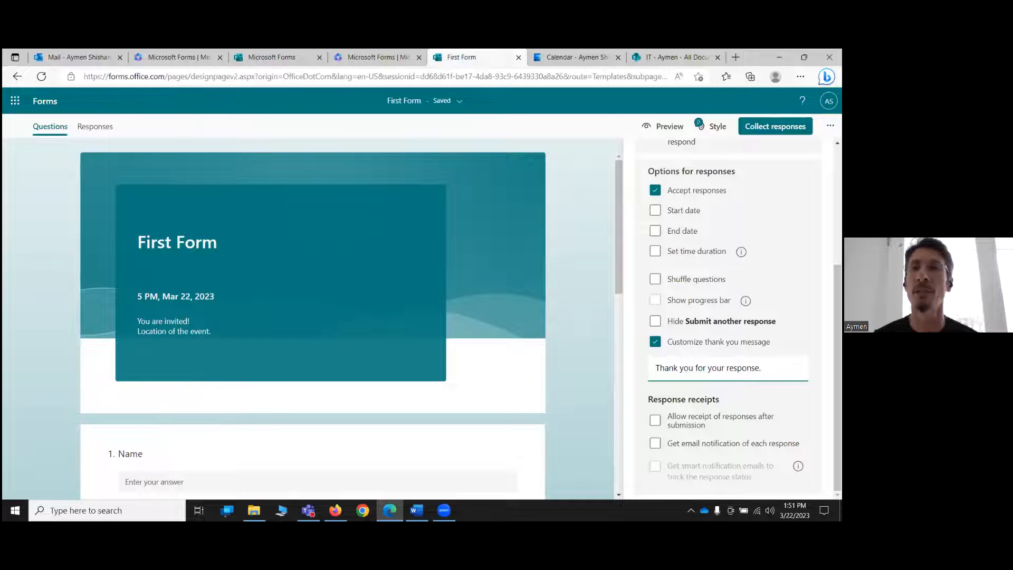
pyautogui.scroll(3, 733, 317)
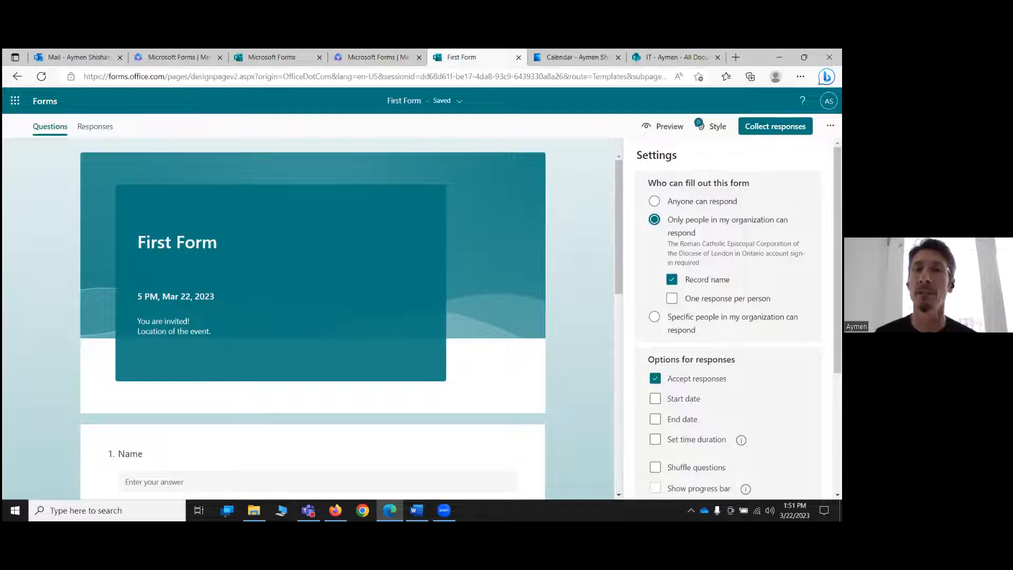
pyautogui.click(672, 279)
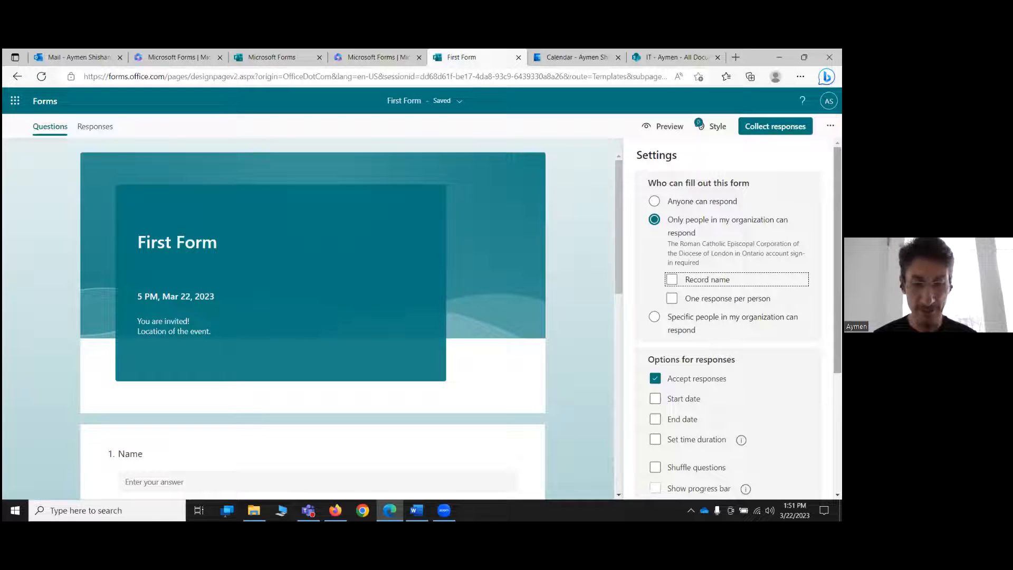
pyautogui.scroll(-10, 395, 342)
pyautogui.scroll(10, 436, 267)
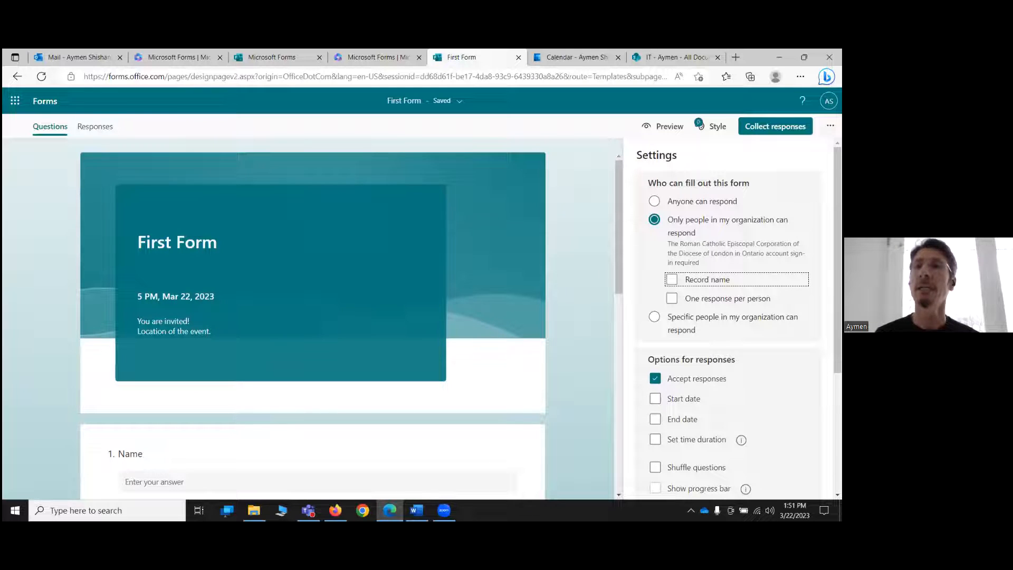
pyautogui.click(581, 204)
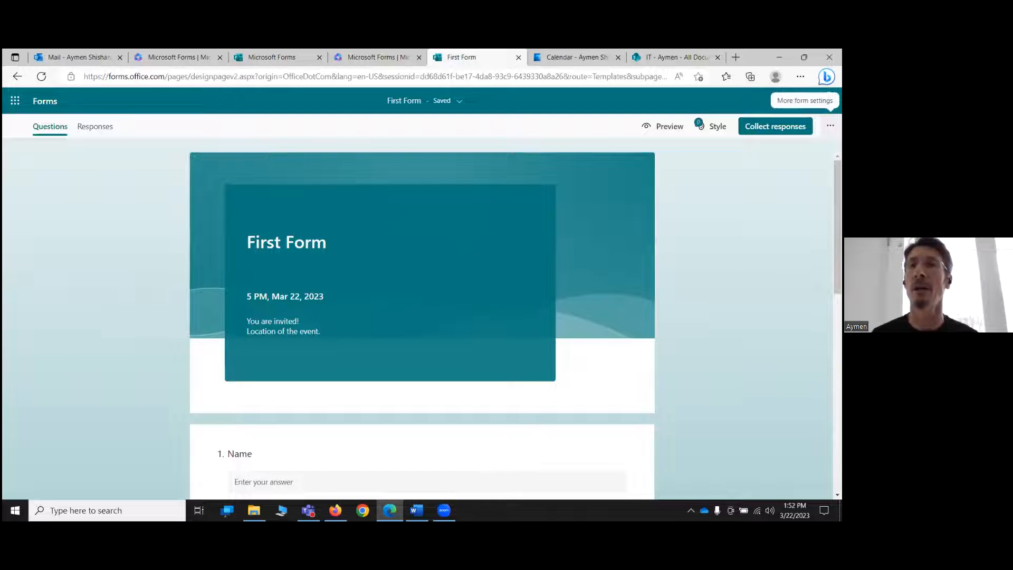
# - Add Français (Canada) as an additional language in the form's multilingual settings
pyautogui.click(831, 126)
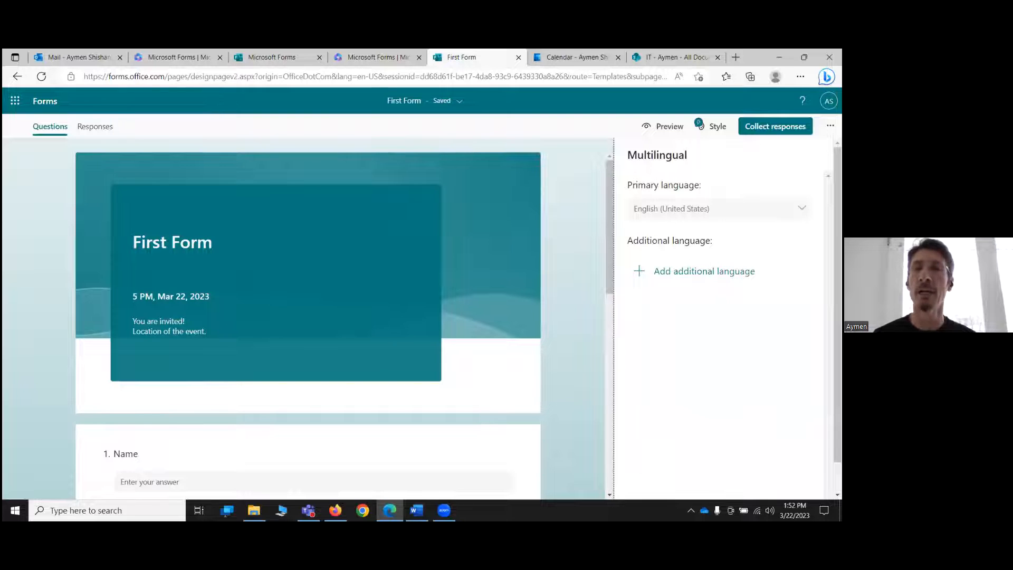
pyautogui.click(704, 270)
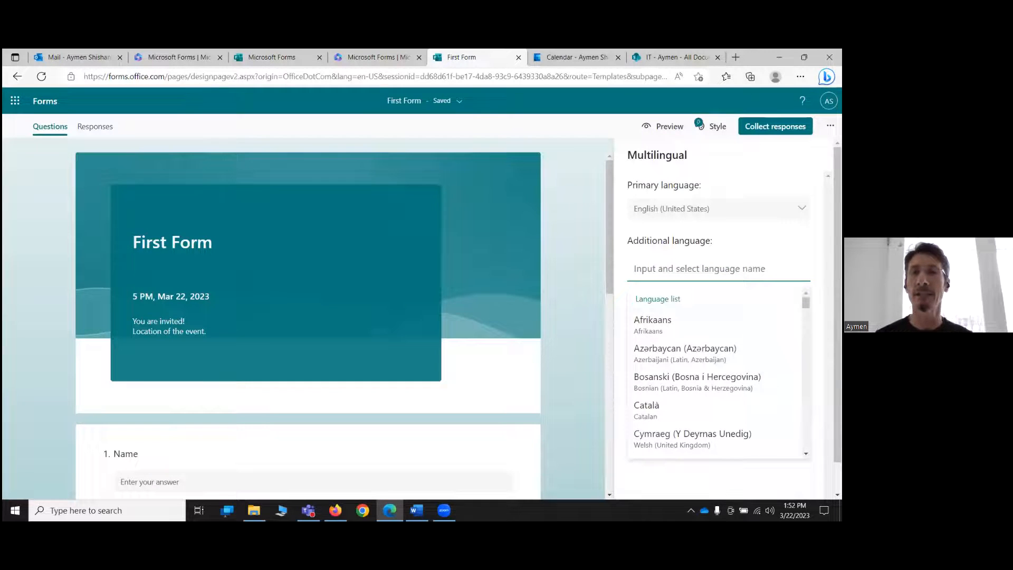
pyautogui.scroll(-3, 718, 375)
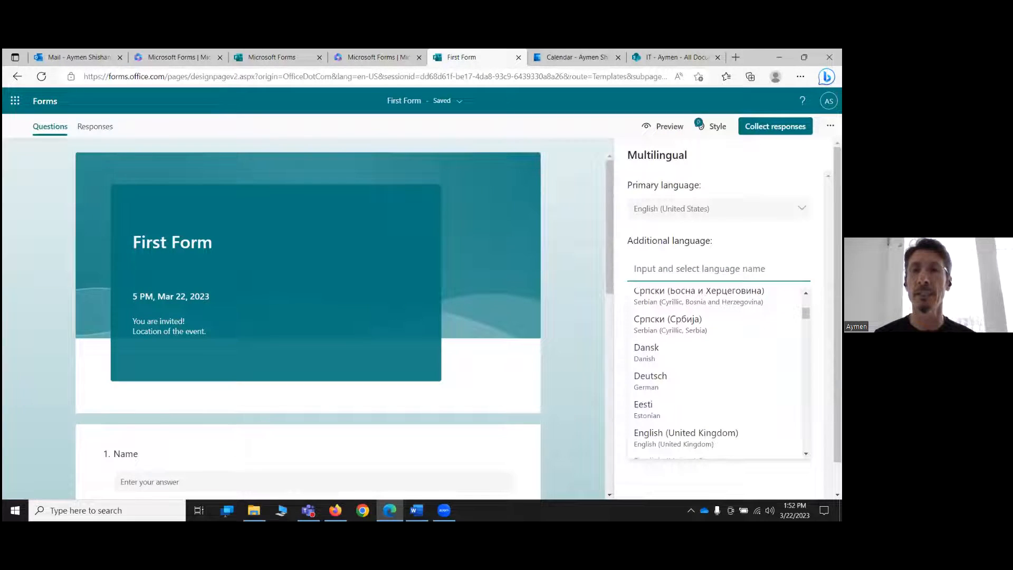
pyautogui.scroll(-15, 717, 375)
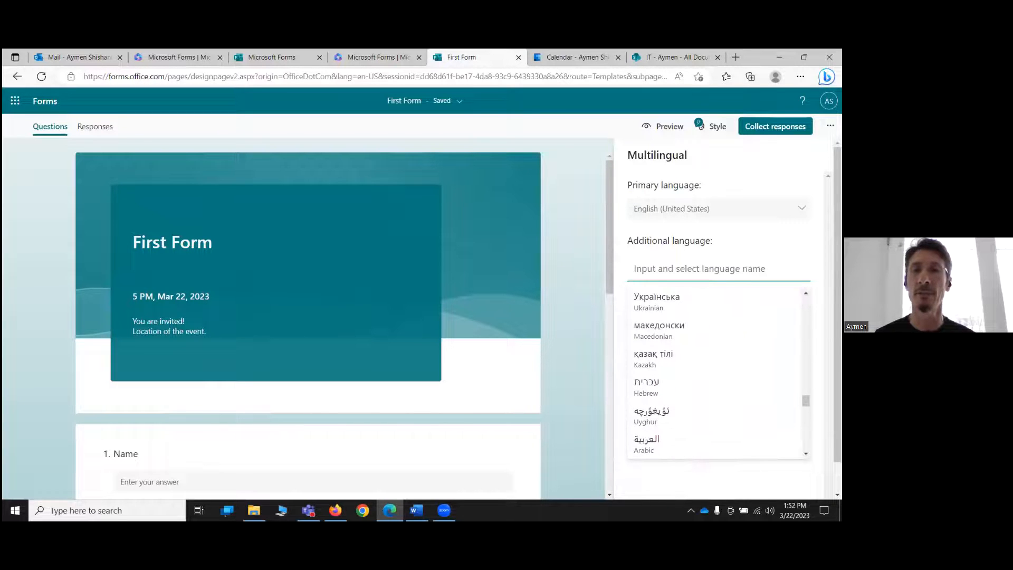
pyautogui.scroll(15, 718, 369)
pyautogui.scroll(-3, 717, 369)
pyautogui.scroll(-3, 679, 407)
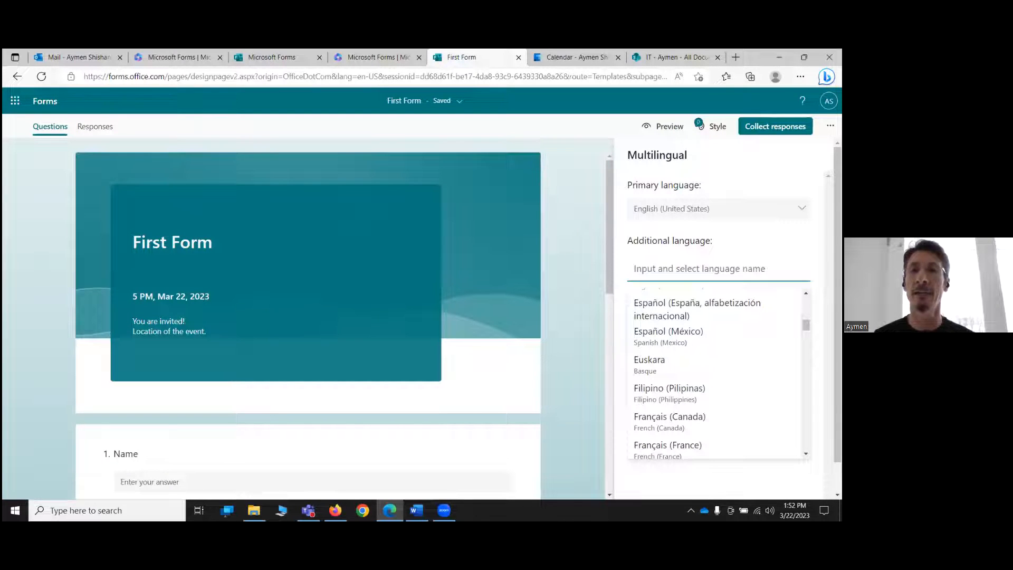
pyautogui.scroll(1, 656, 404)
pyautogui.scroll(-2, 660, 402)
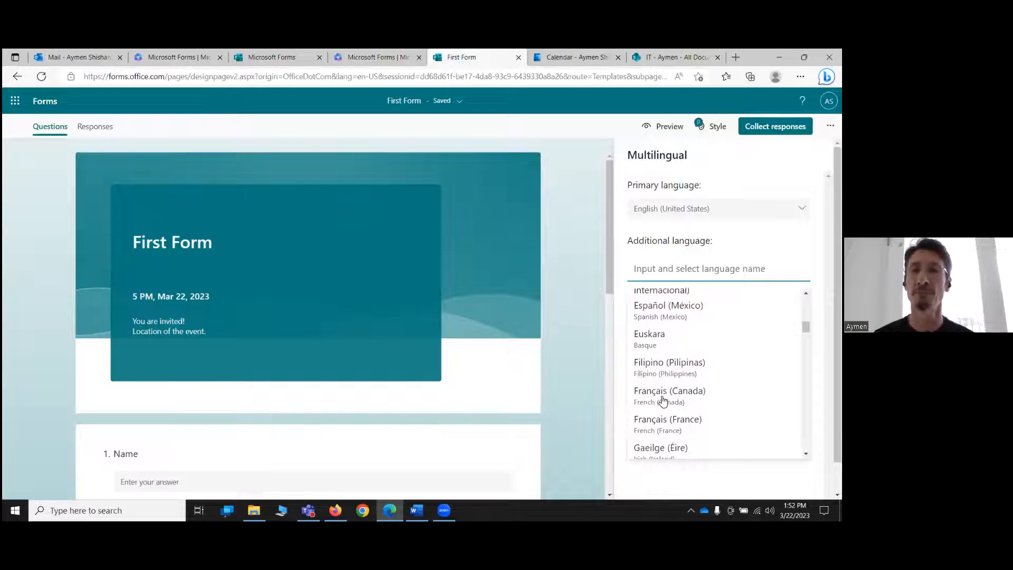
pyautogui.click(663, 400)
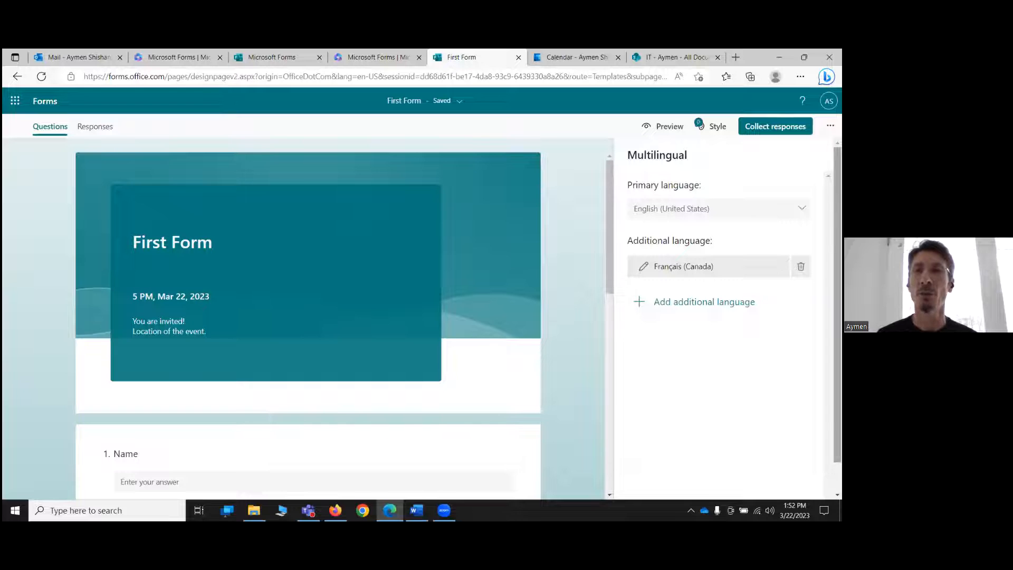
# - Open the Français (Canada) translation for editing and translate the form title as "Premiere forme"
pyautogui.click(643, 269)
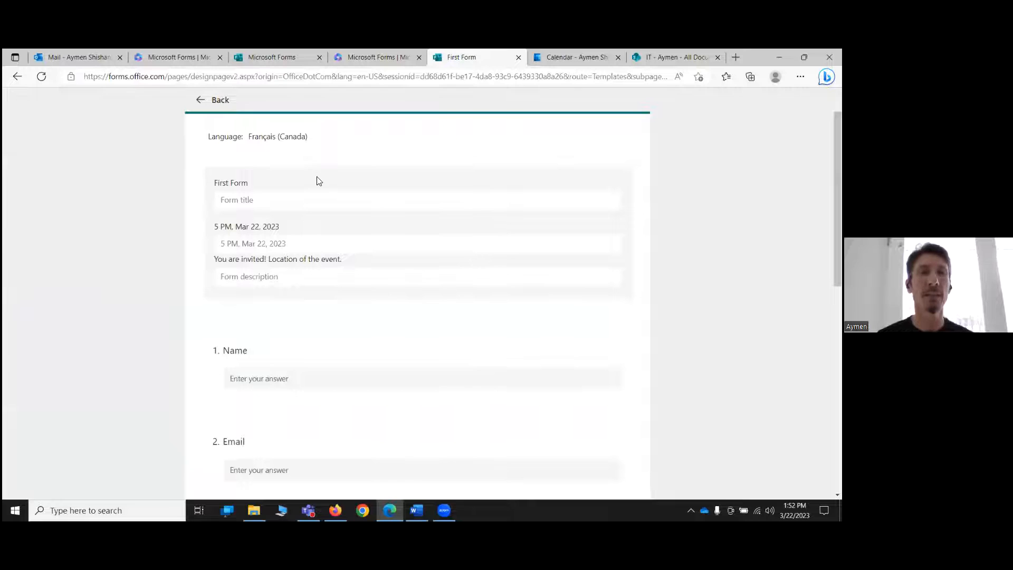
pyautogui.click(270, 199)
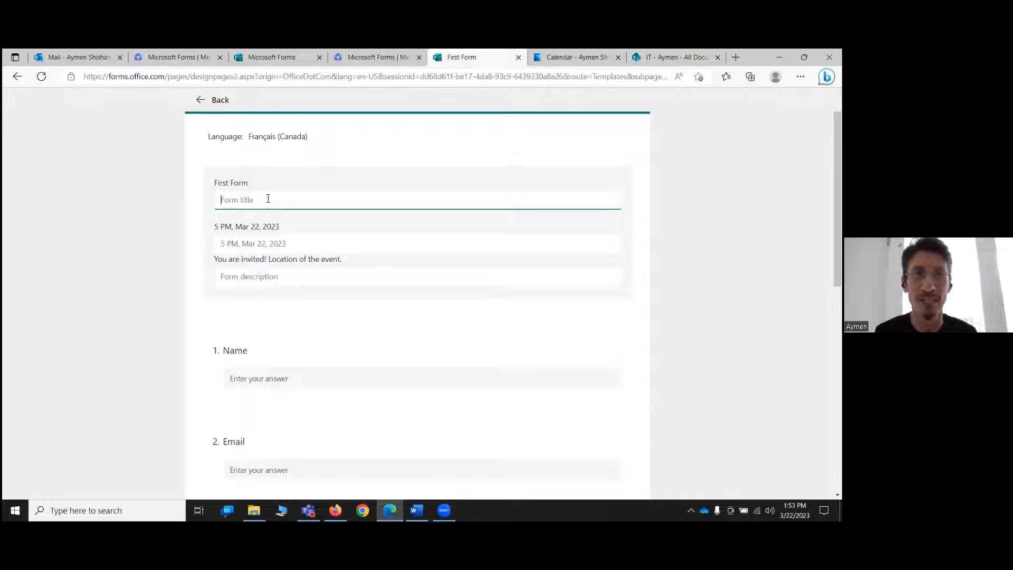
pyautogui.write('Premiere')
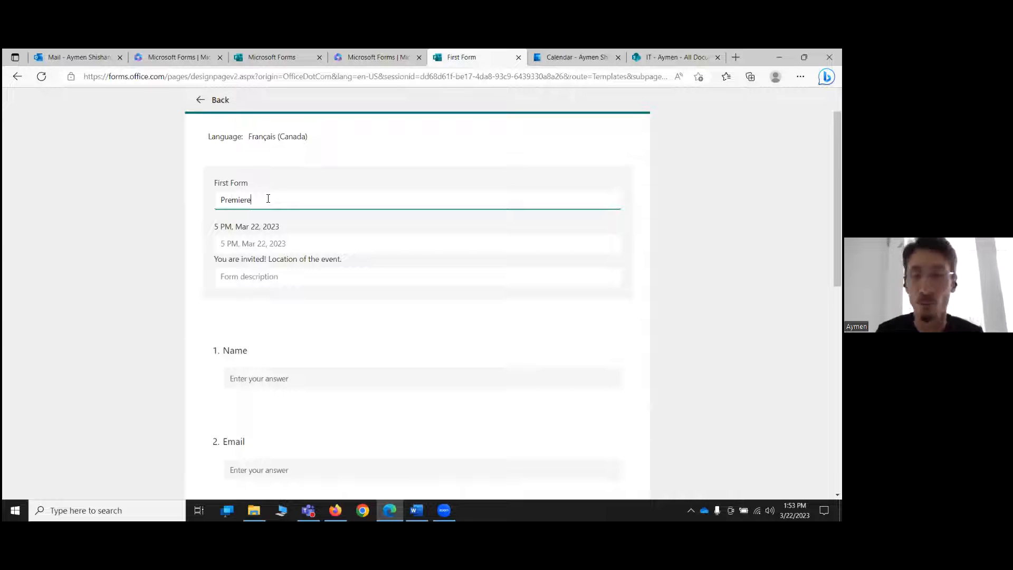
pyautogui.write(' forme')
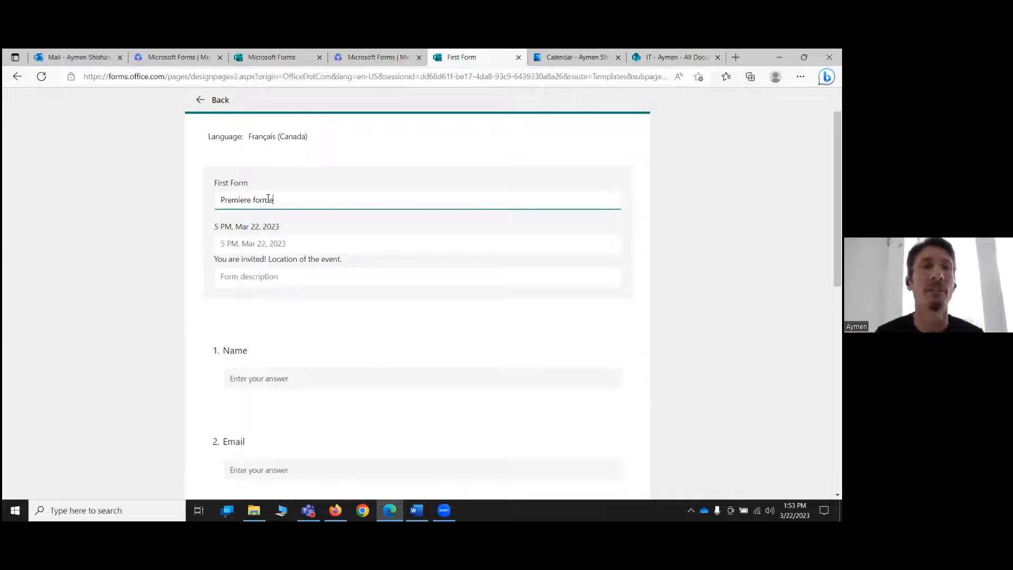
pyautogui.click(247, 244)
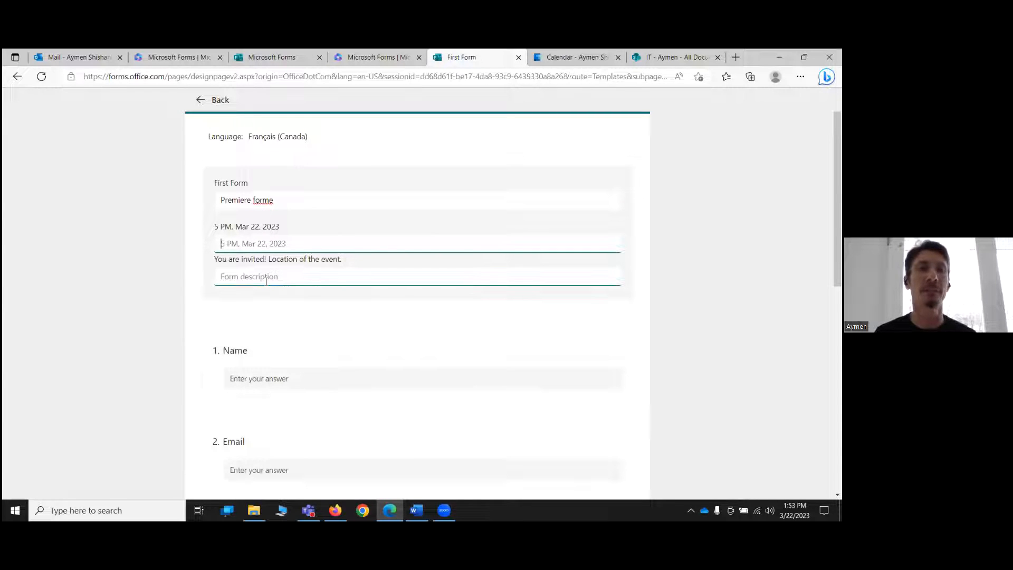
# - Translate the Name question as "Nom" and the Email question as "e-mail"
pyautogui.click(280, 378)
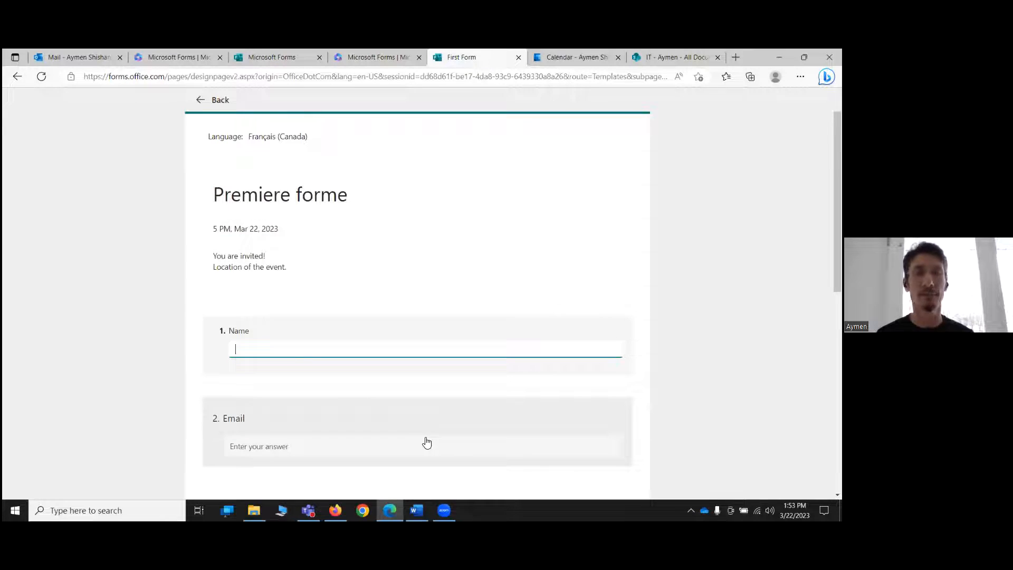
pyautogui.write('Nom')
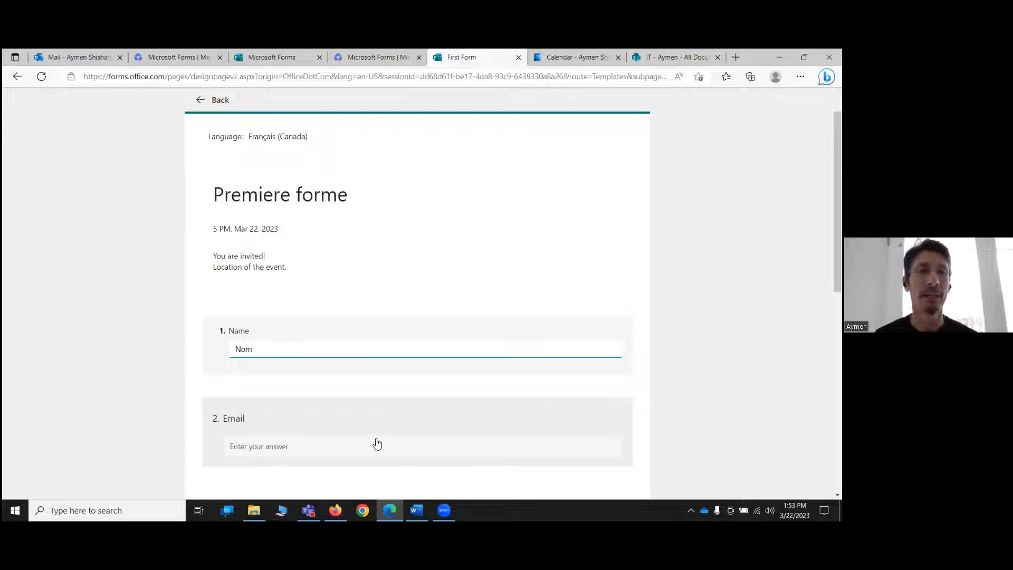
pyautogui.click(318, 444)
pyautogui.write('e-mail')
# - Enter "Select session in french" as the French title of the Select the session question
pyautogui.scroll(-5, 310, 373)
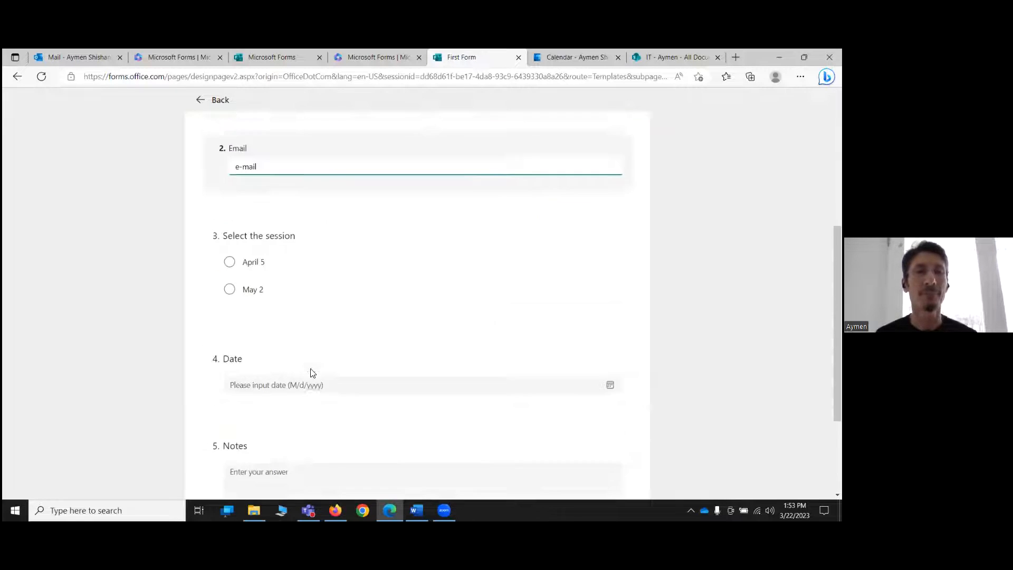
pyautogui.scroll(2, 276, 217)
pyautogui.click(275, 325)
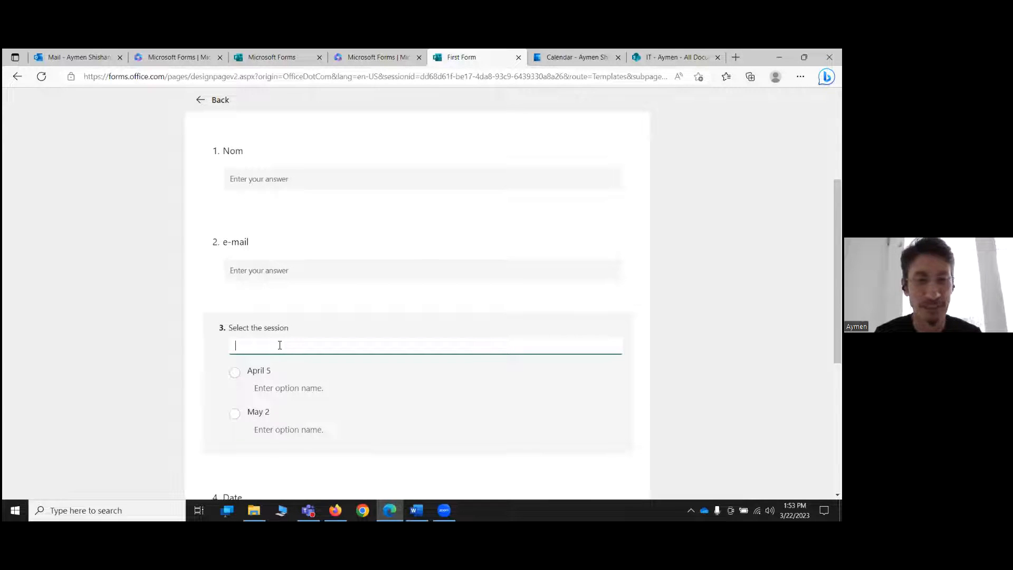
pyautogui.write('Select')
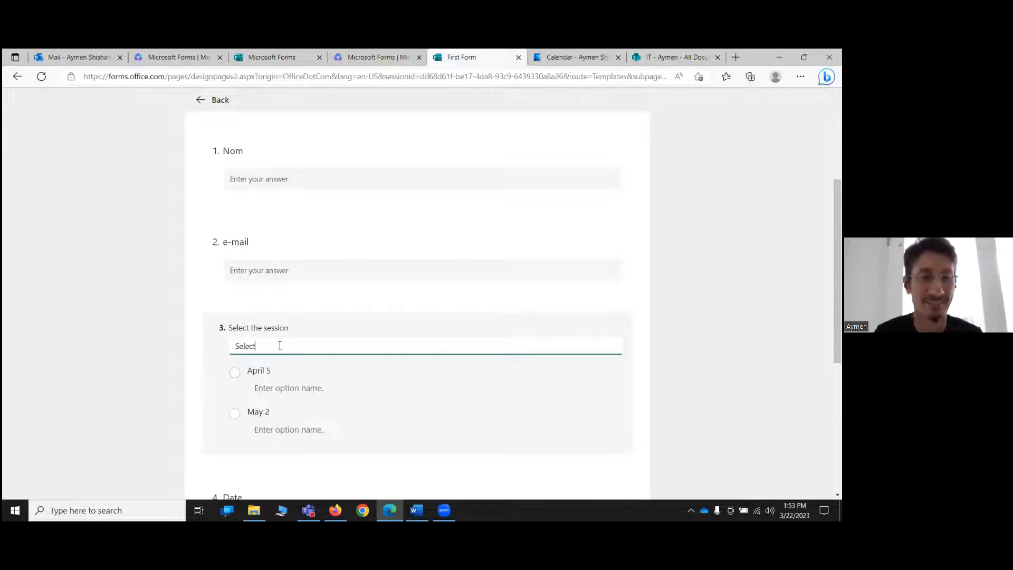
pyautogui.write(' se')
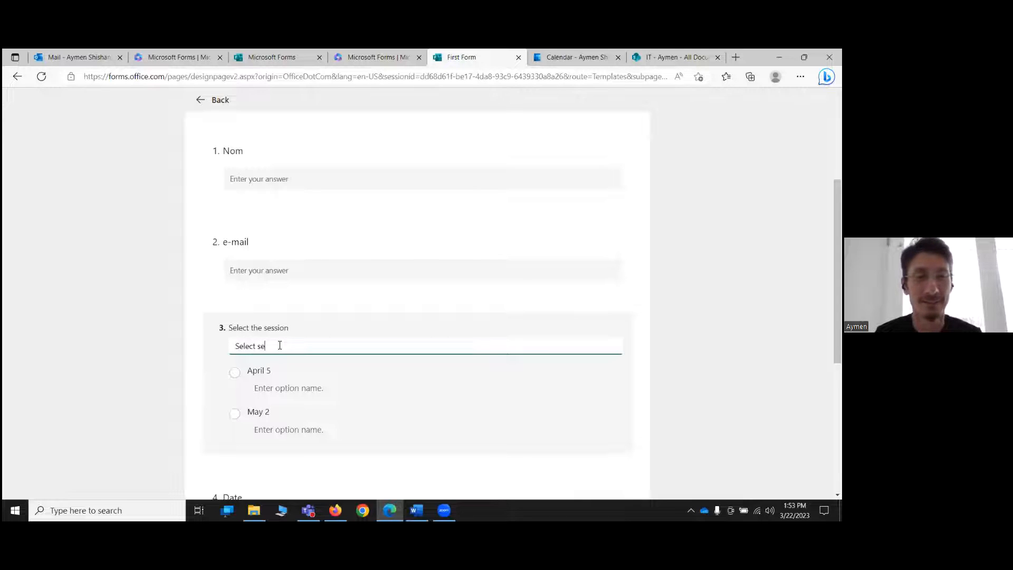
pyautogui.write('ssion in french')
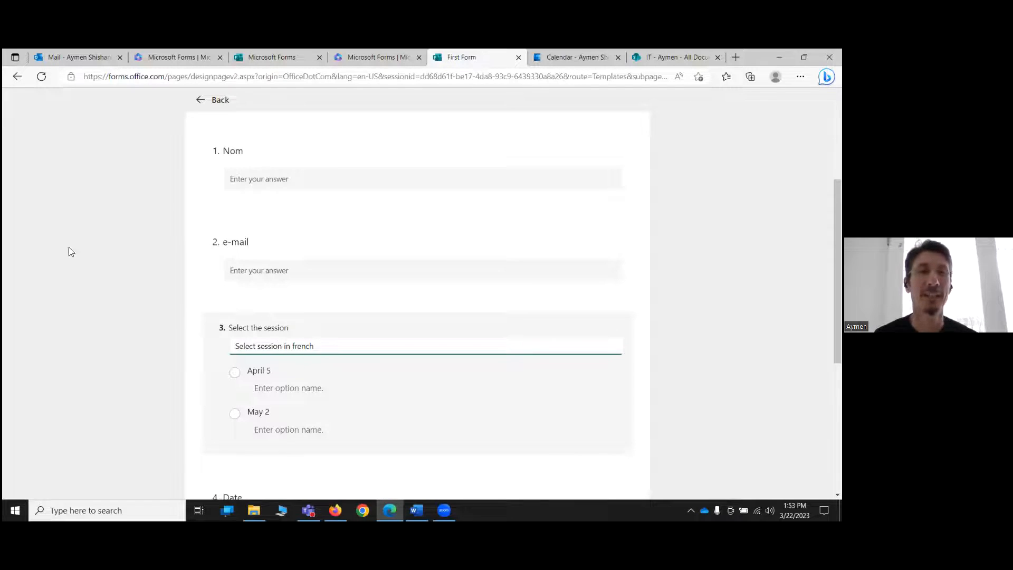
# - Translate the title of the Notes question as "Remarque"
pyautogui.scroll(-5, 69, 247)
pyautogui.click(258, 318)
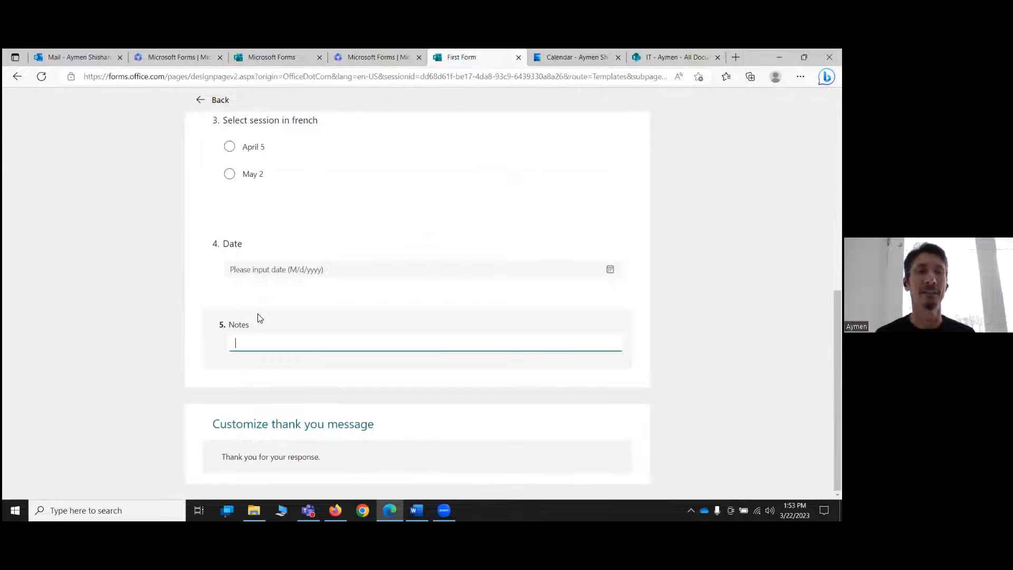
pyautogui.write('R')
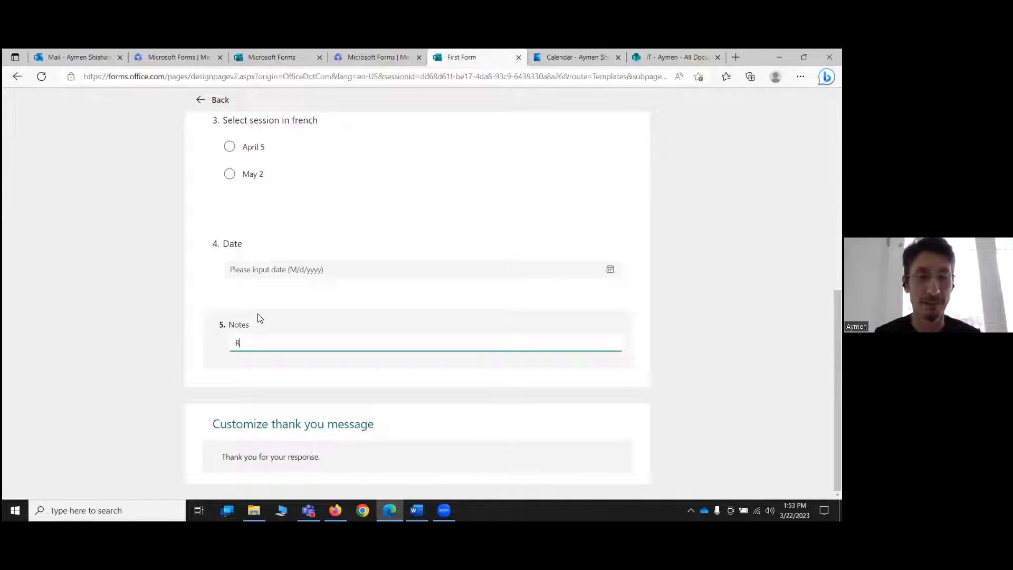
pyautogui.write('emarque')
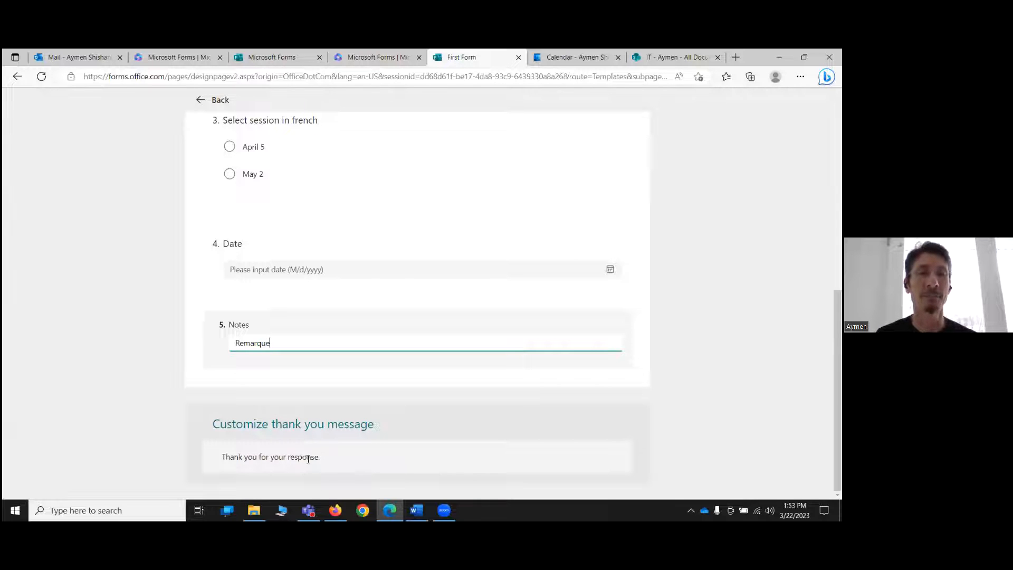
# - Translate the custom thank you message as "Merci" and return to the form's main editor
pyautogui.click(328, 458)
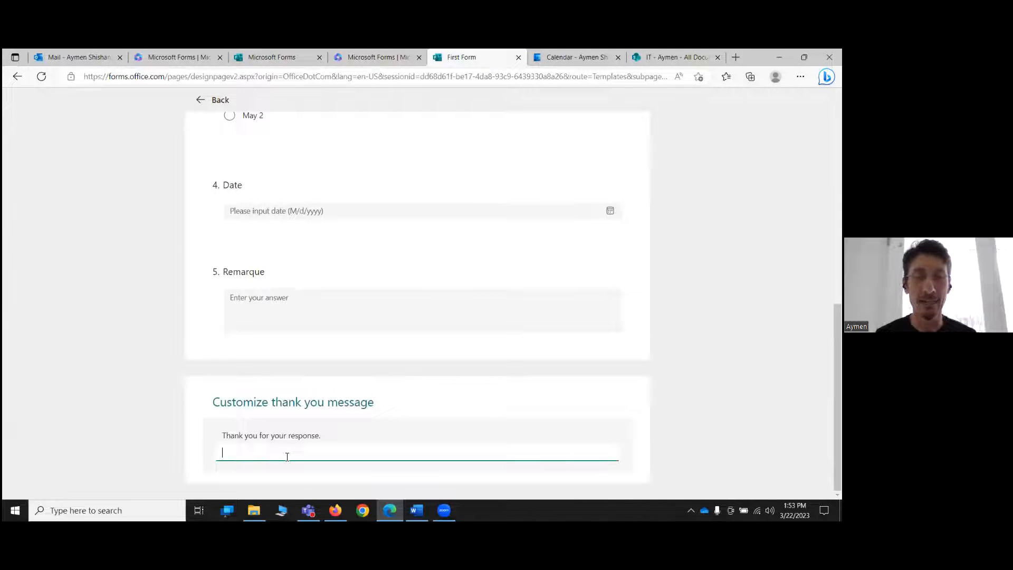
pyautogui.write('Me')
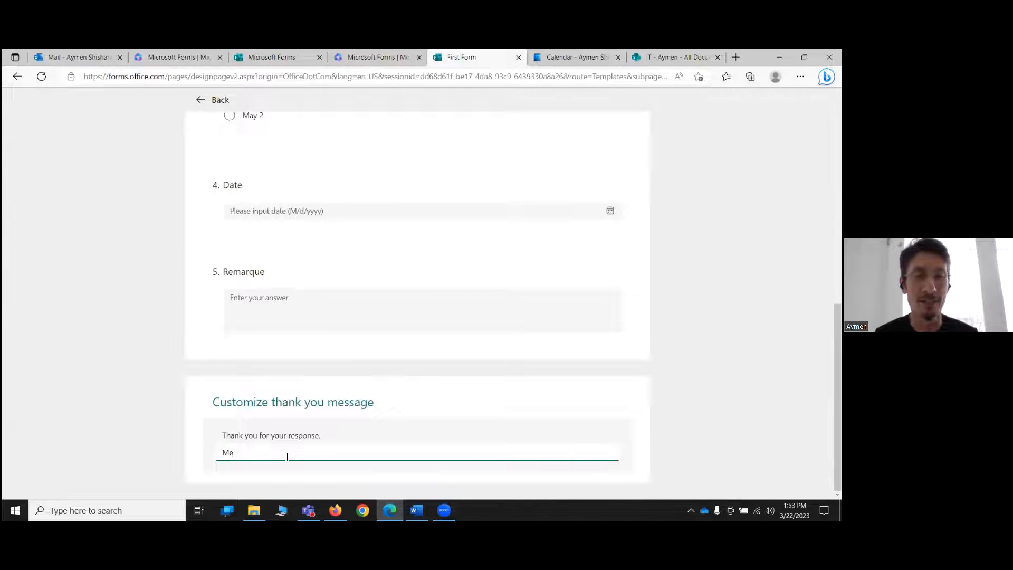
pyautogui.write('drci')
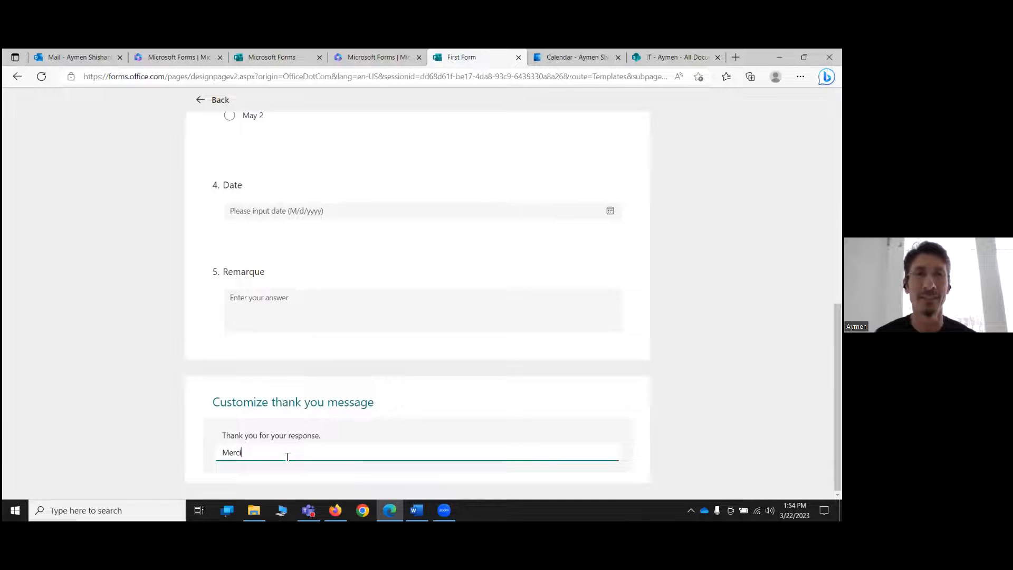
pyautogui.scroll(10, 366, 423)
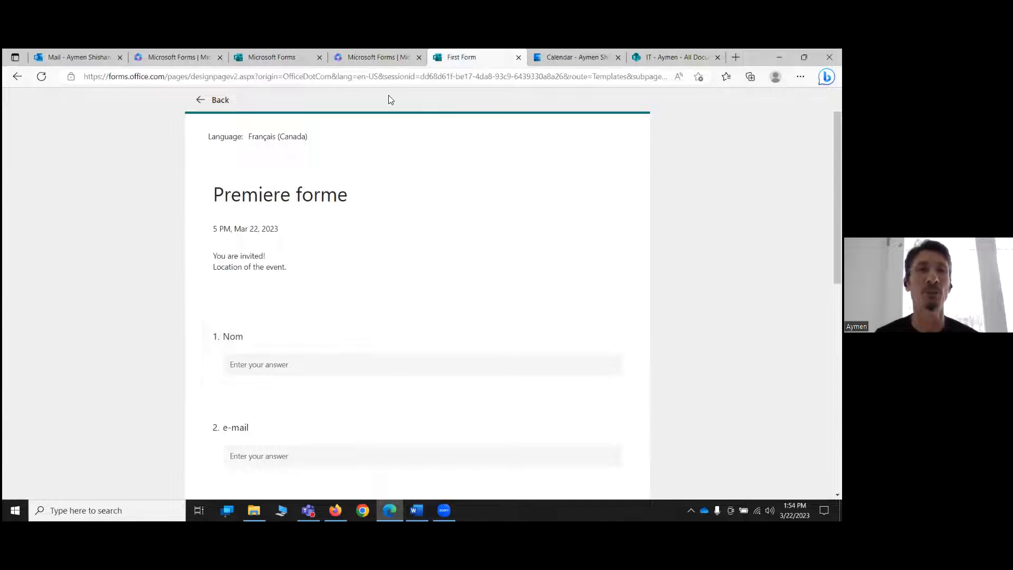
pyautogui.click(220, 99)
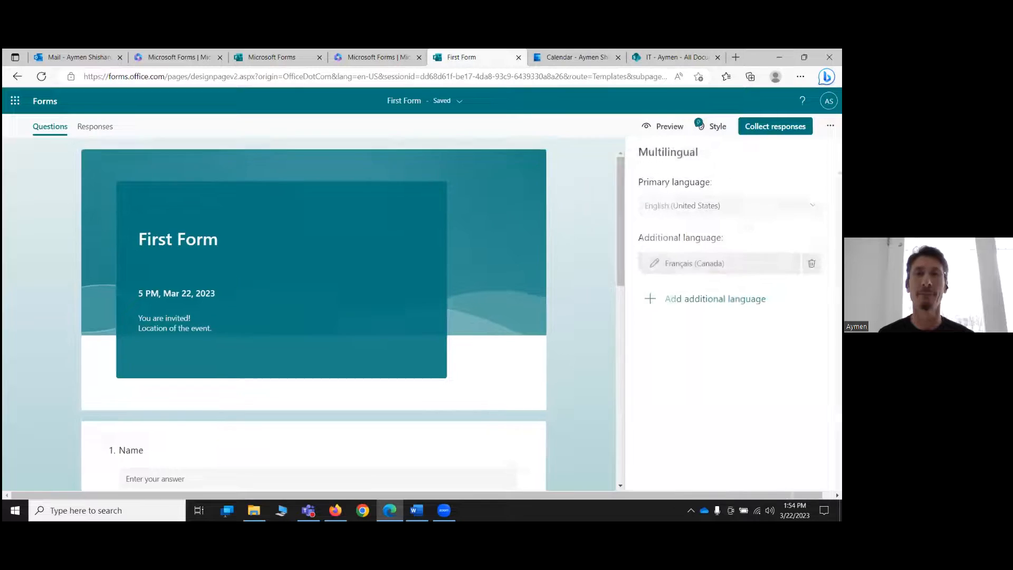
pyautogui.scroll(-8, 318, 379)
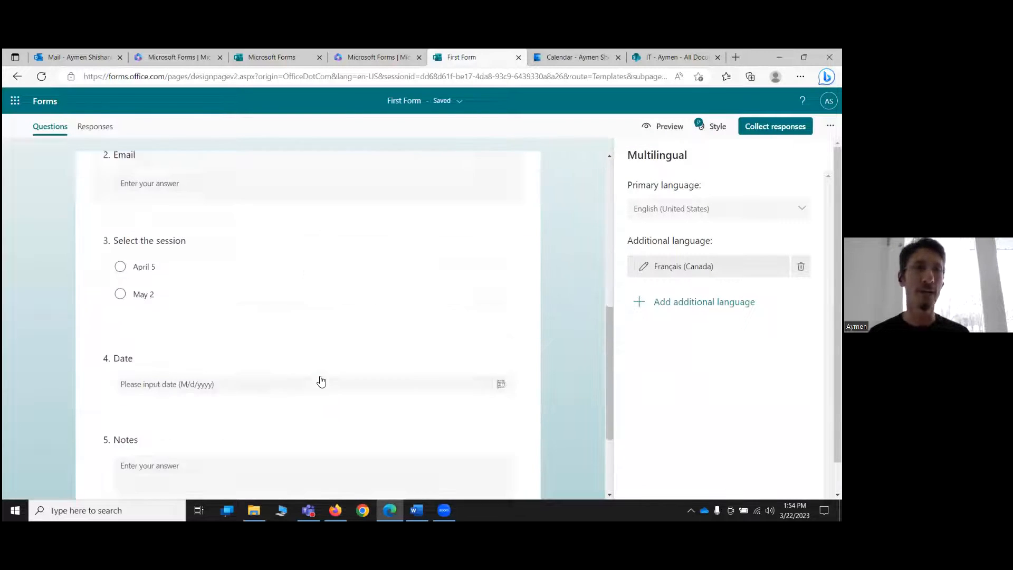
pyautogui.scroll(3, 437, 299)
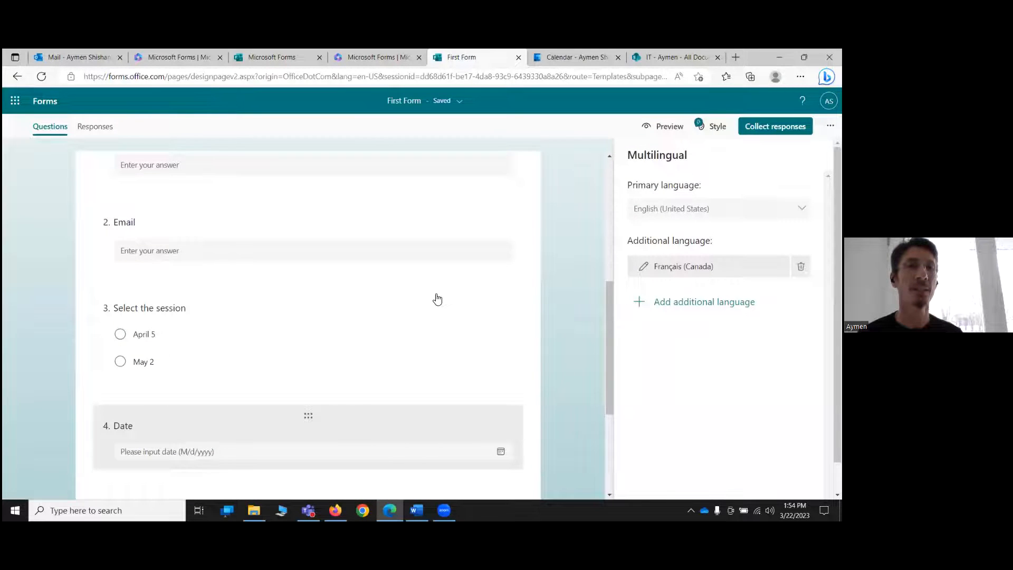
pyautogui.scroll(6, 437, 299)
pyautogui.scroll(-9, 377, 498)
pyautogui.scroll(9, 377, 498)
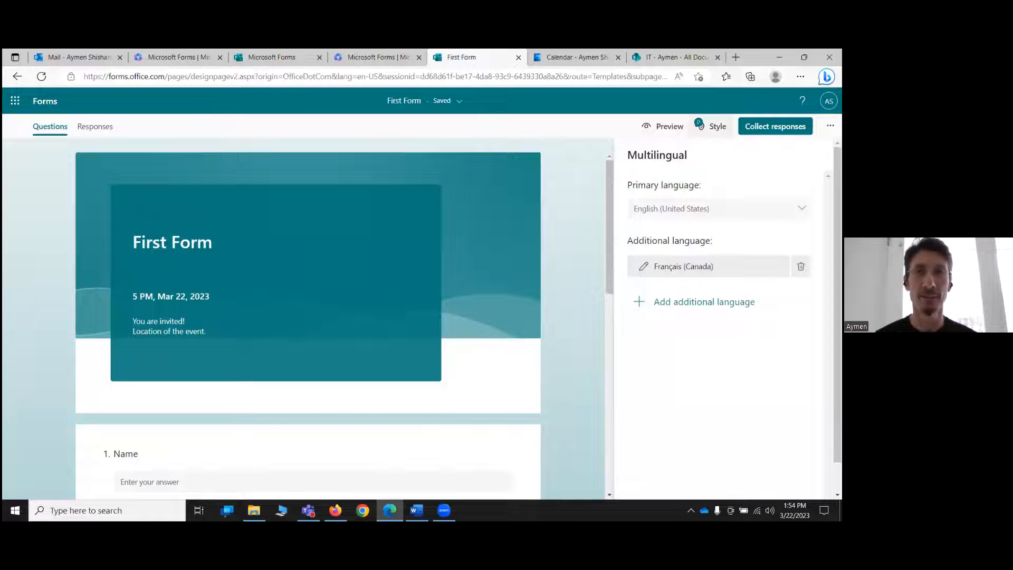
# - Preview the form in computer view, start it and look through its English questions and language choices
pyautogui.click(663, 127)
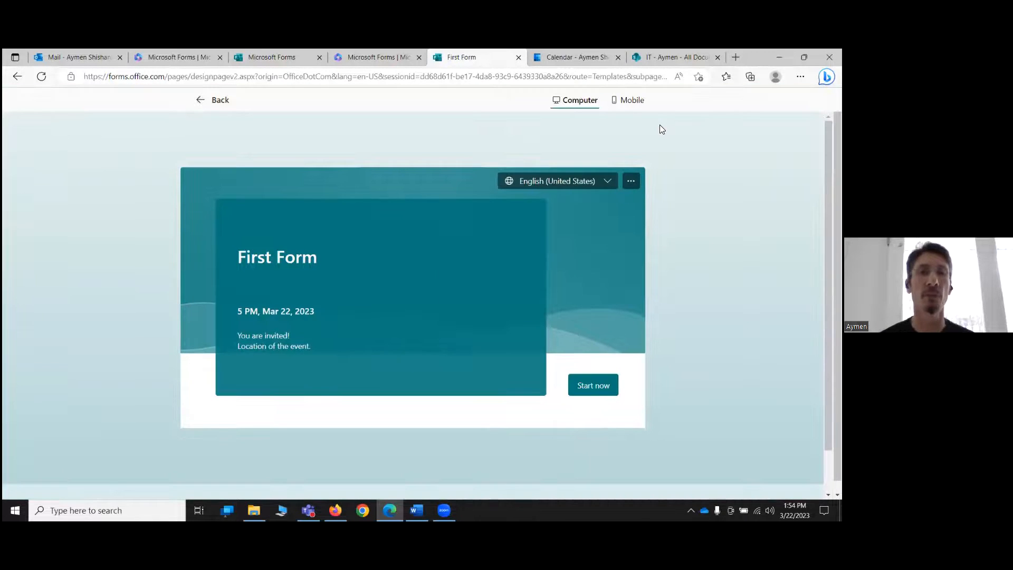
pyautogui.scroll(-2, 519, 313)
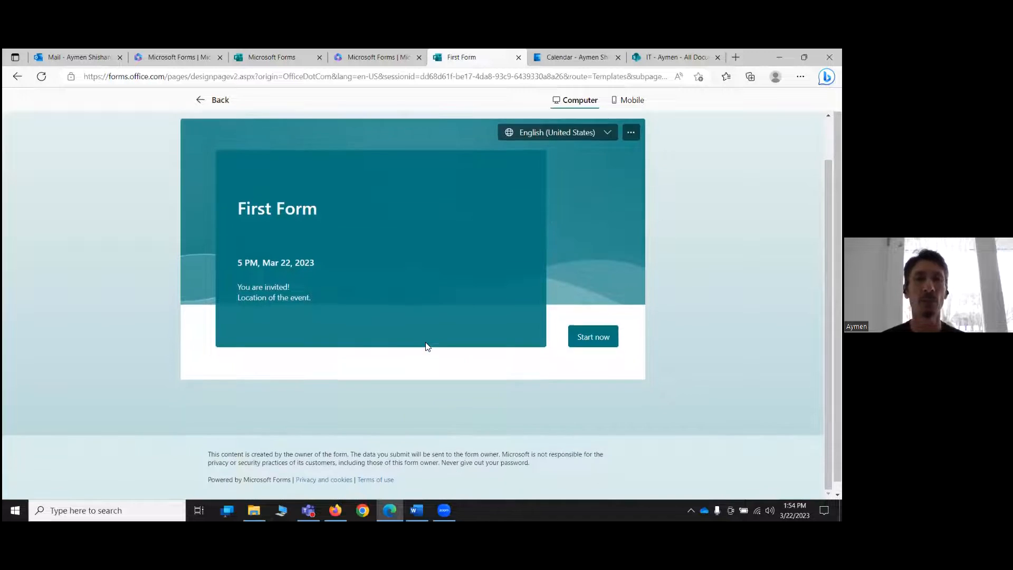
pyautogui.scroll(1, 555, 284)
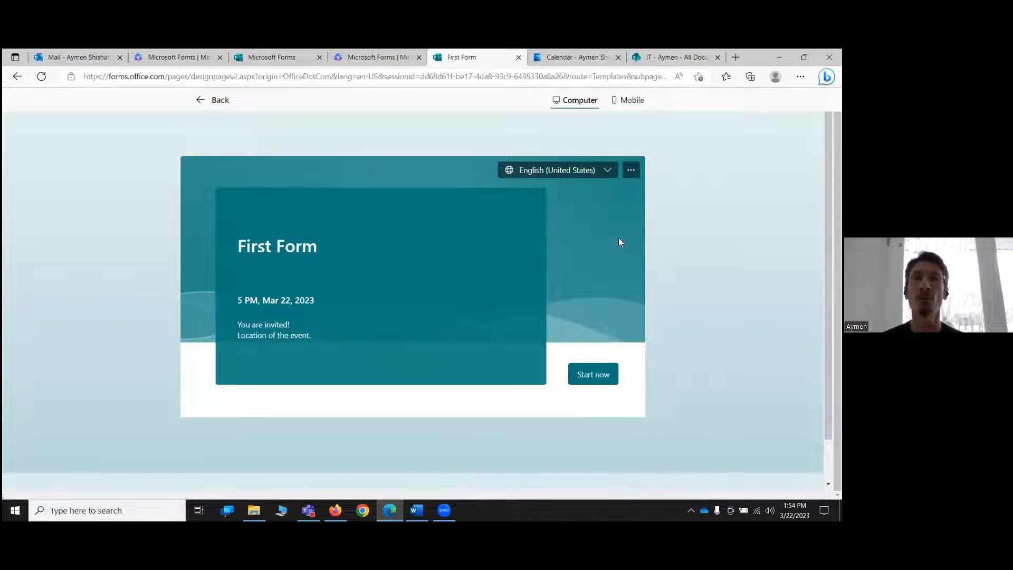
pyautogui.click(591, 377)
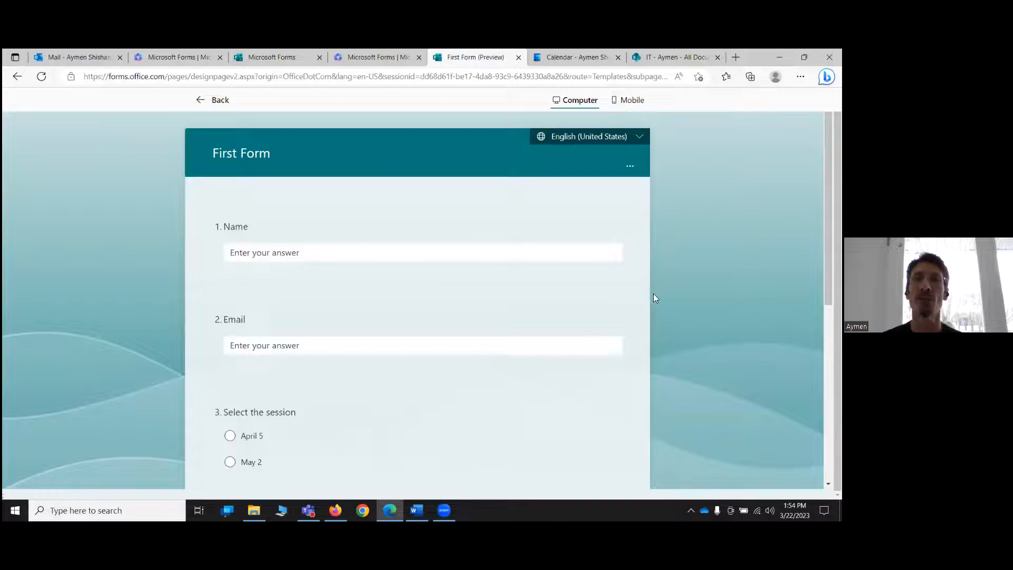
pyautogui.scroll(-6, 422, 333)
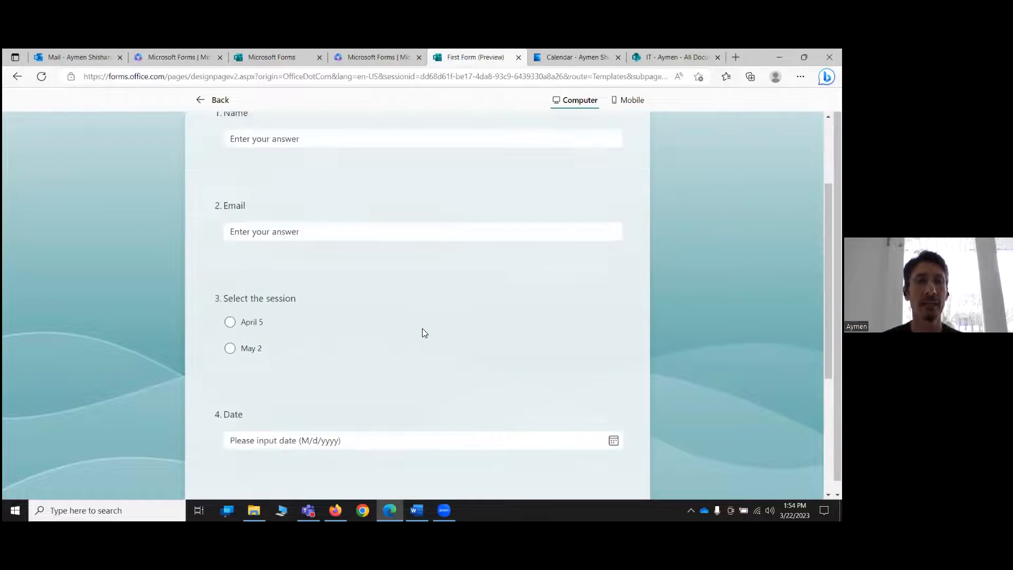
pyautogui.scroll(6, 477, 430)
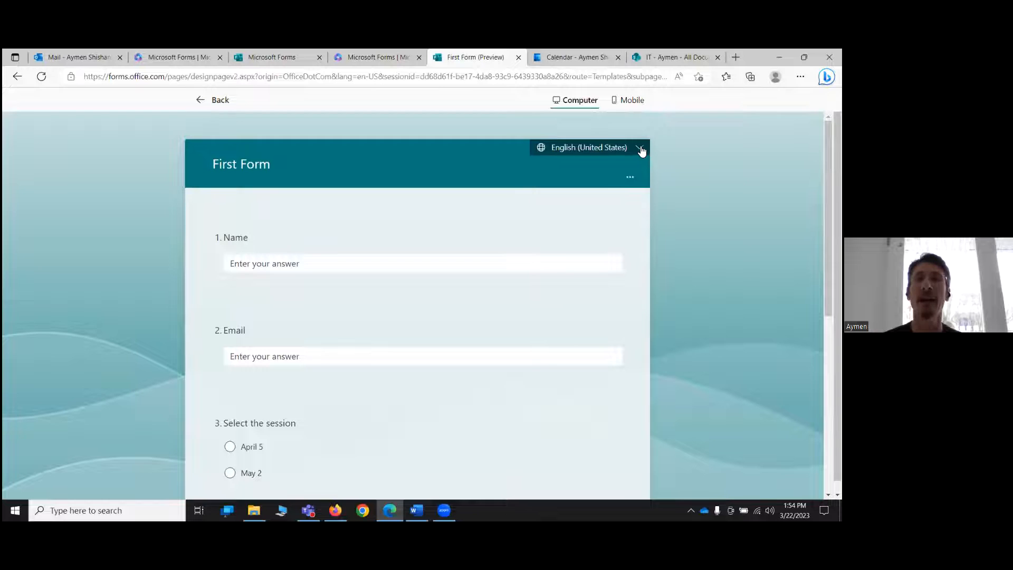
pyautogui.click(640, 150)
pyautogui.click(641, 150)
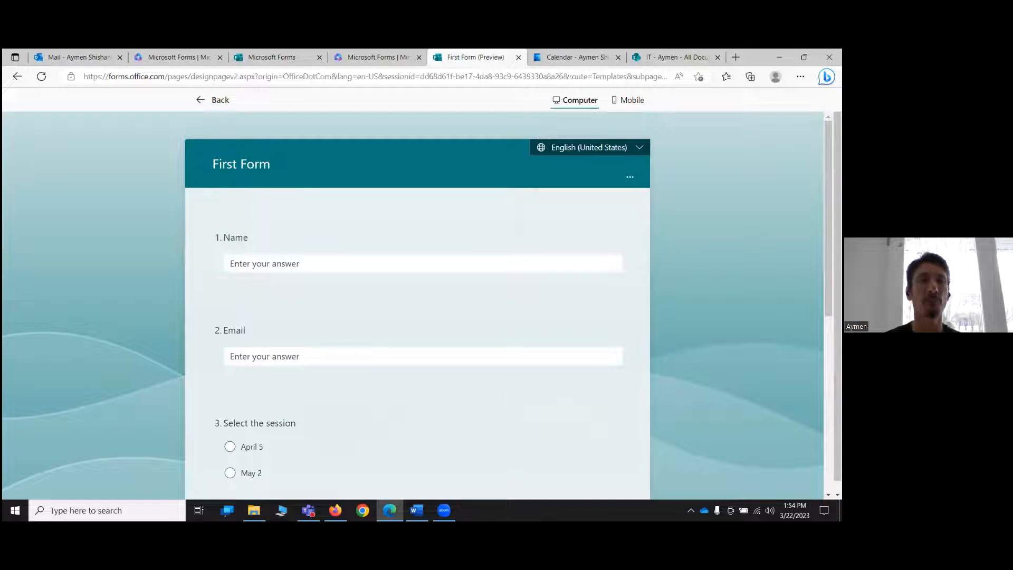
pyautogui.scroll(-6, 595, 274)
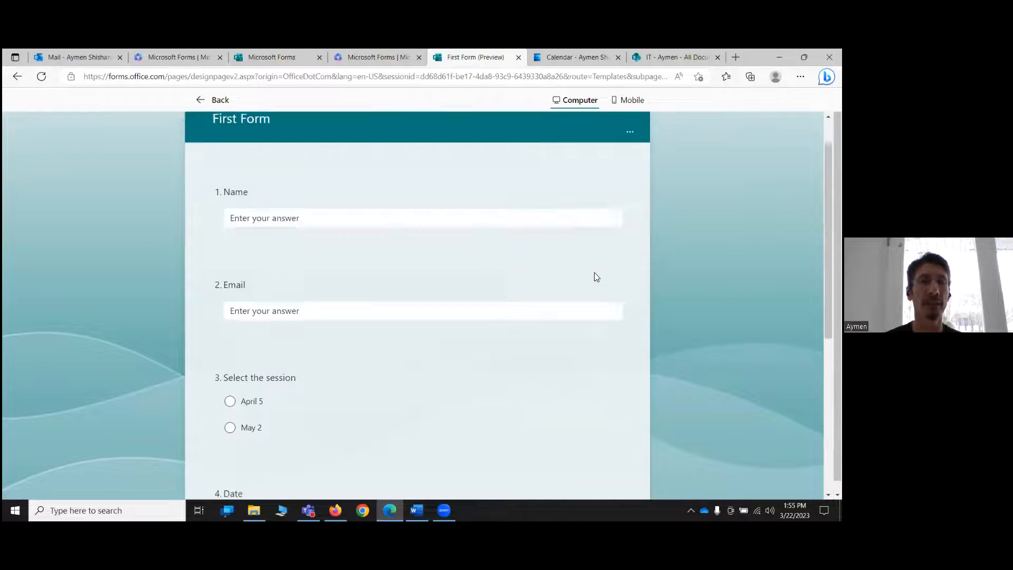
pyautogui.scroll(6, 595, 274)
# - Switch the preview language to Français (Canada) and examine the translated title and questions
pyautogui.click(639, 149)
pyautogui.click(579, 185)
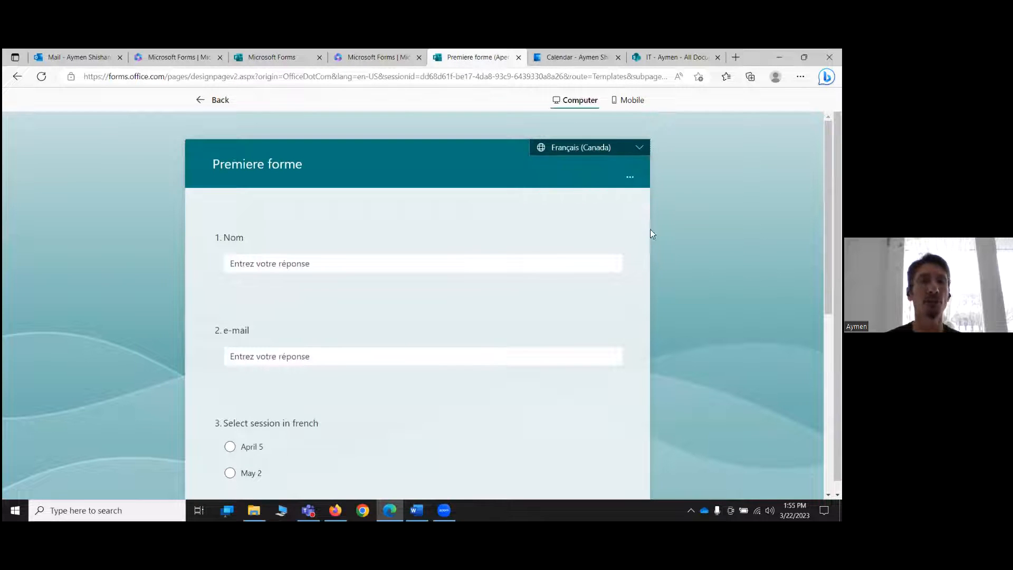
pyautogui.scroll(-6, 653, 233)
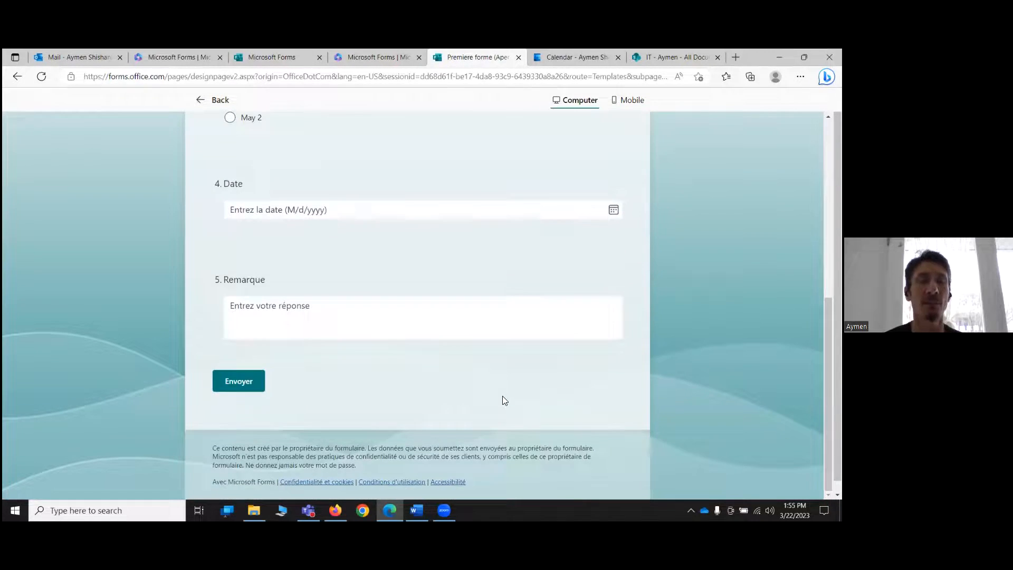
pyautogui.scroll(6, 503, 395)
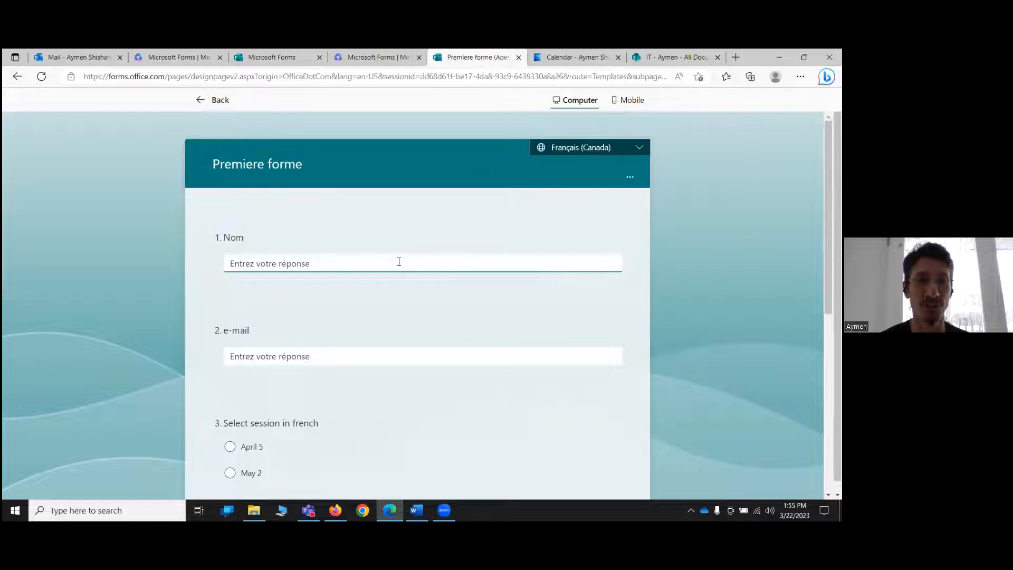
pyautogui.scroll(-6, 355, 301)
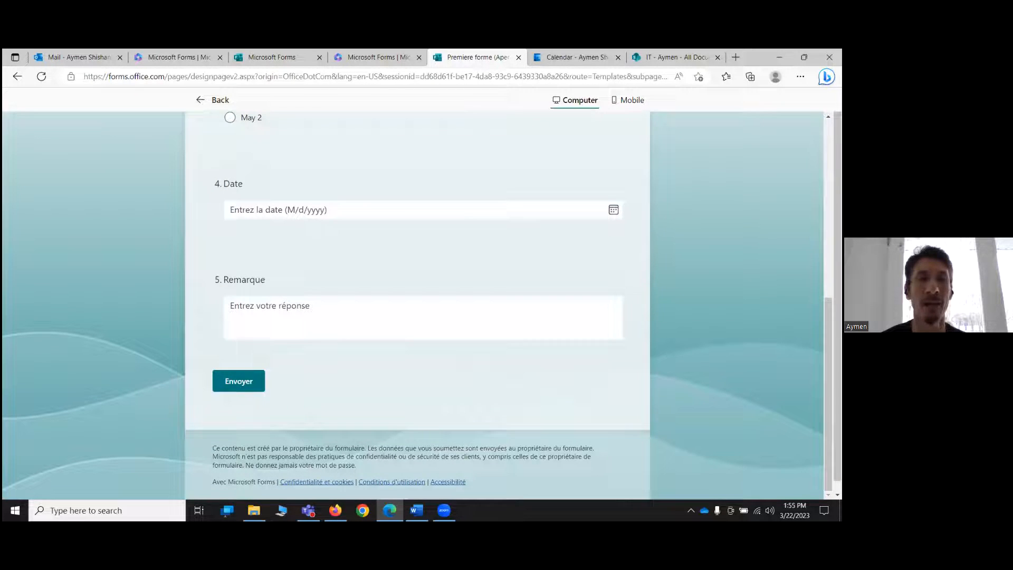
pyautogui.scroll(6, 473, 452)
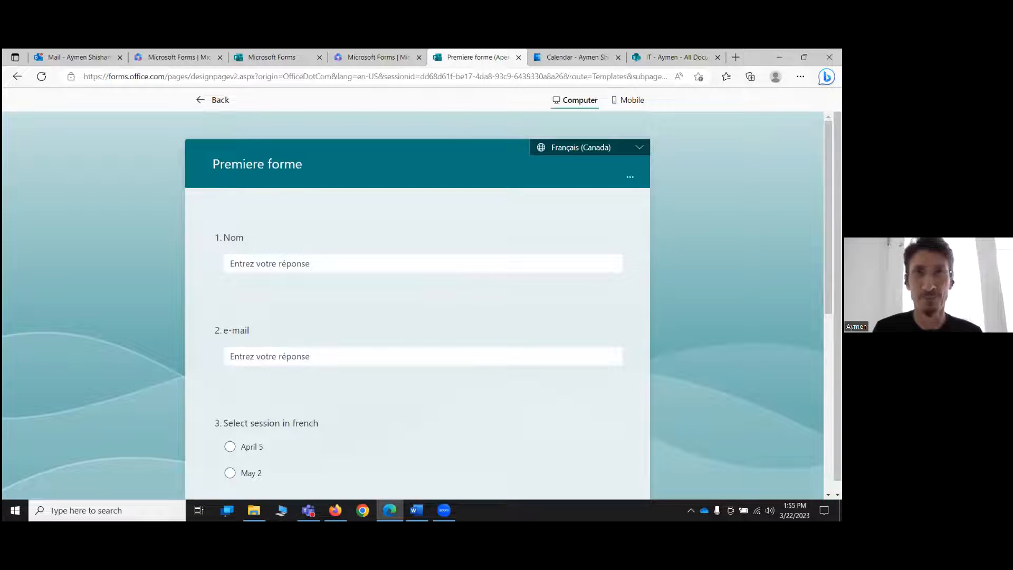
pyautogui.scroll(-1, 501, 255)
pyautogui.scroll(1, 508, 248)
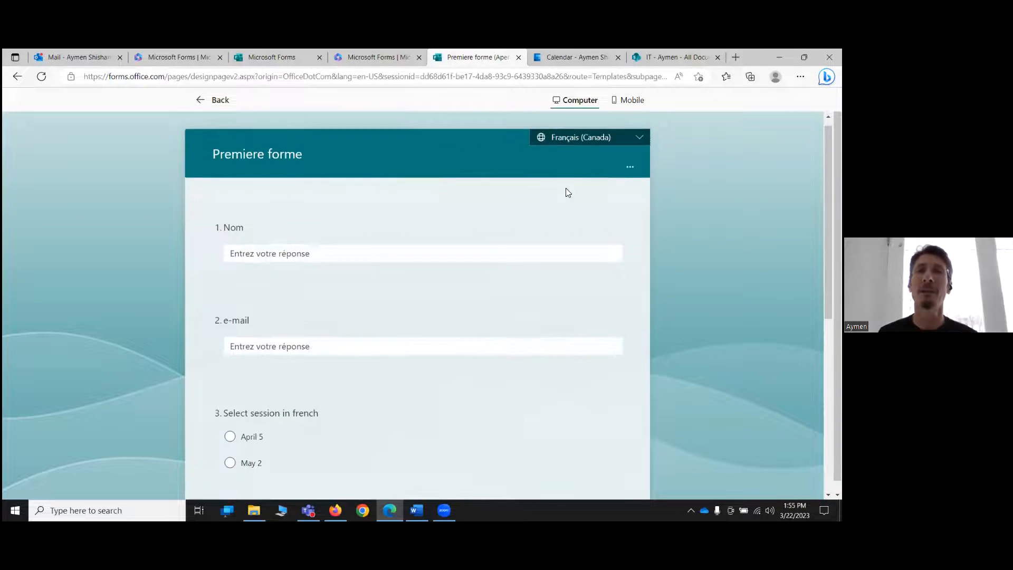
pyautogui.scroll(-6, 450, 269)
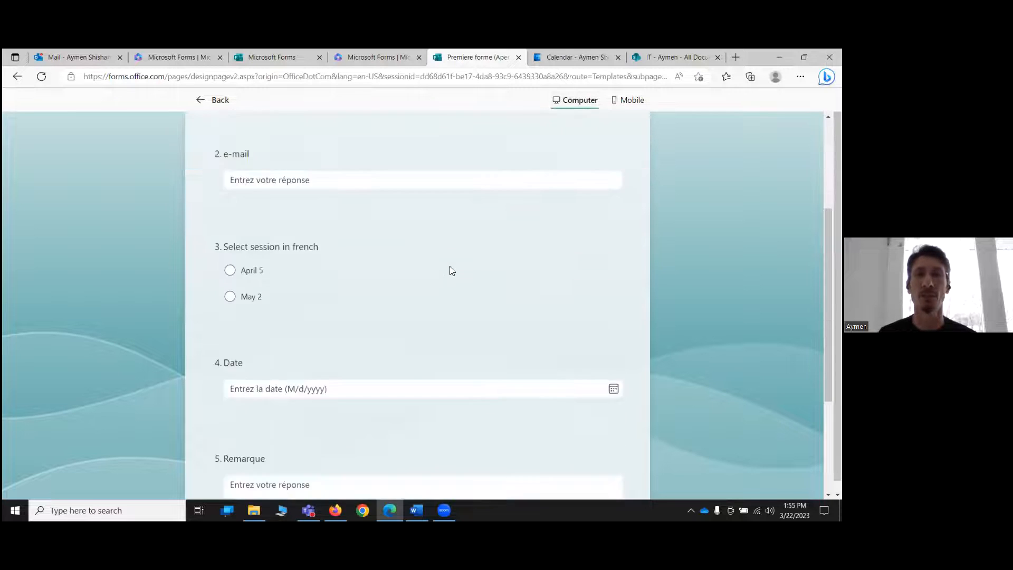
pyautogui.scroll(6, 533, 292)
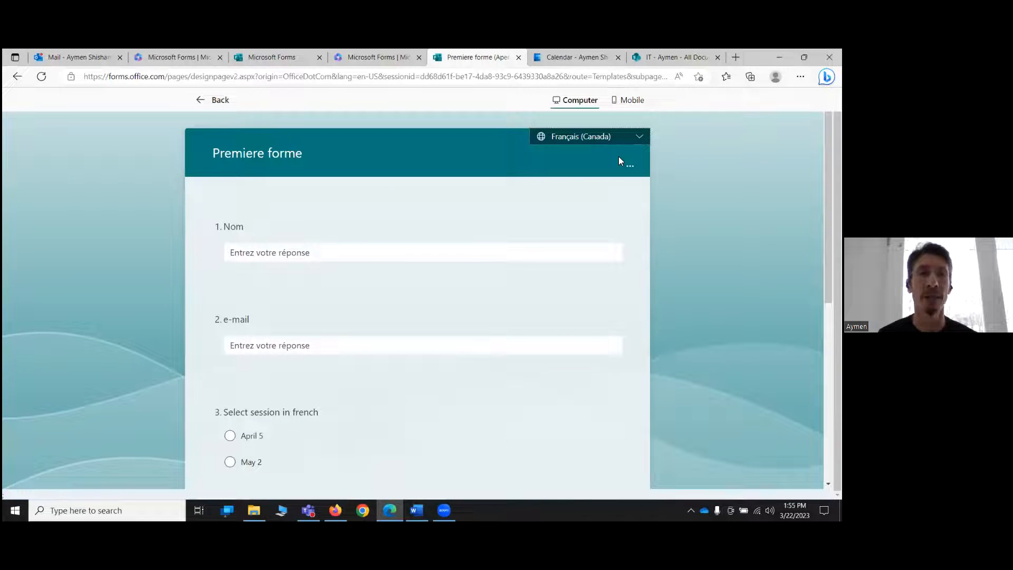
# - Examine the French form in the mobile preview and return to the form editor
pyautogui.click(633, 101)
pyautogui.scroll(-5, 507, 261)
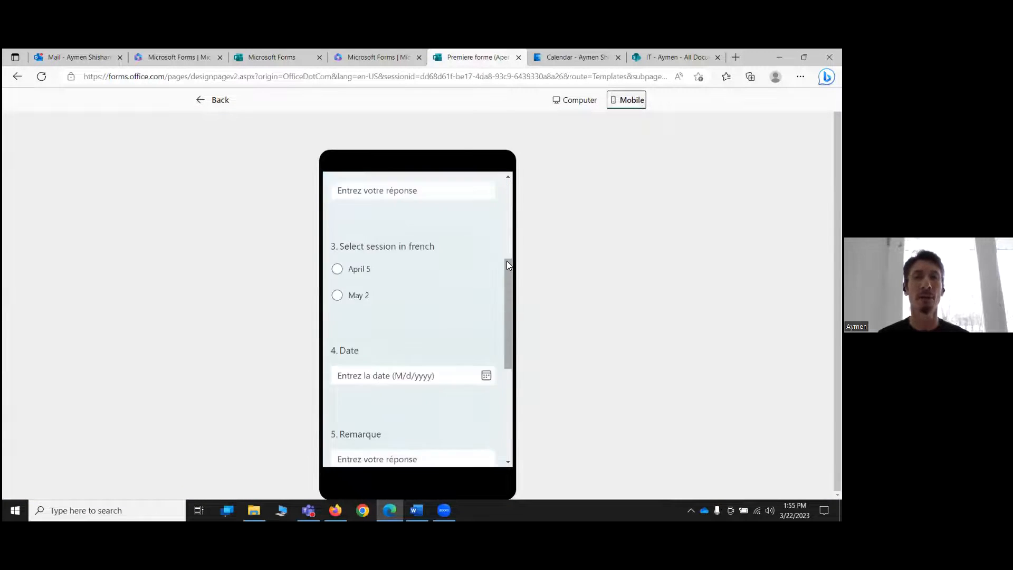
pyautogui.scroll(5, 505, 190)
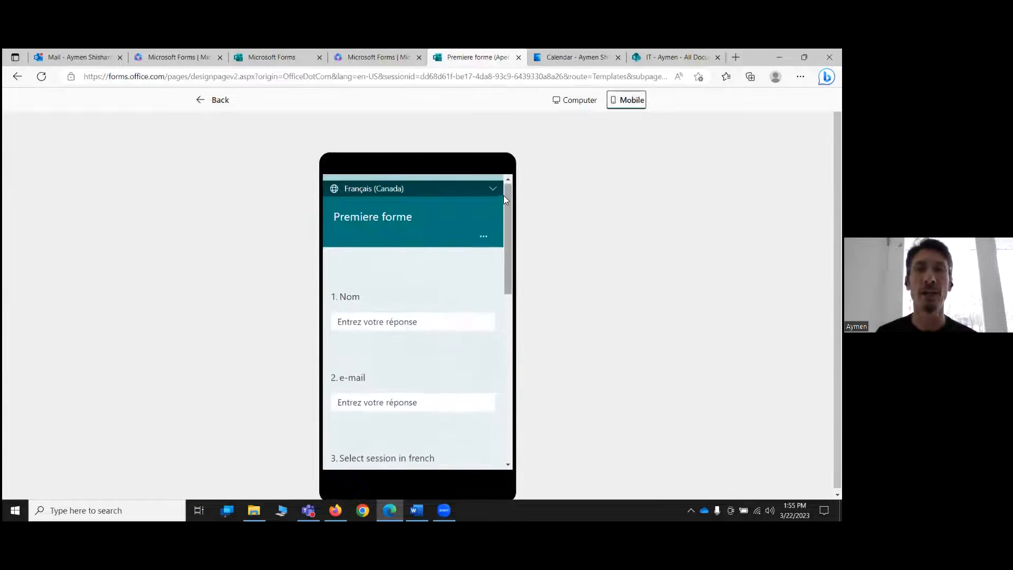
pyautogui.scroll(-3, 500, 195)
pyautogui.scroll(-3, 496, 208)
pyautogui.scroll(6, 496, 227)
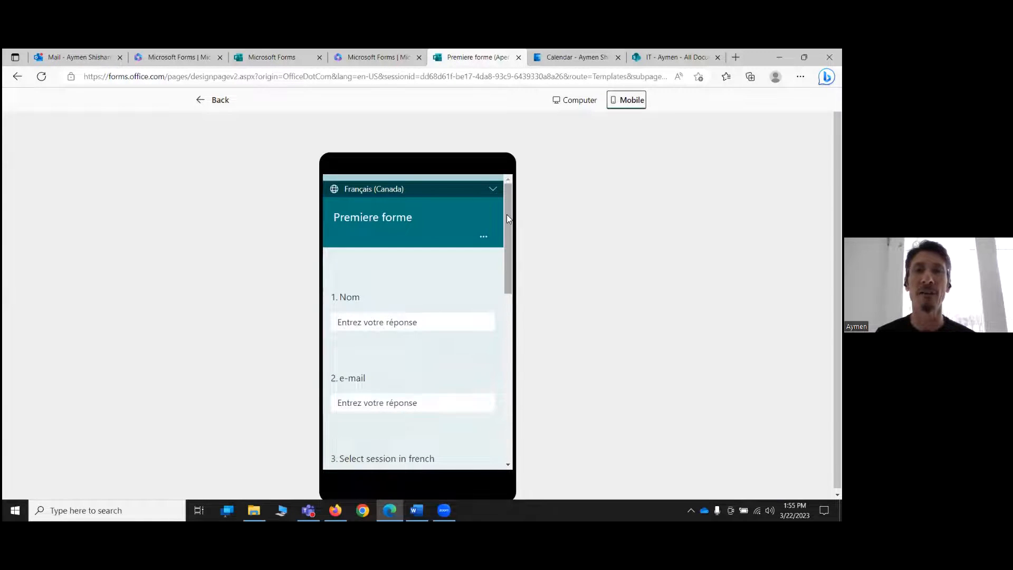
pyautogui.scroll(-5, 506, 238)
pyautogui.scroll(6, 505, 256)
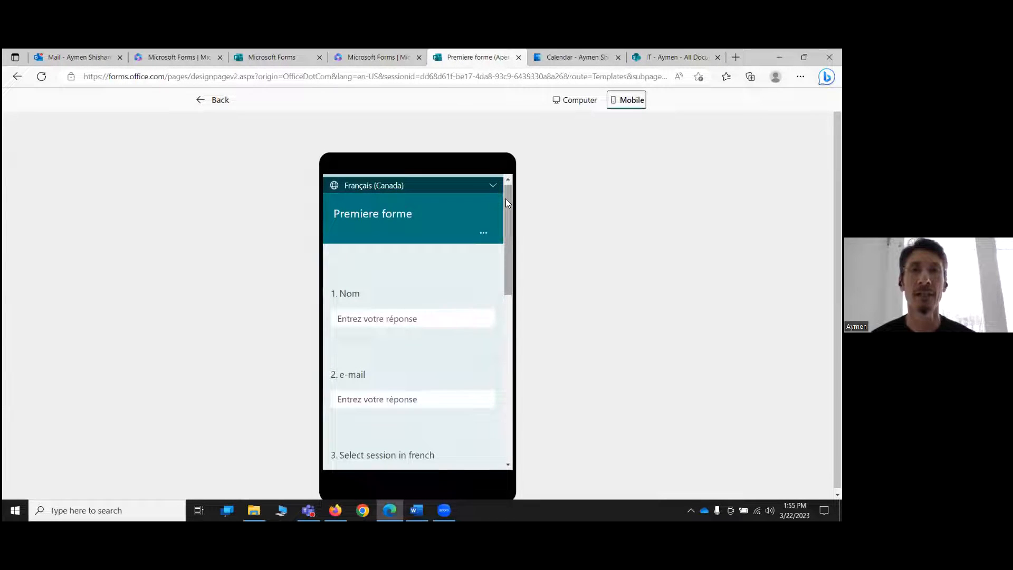
pyautogui.scroll(-6, 466, 256)
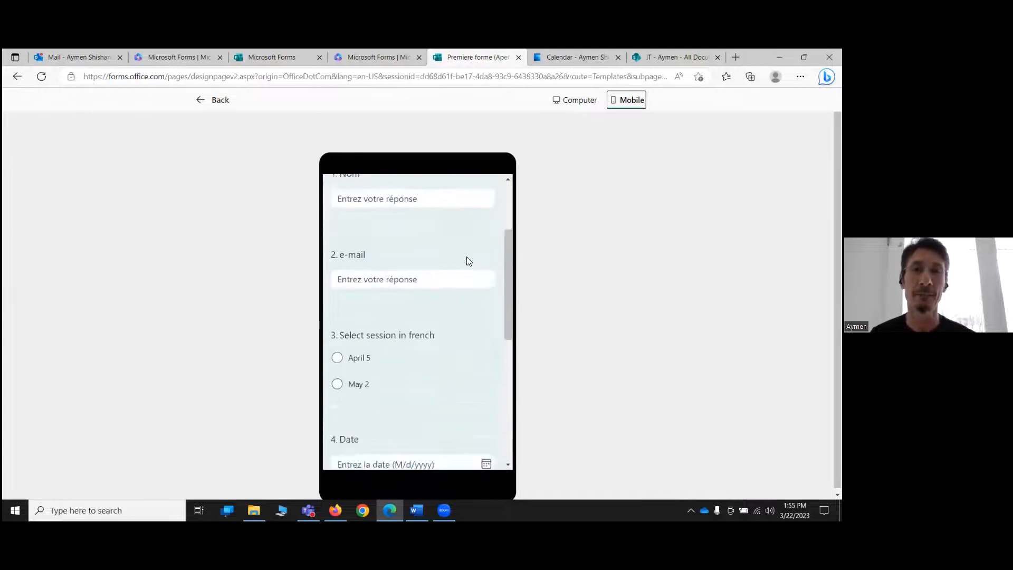
pyautogui.scroll(7, 469, 242)
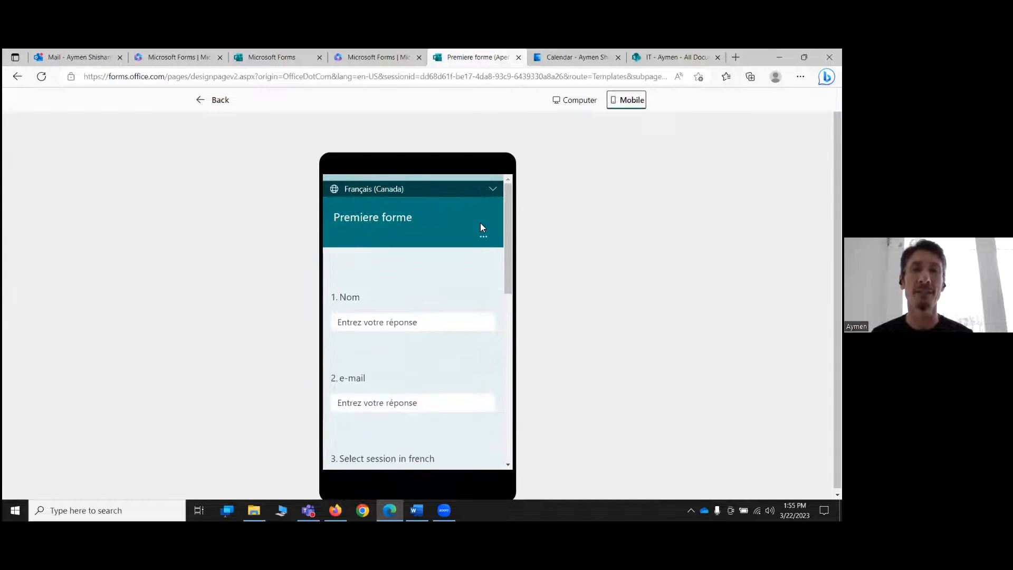
pyautogui.scroll(-8, 480, 228)
pyautogui.scroll(2, 480, 242)
pyautogui.scroll(6, 480, 242)
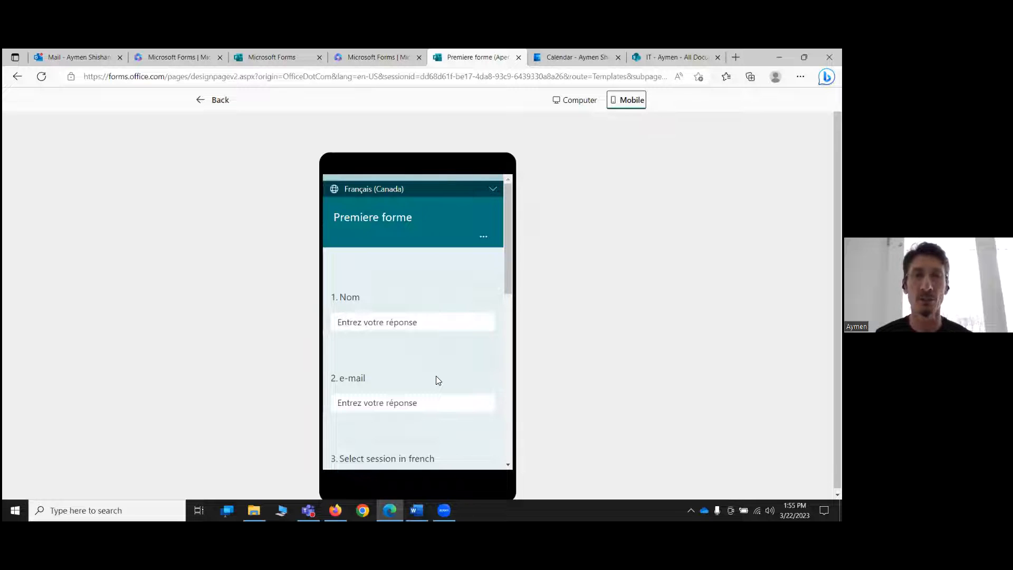
pyautogui.scroll(-9, 448, 352)
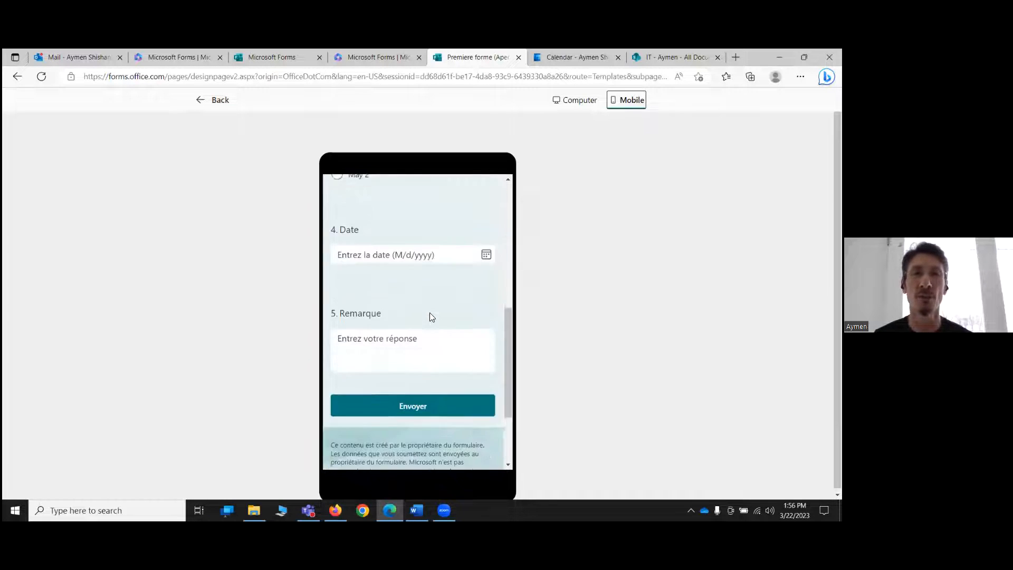
pyautogui.scroll(8, 453, 318)
pyautogui.scroll(2, 460, 312)
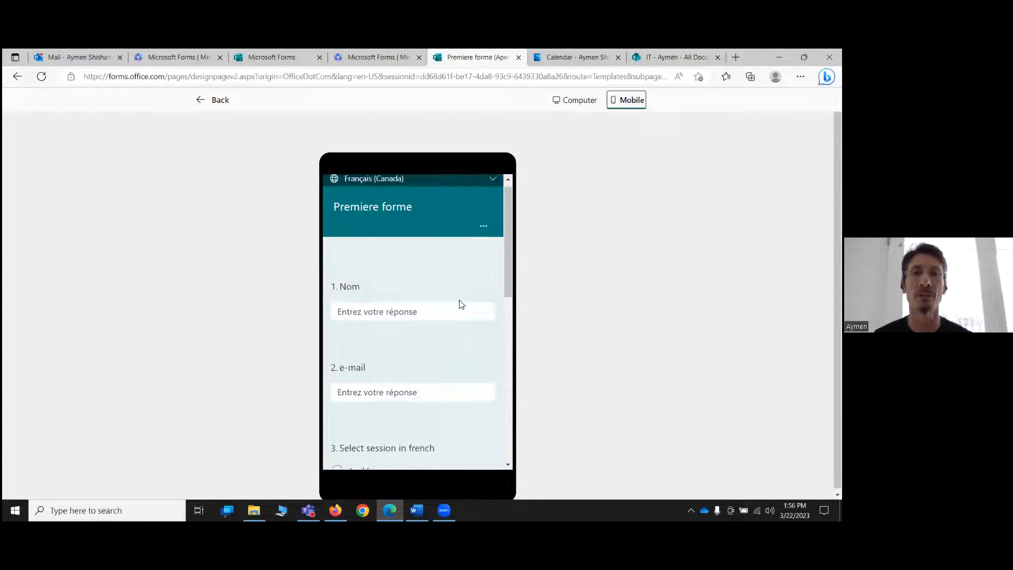
pyautogui.click(575, 100)
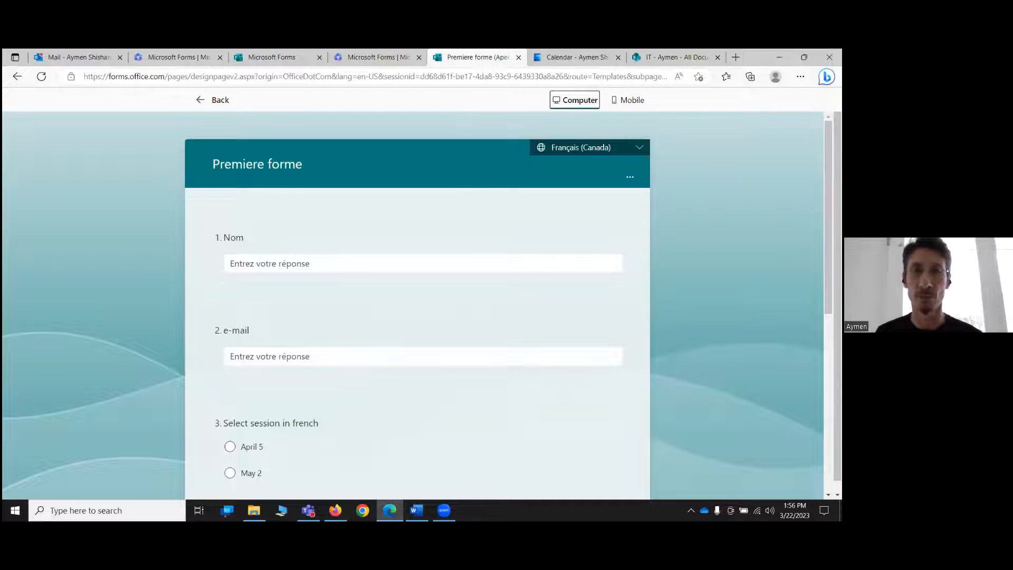
pyautogui.click(210, 101)
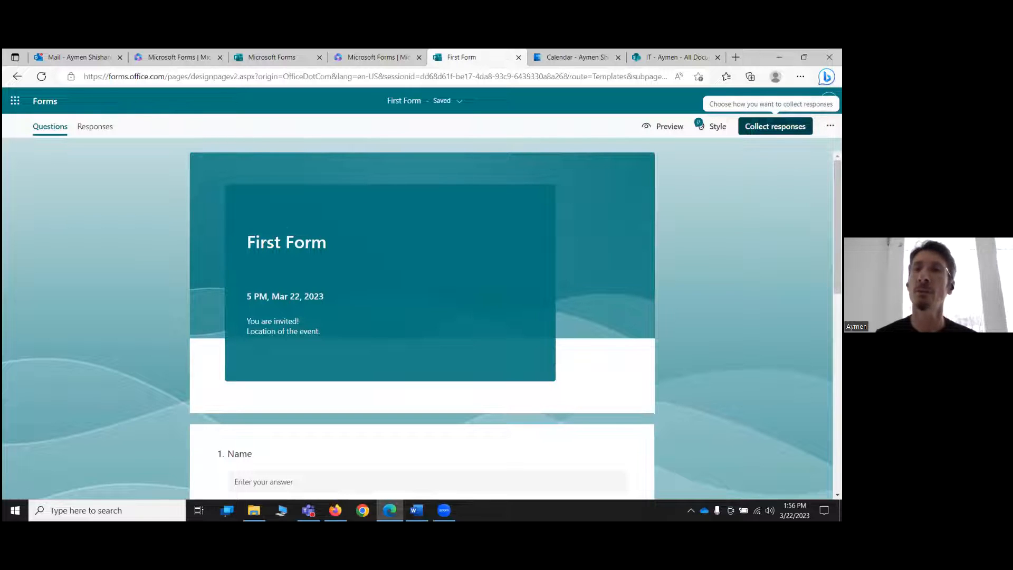
# - Restrict responses to people in the organization with Record name enabled, and shorten the form's collection URL
pyautogui.click(775, 126)
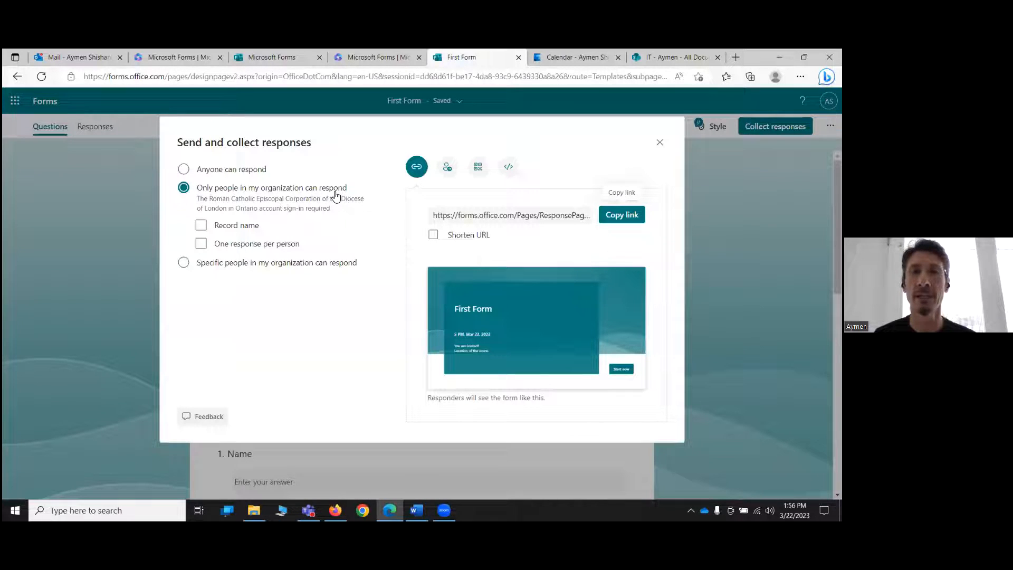
pyautogui.click(184, 170)
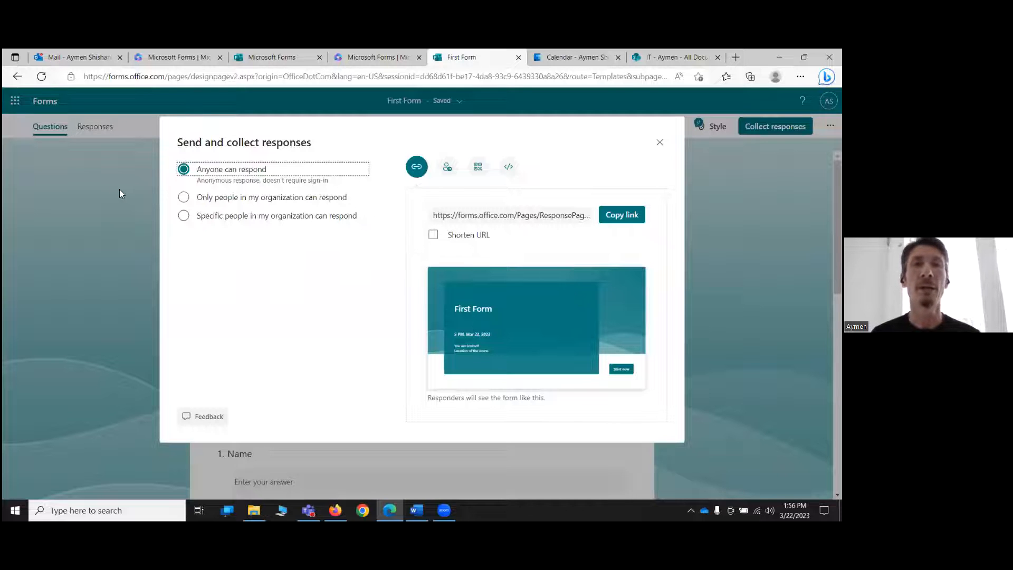
pyautogui.click(183, 197)
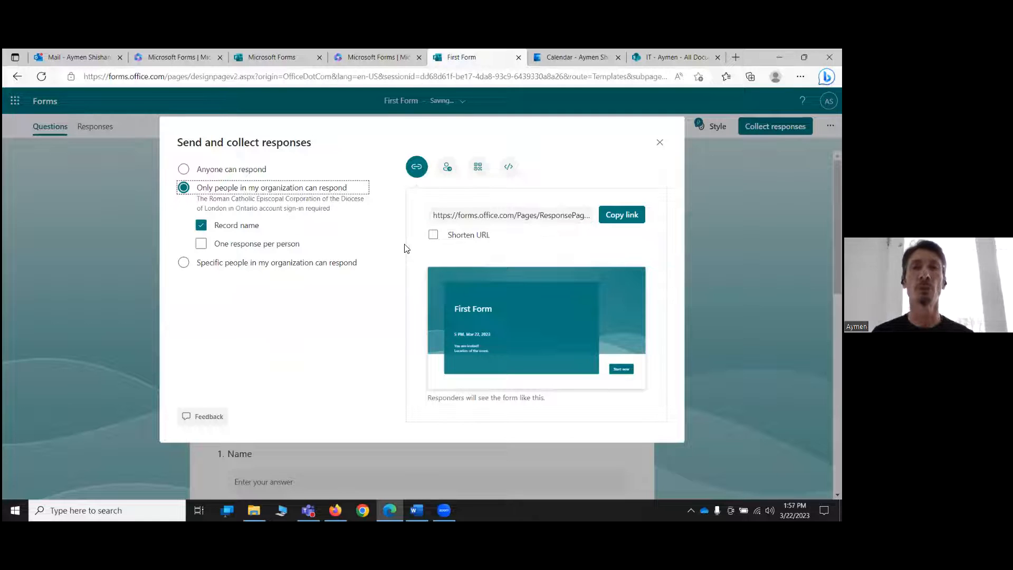
pyautogui.click(433, 234)
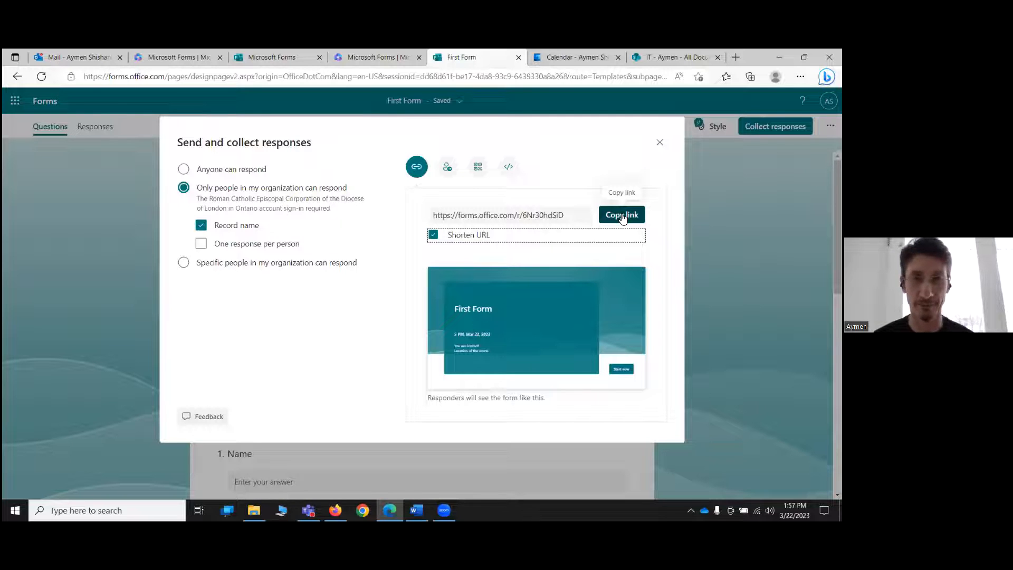
# - Open the form's invitation options with Outlook delivery and view the suggested recipients
pyautogui.click(448, 168)
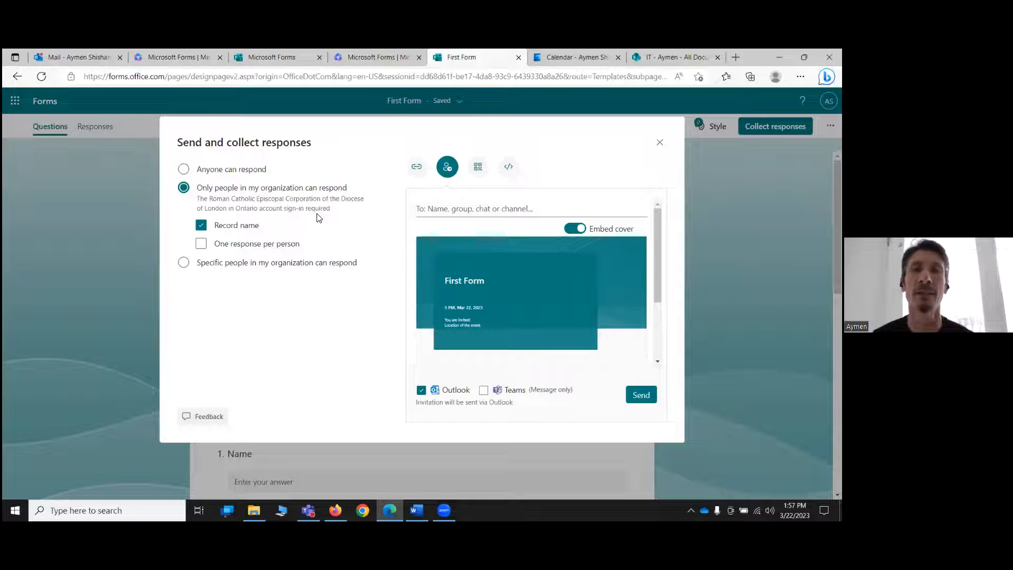
pyautogui.click(421, 393)
pyautogui.click(422, 392)
pyautogui.click(462, 209)
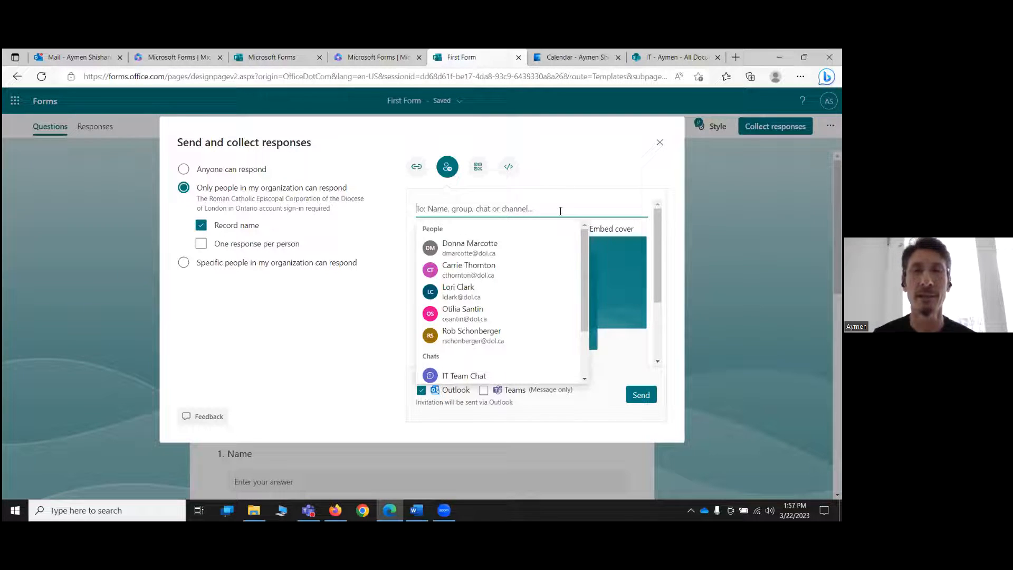
pyautogui.click(334, 353)
# - Change the invitation's delivery from Outlook to Teams and show the suggested recipients
pyautogui.click(421, 389)
pyautogui.click(483, 391)
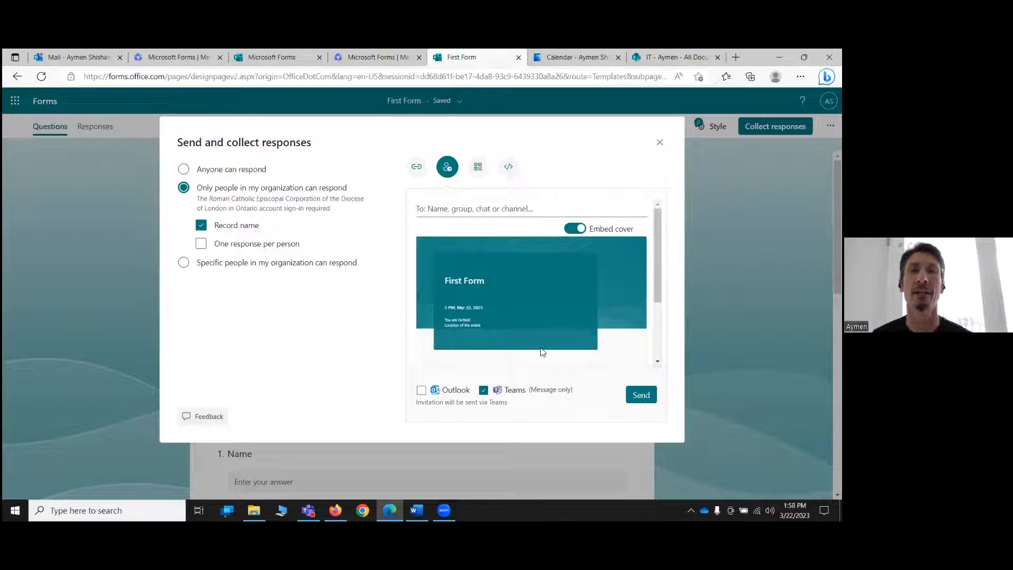
pyautogui.click(481, 207)
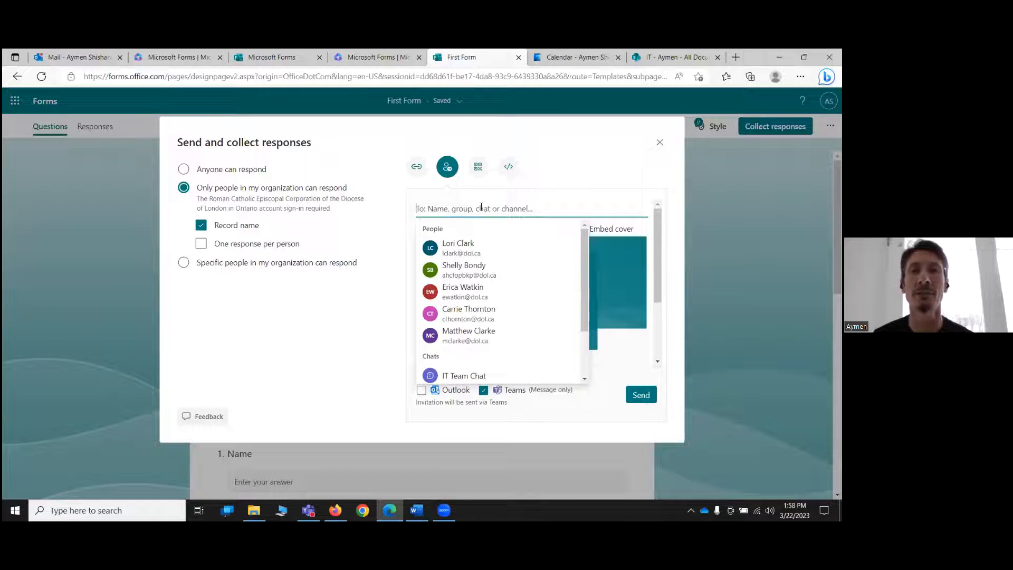
# - View the form's QR code and its embed code among the sharing options, and close the response-collection dialog
pyautogui.click(340, 341)
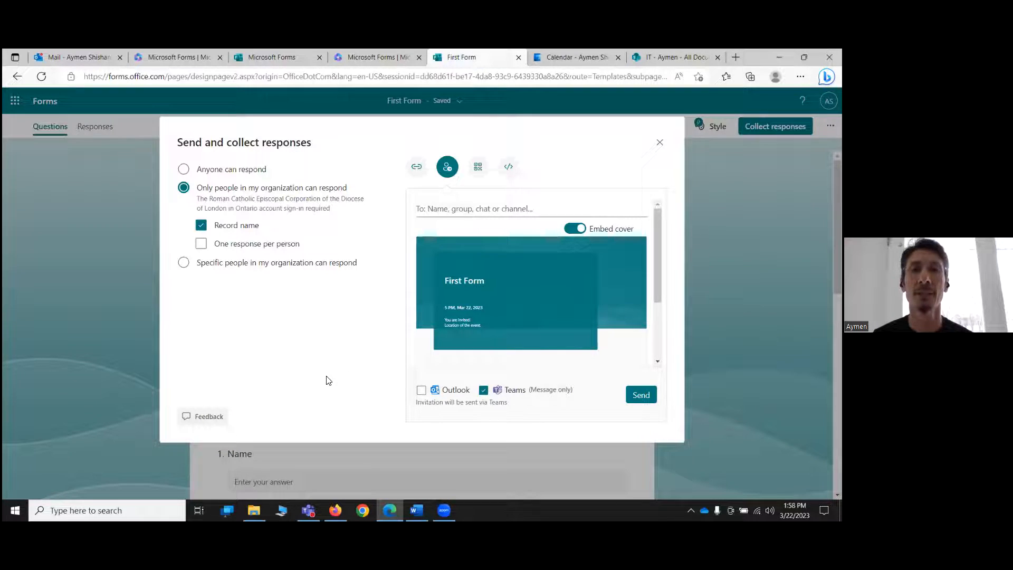
pyautogui.click(477, 168)
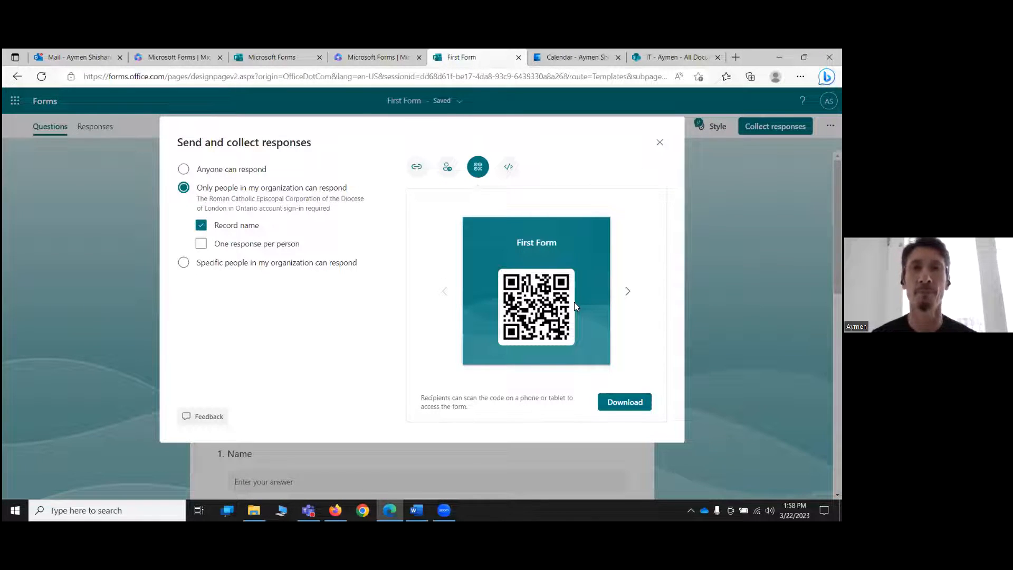
pyautogui.click(508, 169)
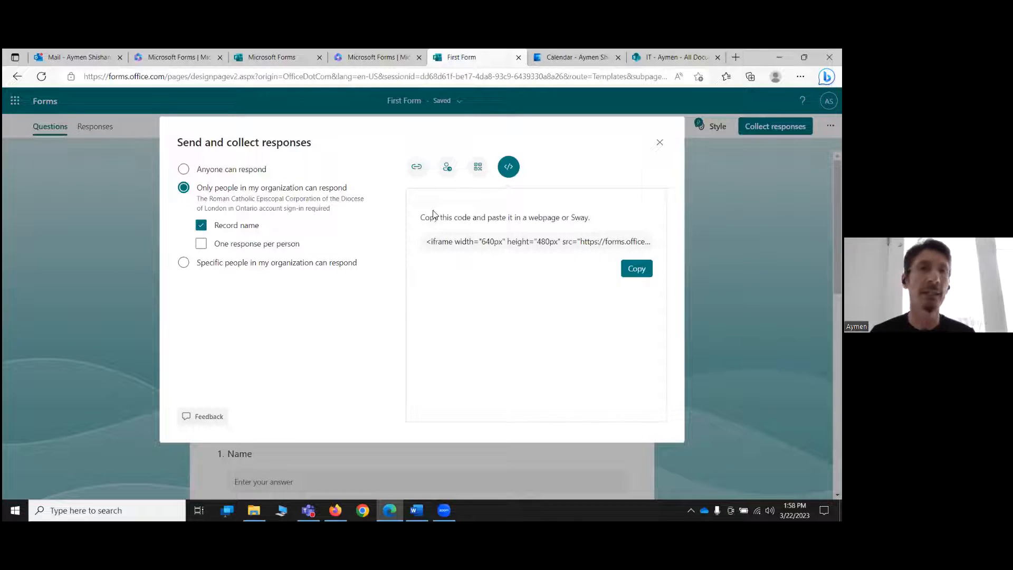
pyautogui.click(128, 208)
pyautogui.scroll(-10, 613, 409)
pyautogui.scroll(10, 613, 410)
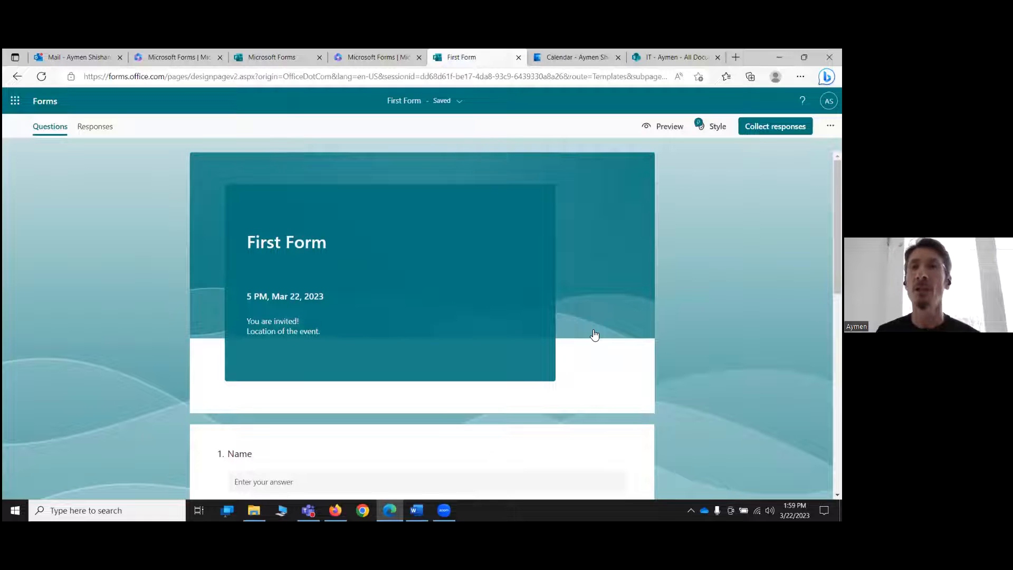
# - Reopen the response-collection options and view the code for embedding the form in a webpage or Sway
pyautogui.click(775, 126)
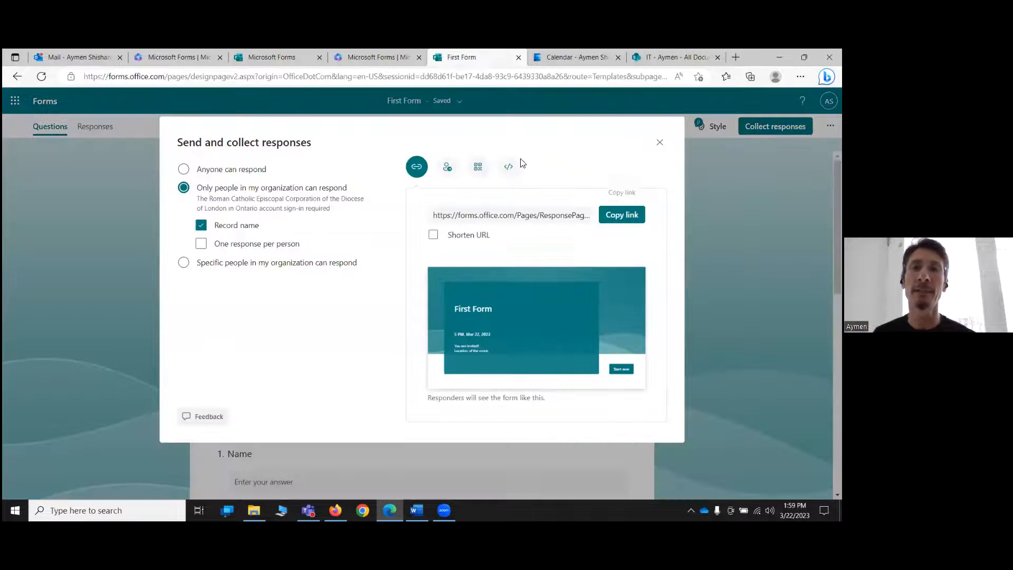
pyautogui.click(508, 167)
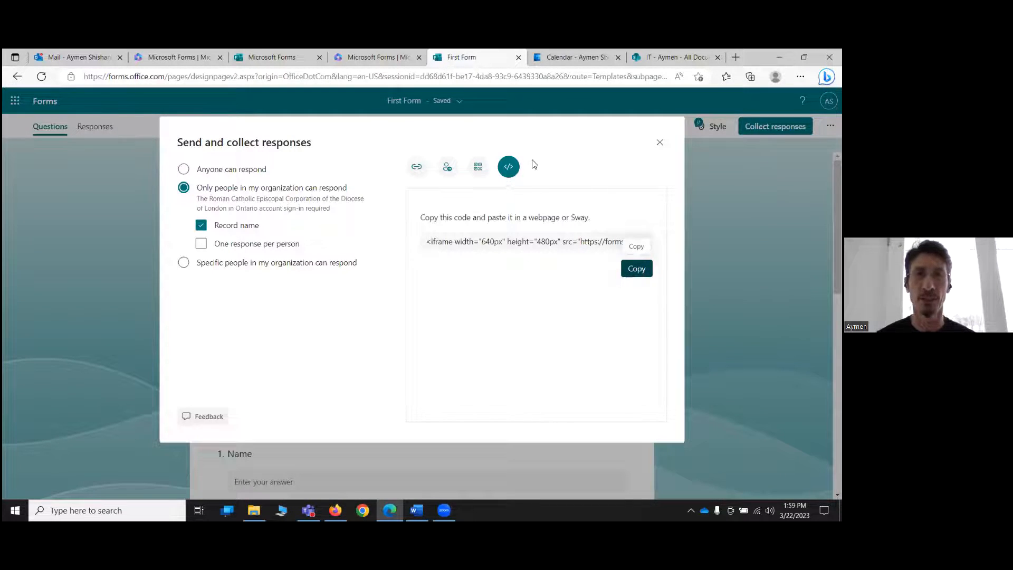
pyautogui.click(416, 167)
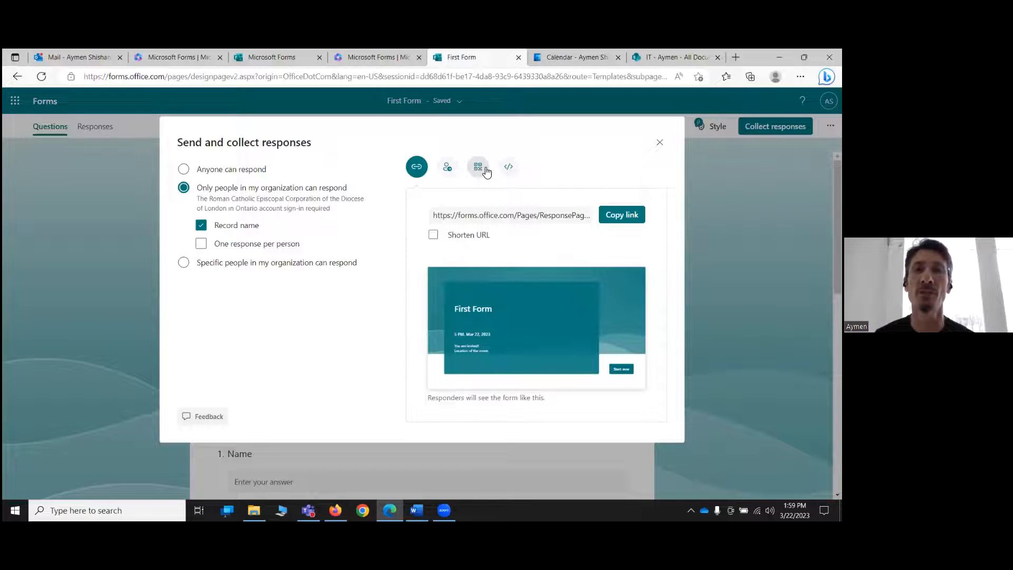
pyautogui.click(508, 167)
# - Shorten the form's collection URL and copy the link
pyautogui.click(416, 168)
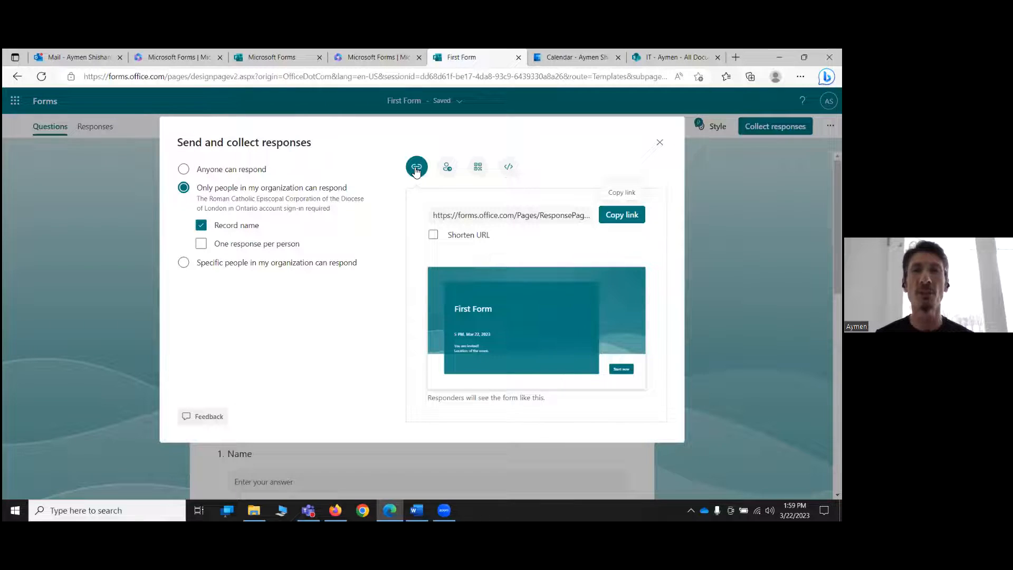
pyautogui.click(433, 236)
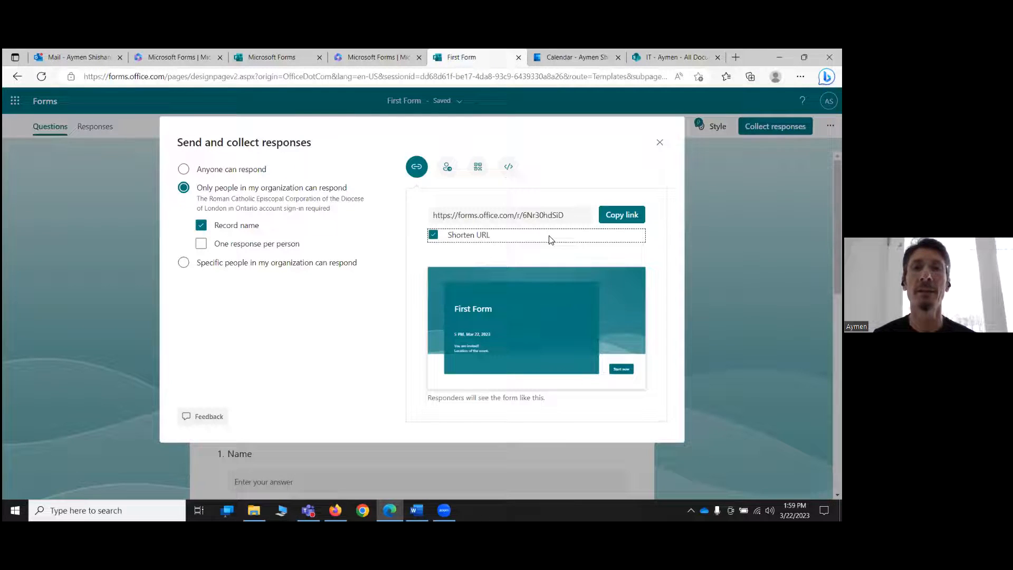
pyautogui.click(620, 217)
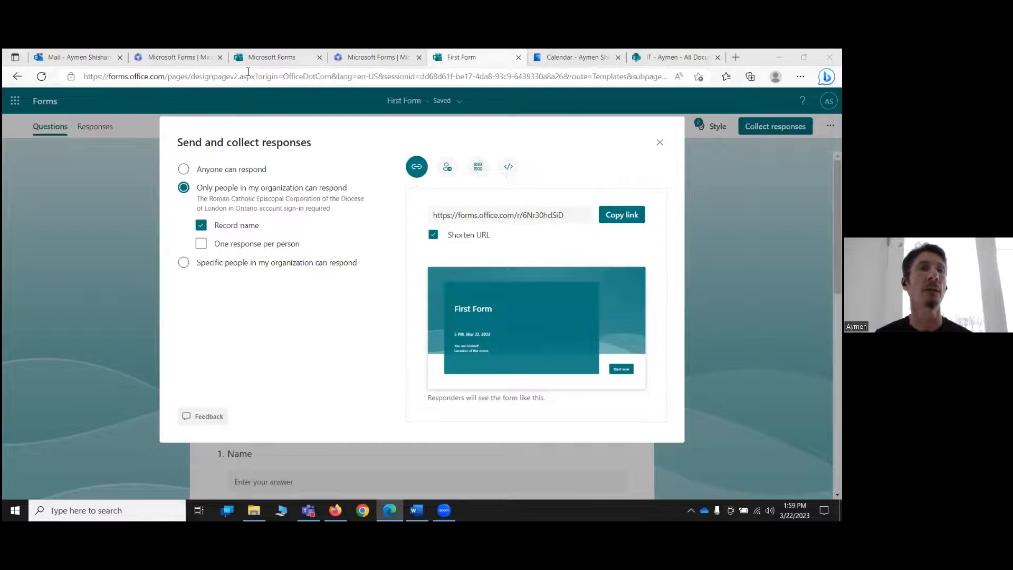
# - Switch to Outlook, start a new email, and paste the copied form link into the message body above the signature
pyautogui.click(87, 57)
pyautogui.click(90, 152)
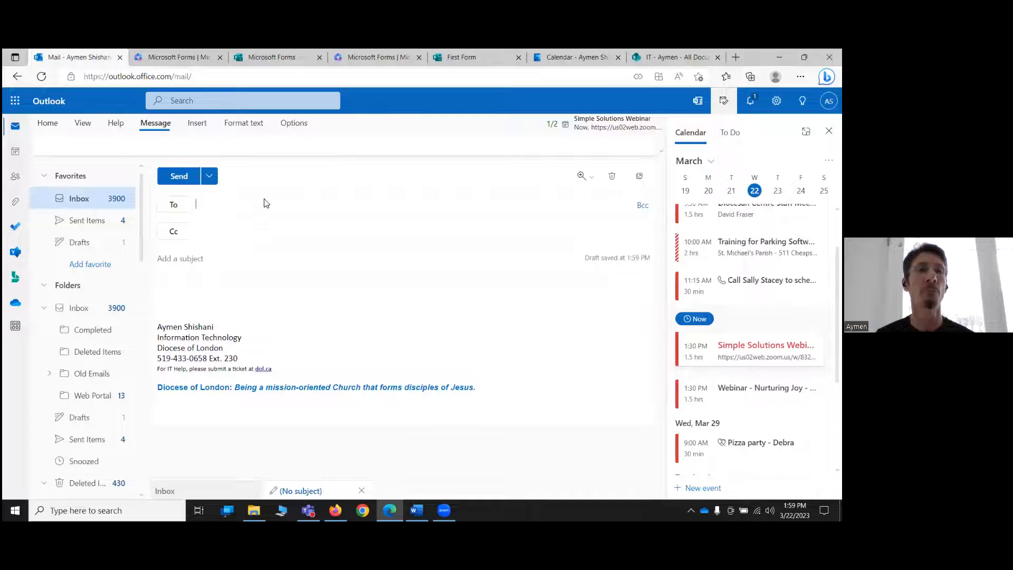
pyautogui.click(244, 292)
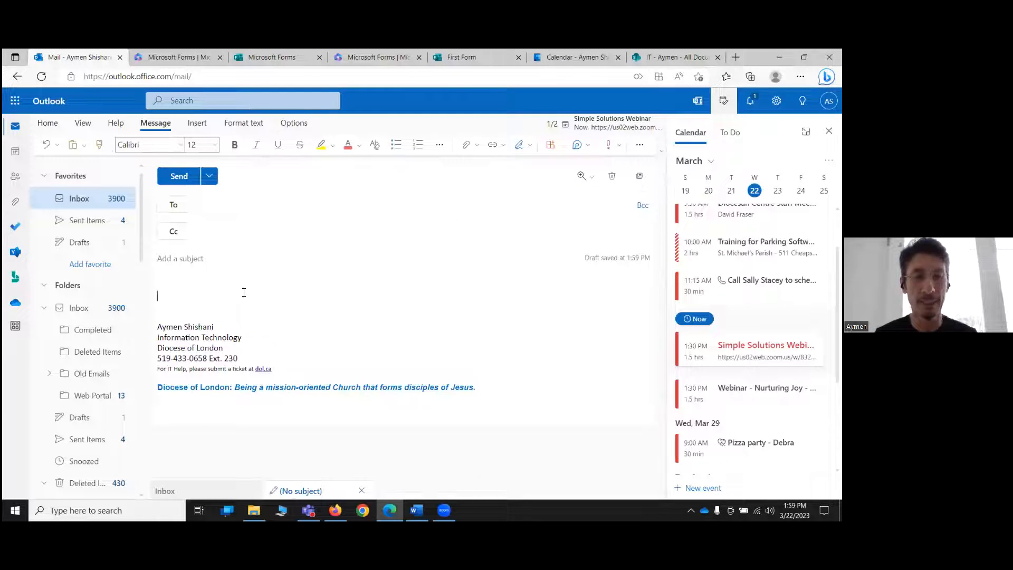
pyautogui.hotkey('ctrl', 'v')
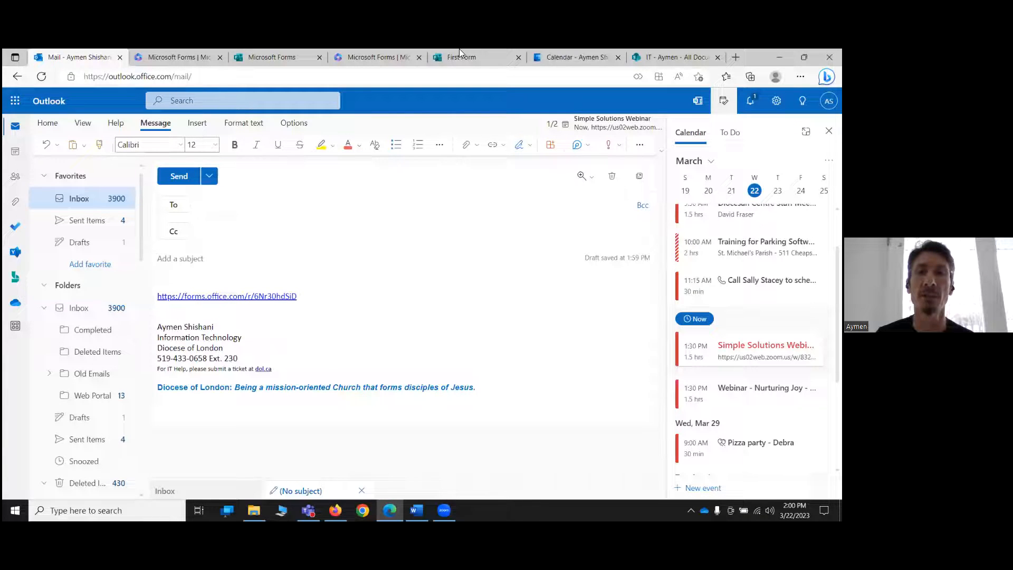
pyautogui.click(471, 96)
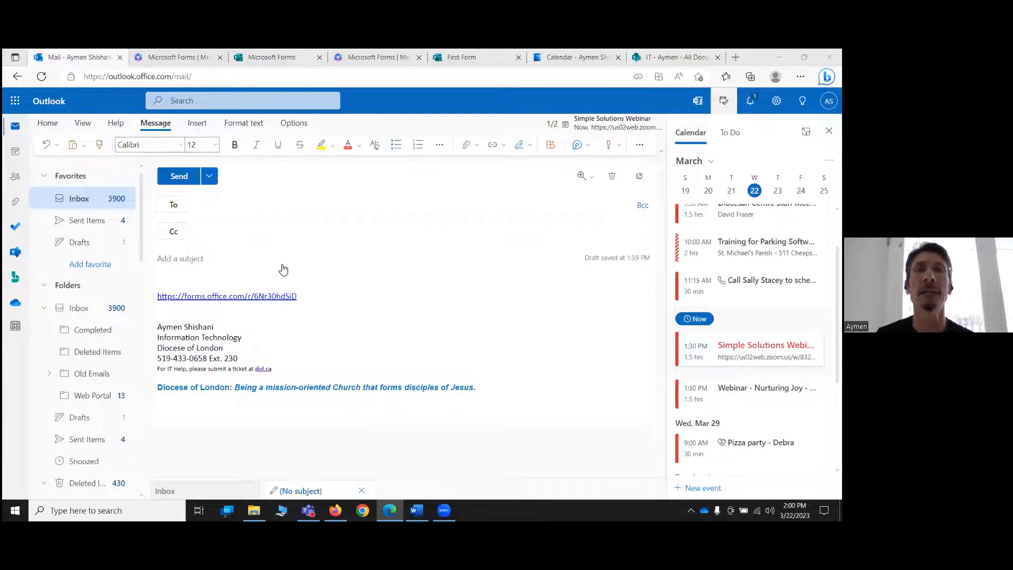
# - Return to First Form, close the sharing options, and view the form's response summary
pyautogui.click(461, 57)
pyautogui.click(660, 144)
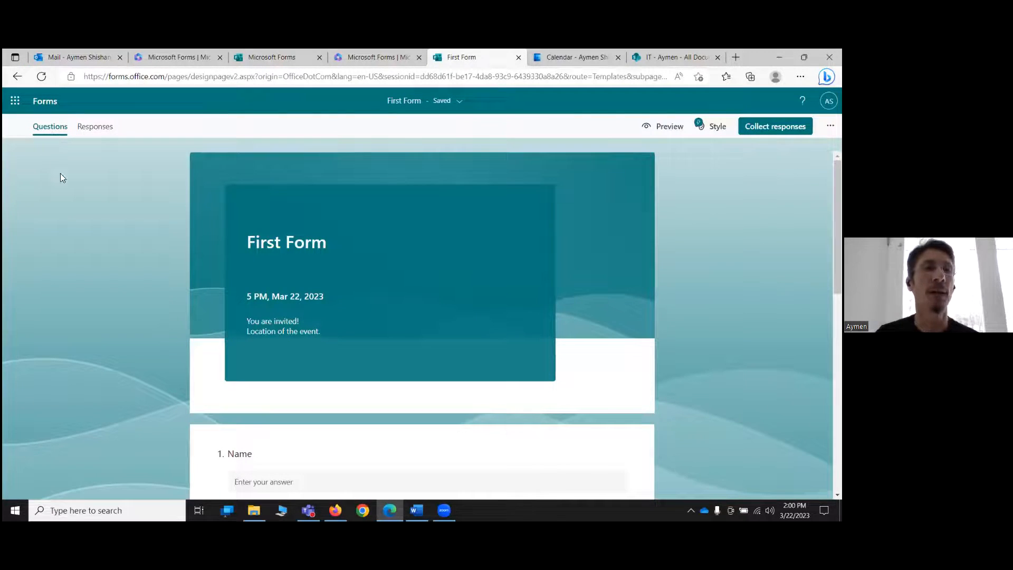
pyautogui.scroll(-6, 488, 357)
pyautogui.scroll(6, 109, 165)
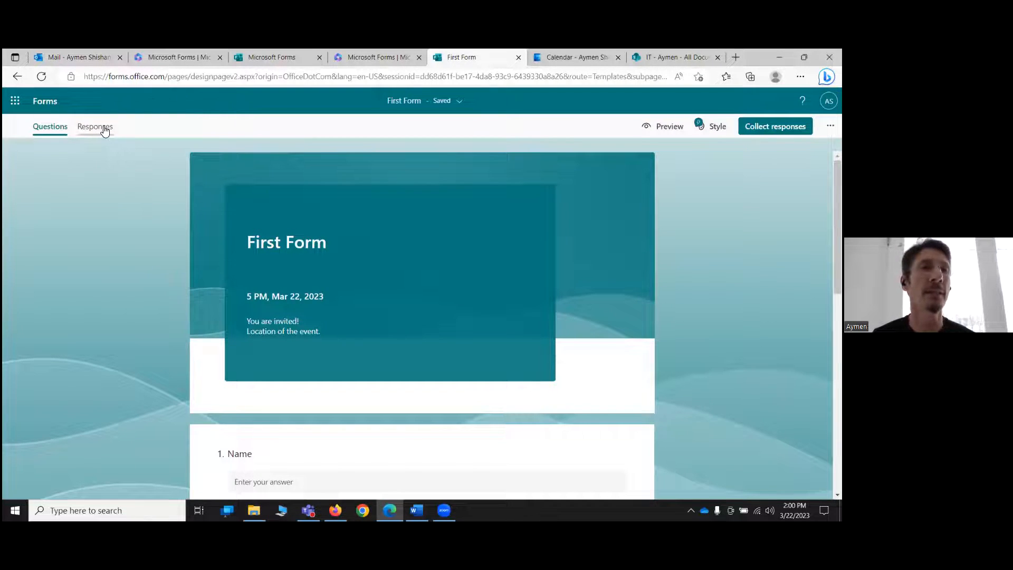
pyautogui.click(101, 129)
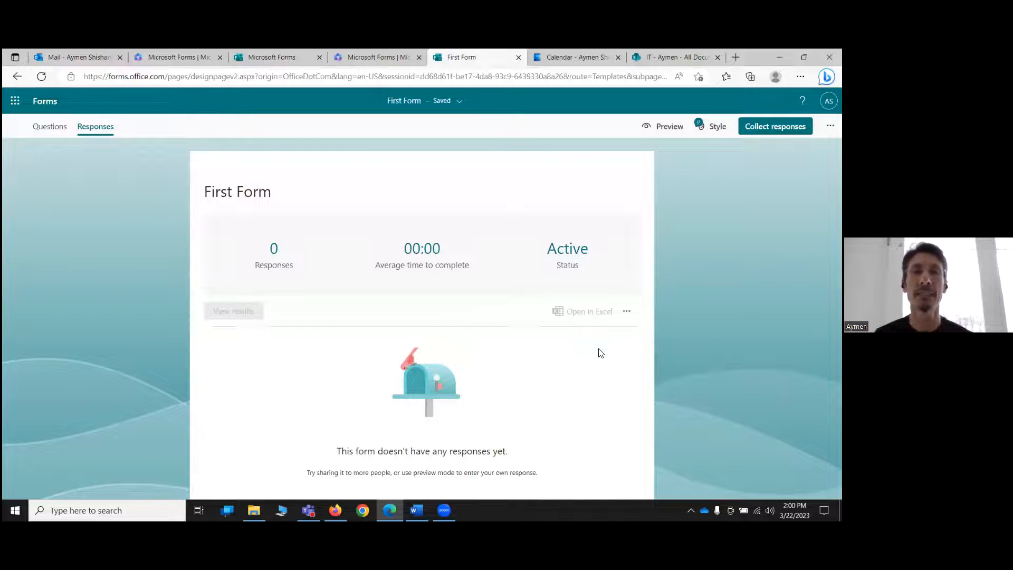
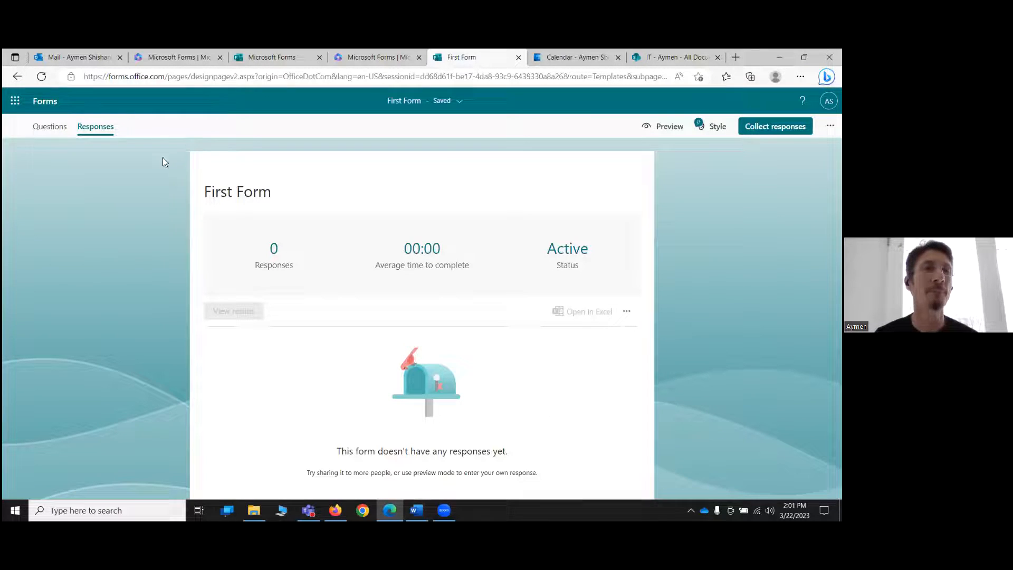
# - Go back to the form's questions and examine their order from Name to Notes
pyautogui.click(47, 126)
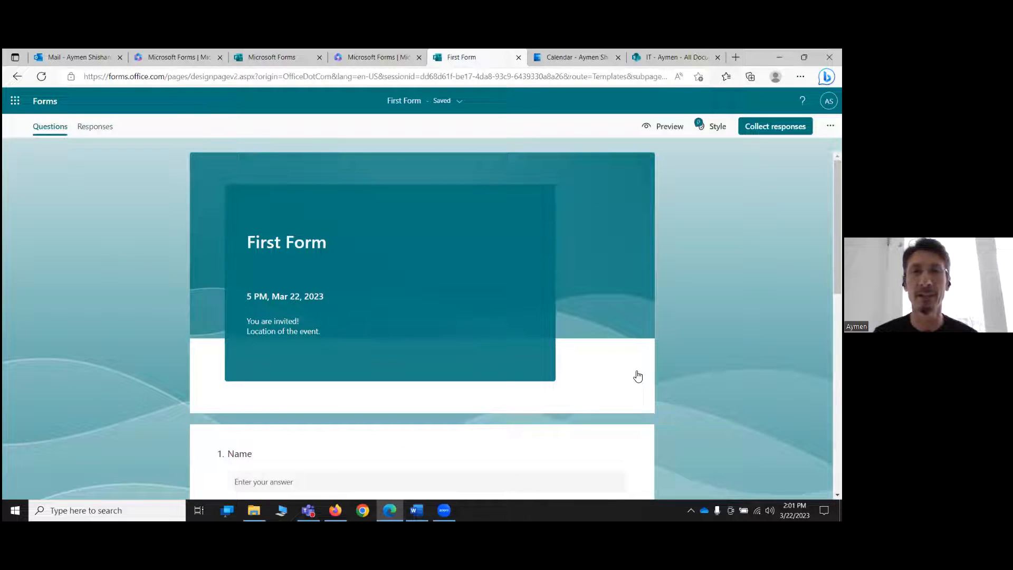
pyautogui.scroll(-10, 637, 376)
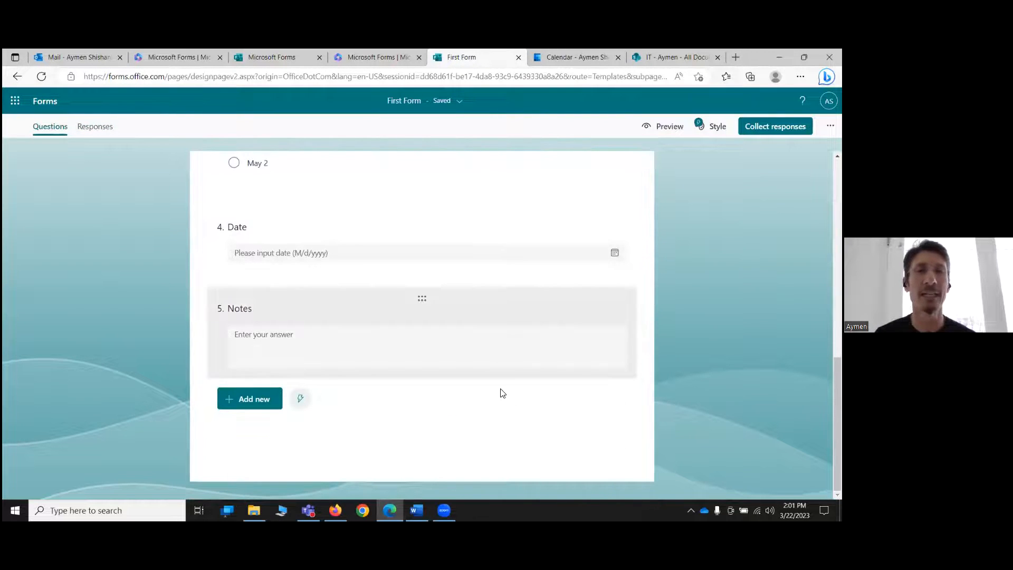
pyautogui.scroll(8, 558, 330)
pyautogui.scroll(-8, 563, 267)
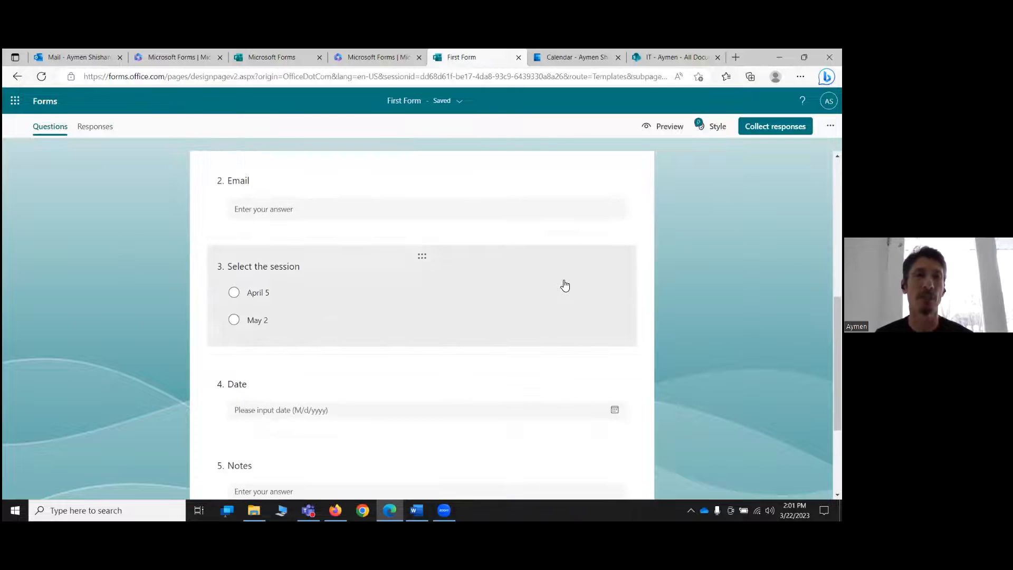
pyautogui.scroll(8, 577, 294)
pyautogui.scroll(-7, 416, 271)
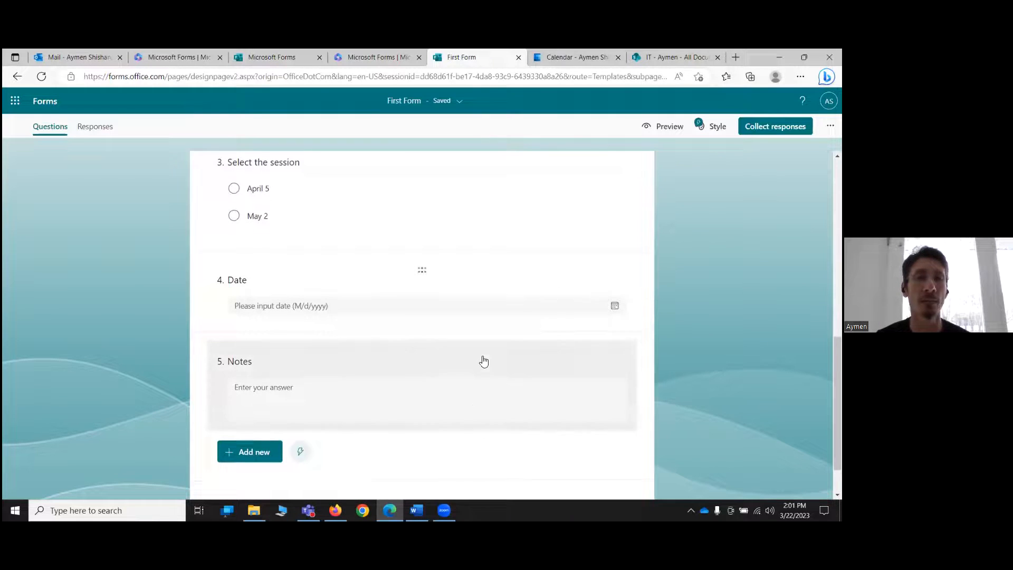
pyautogui.scroll(5, 567, 264)
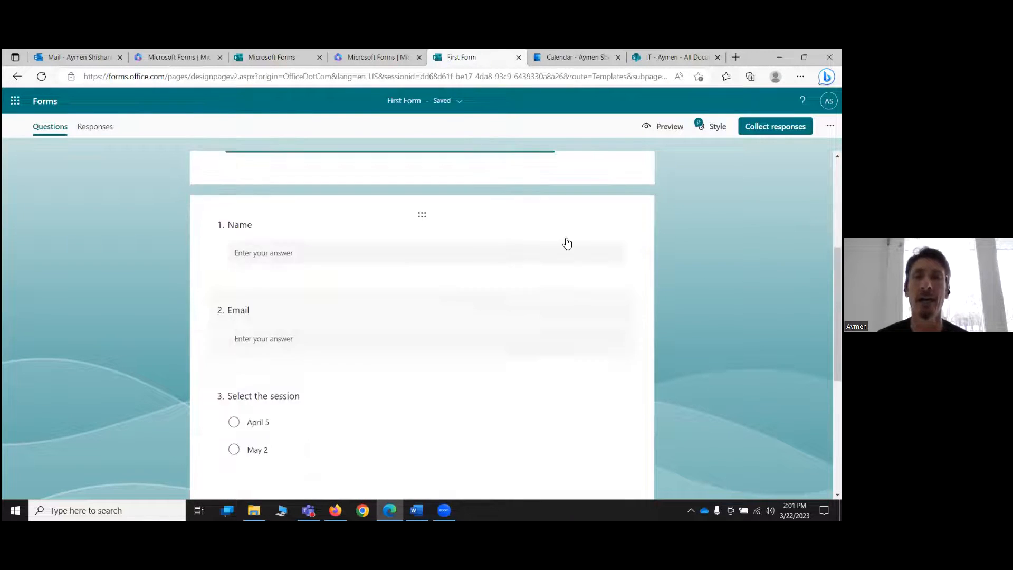
pyautogui.scroll(-8, 370, 337)
pyautogui.scroll(8, 378, 306)
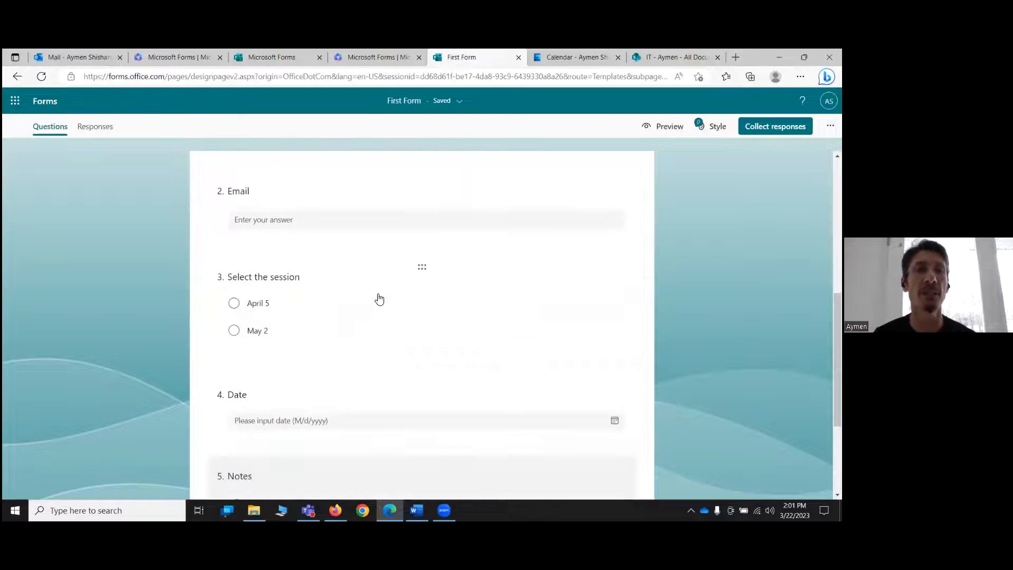
pyautogui.scroll(-4, 392, 301)
pyautogui.scroll(5, 343, 358)
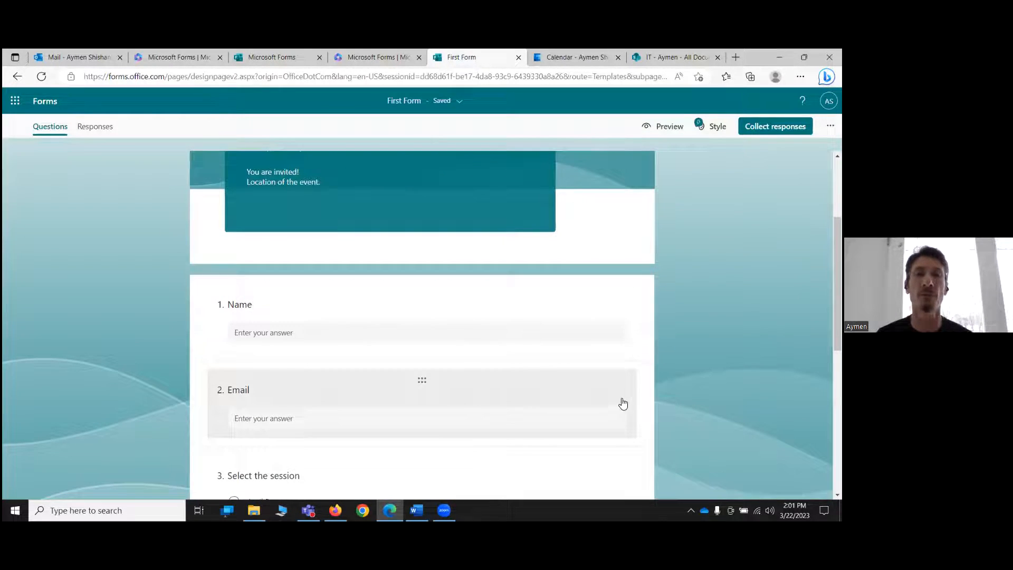
# - Reorder the questions by moving Email above Name and Notes above Select the session
pyautogui.click(563, 379)
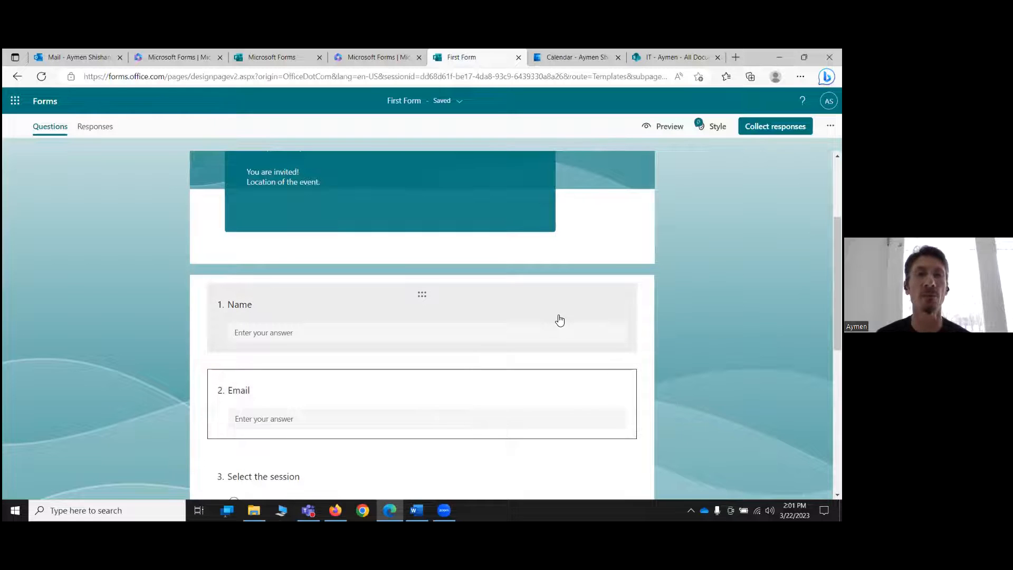
pyautogui.moveTo(421, 380); pyautogui.dragTo(420, 300)
pyautogui.scroll(-4, 604, 362)
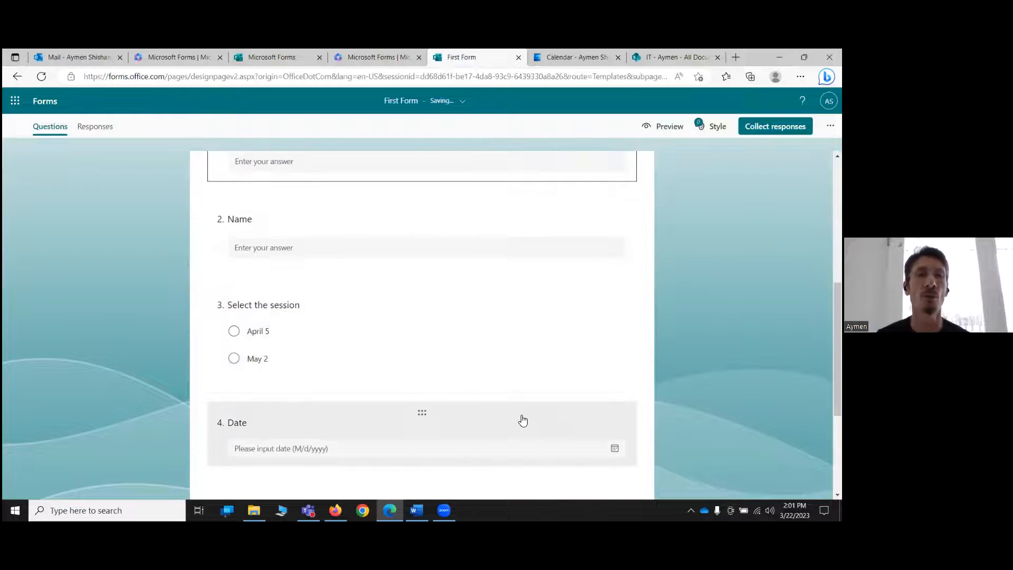
pyautogui.scroll(-4, 522, 420)
pyautogui.moveTo(421, 298); pyautogui.dragTo(425, 226)
pyautogui.scroll(-2, 459, 306)
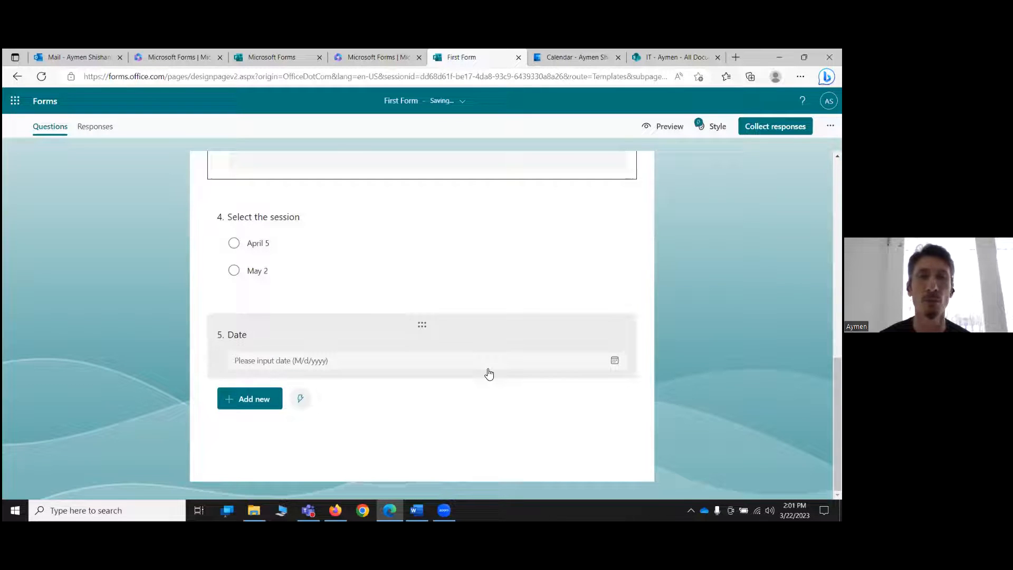
pyautogui.moveTo(423, 326); pyautogui.dragTo(421, 326)
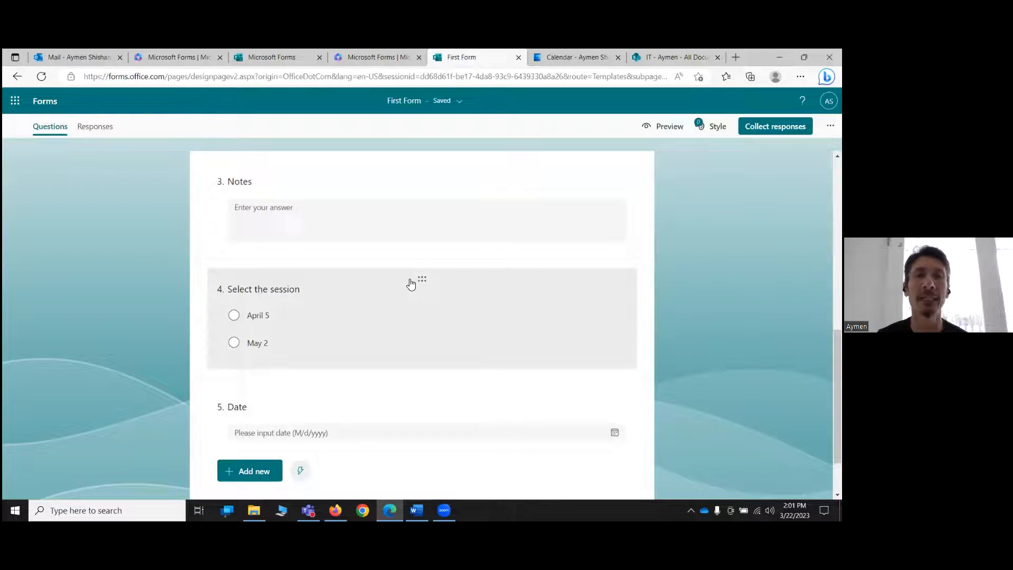
# - Review the reordered form, check its title and save status, and return to the Forms home page
pyautogui.scroll(8, 516, 229)
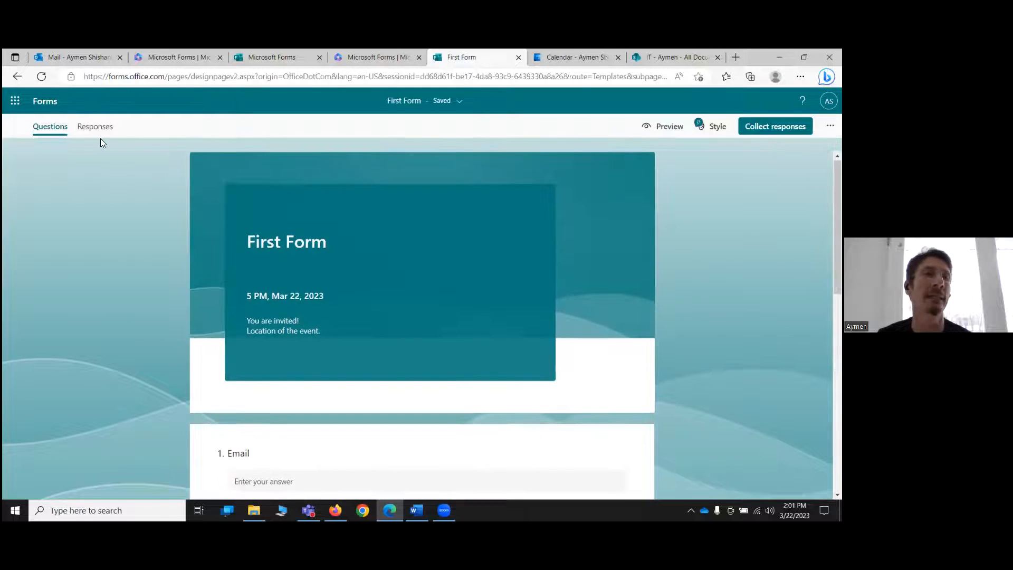
pyautogui.scroll(-10, 426, 250)
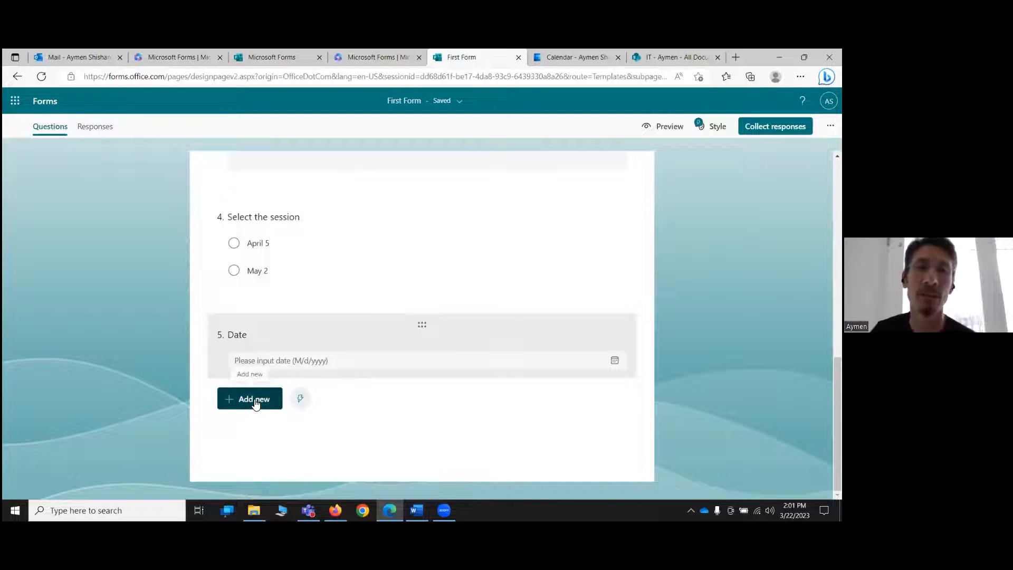
pyautogui.scroll(10, 505, 324)
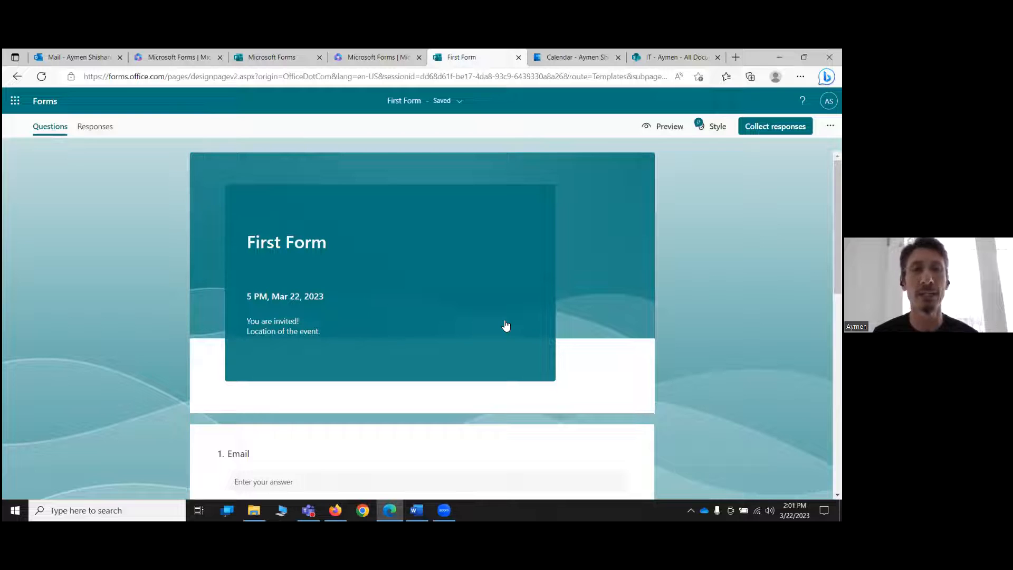
pyautogui.click(460, 101)
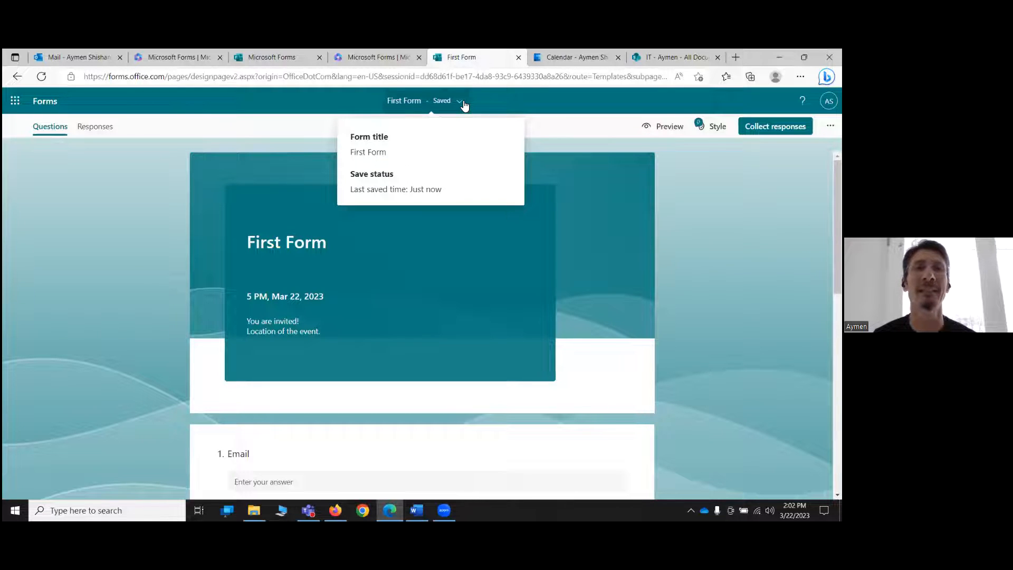
pyautogui.click(465, 106)
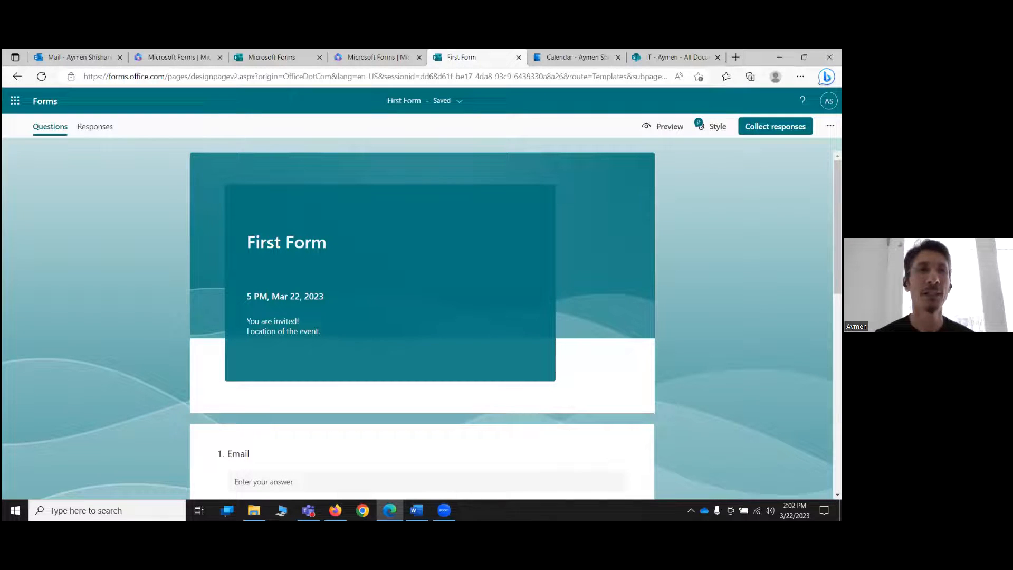
pyautogui.click(46, 102)
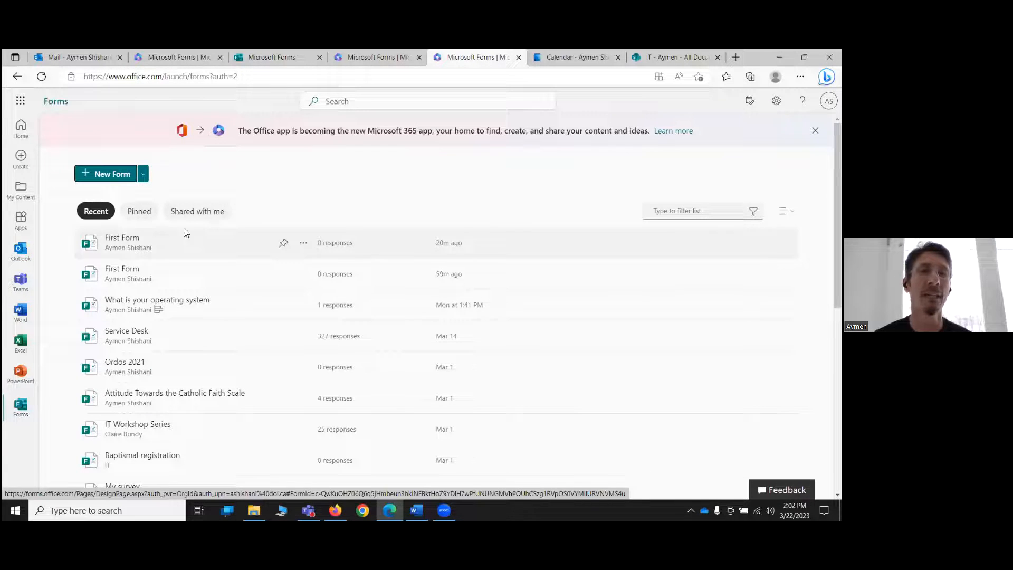
# - Open the most recent First Form from the forms list and look through its questions
pyautogui.click(305, 243)
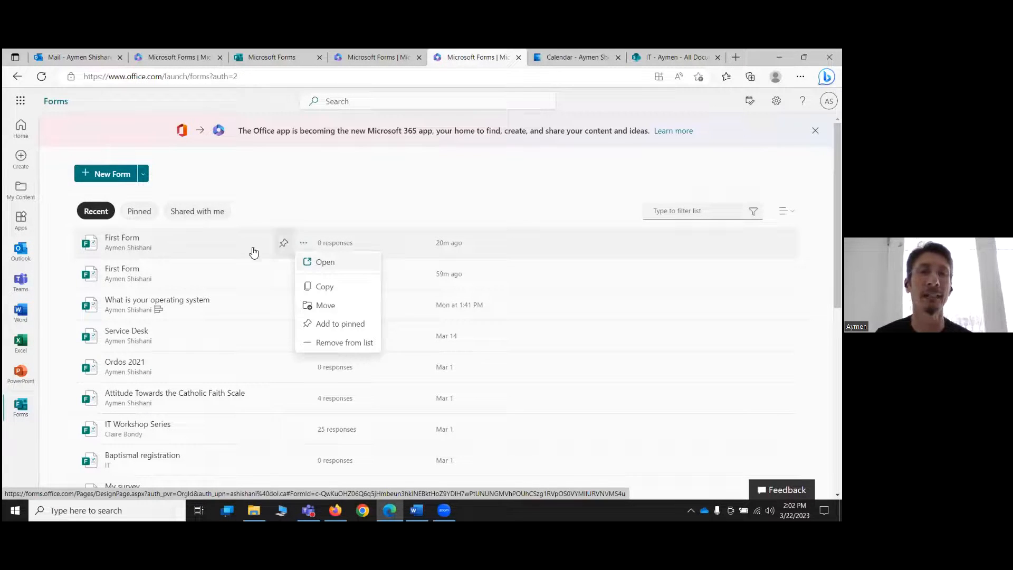
pyautogui.click(132, 248)
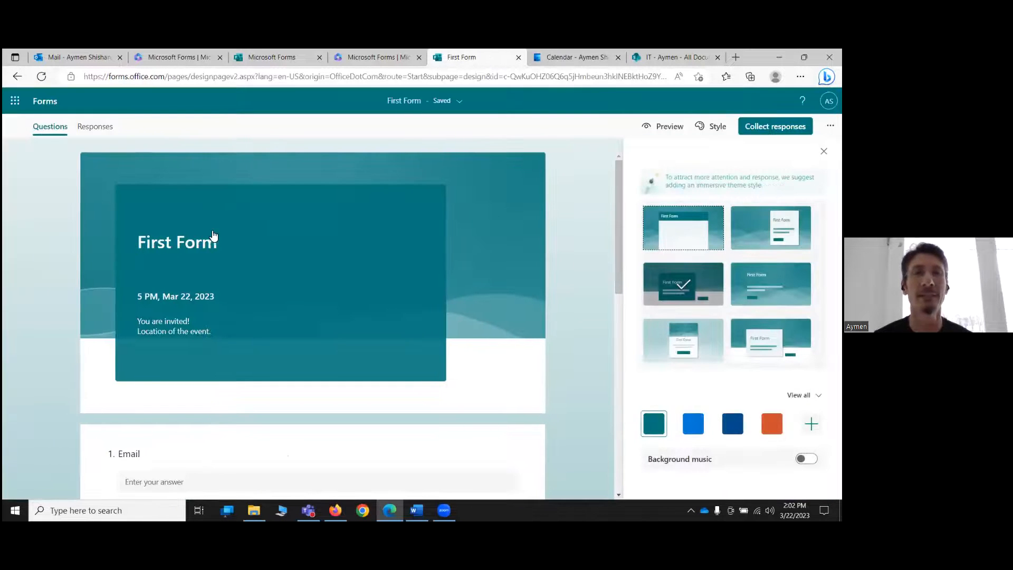
pyautogui.scroll(-10, 333, 298)
pyautogui.scroll(4, 355, 335)
pyautogui.scroll(5, 355, 333)
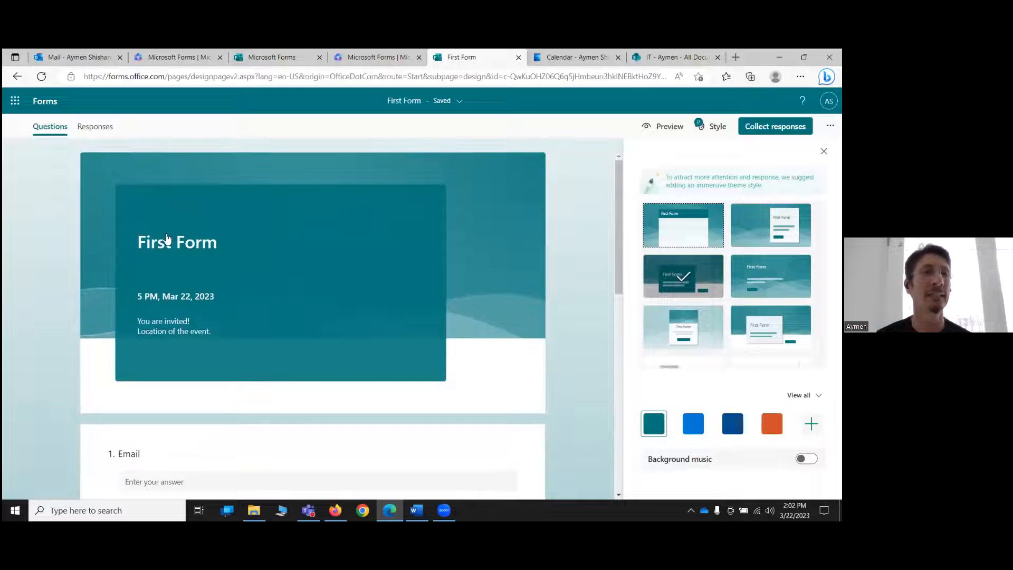
# - Compare First Form's response summary with its questions, ending on the response summary
pyautogui.click(96, 126)
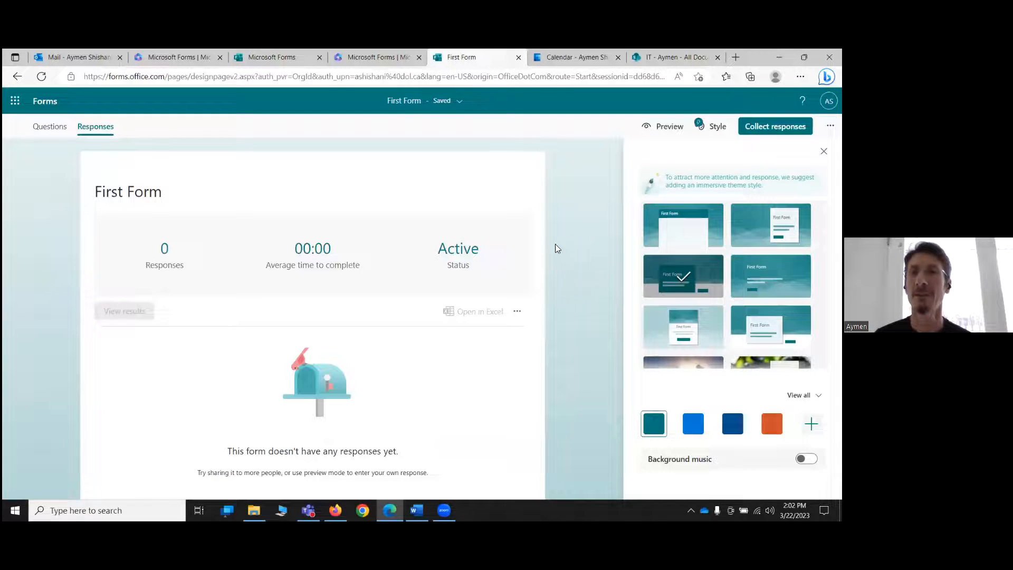
pyautogui.click(49, 127)
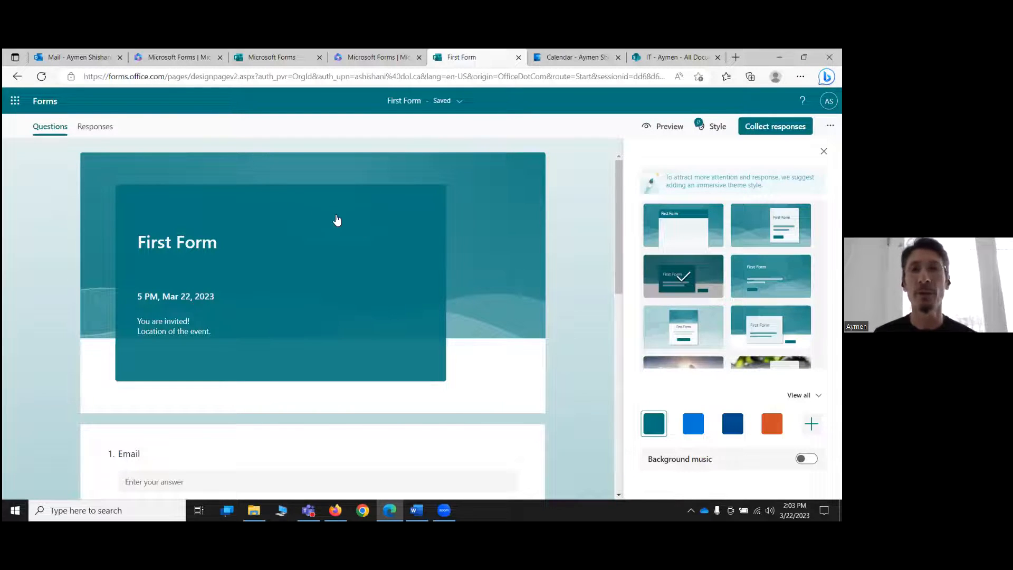
pyautogui.click(101, 127)
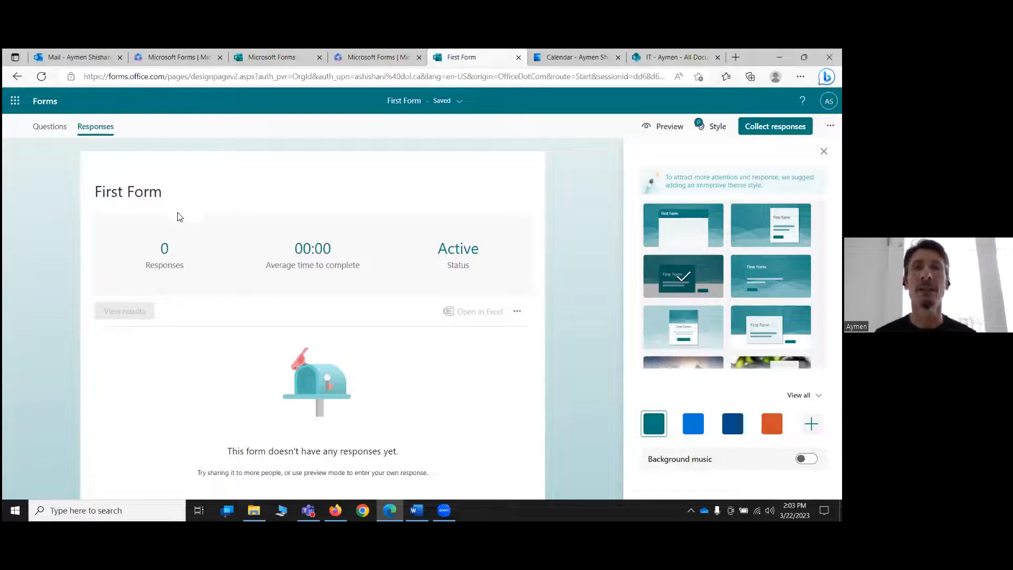
# - Close First Form and the two extra Microsoft Forms pages, and switch to the IT document library in SharePoint
pyautogui.click(519, 58)
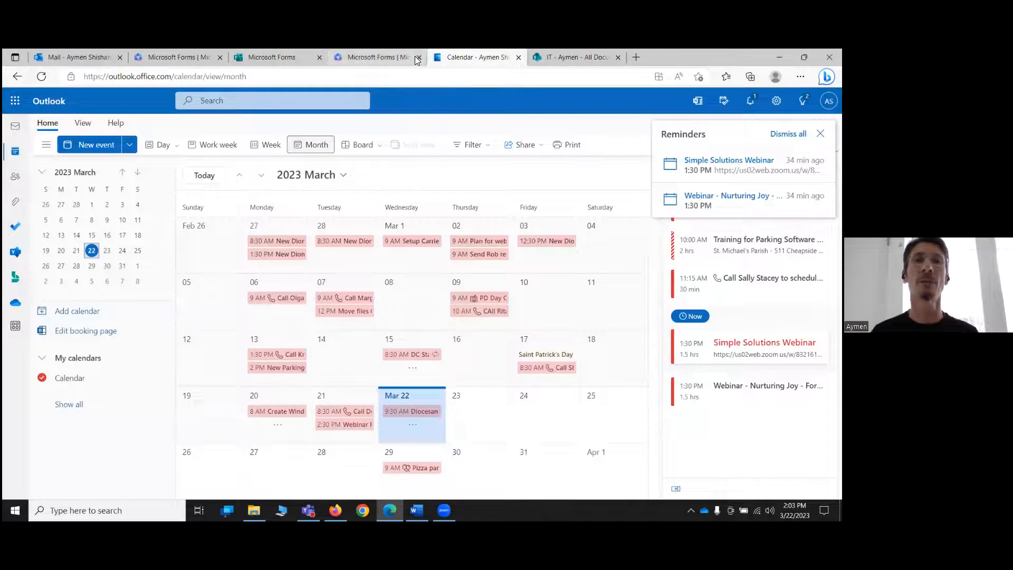
pyautogui.click(418, 57)
pyautogui.click(314, 57)
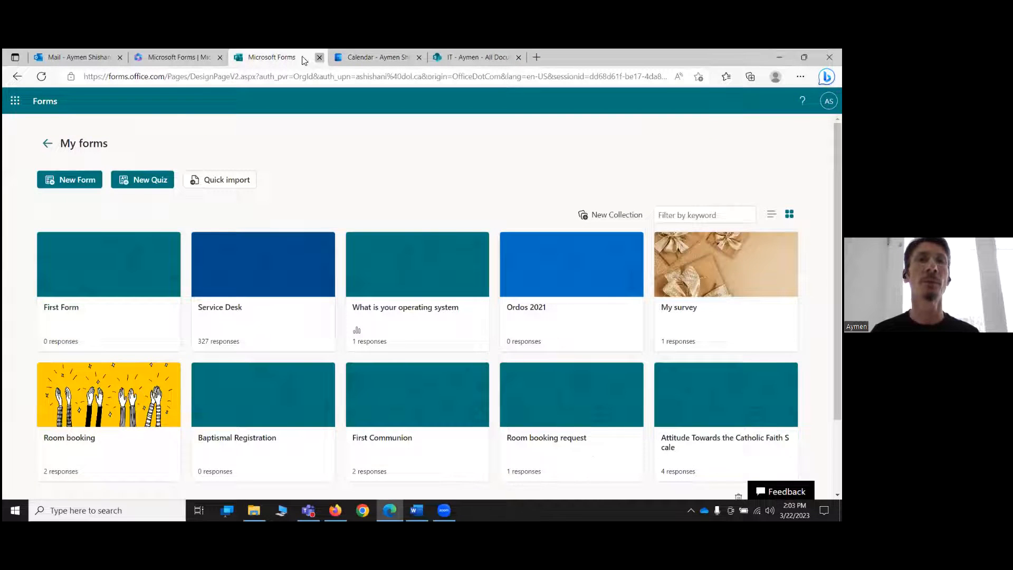
pyautogui.click(316, 57)
pyautogui.click(368, 58)
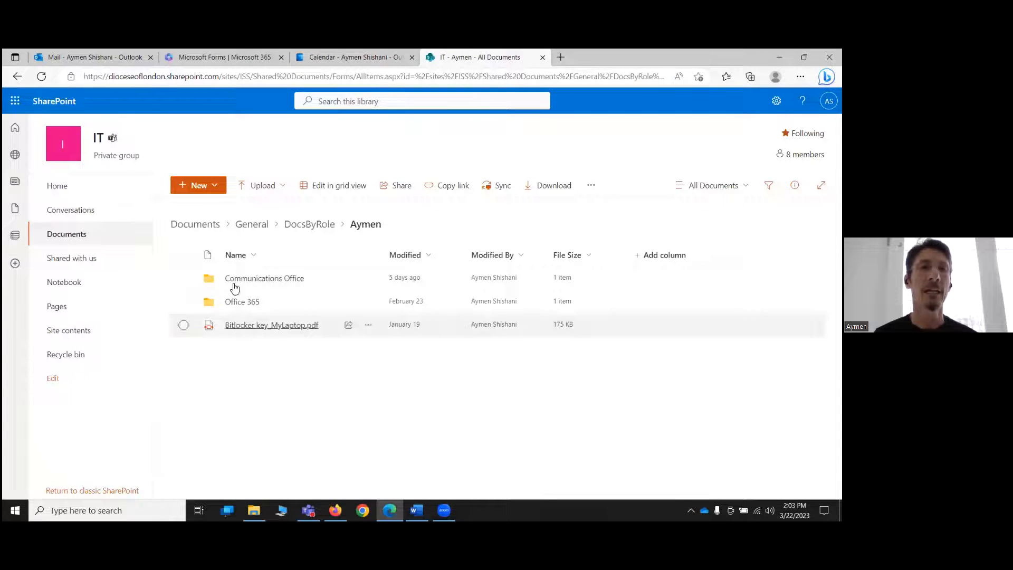
# - Create a folder named Registrations in the current personal folder under DocsByRole
pyautogui.click(215, 187)
pyautogui.click(197, 206)
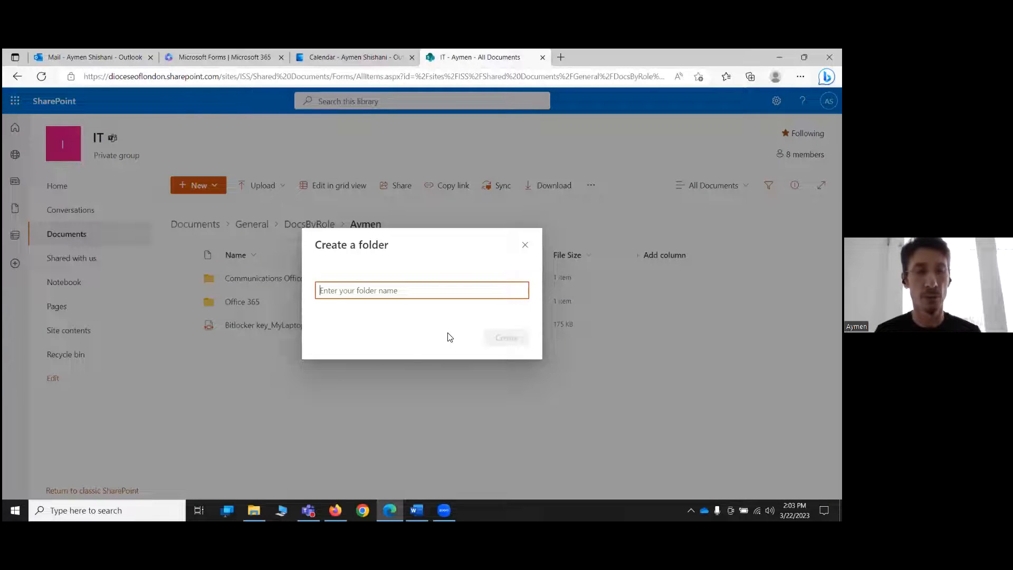
pyautogui.write('Registration')
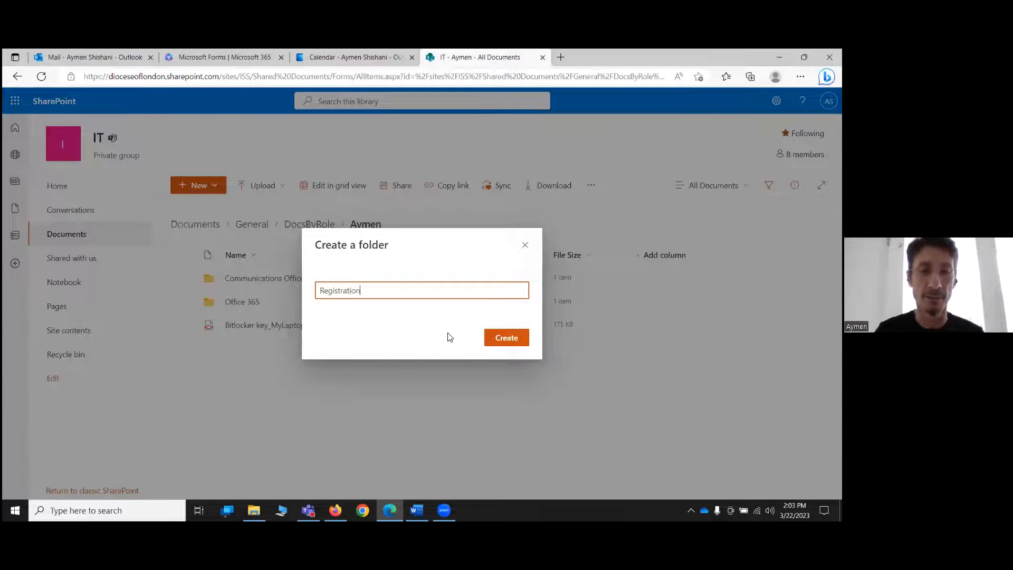
pyautogui.write('s')
pyautogui.press('Return')
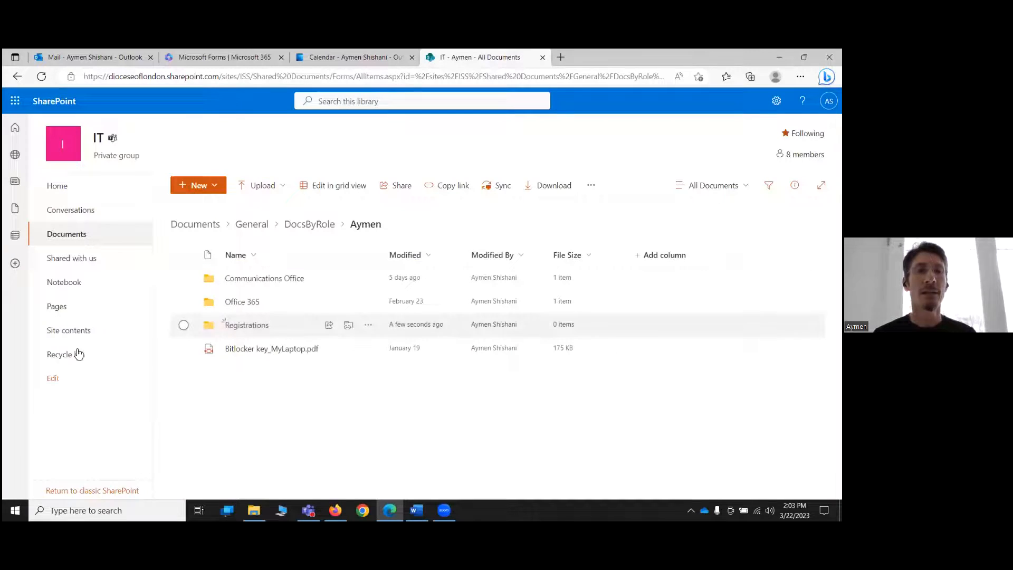
# - Open the Registrations folder and create a new Excel workbook in it
pyautogui.click(243, 325)
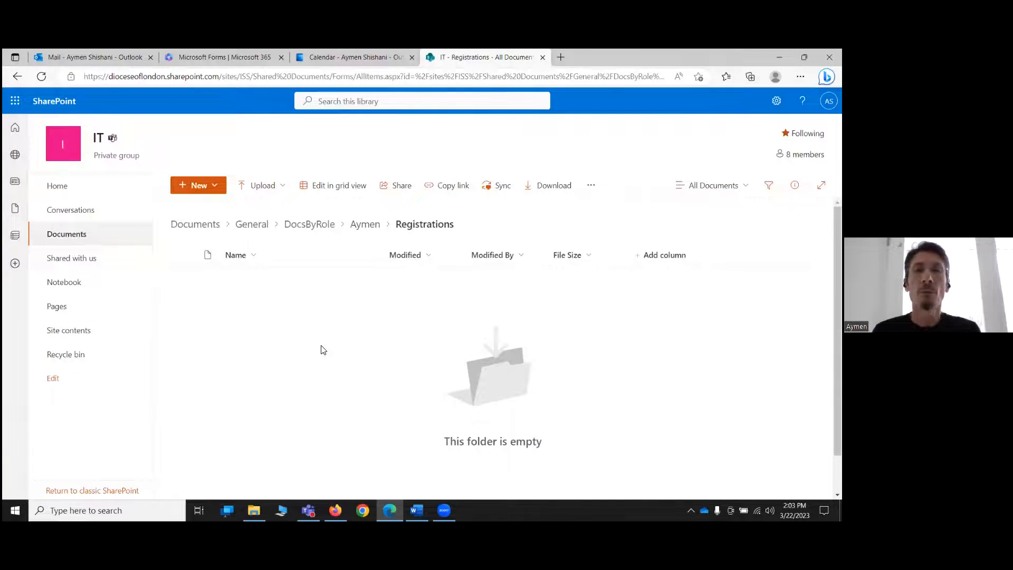
pyautogui.click(217, 191)
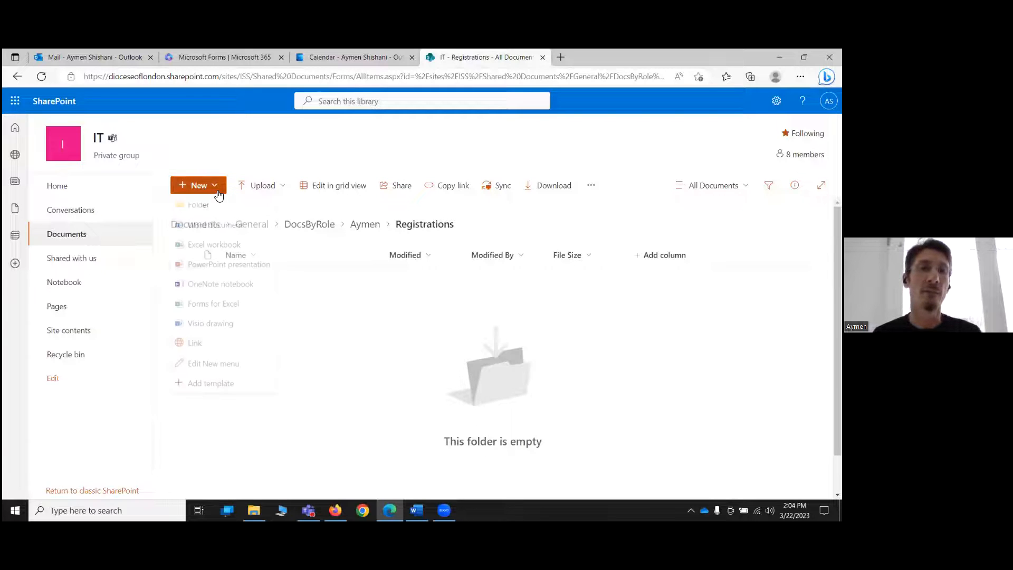
pyautogui.click(212, 251)
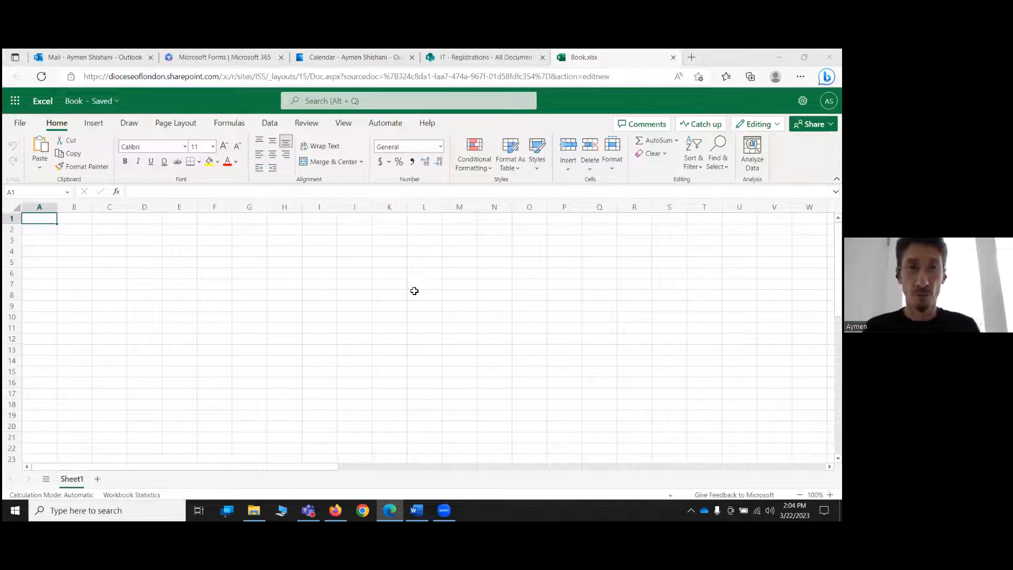
# - Bring up the options for inserting a form into the blank workbook
pyautogui.click(96, 127)
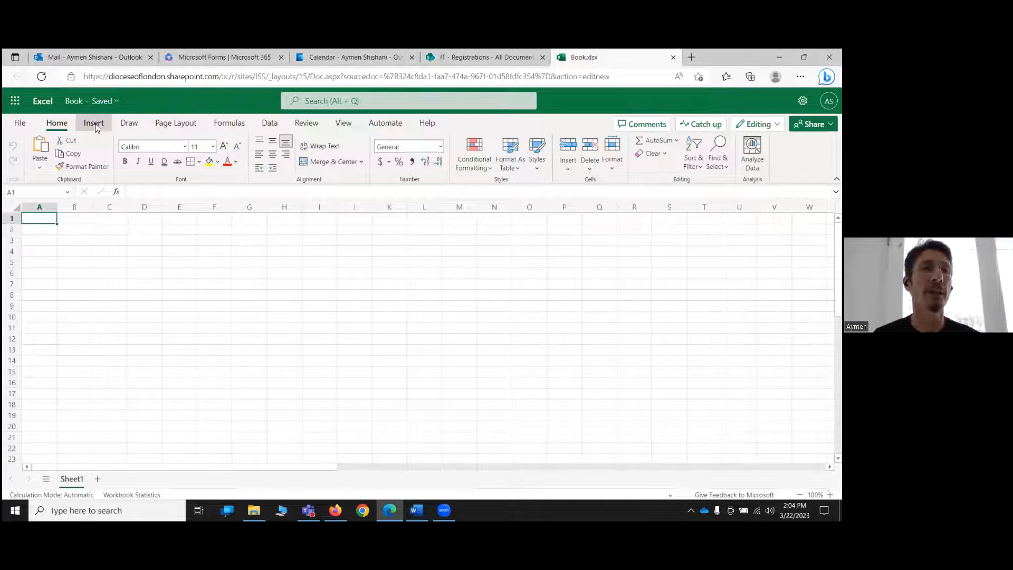
pyautogui.click(96, 127)
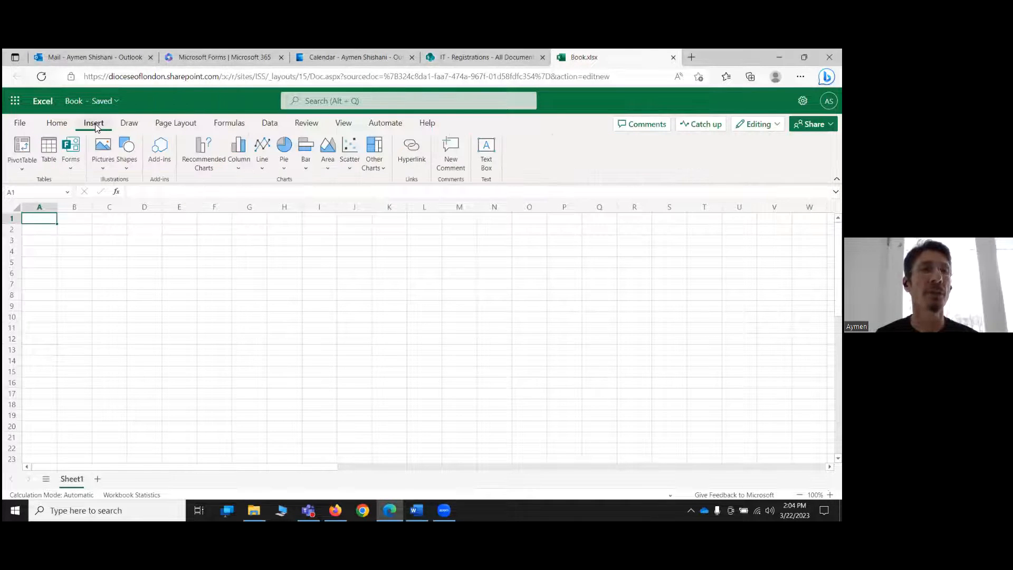
pyautogui.click(70, 153)
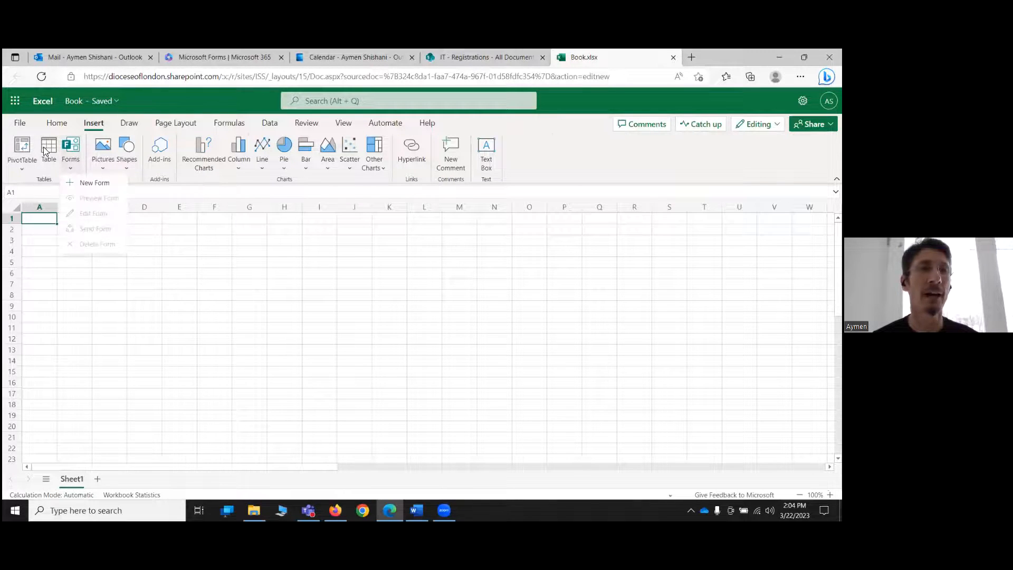
# - Create a new form linked to the Book workbook and title it "My first form"
pyautogui.click(94, 183)
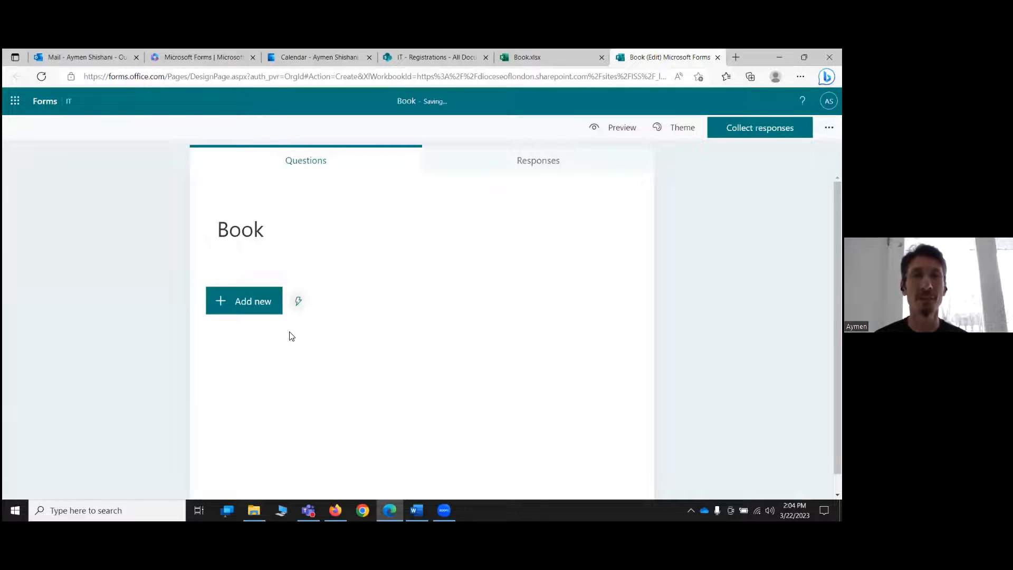
pyautogui.click(278, 227)
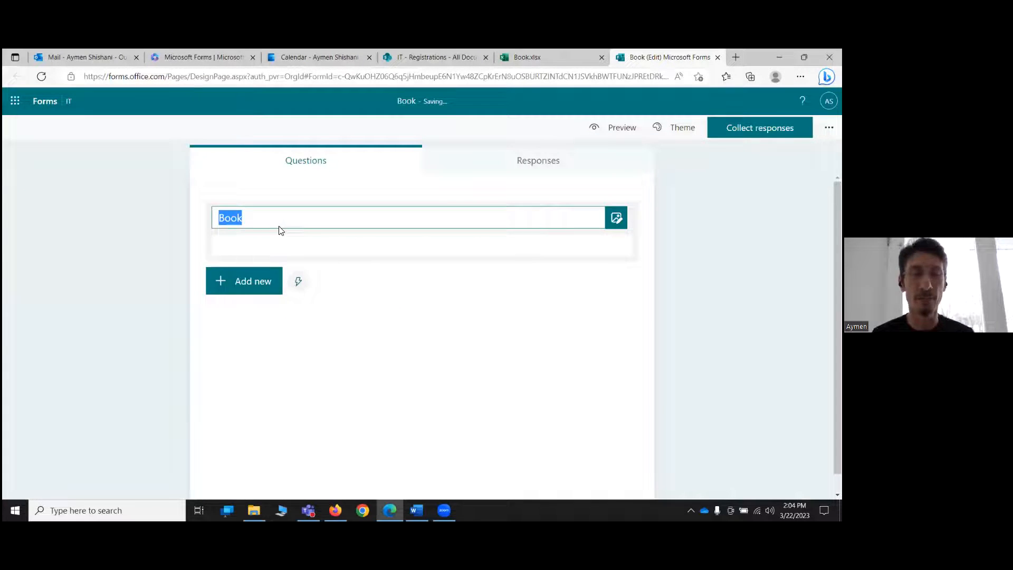
pyautogui.write('My first form')
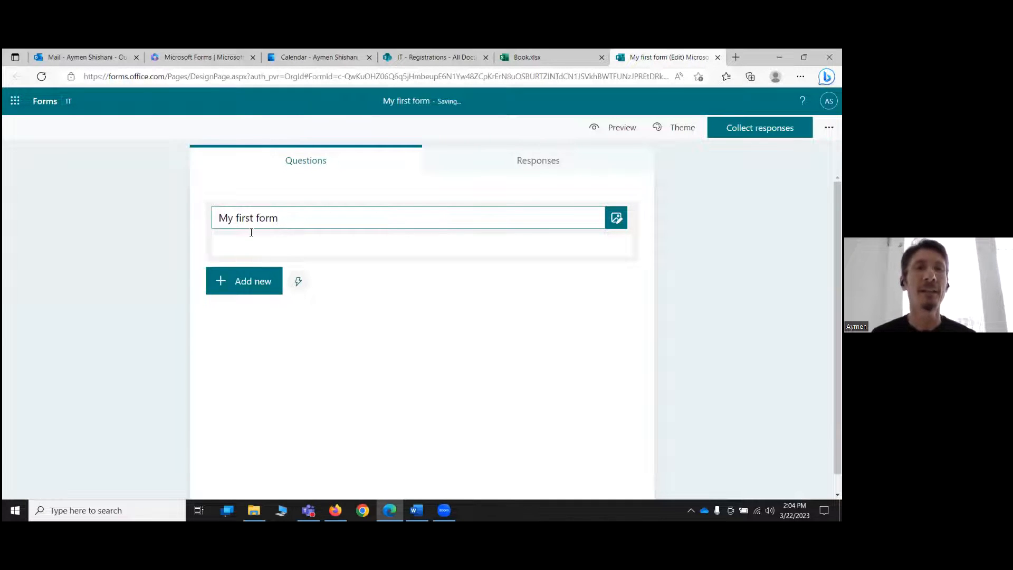
# - Add two short text questions to the form, titled "Name" and "Email"
pyautogui.click(244, 280)
pyautogui.click(327, 285)
pyautogui.write('Nam')
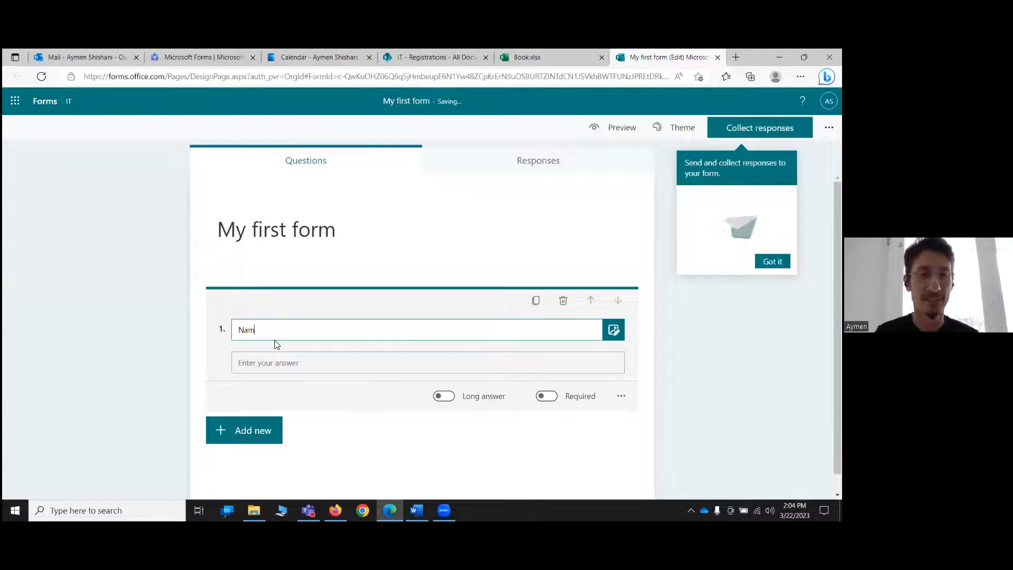
pyautogui.write('e')
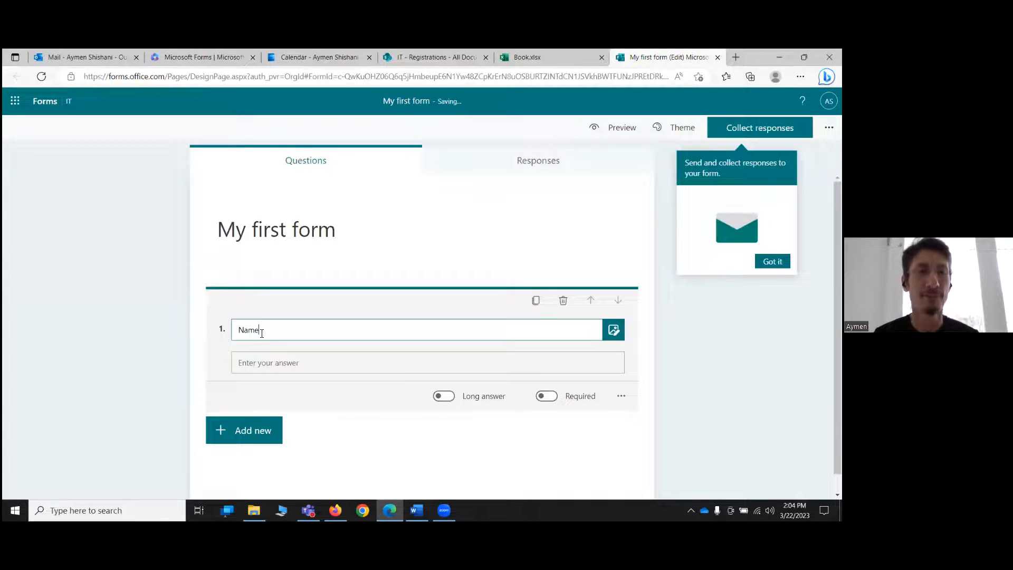
pyautogui.click(246, 438)
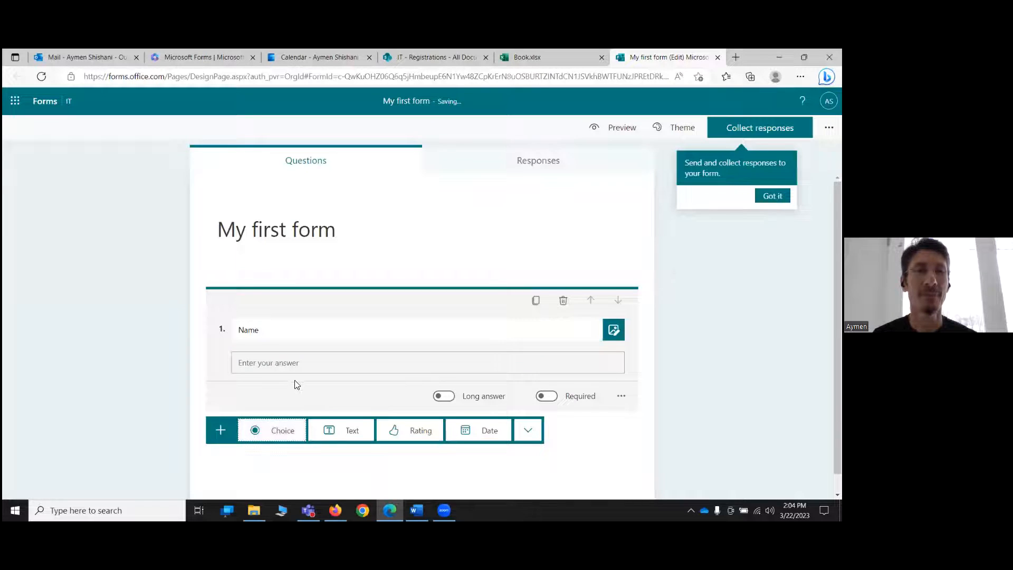
pyautogui.click(344, 431)
pyautogui.write('Email')
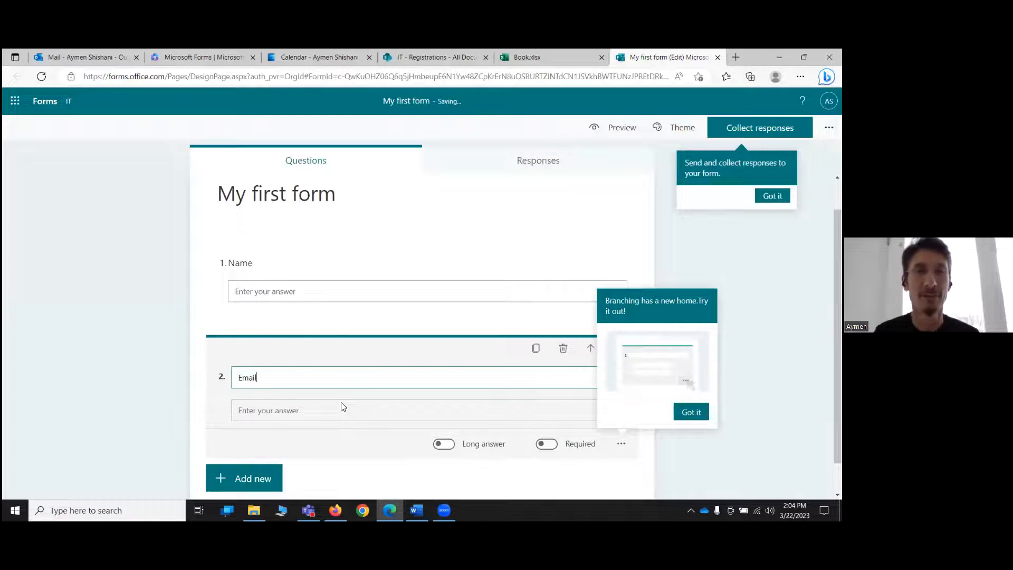
# - Add a date question titled "Birthdate" below the Email question
pyautogui.scroll(-1, 334, 398)
pyautogui.click(243, 440)
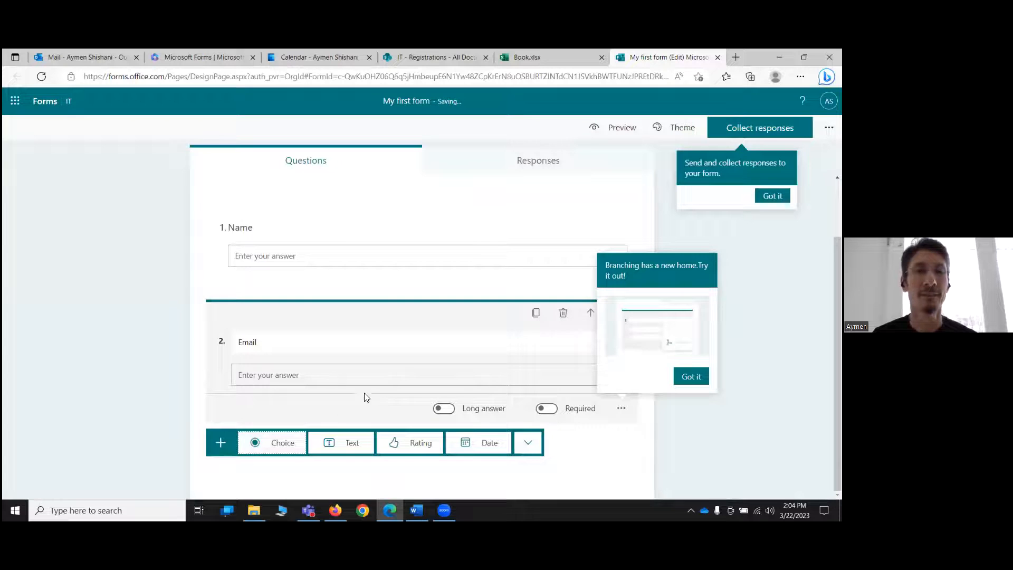
pyautogui.click(477, 442)
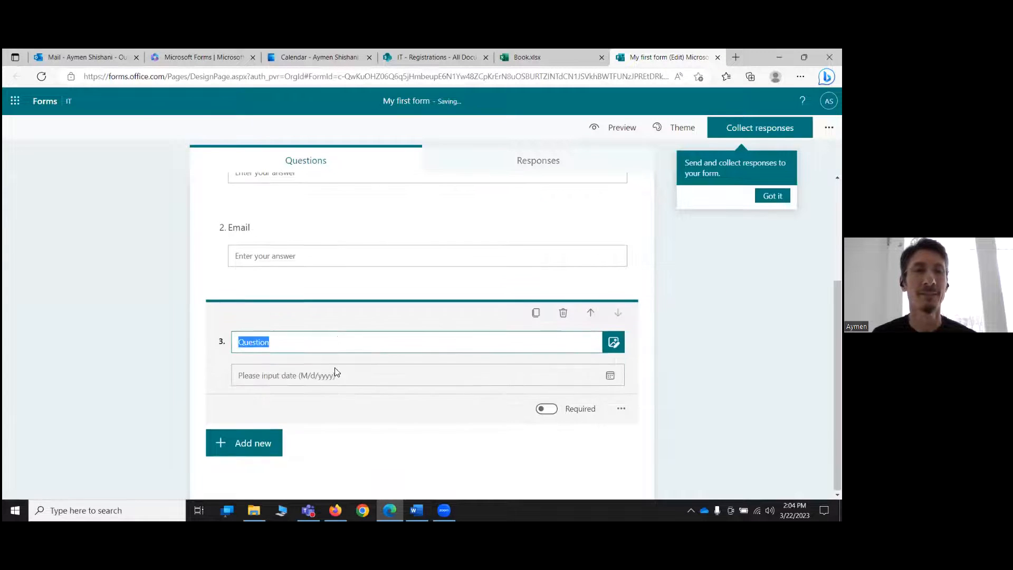
pyautogui.write('Birthdate')
# - Add a Likert question below Birthdate, keeping its default question, statement and option texts
pyautogui.click(247, 443)
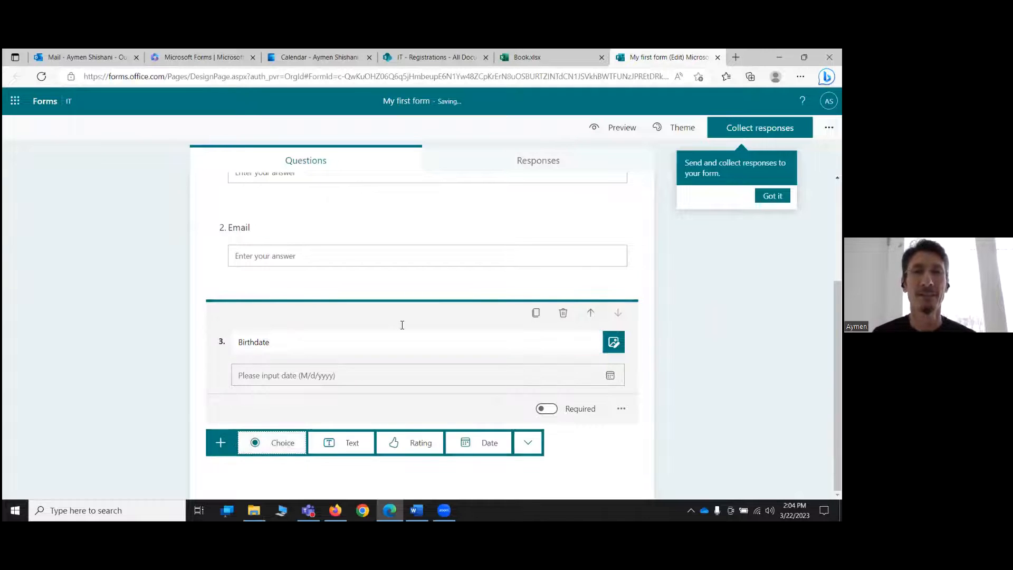
pyautogui.click(527, 443)
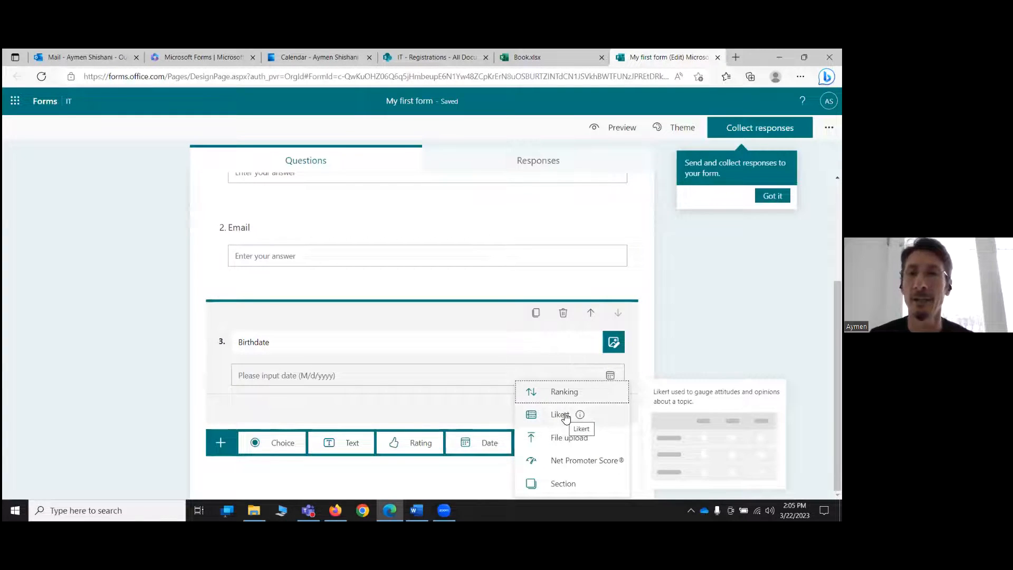
pyautogui.click(560, 415)
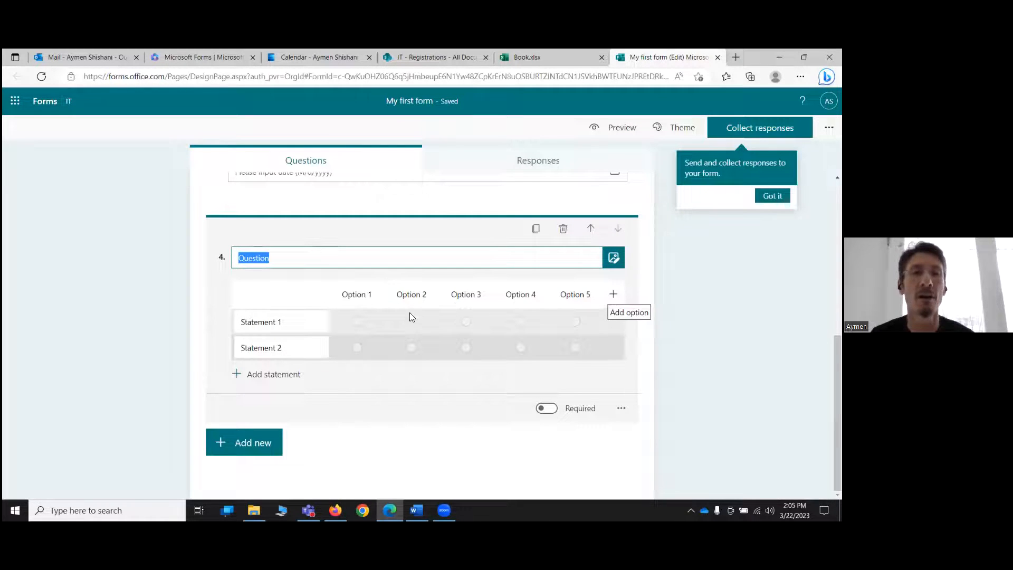
pyautogui.click(292, 326)
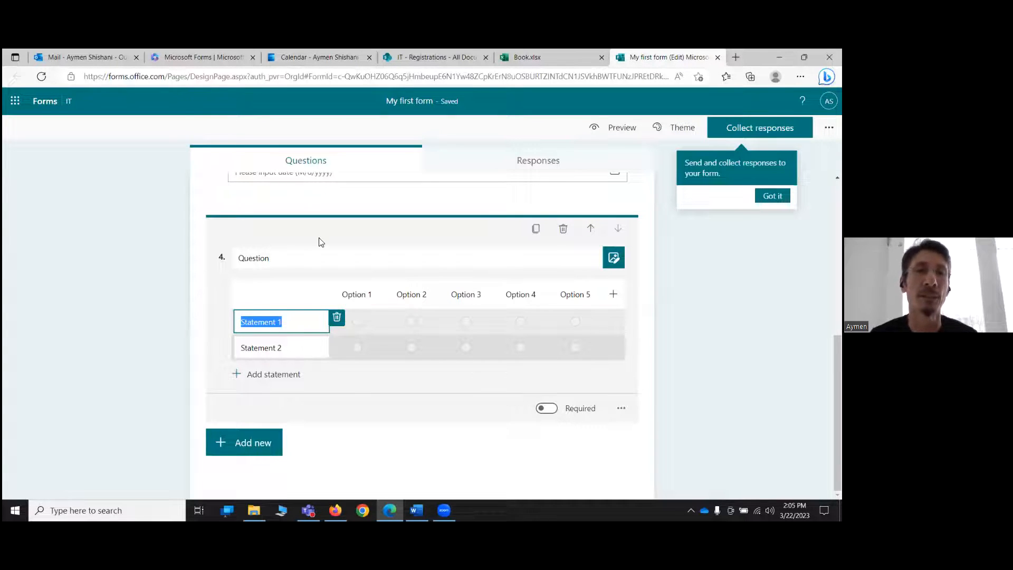
pyautogui.click(290, 256)
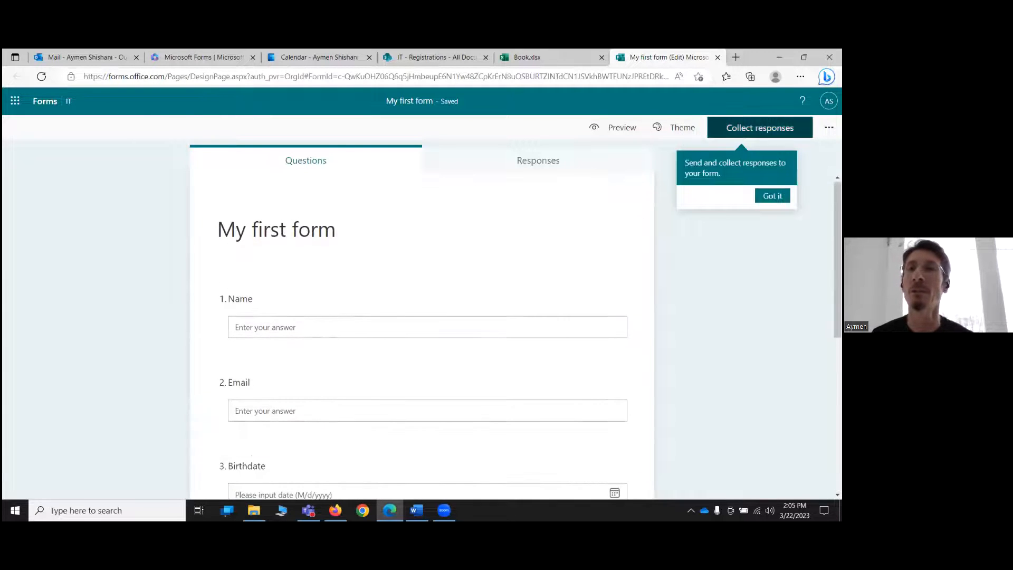
# - Review the form's response settings and its send-and-collect options, and close the form to return to the workbook
pyautogui.click(756, 177)
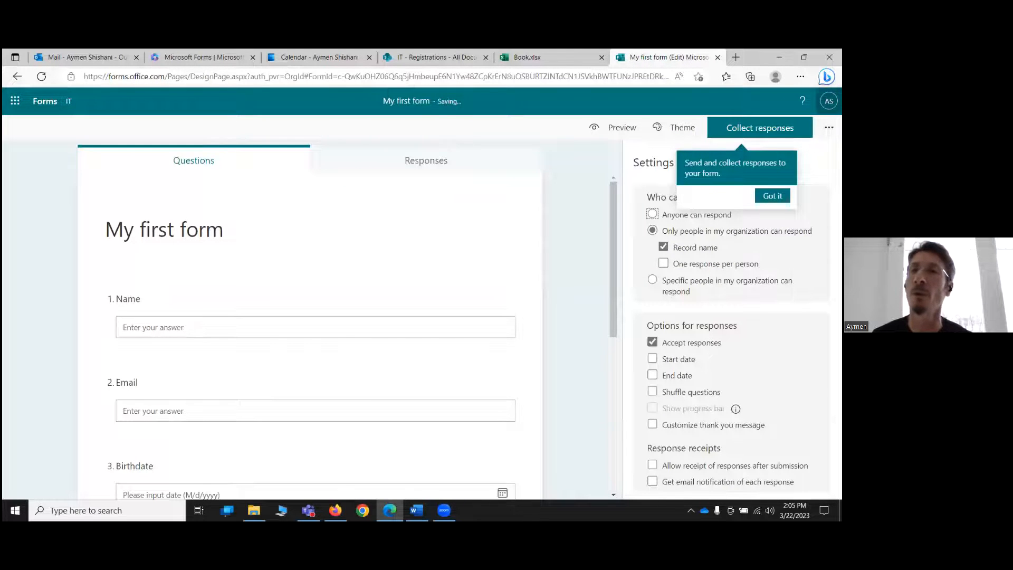
pyautogui.click(829, 127)
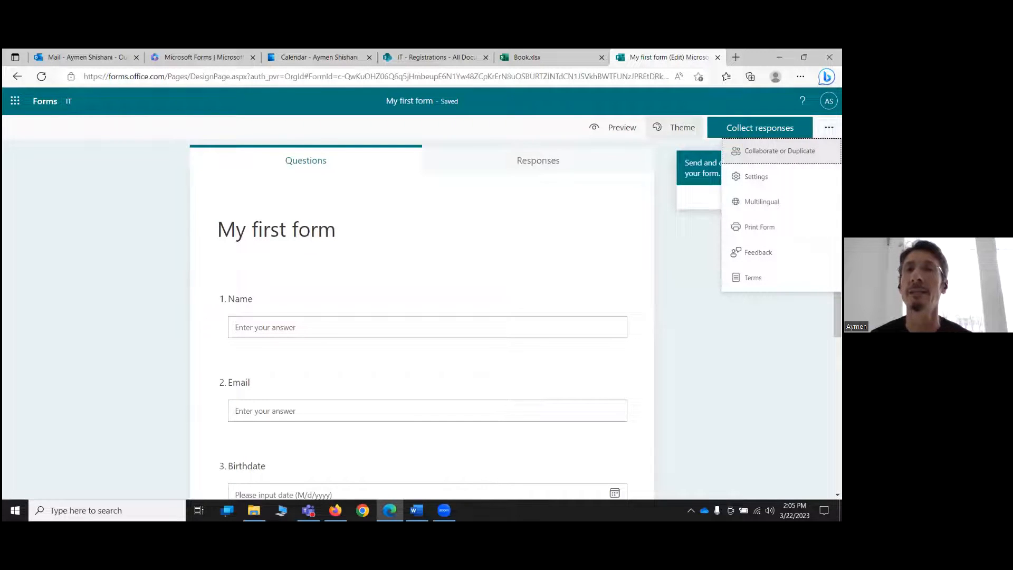
pyautogui.click(760, 127)
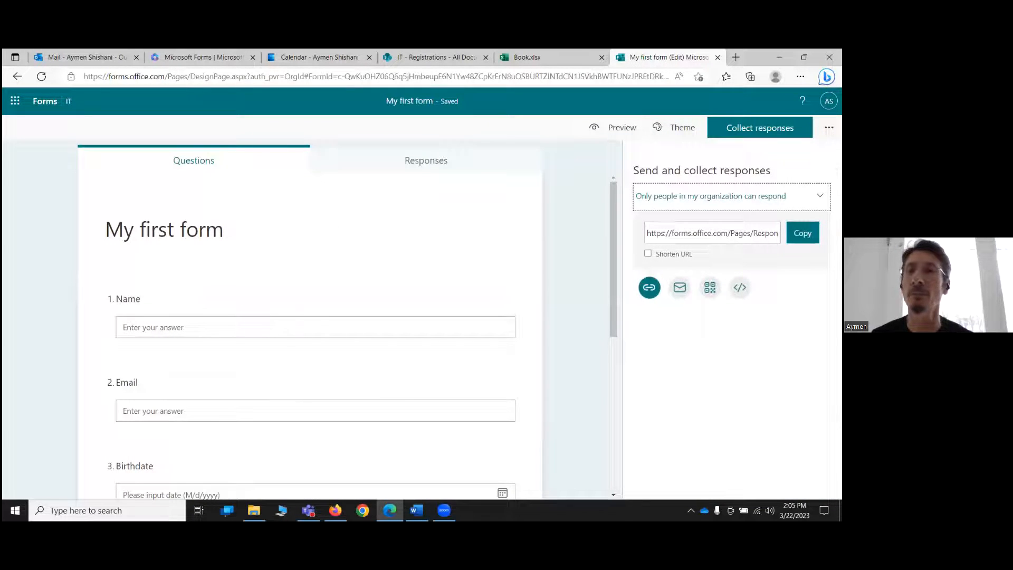
pyautogui.click(829, 127)
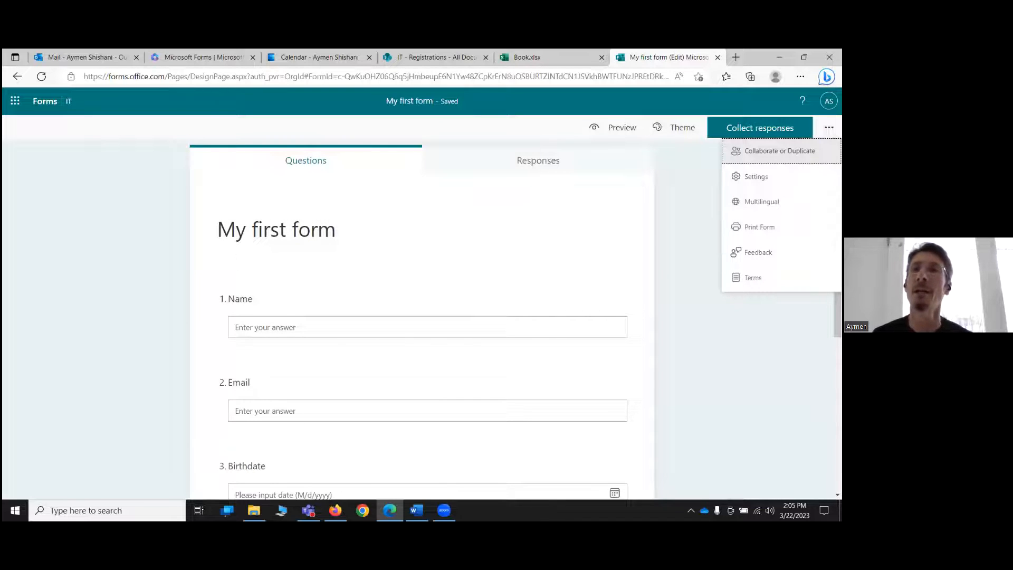
pyautogui.click(718, 57)
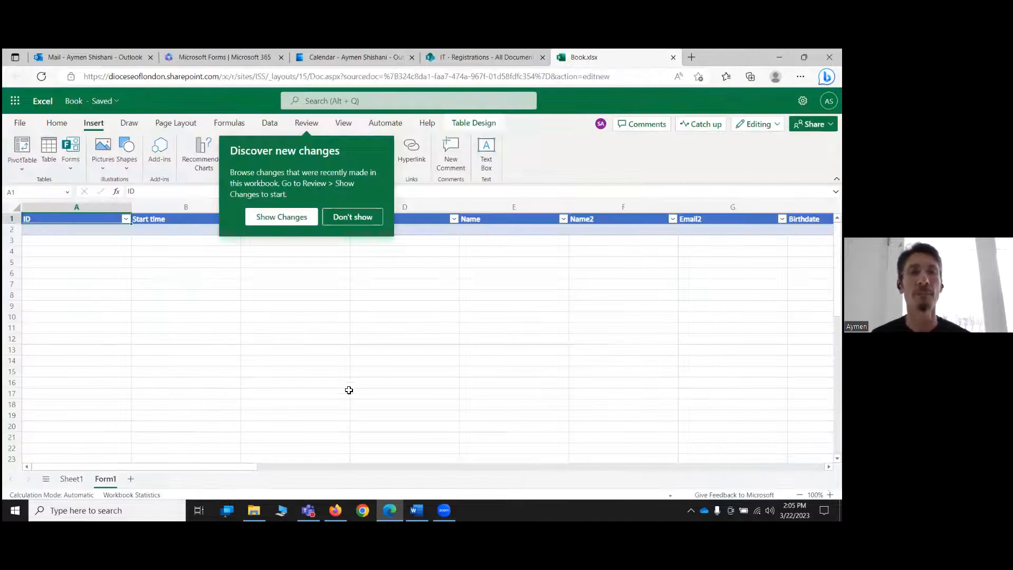
# - Examine the response columns from ID to Name2 on the Form1 sheet, and dismiss the "Discover new changes" tip
pyautogui.click(243, 306)
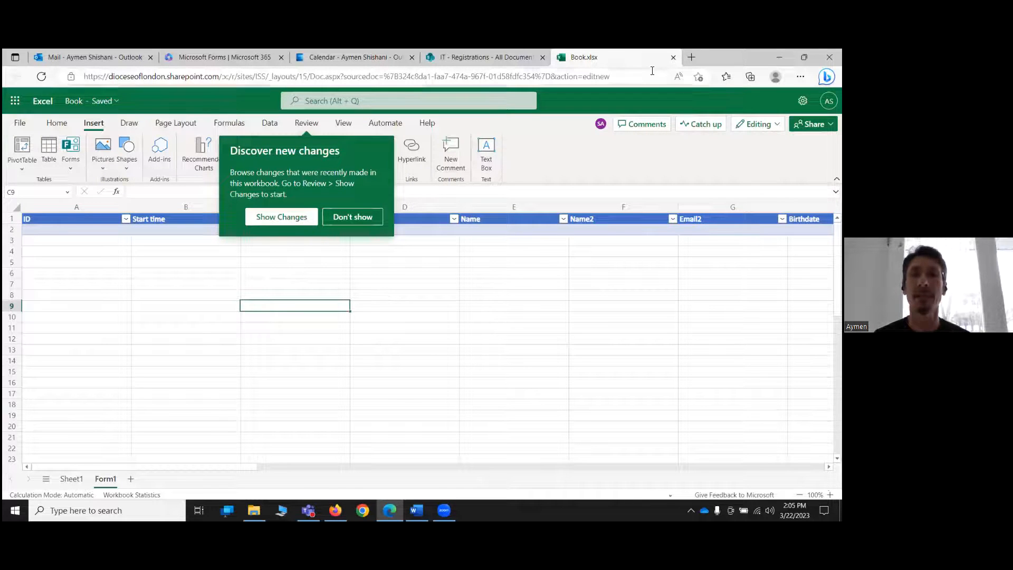
pyautogui.click(72, 478)
pyautogui.click(105, 479)
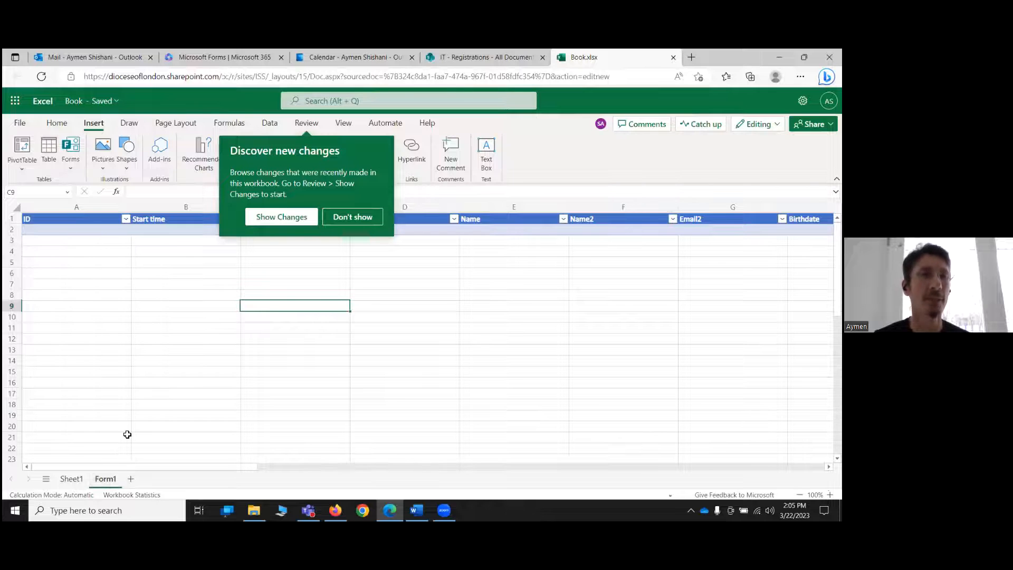
pyautogui.click(342, 216)
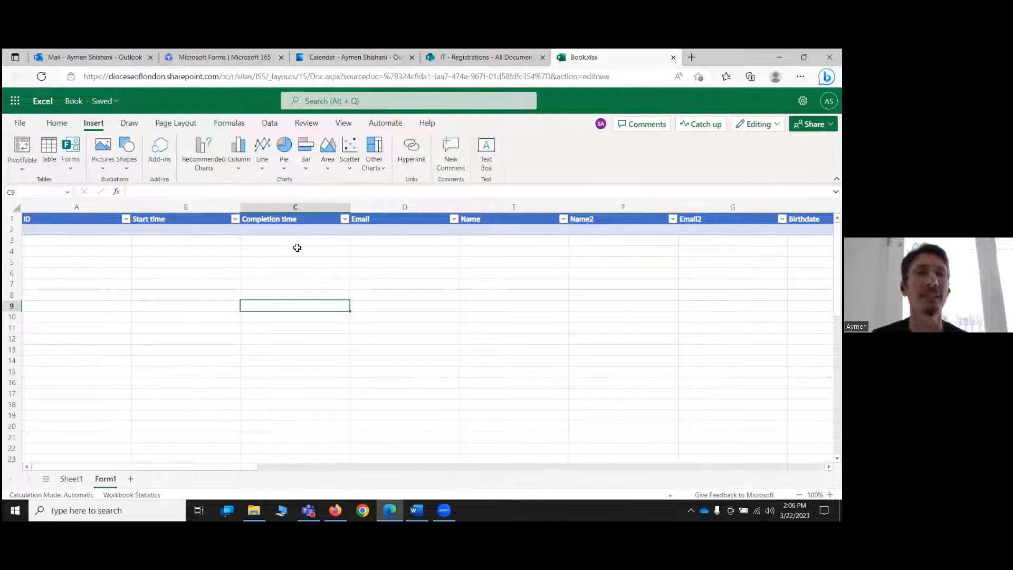
pyautogui.click(94, 238)
pyautogui.click(164, 239)
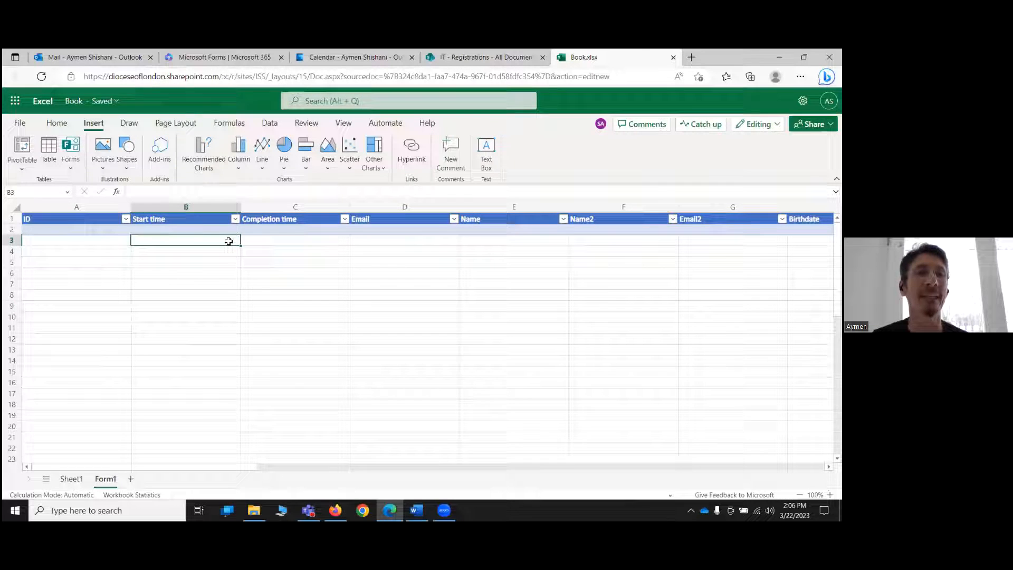
pyautogui.click(279, 239)
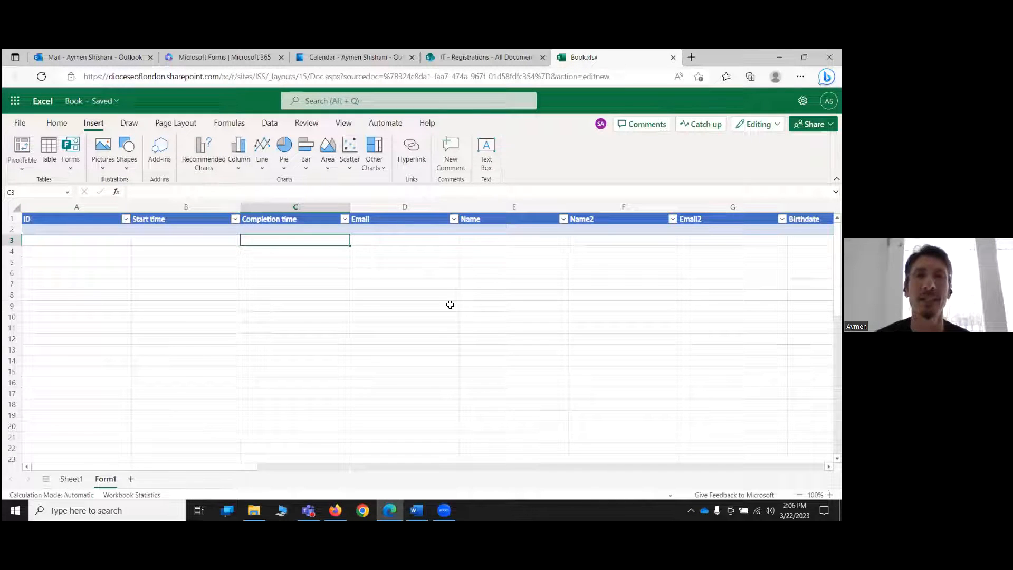
pyautogui.click(433, 239)
pyautogui.click(507, 240)
pyautogui.click(605, 243)
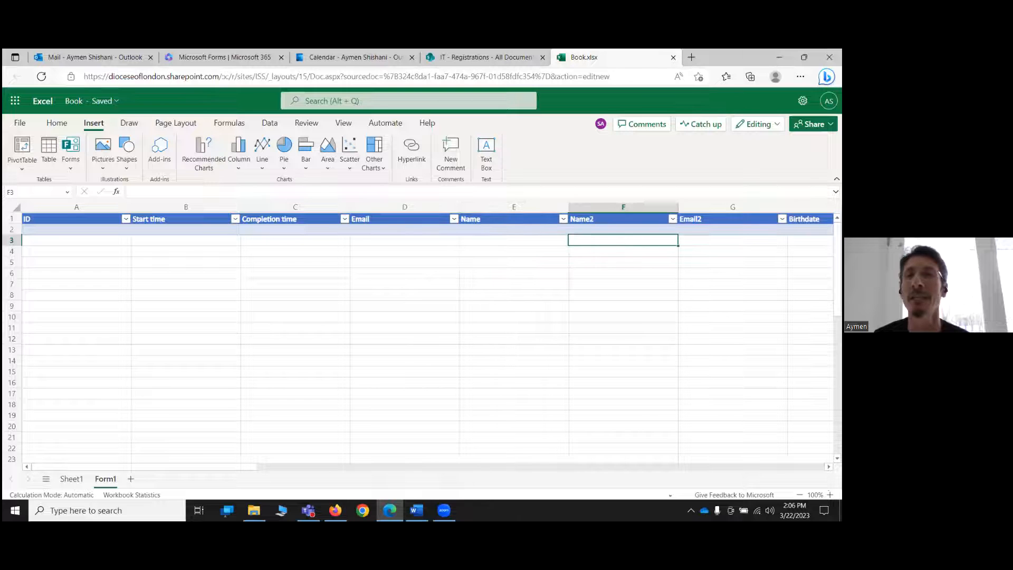
pyautogui.moveTo(240, 467); pyautogui.dragTo(122, 452)
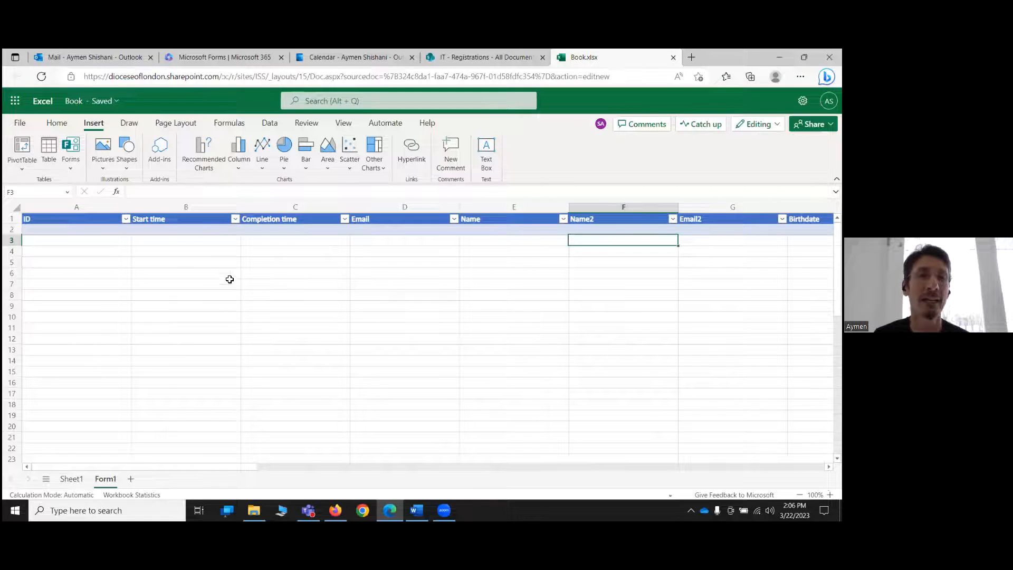
# - Close the workbook, and briefly reopen Book.xlsx from the Registrations folder to check that it holds the form's response table
pyautogui.click(673, 57)
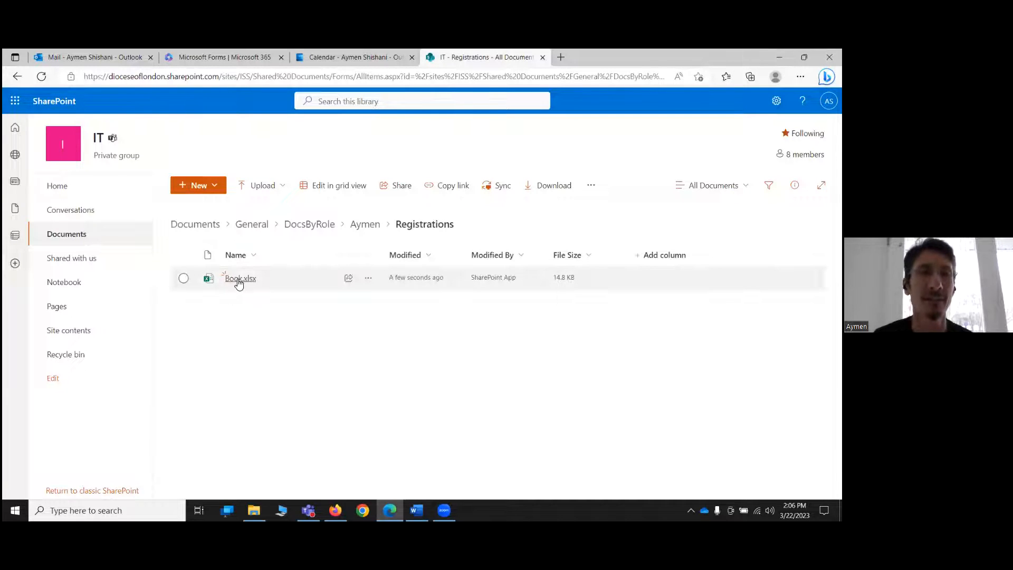
pyautogui.moveTo(240, 283)
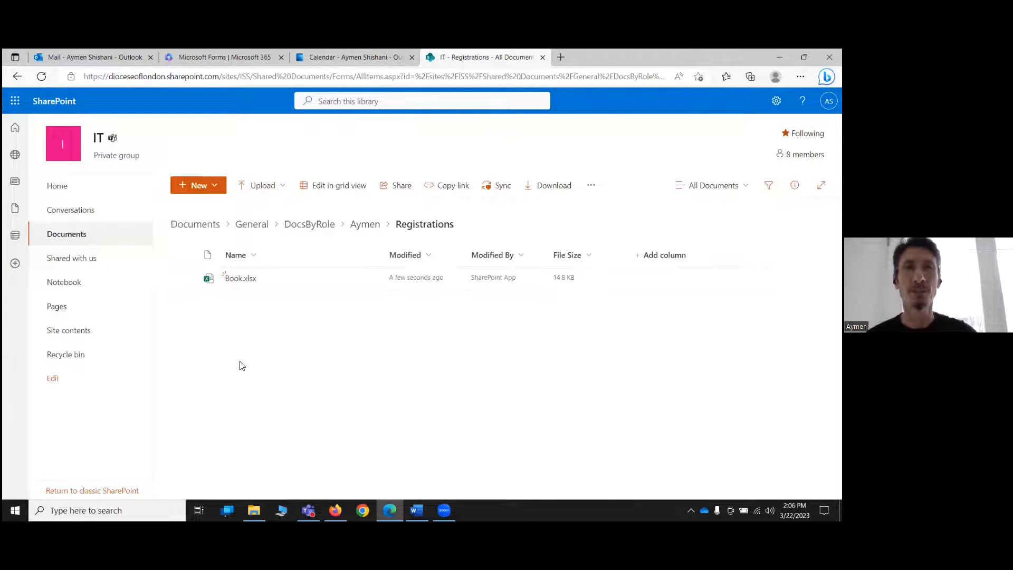
pyautogui.click(242, 279)
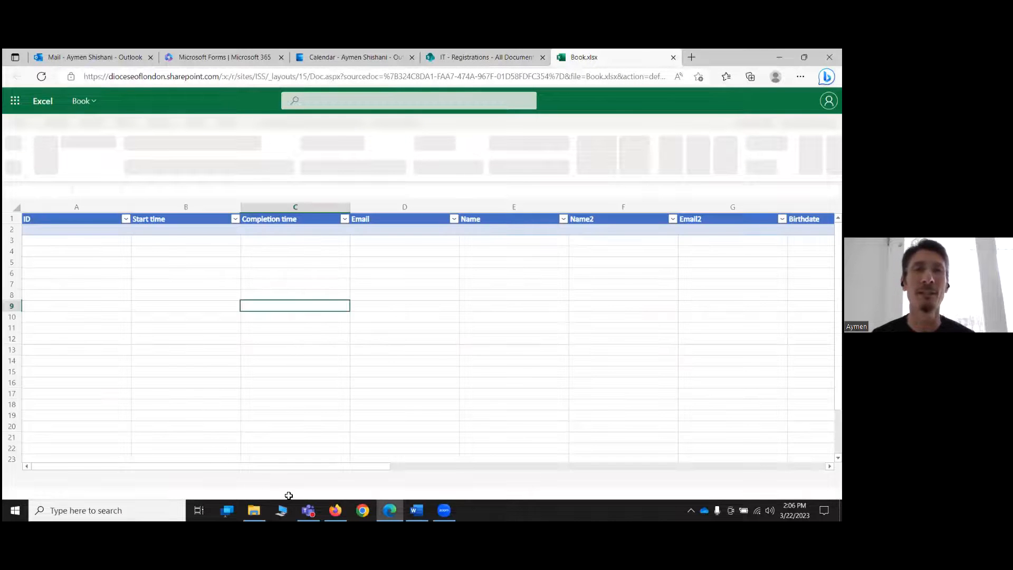
pyautogui.click(673, 57)
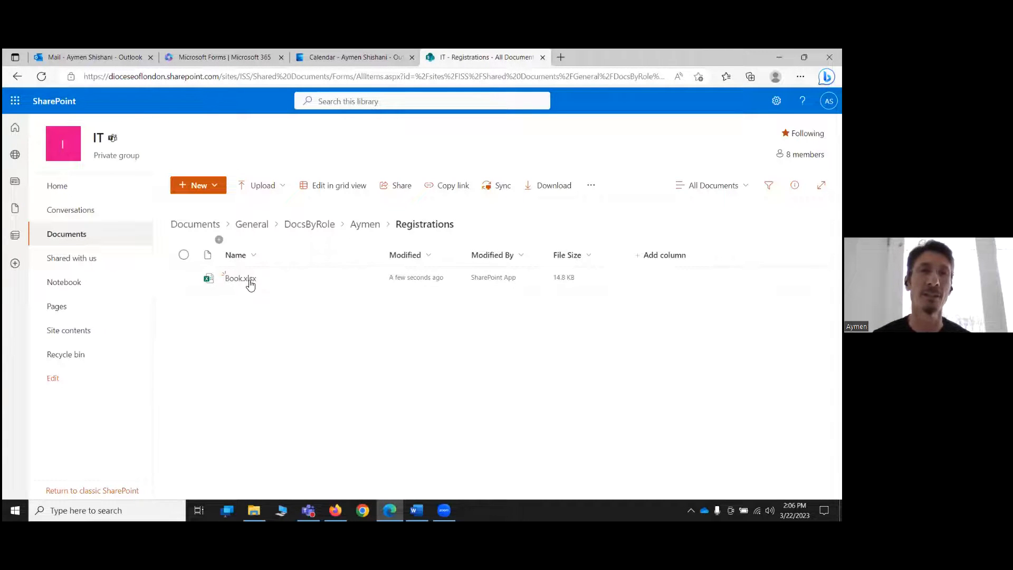
# - Close the SharePoint Registrations library and the Microsoft Forms page
pyautogui.moveTo(241, 282)
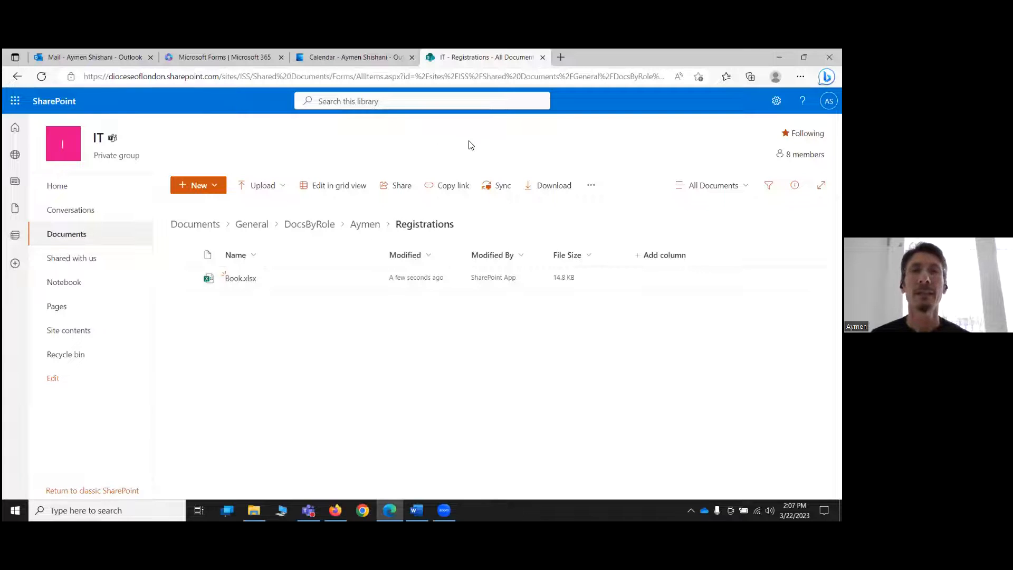
pyautogui.click(542, 57)
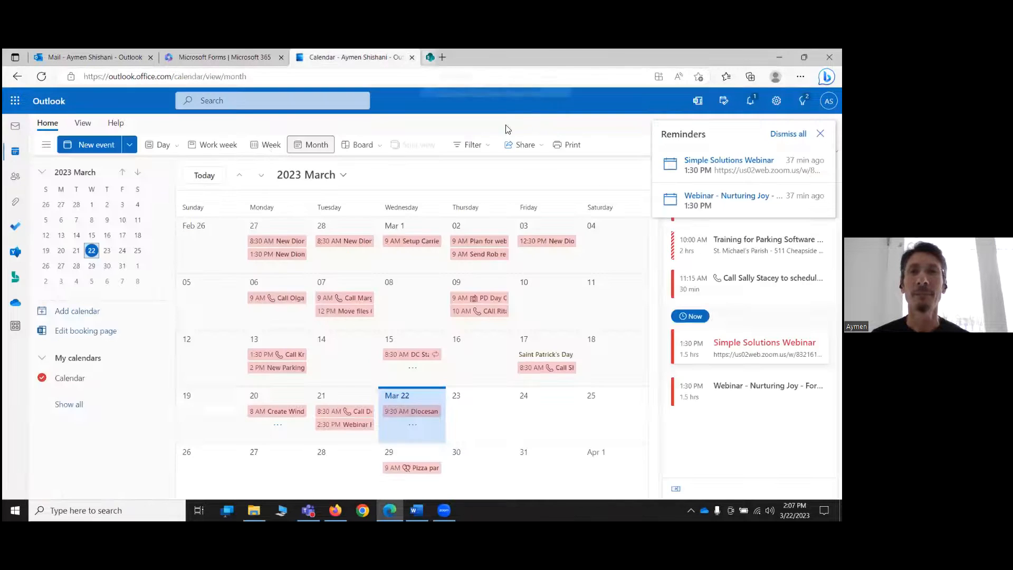
pyautogui.click(229, 57)
pyautogui.click(281, 57)
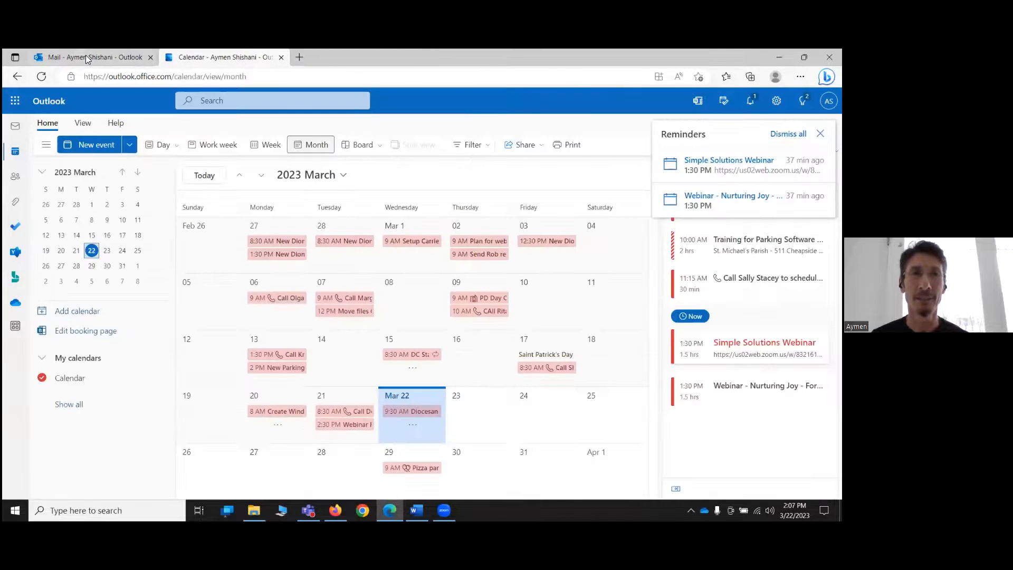
# - Switch to Outlook mail and discard the unsent draft containing the form link
pyautogui.click(103, 60)
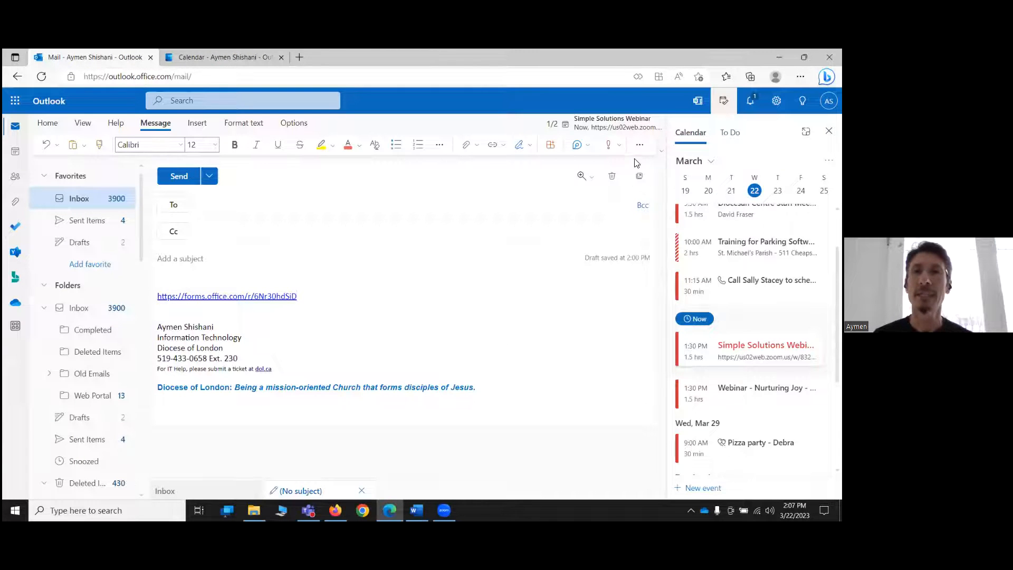
pyautogui.click(612, 175)
pyautogui.click(425, 317)
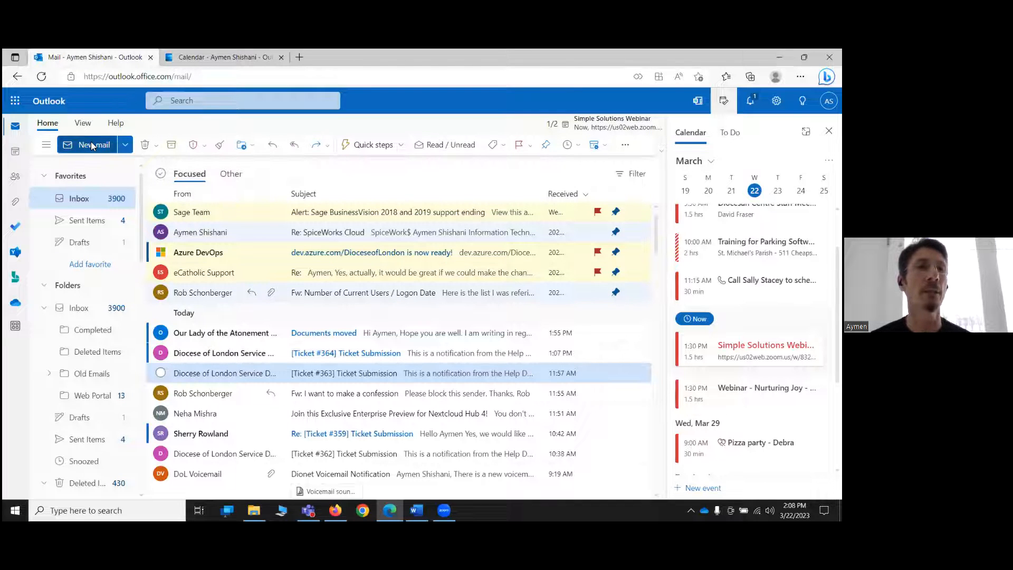
# - Start a new email and address it to two colleagues from the suggested contacts
pyautogui.press('n')
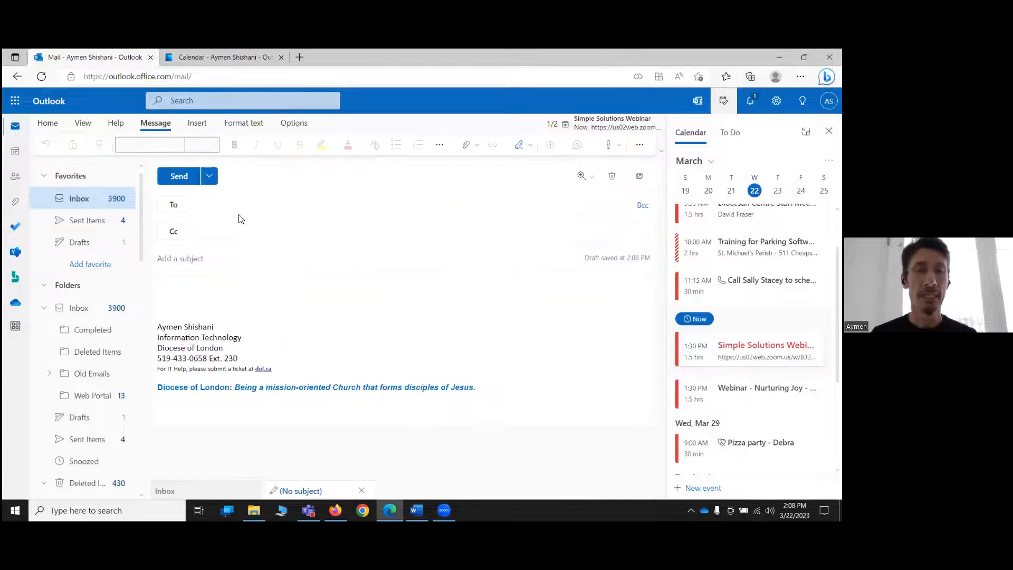
pyautogui.write('rob')
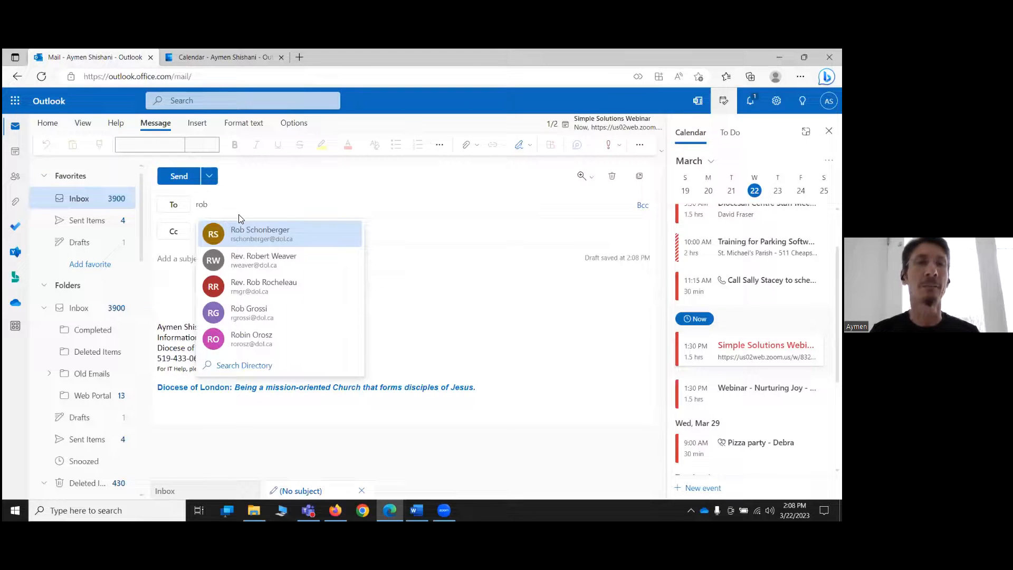
pyautogui.press('Return')
pyautogui.press('Tab')
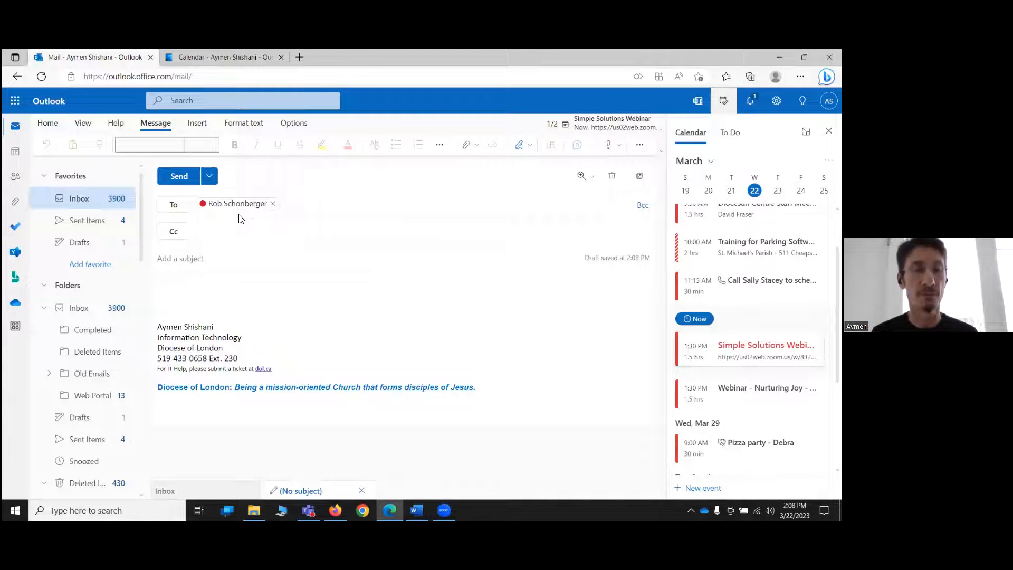
pyautogui.click(324, 207)
pyautogui.write('cla')
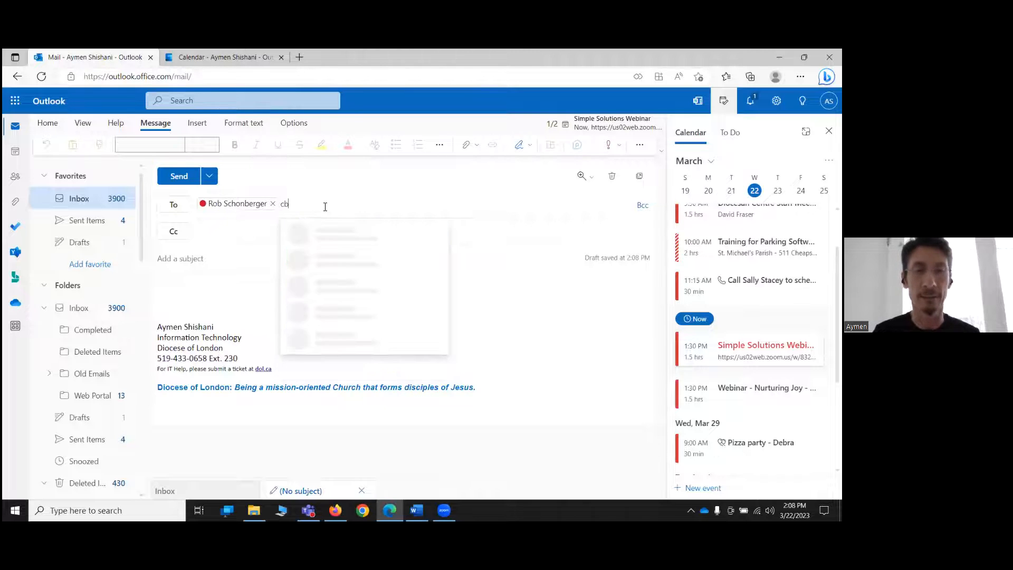
pyautogui.click(330, 233)
# - Enter "Meeting next week" as the email's subject and place the cursor in the message body
pyautogui.click(220, 262)
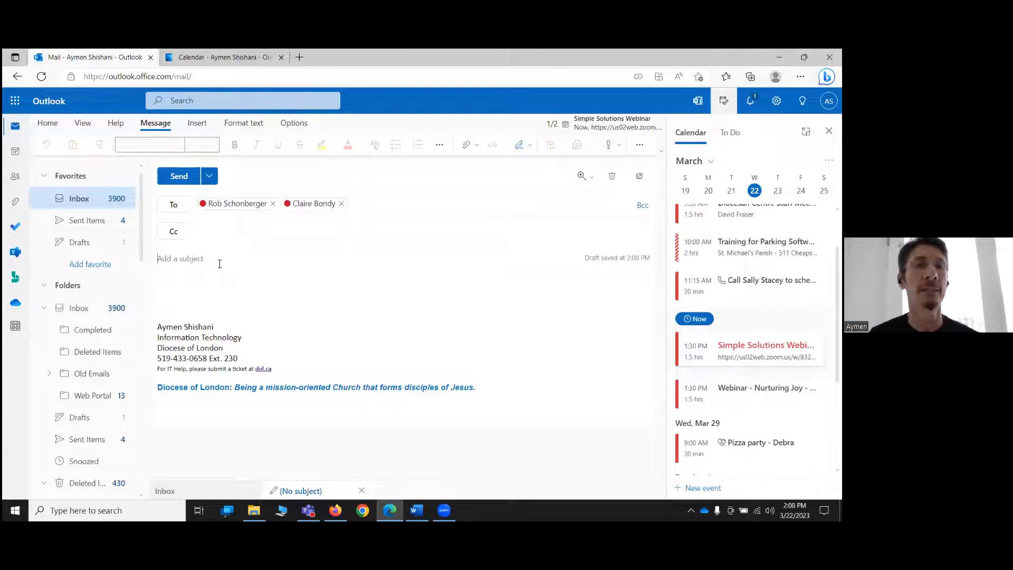
pyautogui.write('Meet')
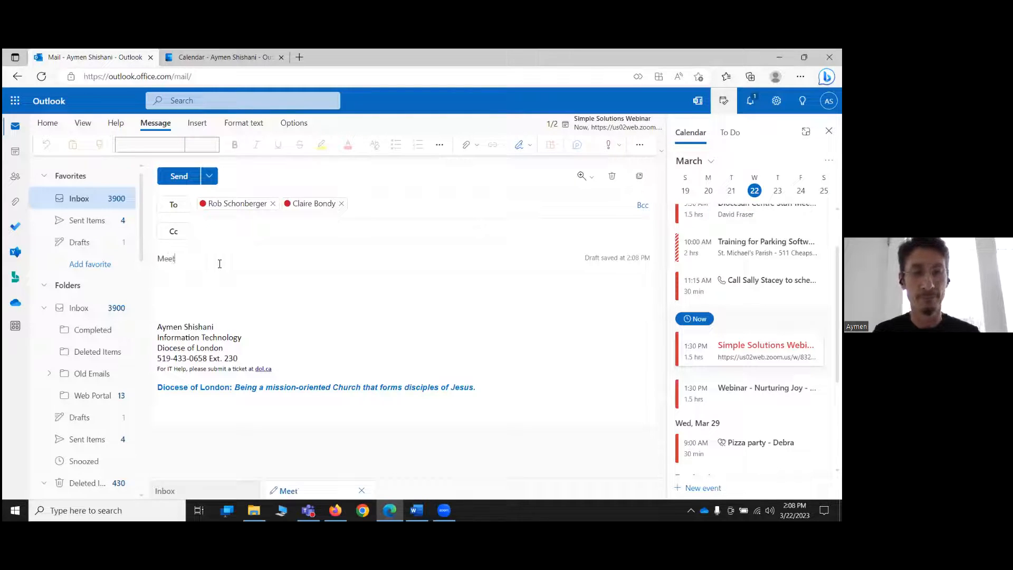
pyautogui.write('ing next week')
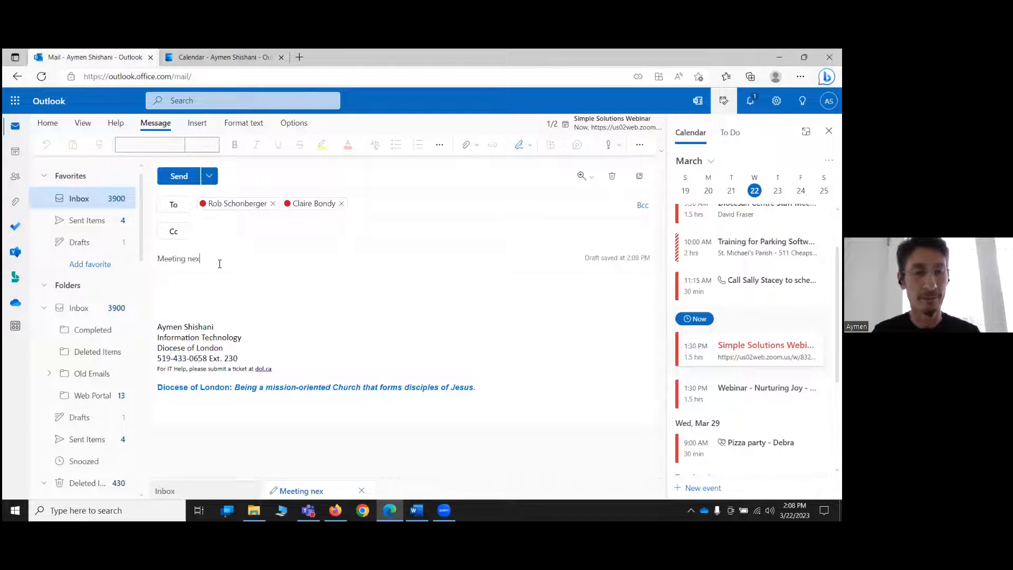
pyautogui.click(204, 289)
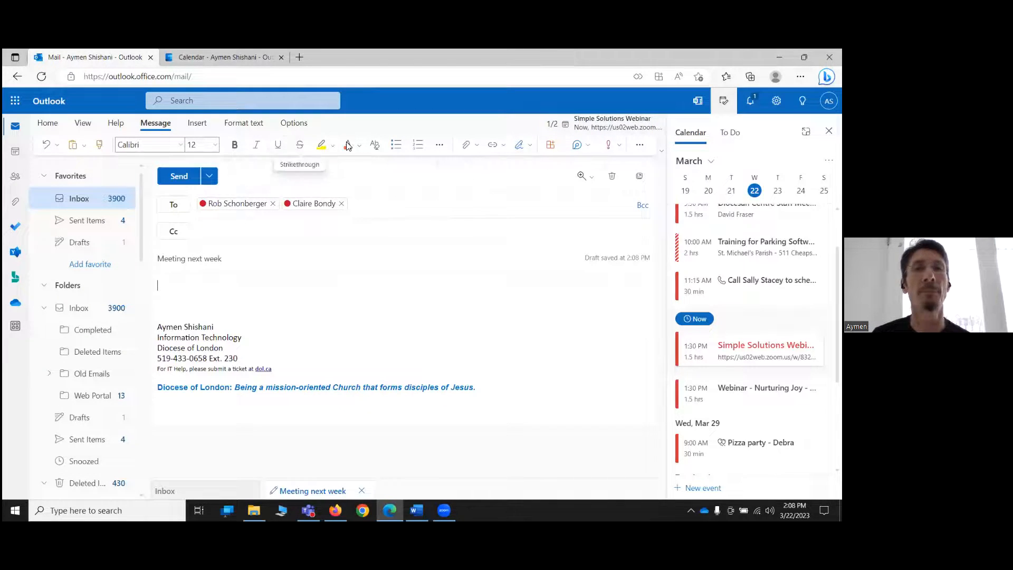
# - Start a scheduling poll in the email and select 10:00 AM on 2023-03-29 as a proposed time
pyautogui.click(639, 148)
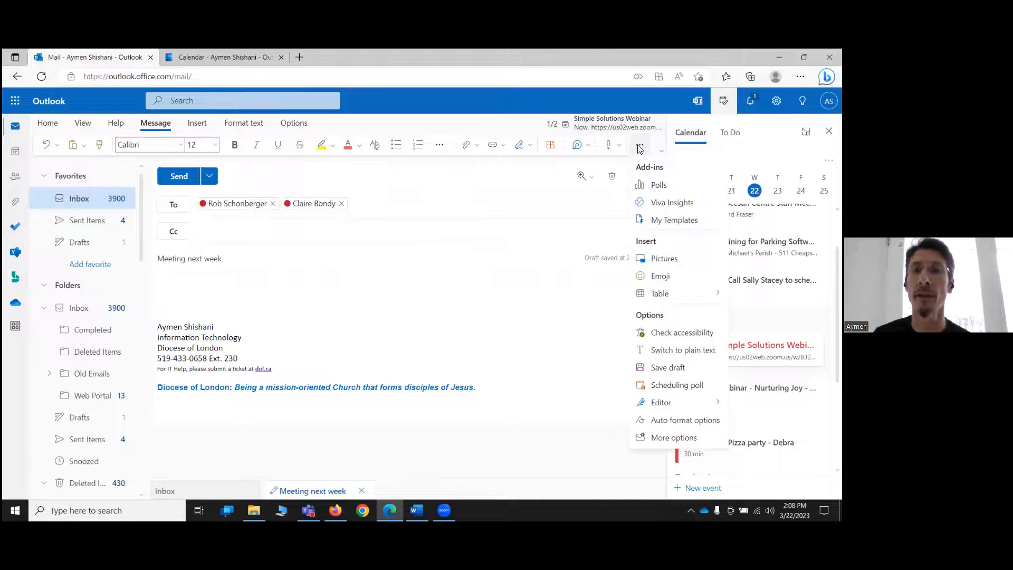
pyautogui.click(675, 385)
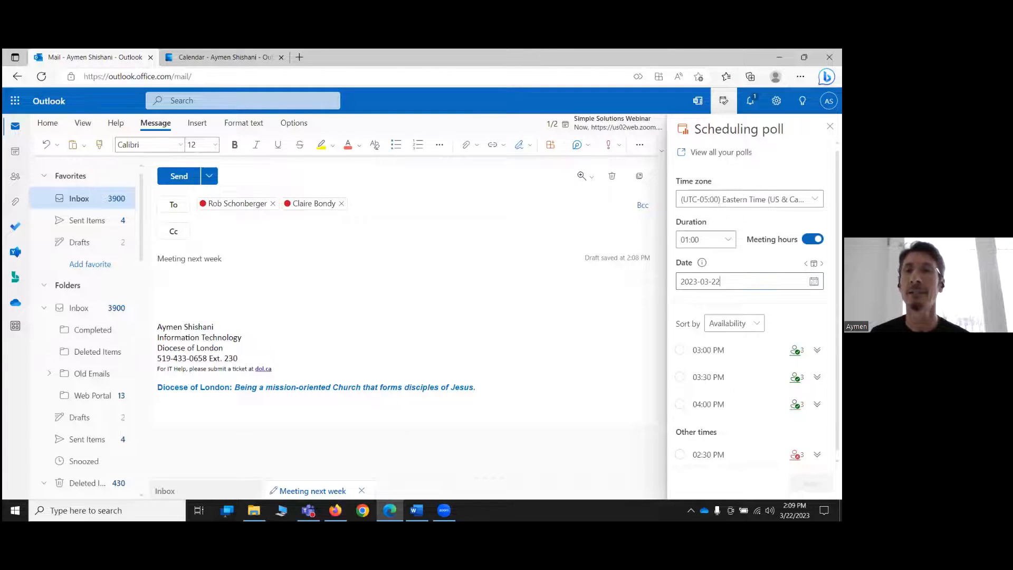
pyautogui.click(749, 281)
pyautogui.click(750, 281)
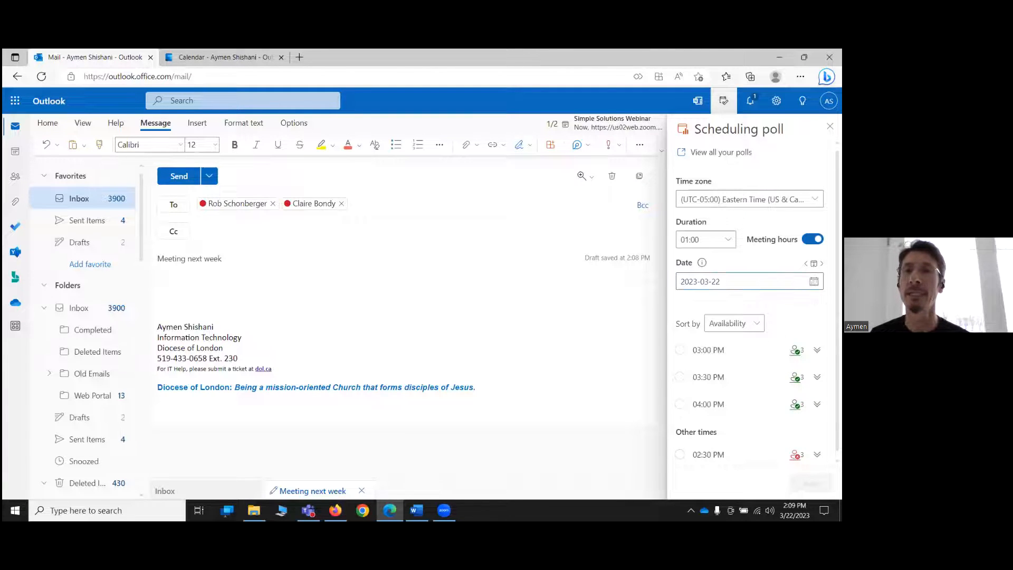
pyautogui.click(750, 281)
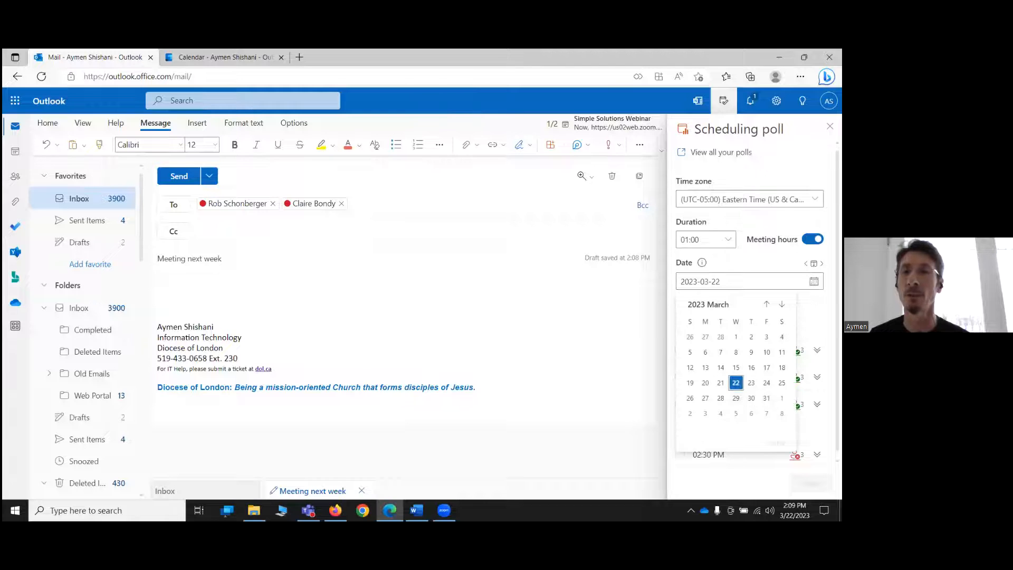
pyautogui.click(736, 398)
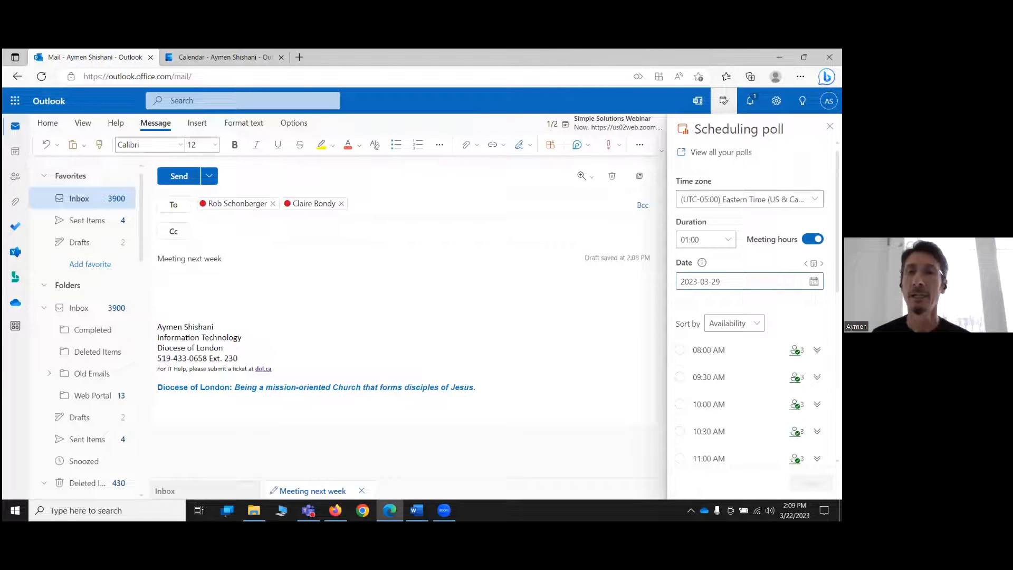
pyautogui.scroll(-1, 749, 317)
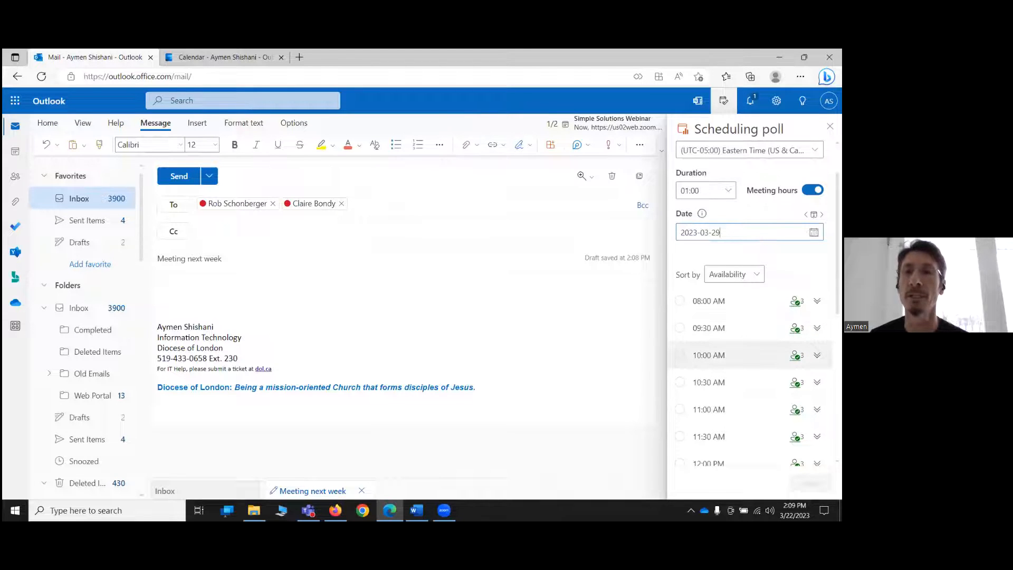
pyautogui.click(680, 356)
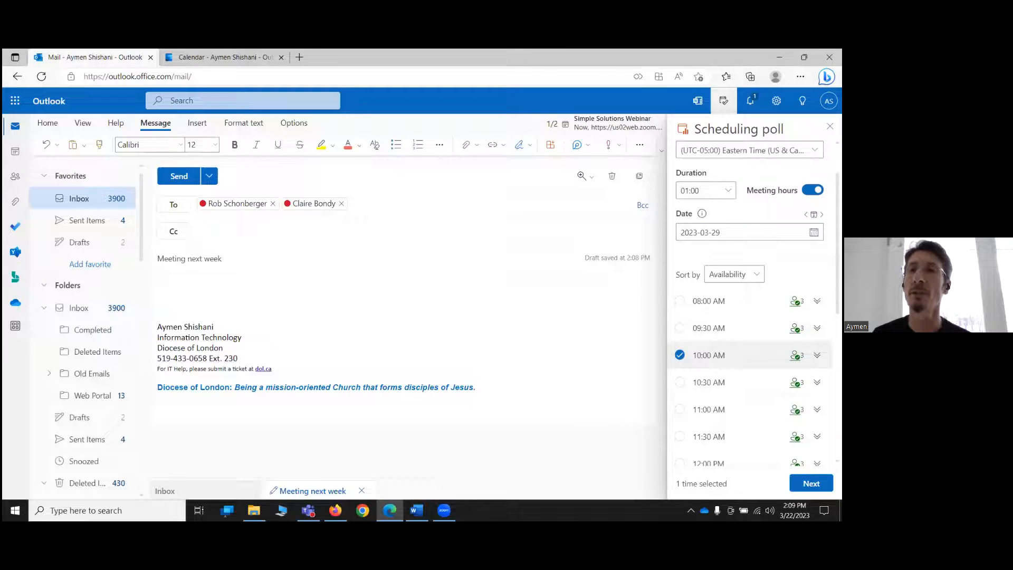
# - Add 02:30 PM on 2023-03-30 as a second proposed time and continue to the poll's final options
pyautogui.click(821, 215)
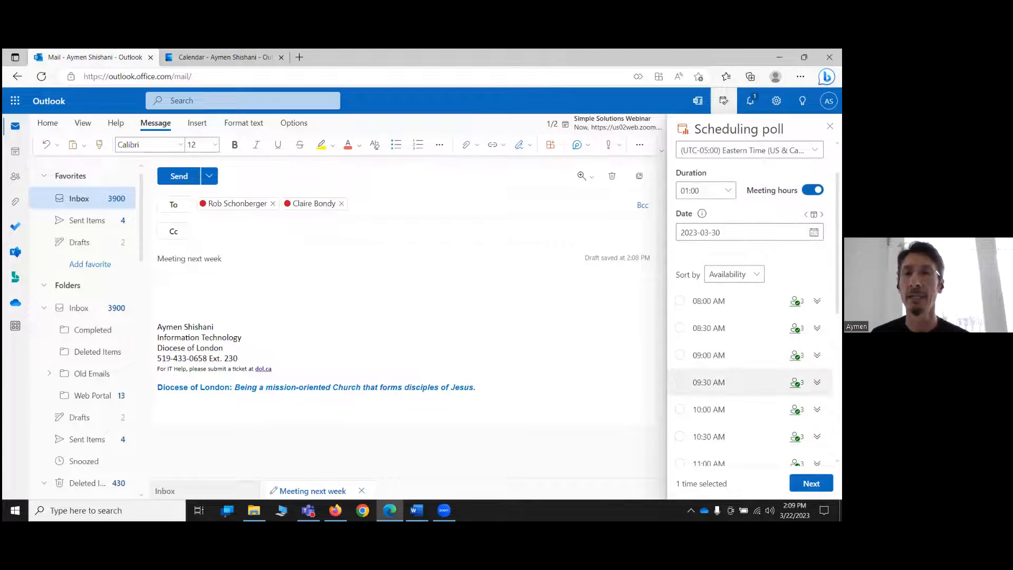
pyautogui.scroll(-5, 681, 411)
pyautogui.click(680, 299)
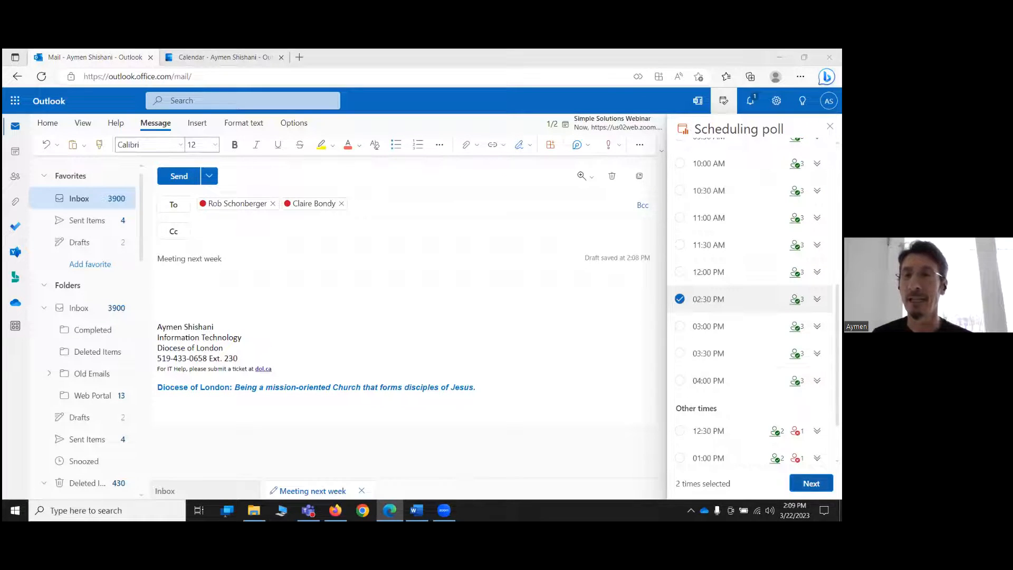
pyautogui.click(811, 483)
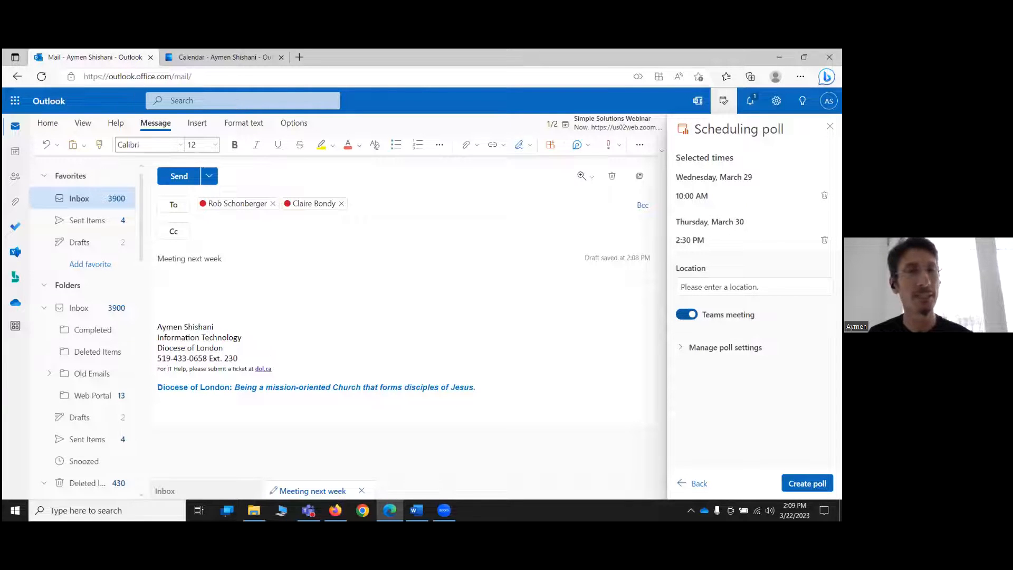
# - Review the Teams meeting option and the poll settings, leaving Teams meeting on, and create the scheduling poll
pyautogui.click(686, 314)
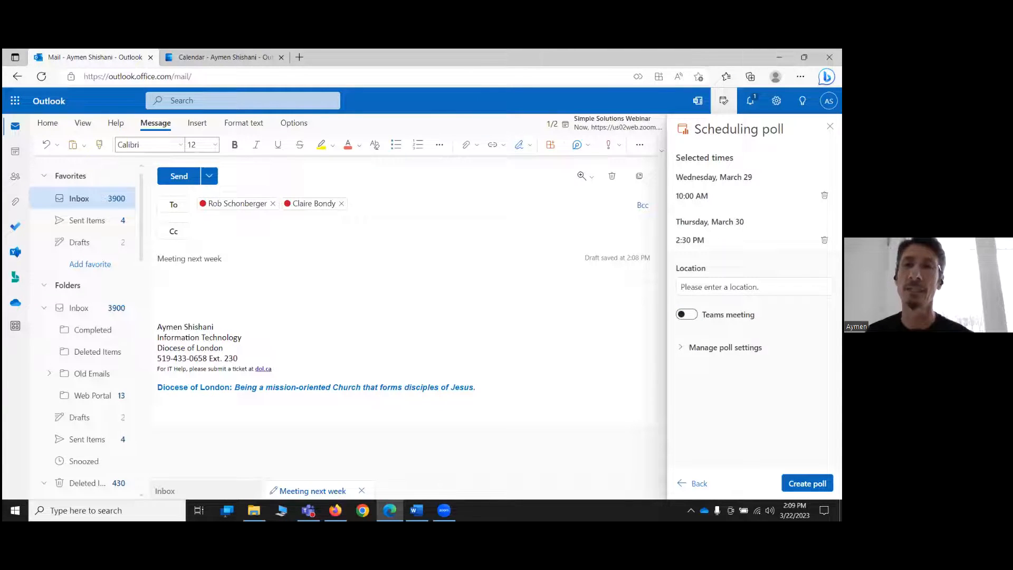
pyautogui.click(686, 315)
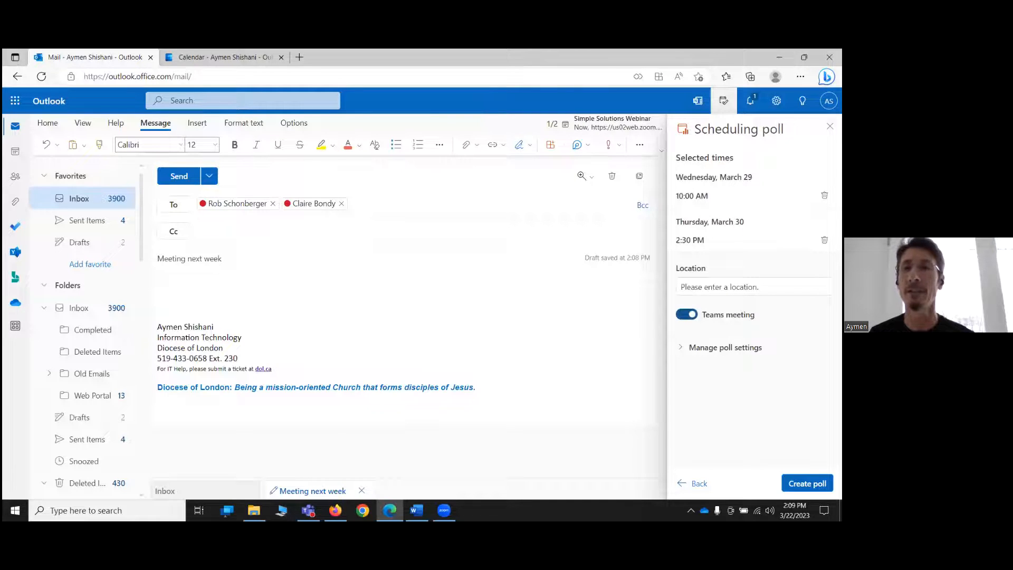
pyautogui.click(682, 348)
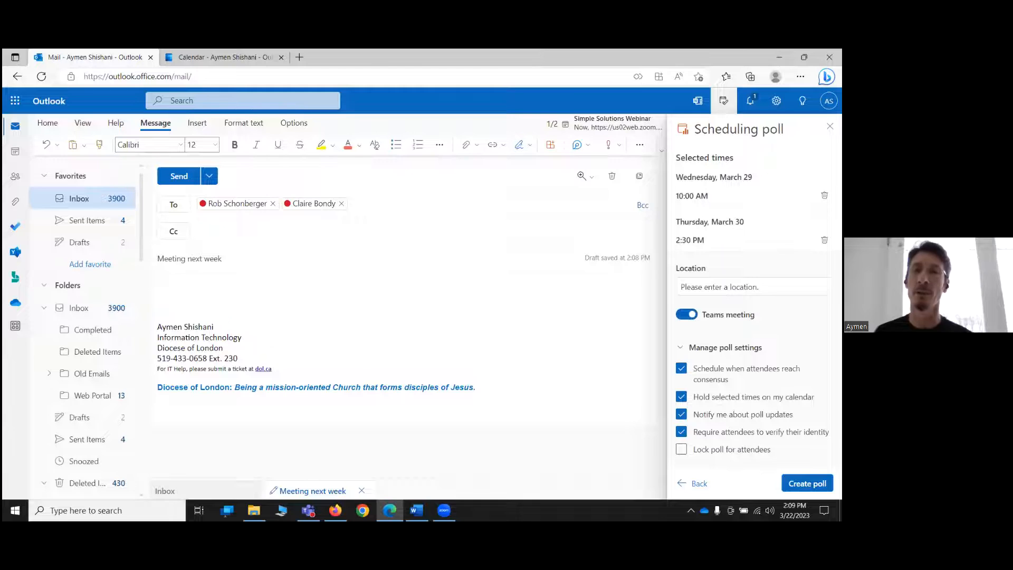
pyautogui.moveTo(683, 369)
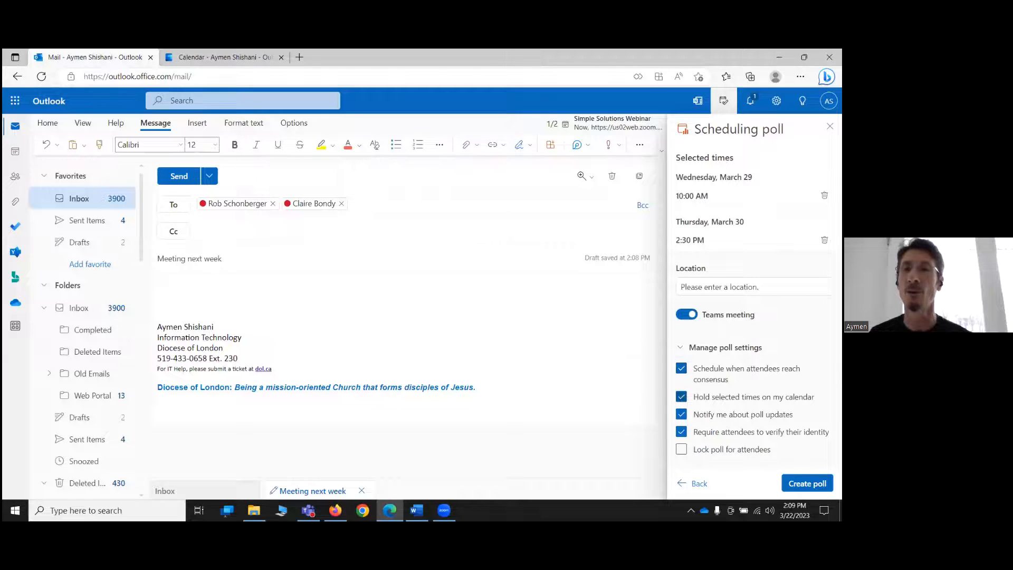
pyautogui.moveTo(682, 397)
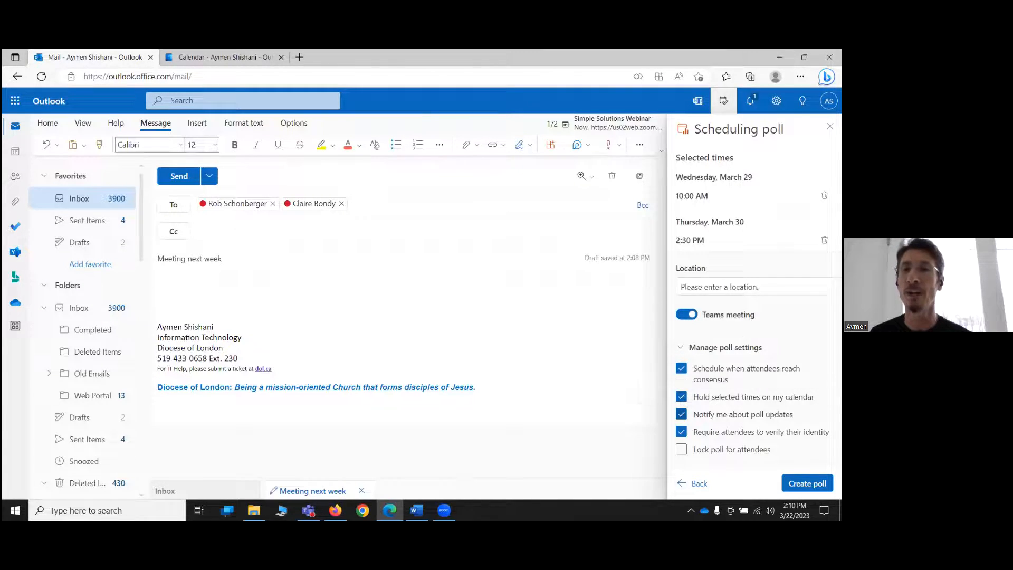
pyautogui.moveTo(681, 415)
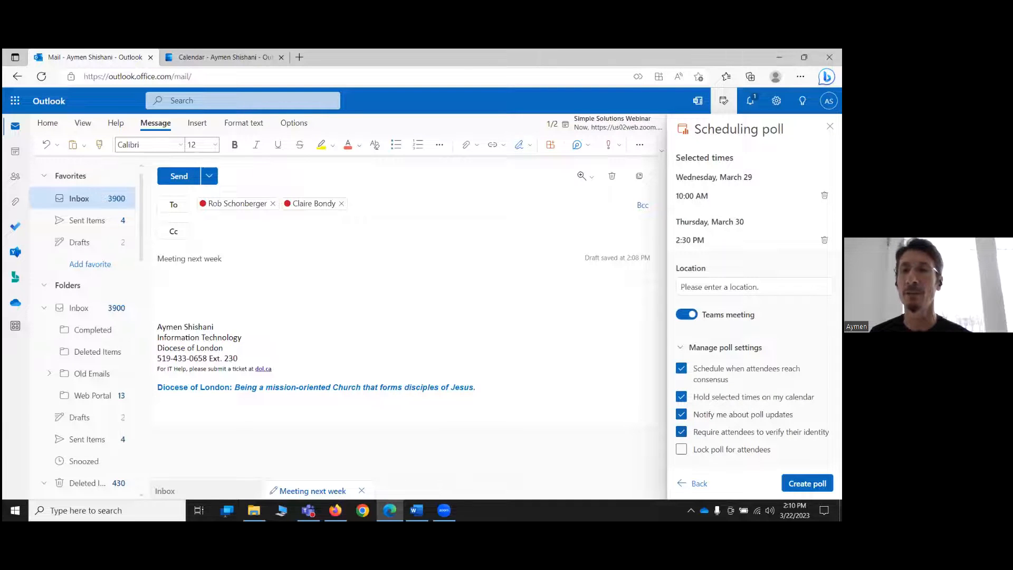
pyautogui.moveTo(681, 432)
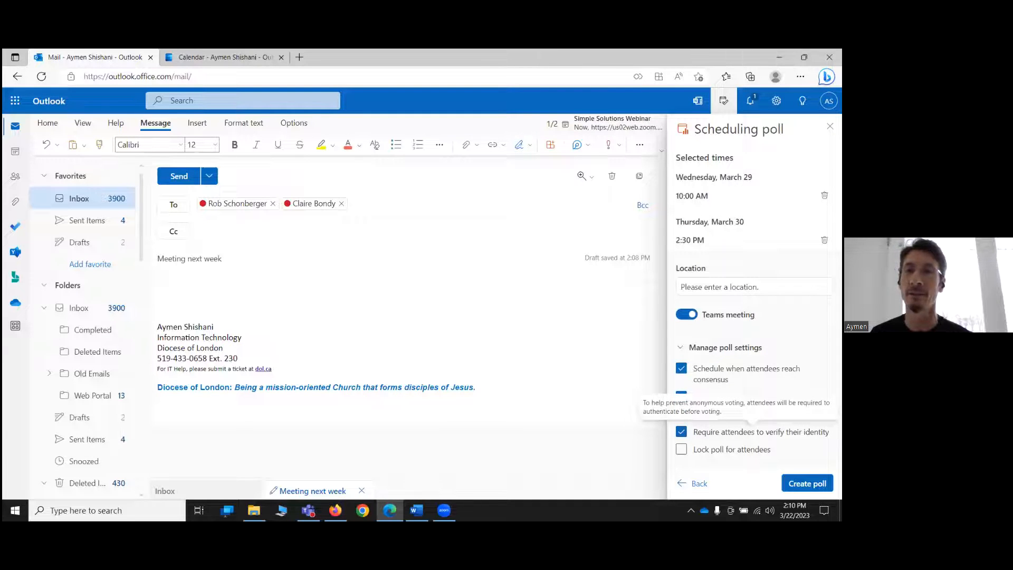
pyautogui.moveTo(681, 449)
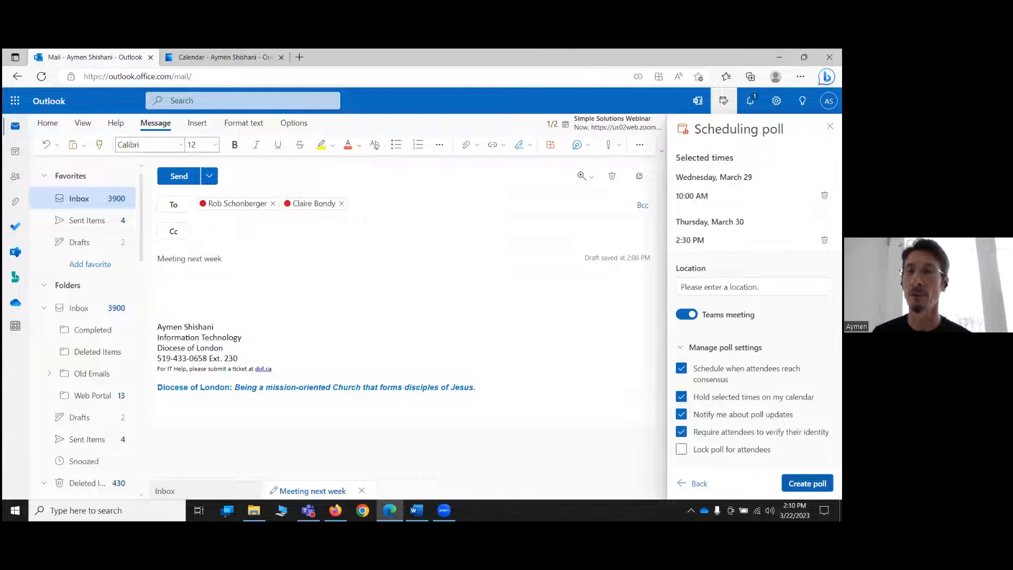
pyautogui.click(807, 484)
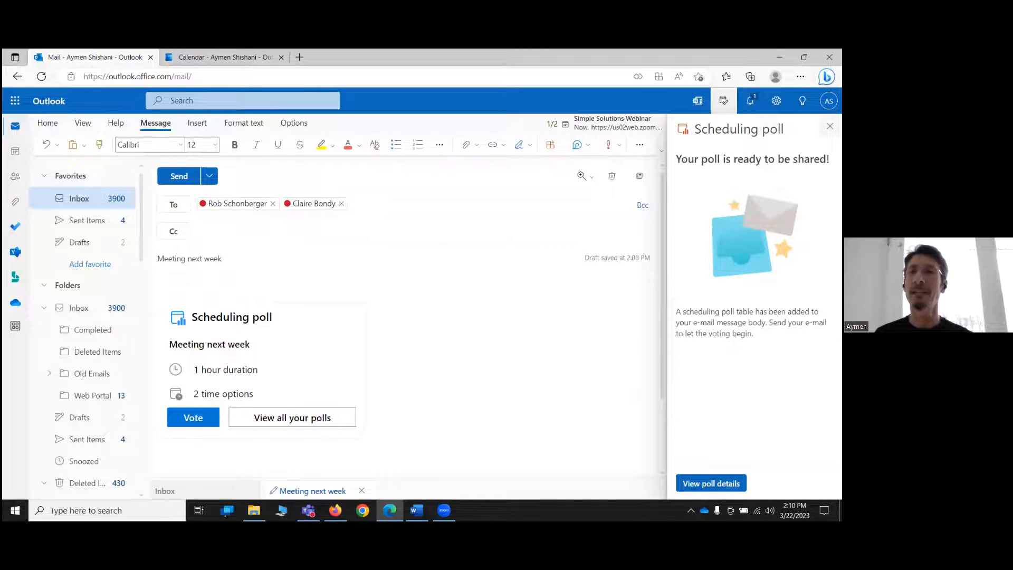
# - Close the scheduling poll pane and add the greeting "Hello," above the poll in the message body
pyautogui.click(830, 127)
pyautogui.click(314, 416)
pyautogui.scroll(-2, 314, 416)
pyautogui.scroll(2, 206, 328)
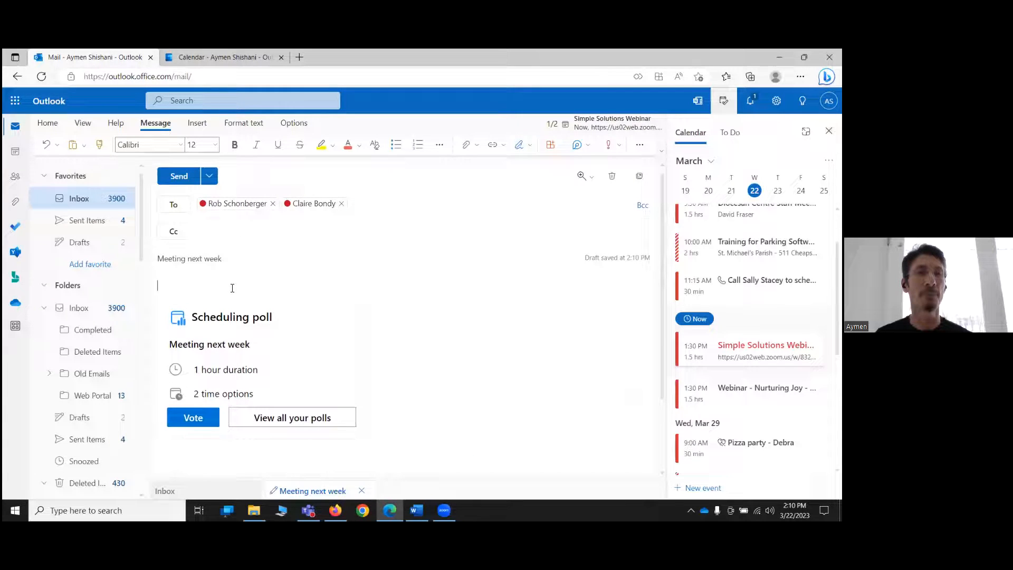
pyautogui.write('Hel')
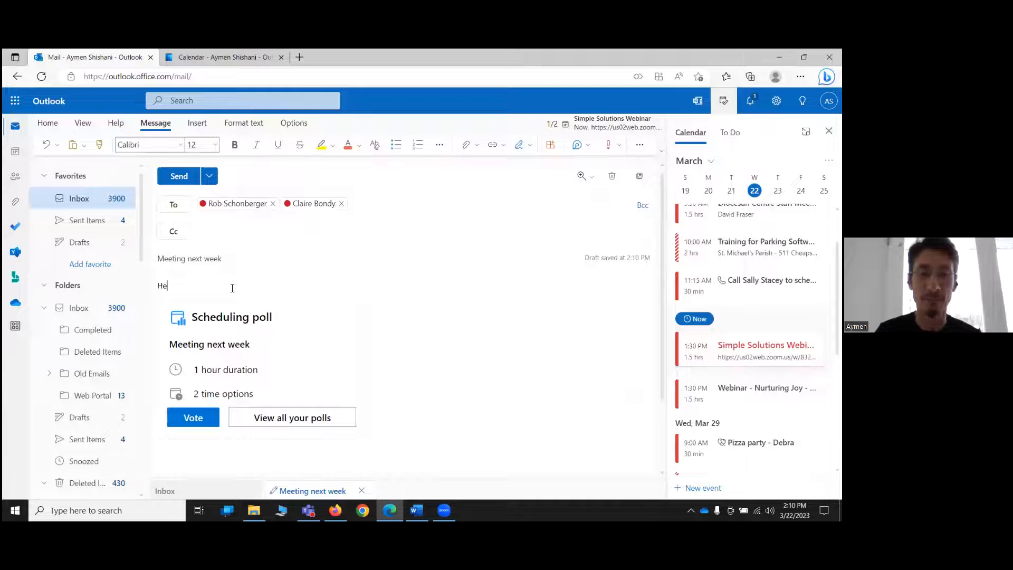
pyautogui.write('lo,')
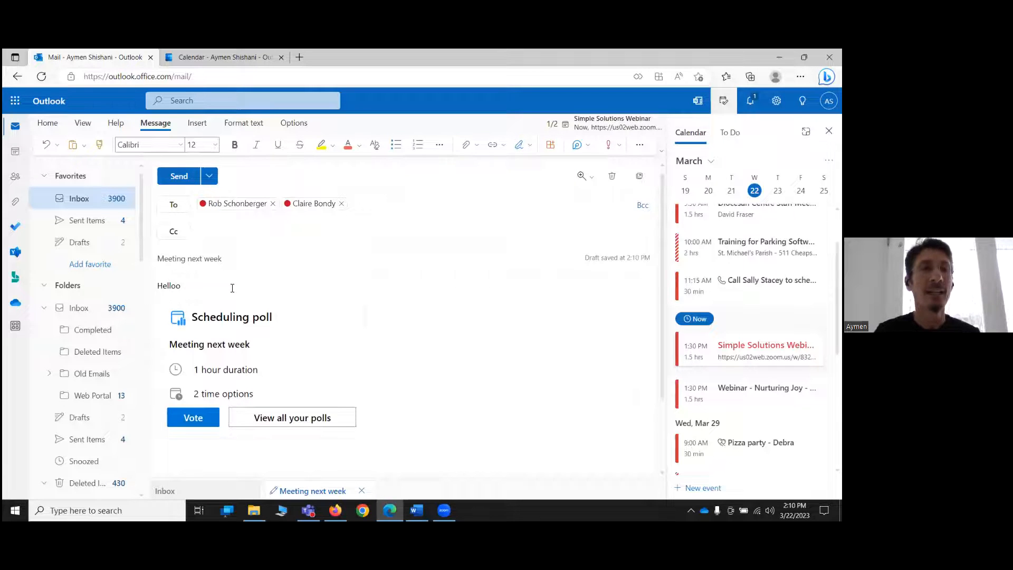
pyautogui.press('Return')
# - Look over the poll in the message, discard the unsent draft, and switch to the Outlook calendar
pyautogui.scroll(-2, 264, 311)
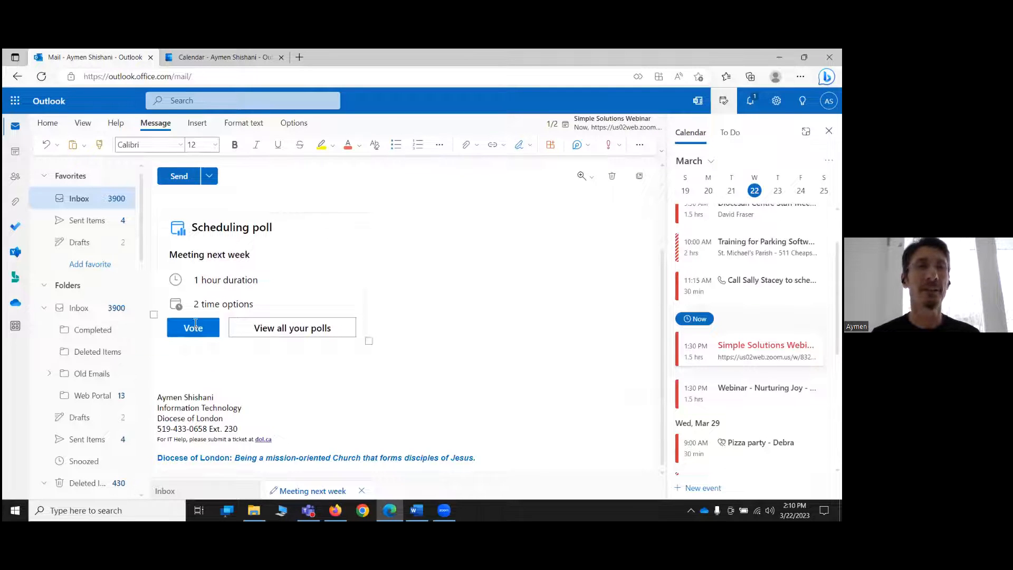
pyautogui.scroll(2, 282, 283)
pyautogui.scroll(-2, 316, 334)
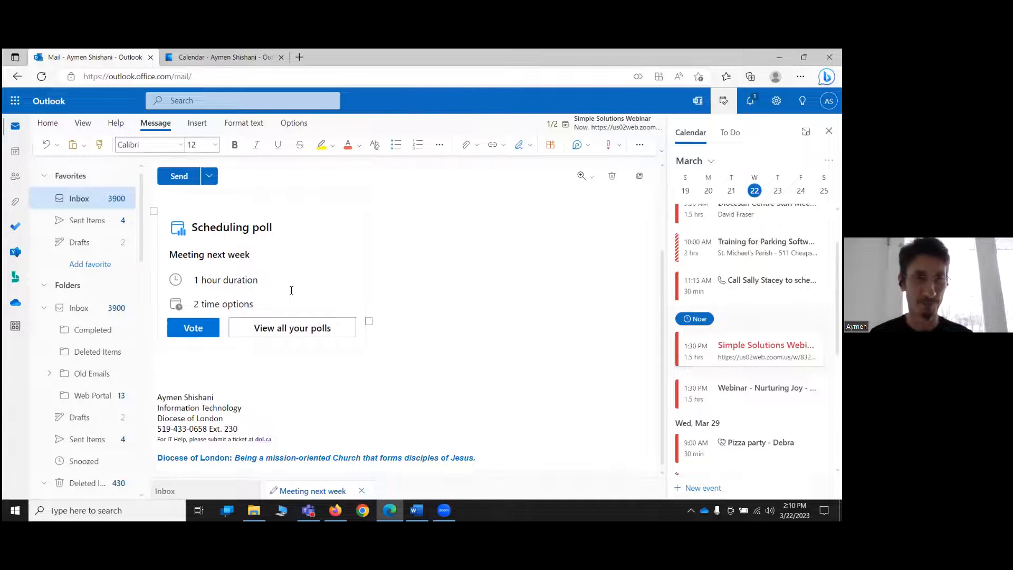
pyautogui.scroll(2, 283, 270)
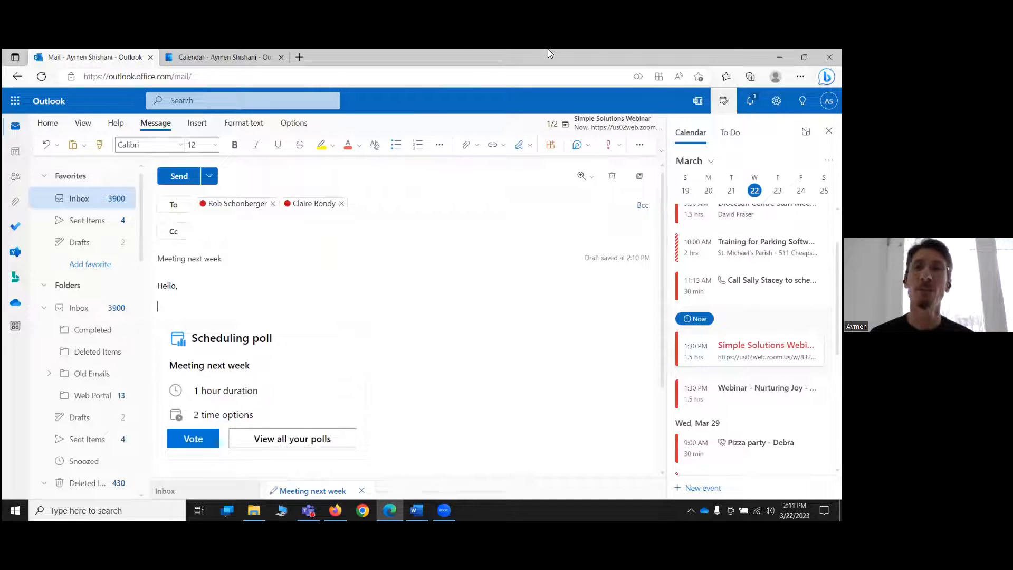
pyautogui.click(612, 176)
pyautogui.click(424, 317)
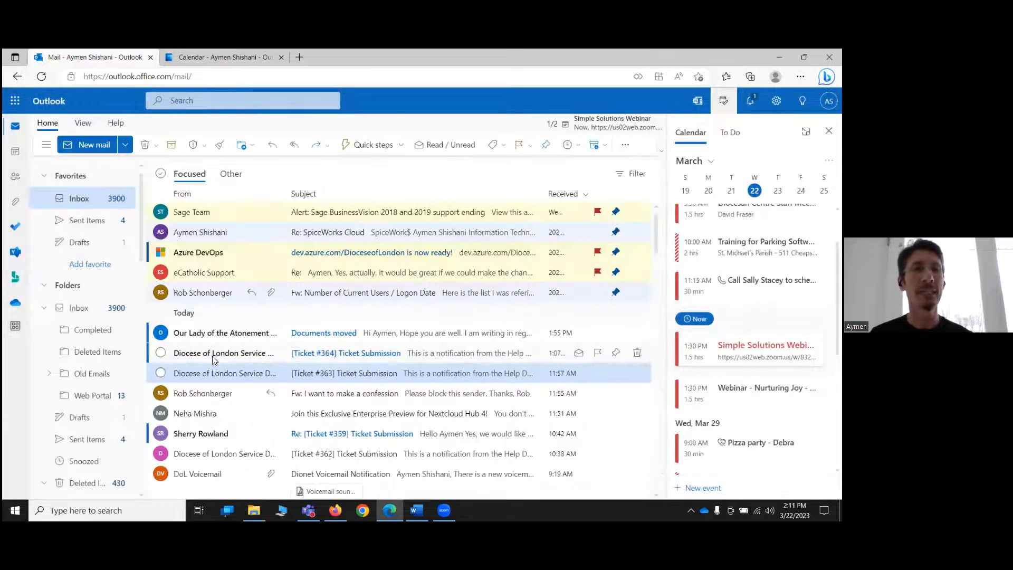
pyautogui.click(215, 56)
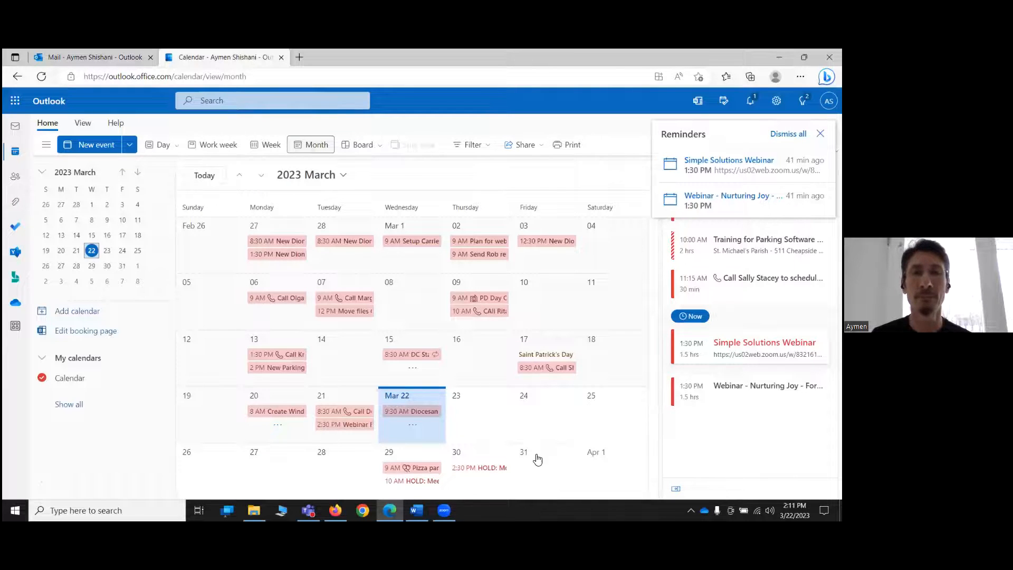
# - Create a new calendar event on Wednesday, March 29, 2023 and title it "Meeting"
pyautogui.click(418, 454)
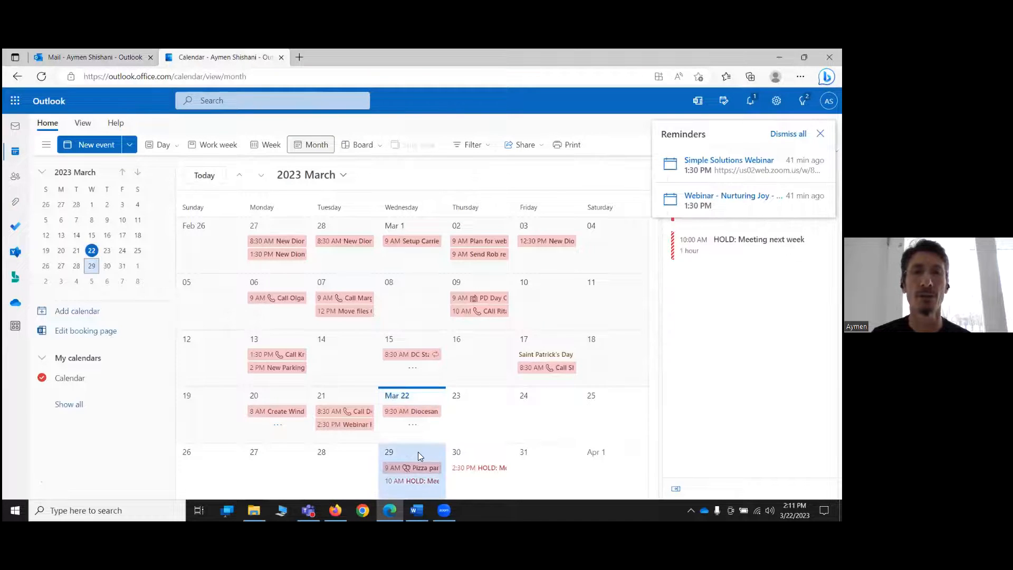
pyautogui.doubleClick(418, 452)
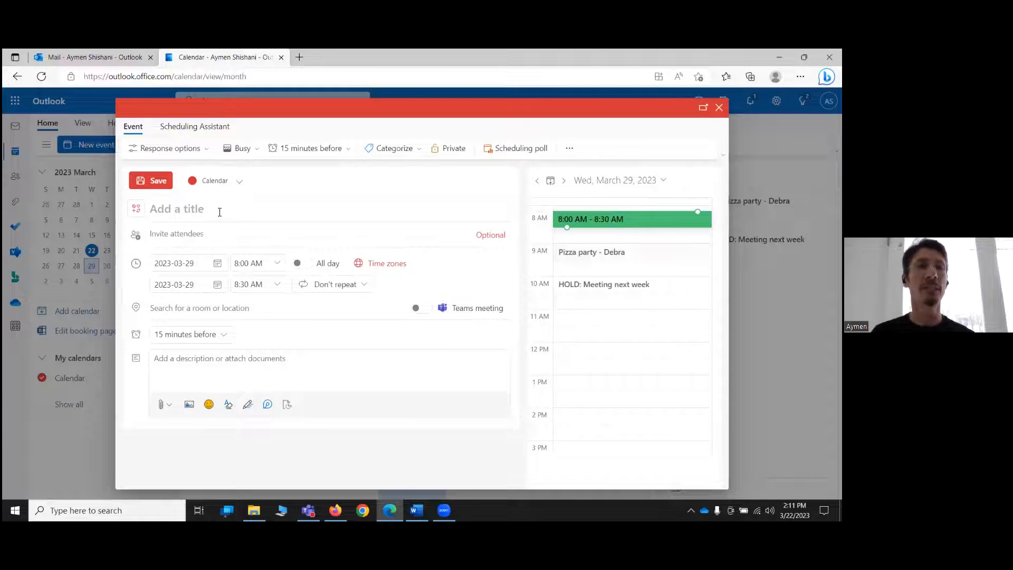
pyautogui.click(207, 213)
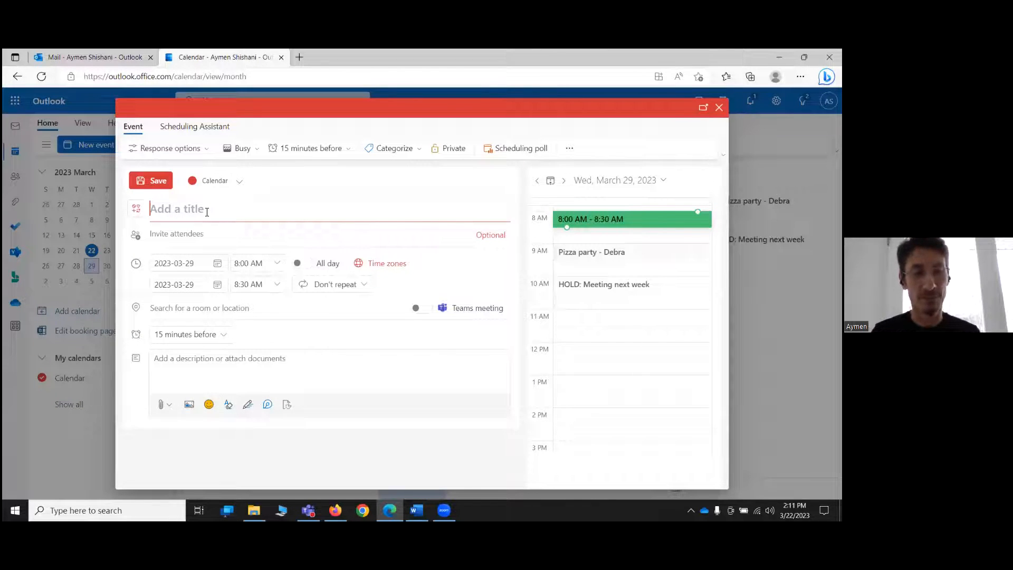
pyautogui.write('Meeting')
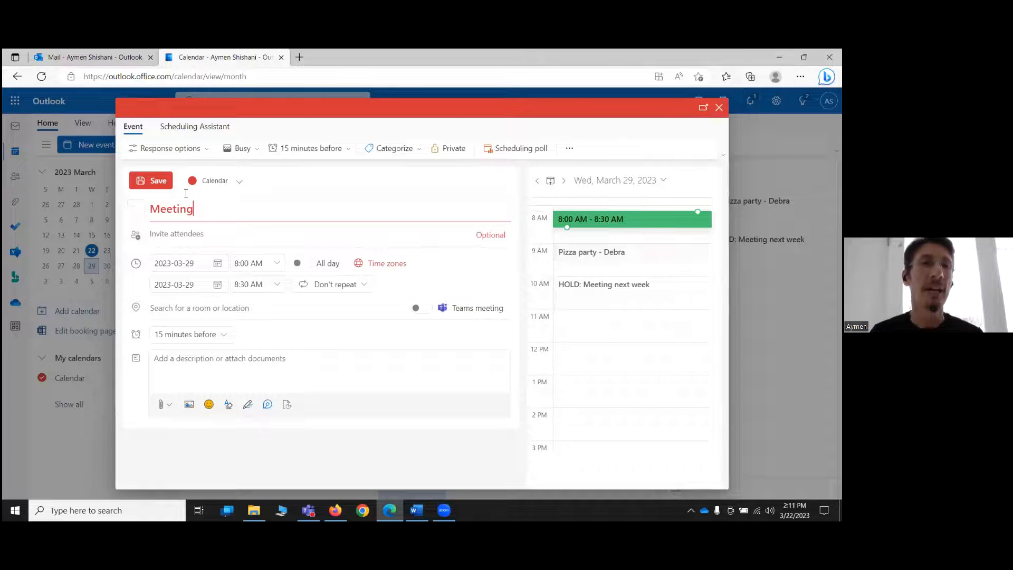
# - Invite two colleagues as required attendees, check everyone's availability in the Scheduling Assistant, and return to the event details
pyautogui.click(189, 234)
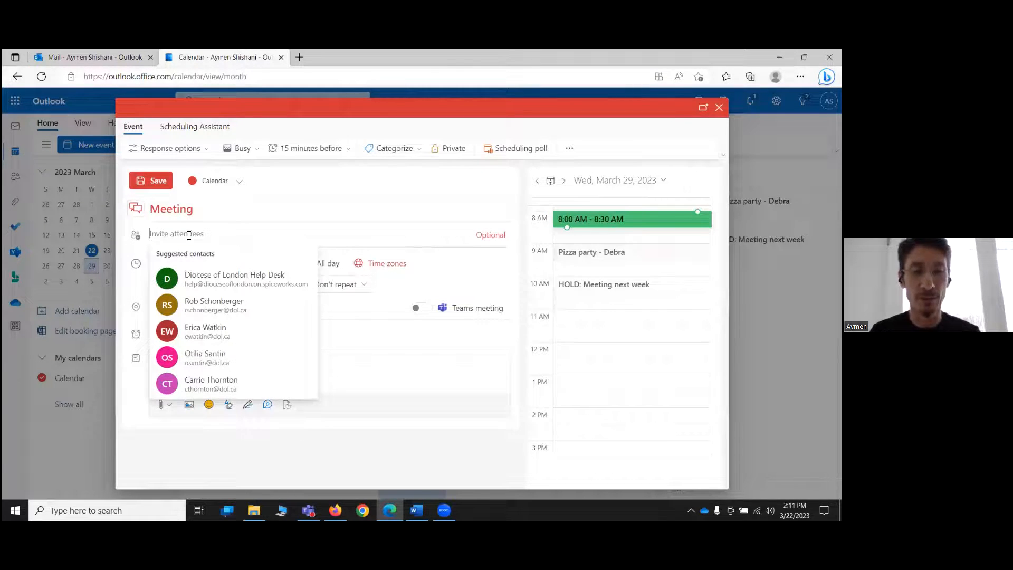
pyautogui.write('rob')
pyautogui.press('Return')
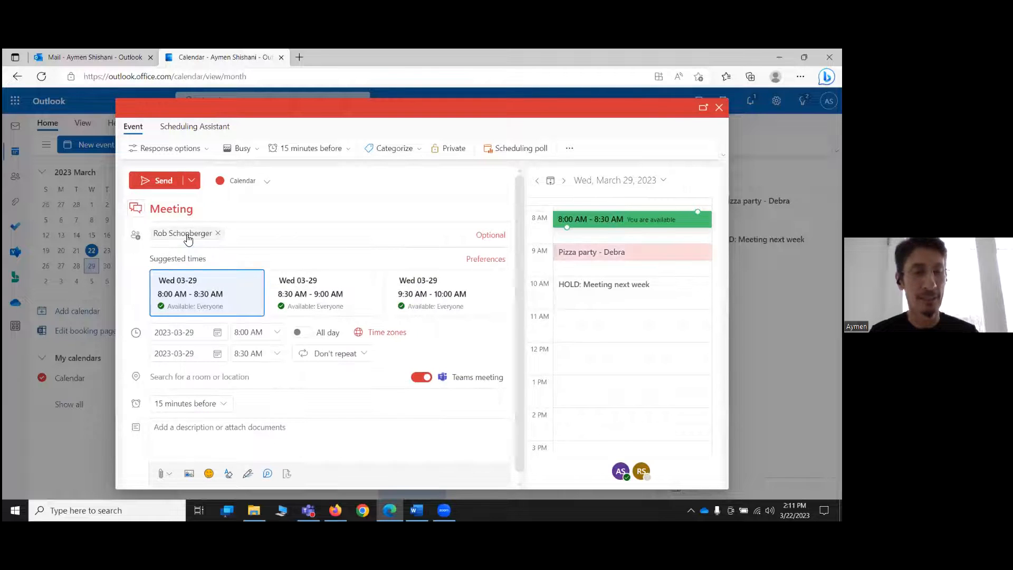
pyautogui.write('cbo')
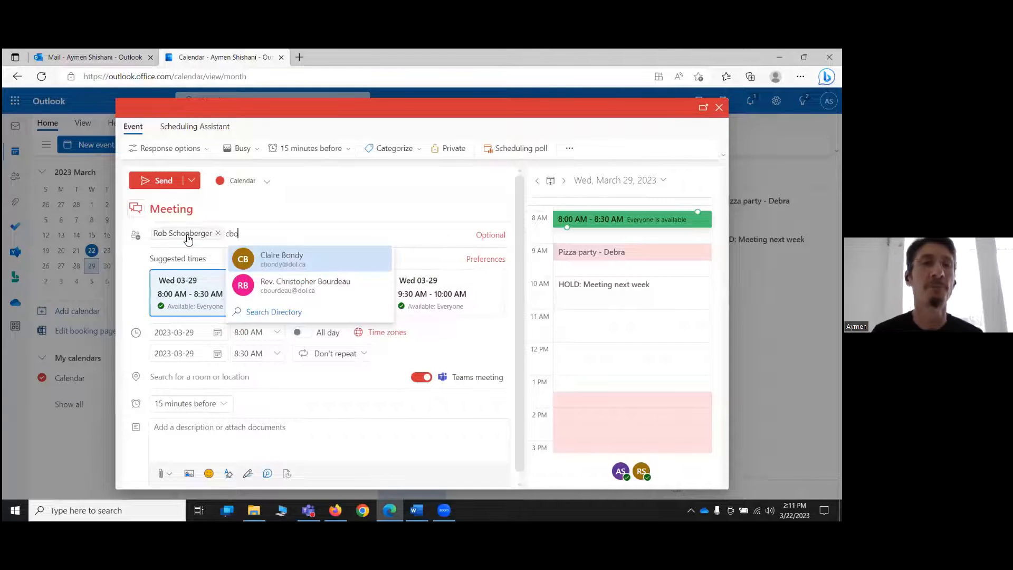
pyautogui.click(277, 261)
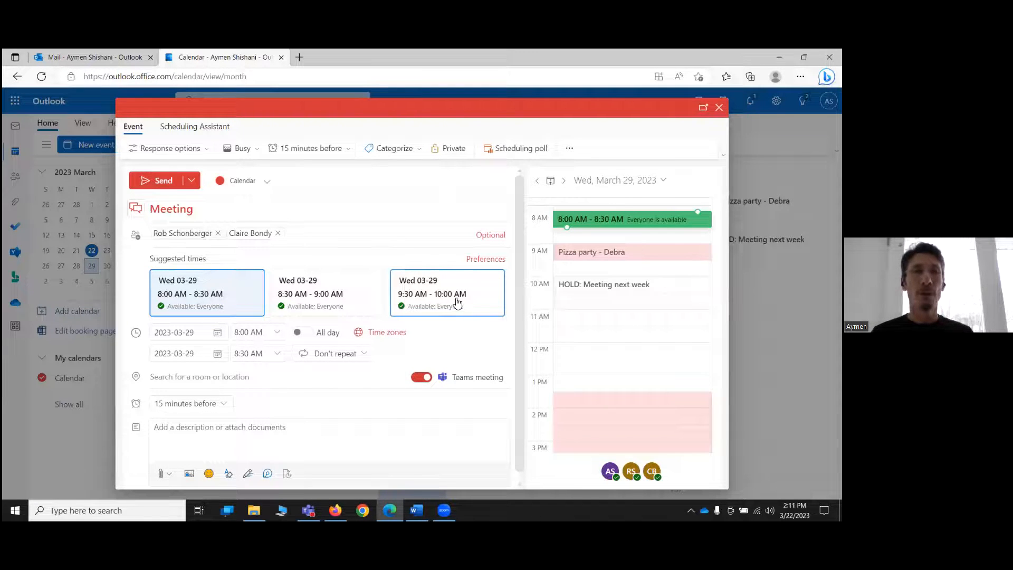
pyautogui.click(211, 127)
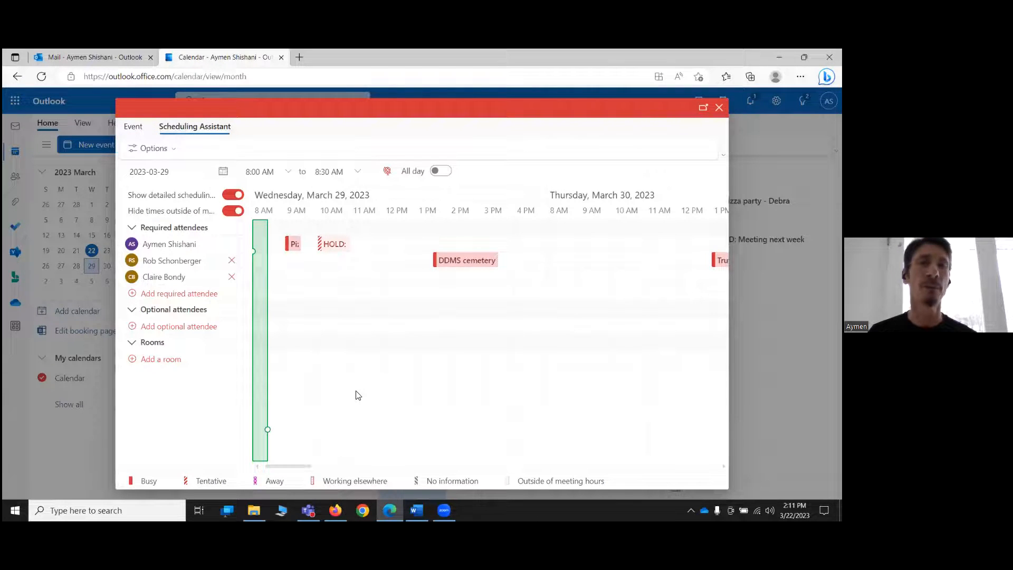
pyautogui.click(133, 127)
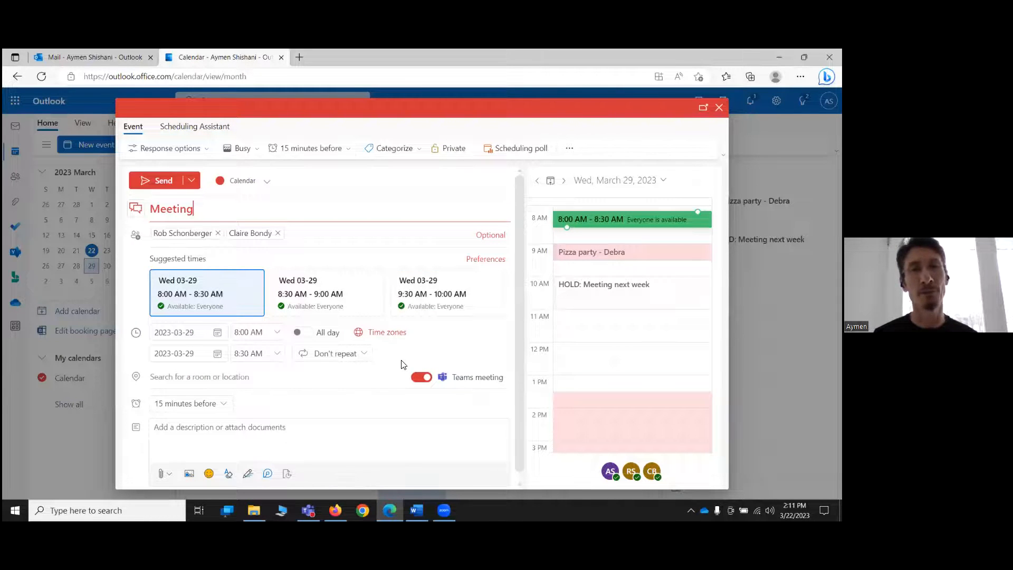
# - Start a scheduling poll from the event and select 11:00 AM on 2023-03-29 as the first proposed time
pyautogui.click(515, 149)
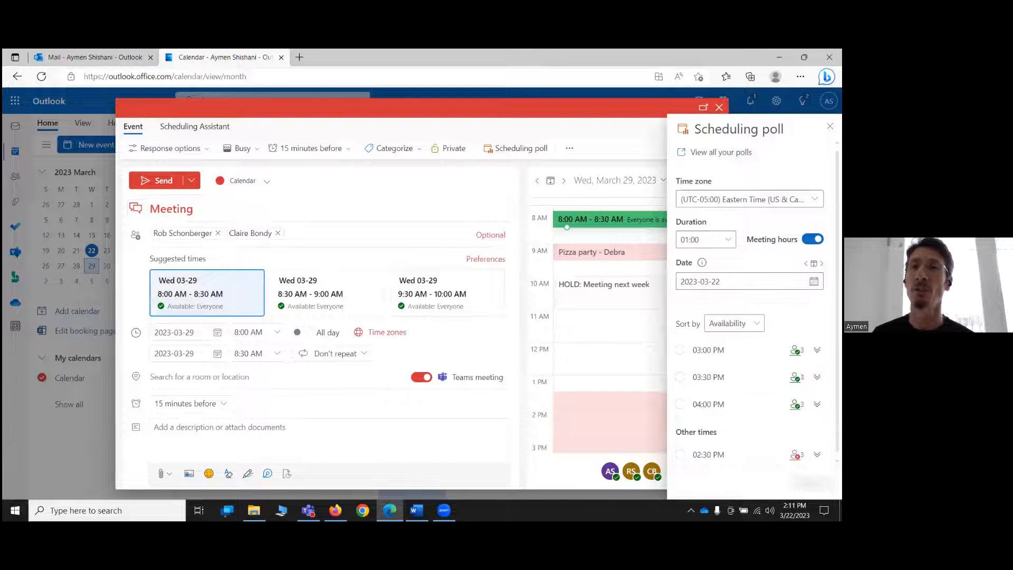
pyautogui.click(706, 240)
pyautogui.click(706, 239)
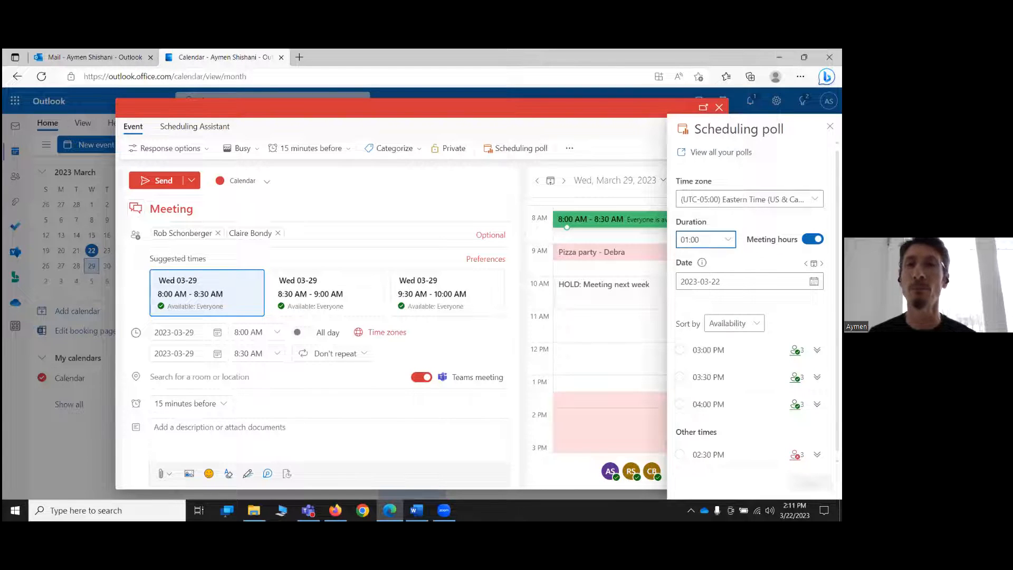
pyautogui.scroll(-2, 749, 349)
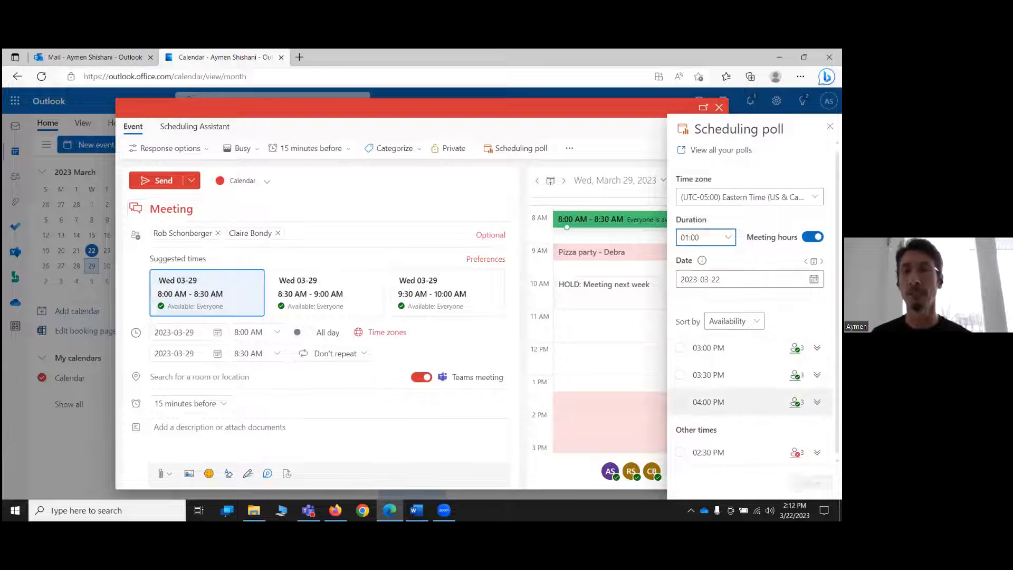
pyautogui.click(814, 279)
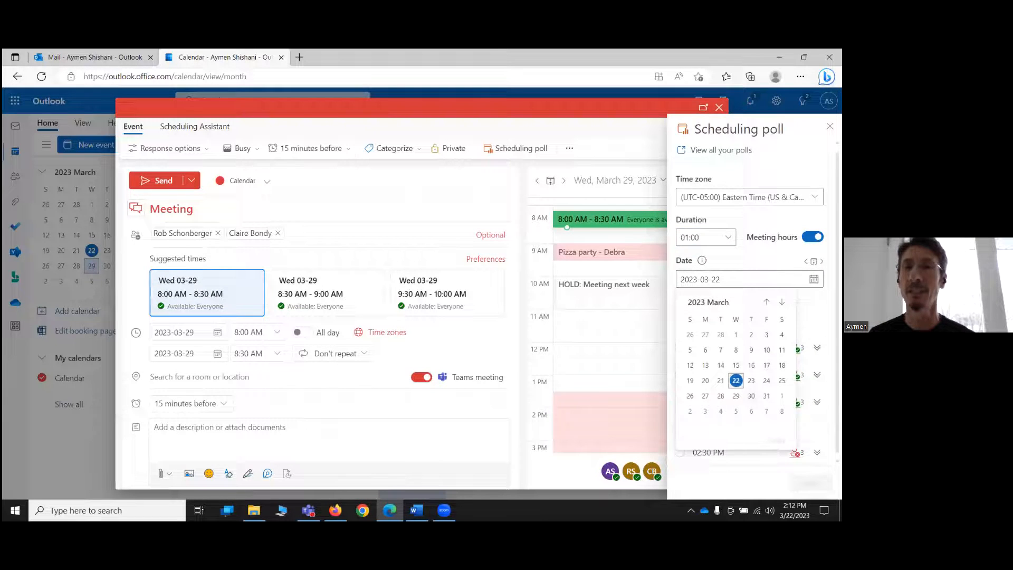
pyautogui.click(736, 396)
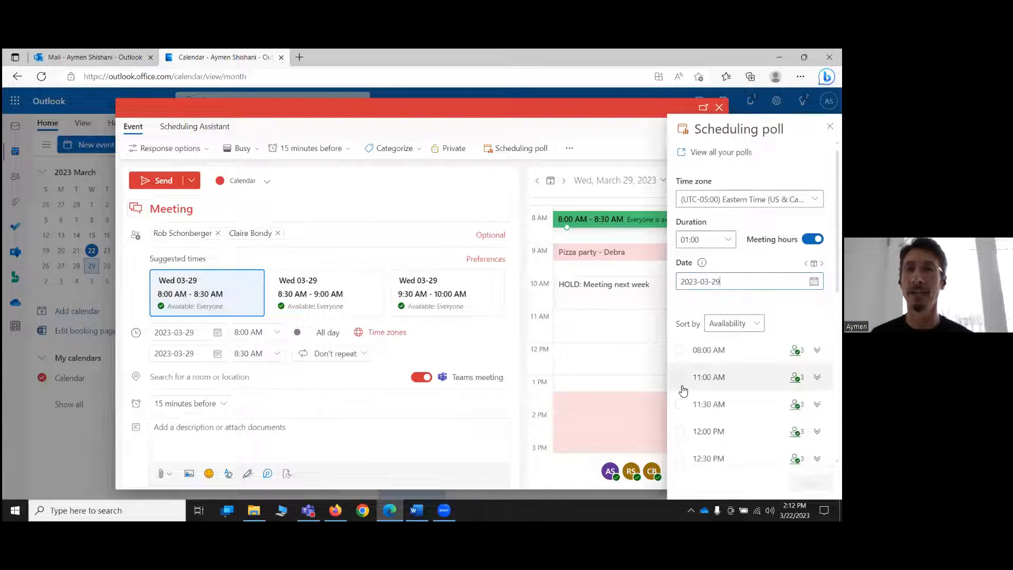
pyautogui.scroll(-1, 680, 388)
pyautogui.click(680, 328)
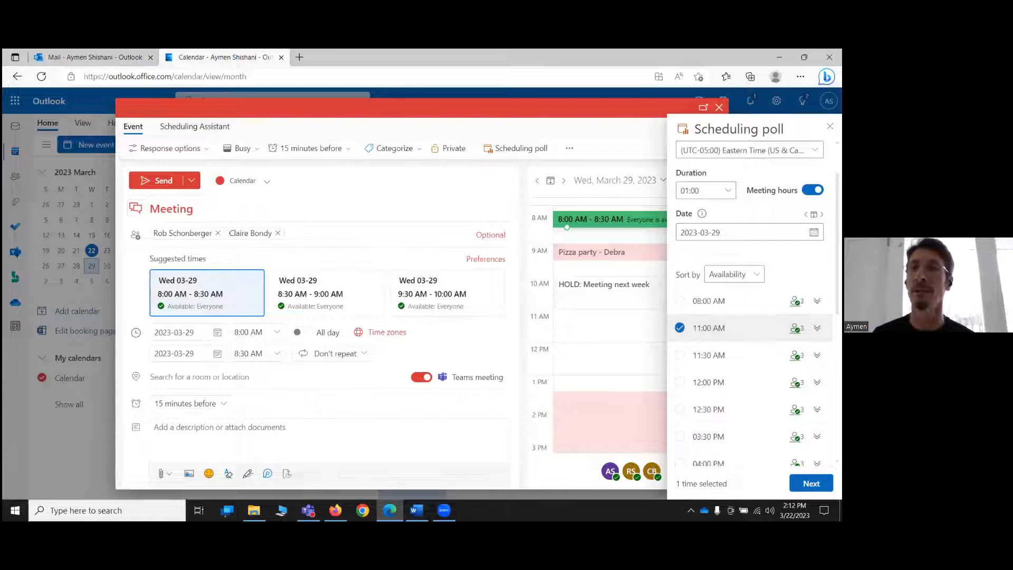
# - Add 01:30 PM on 2023-03-31 as a second proposed time and continue to the poll's location and settings
pyautogui.click(821, 214)
pyautogui.click(821, 214)
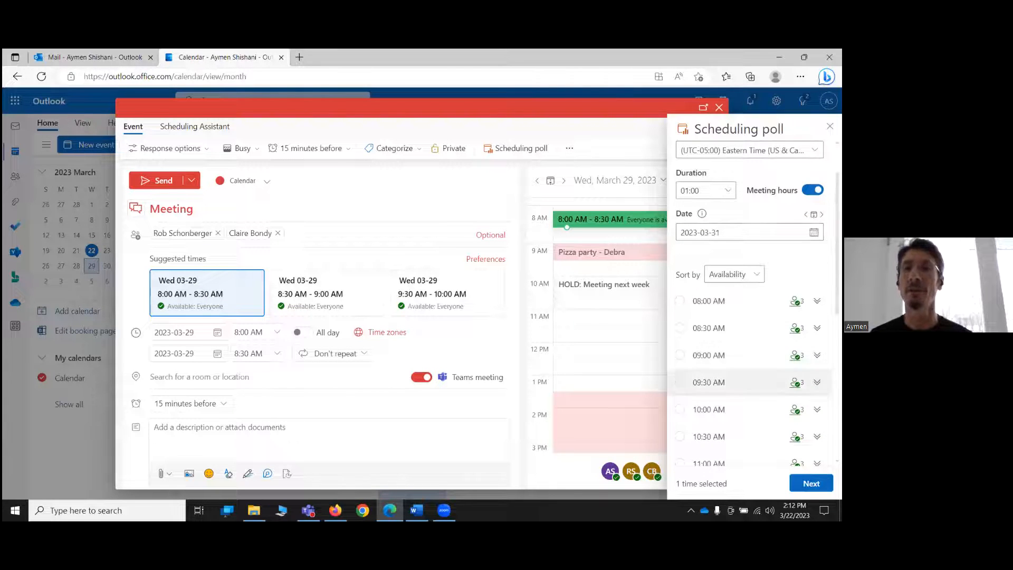
pyautogui.scroll(-5, 682, 359)
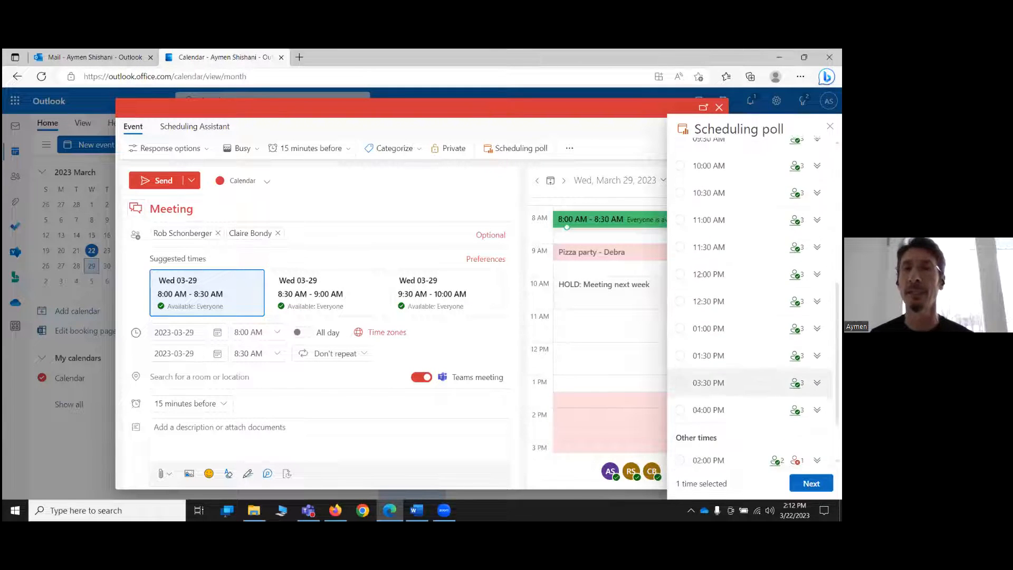
pyautogui.click(681, 354)
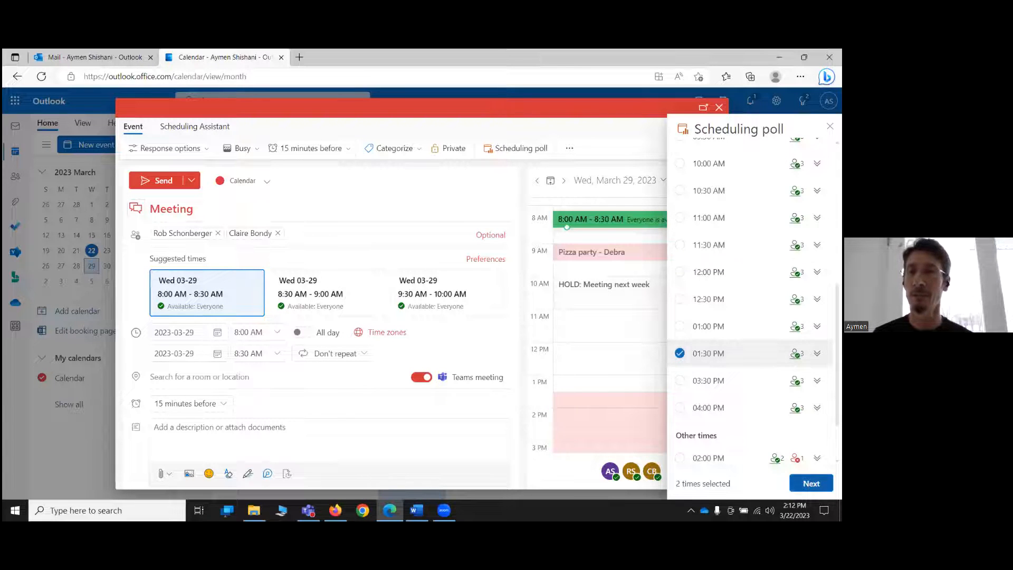
pyautogui.click(811, 483)
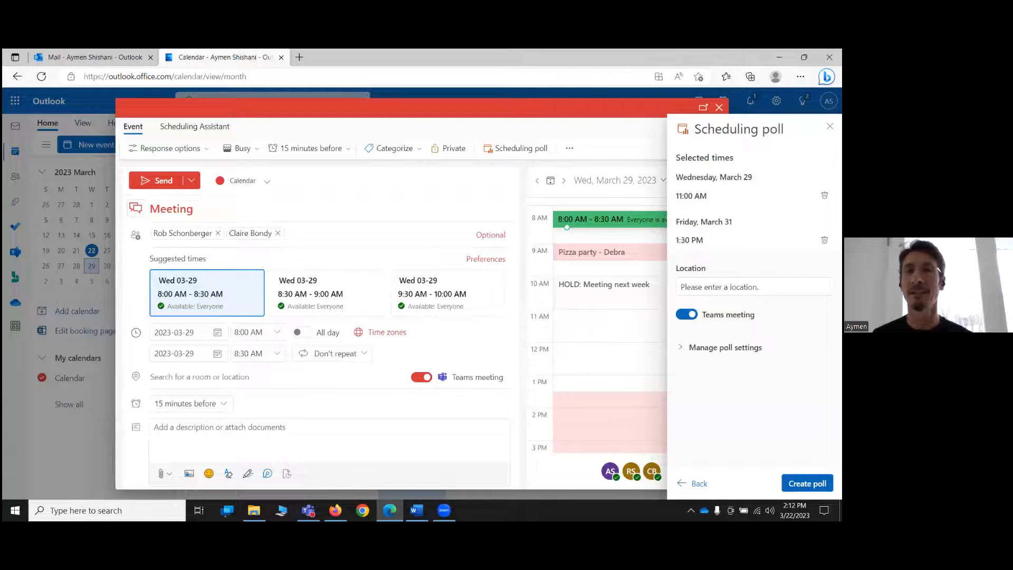
# - Review the poll settings, create the scheduling poll with its default options, and close the poll pane
pyautogui.click(724, 348)
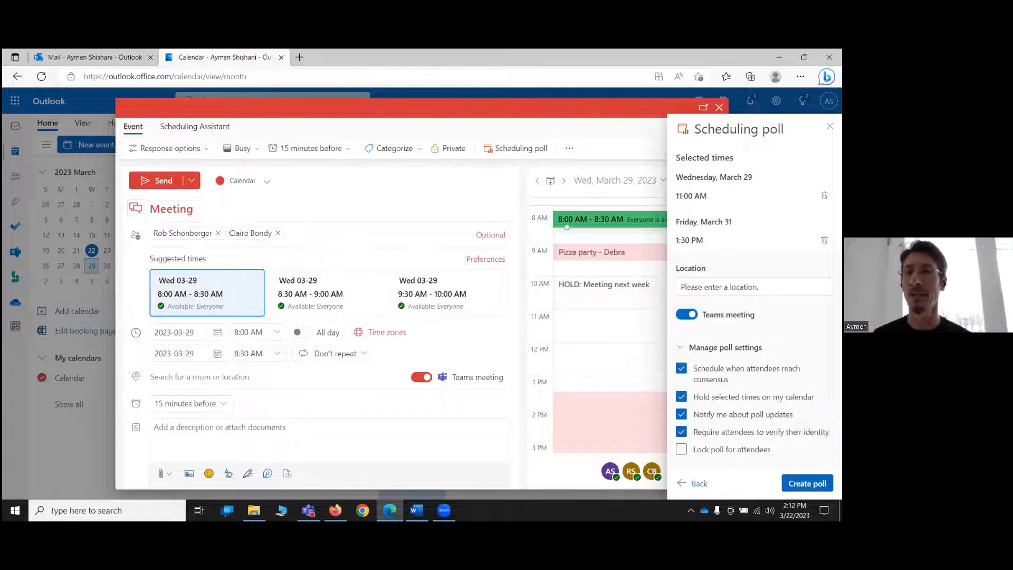
pyautogui.click(807, 484)
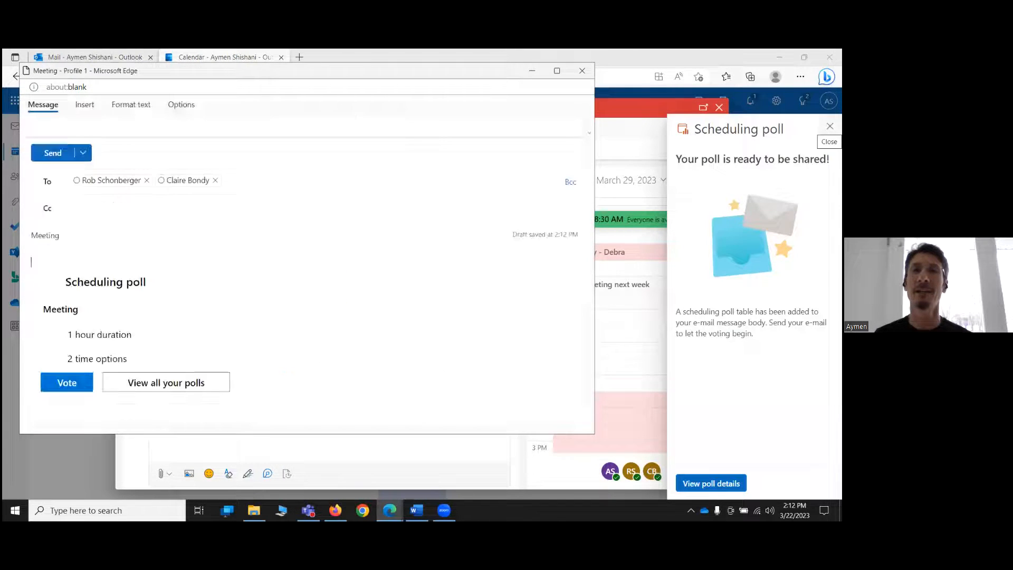
pyautogui.click(829, 126)
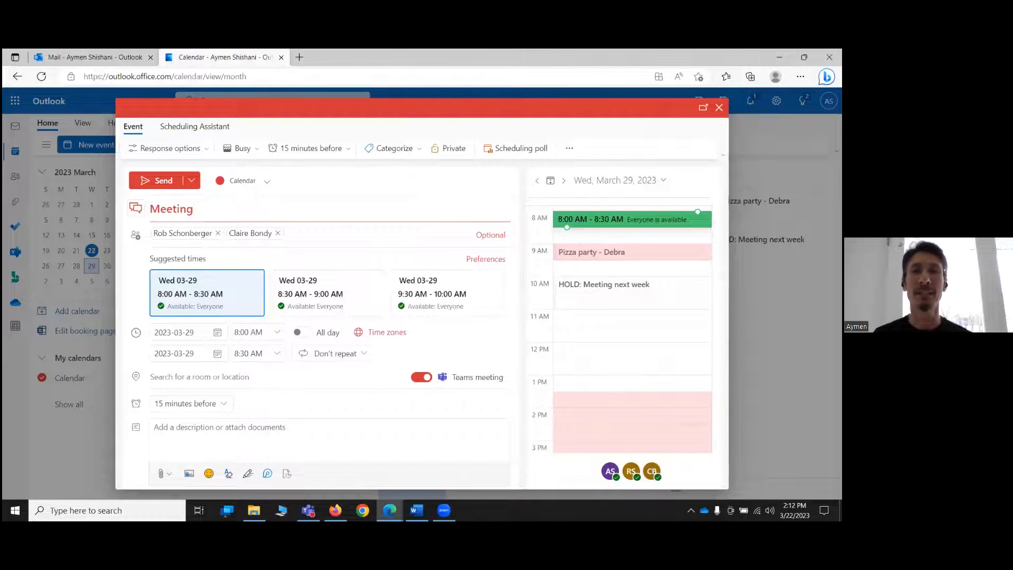
# - Bring up the generated poll message and look over its recipients, poll card and signature
pyautogui.click(389, 511)
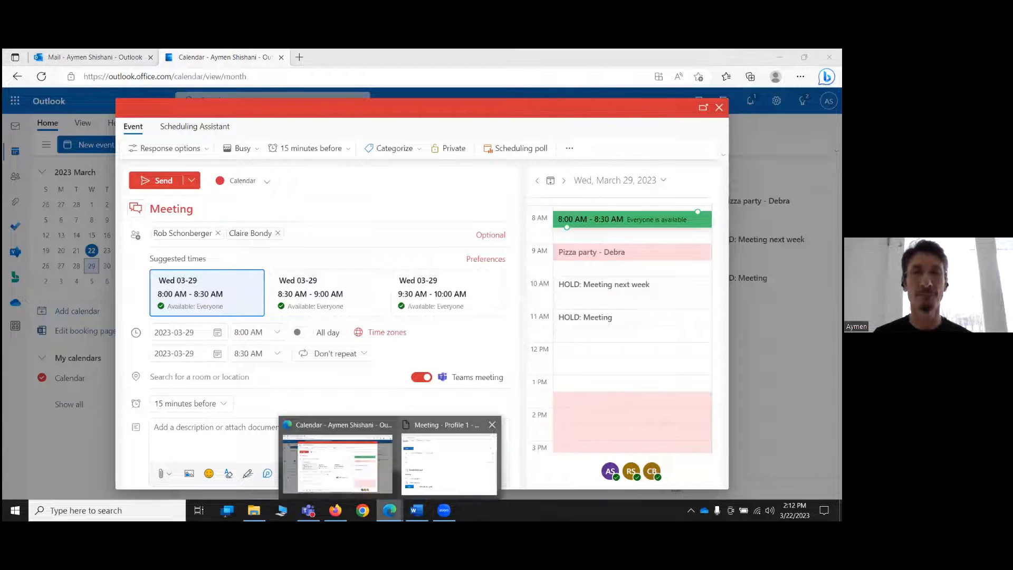
pyautogui.click(443, 467)
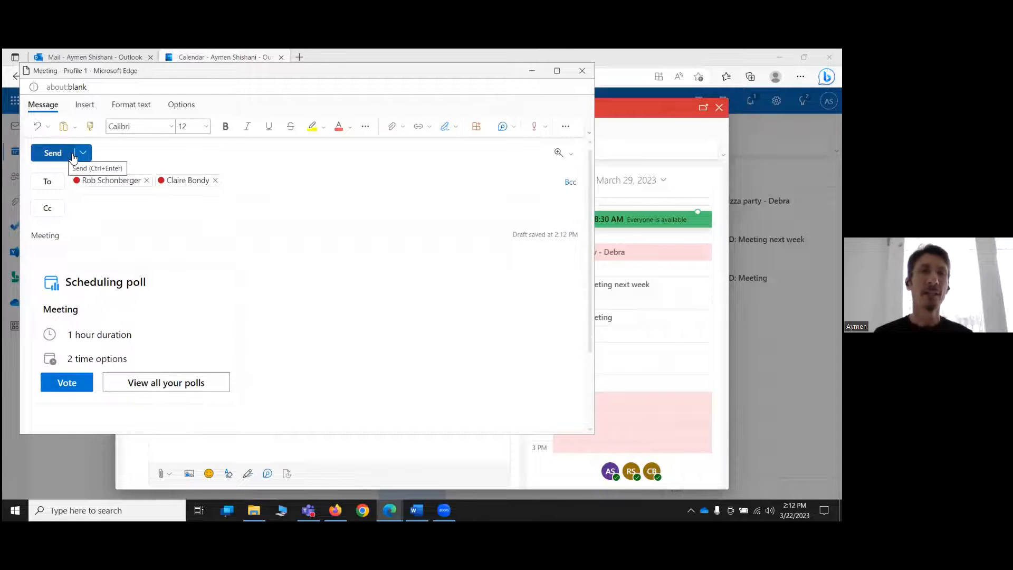
pyautogui.scroll(-2, 119, 208)
pyautogui.scroll(2, 211, 243)
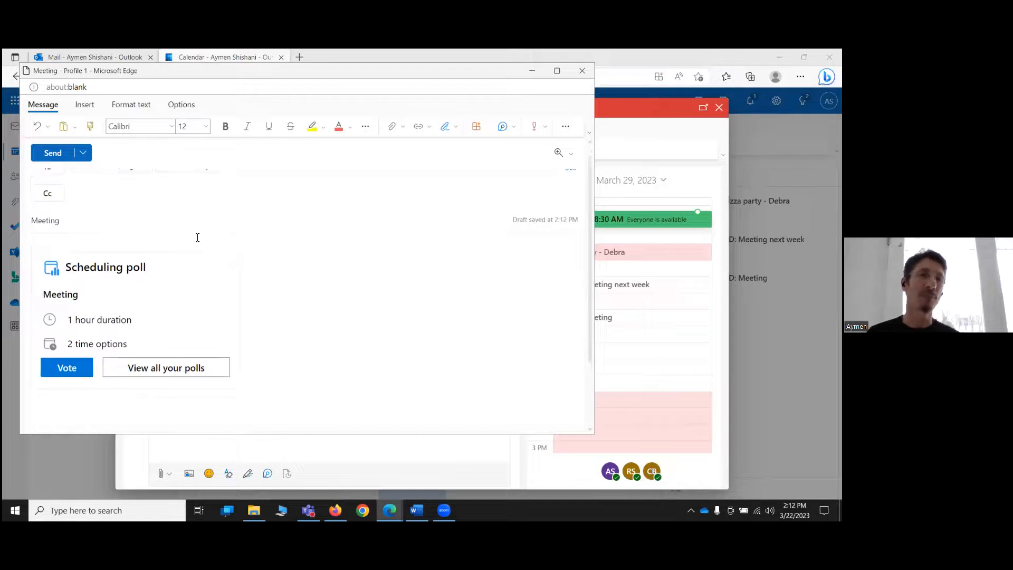
pyautogui.scroll(-1, 188, 293)
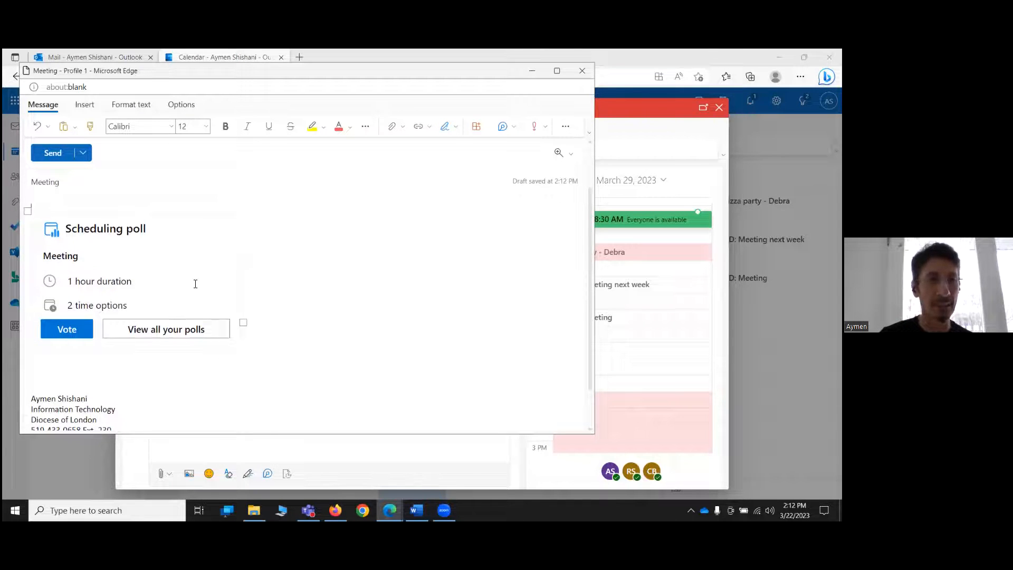
pyautogui.scroll(-1, 195, 283)
pyautogui.scroll(1, 151, 248)
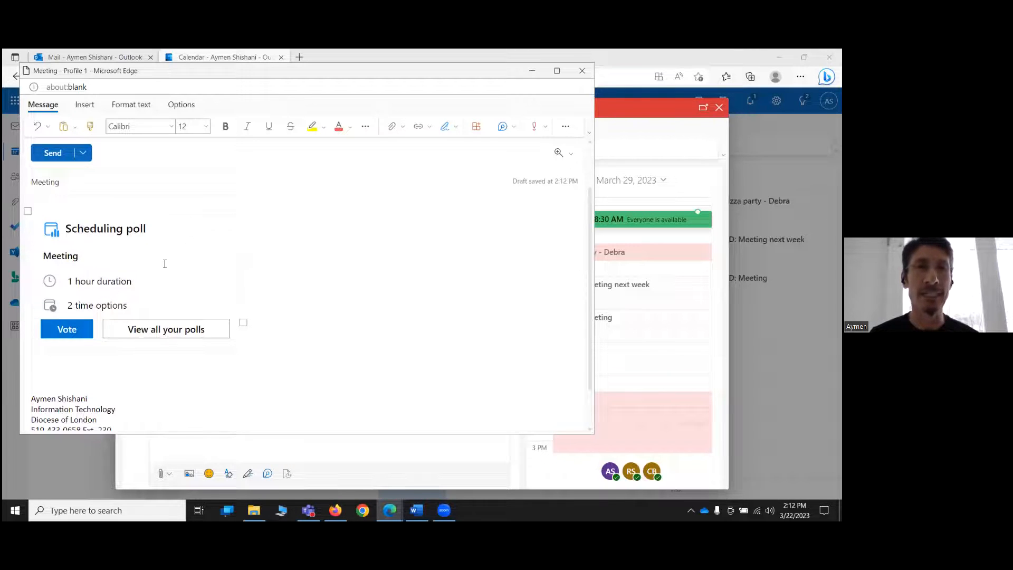
pyautogui.scroll(-1, 292, 266)
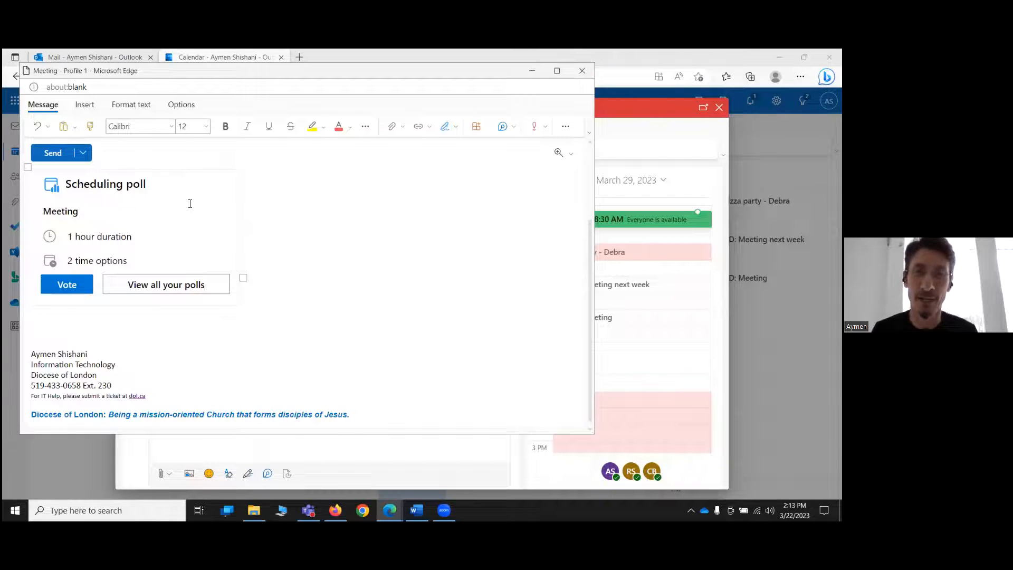
# - Close the poll message without sending it and discard the unsent meeting invitation
pyautogui.click(581, 71)
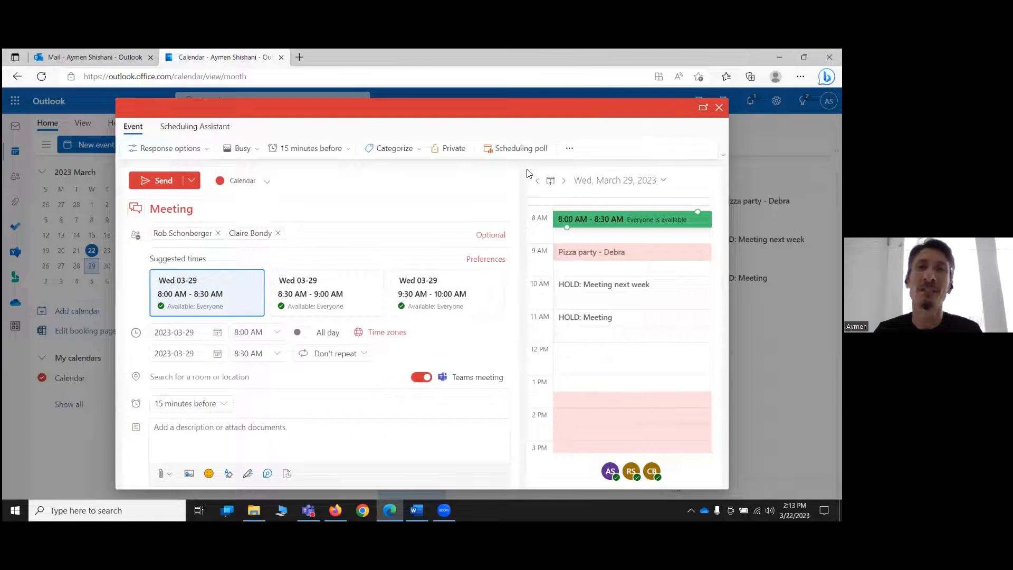
pyautogui.press('Escape')
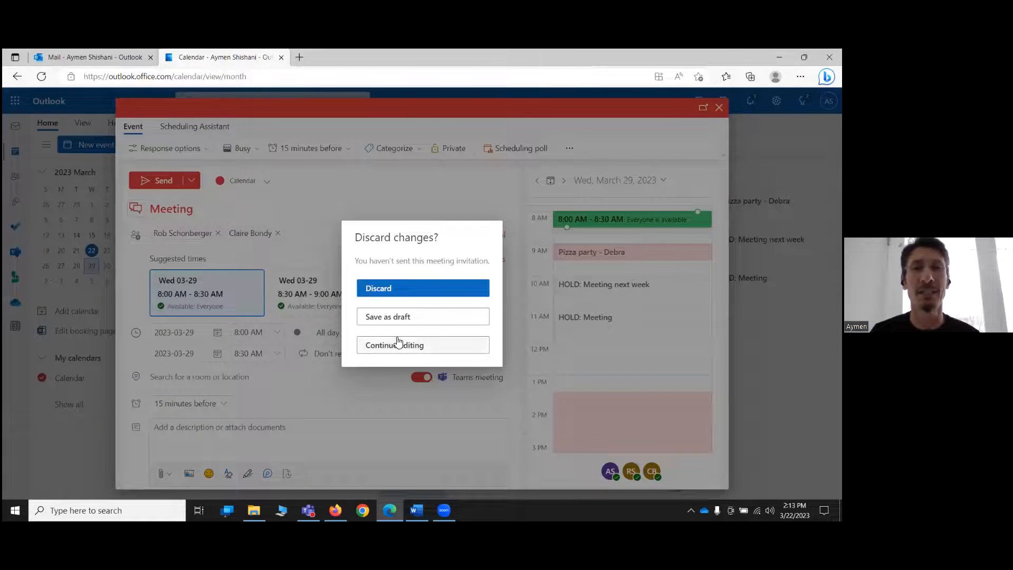
pyautogui.click(377, 289)
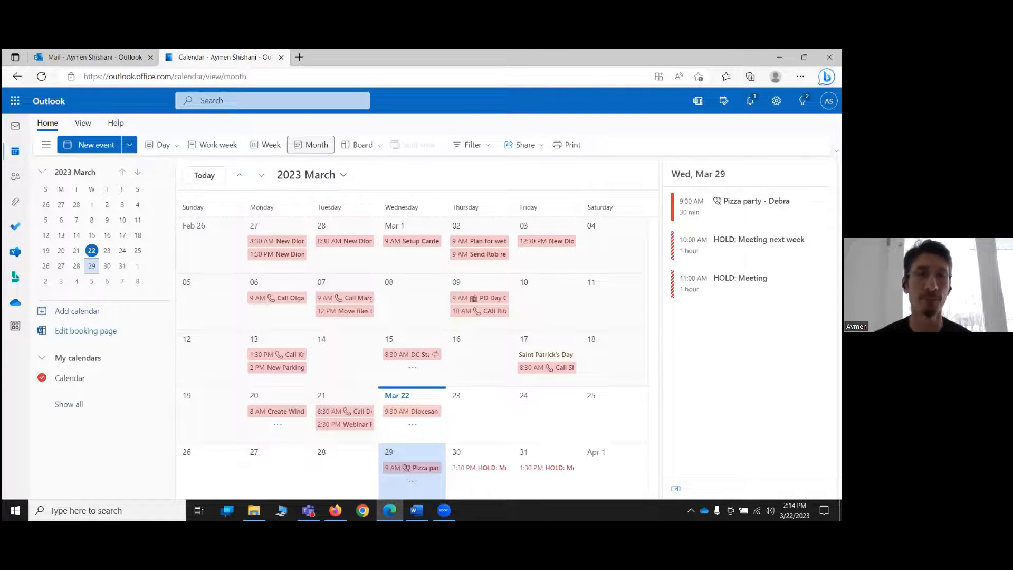
# - Switch to Microsoft Teams, go from the open webinar event to the chats, and reposition the window slightly
pyautogui.click(309, 510)
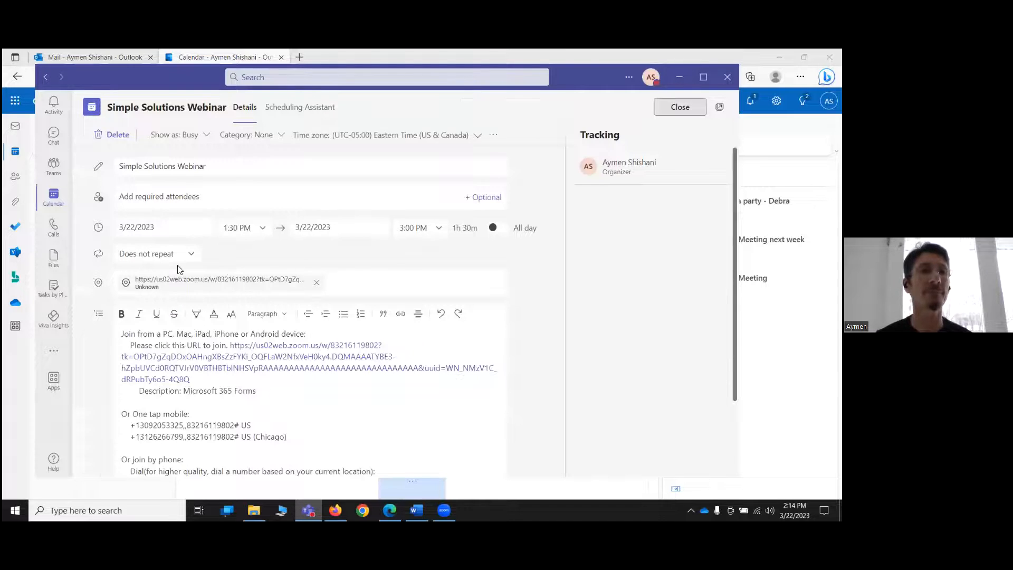
pyautogui.click(53, 197)
pyautogui.click(54, 136)
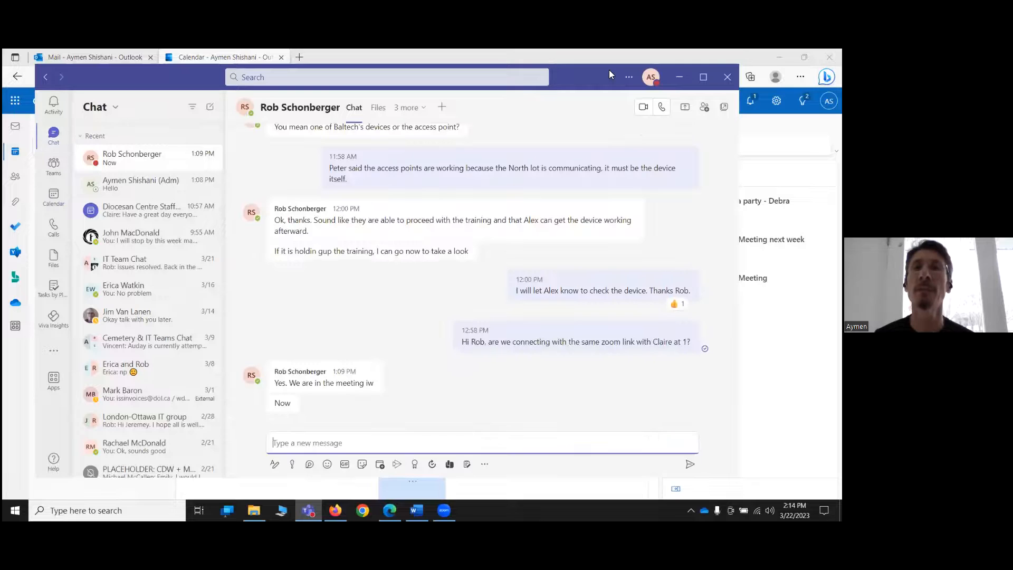
pyautogui.moveTo(593, 72); pyautogui.dragTo(604, 62)
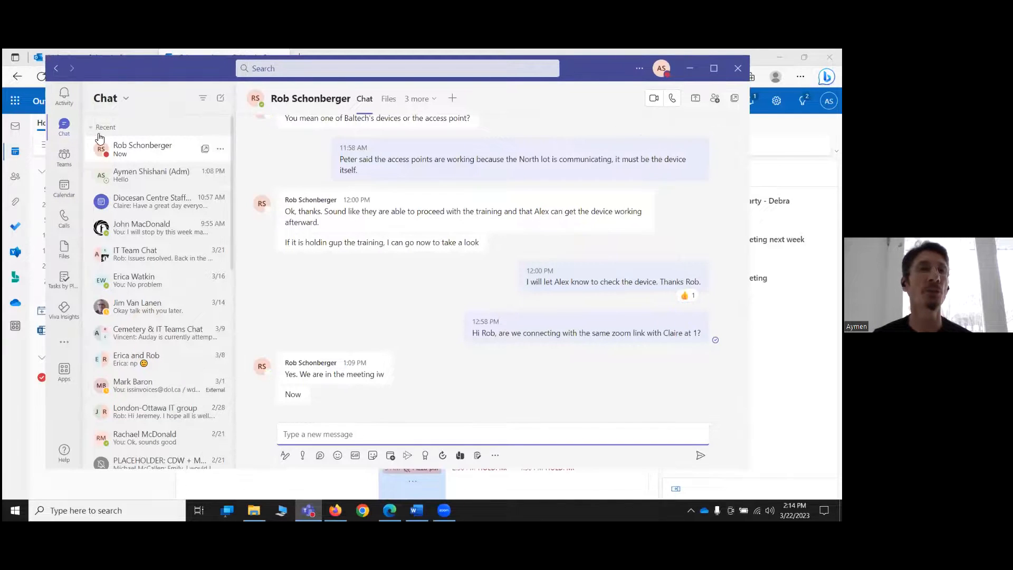
# - Open the chat with the presenter's own admin account and start a Forms poll from its message apps
pyautogui.click(132, 179)
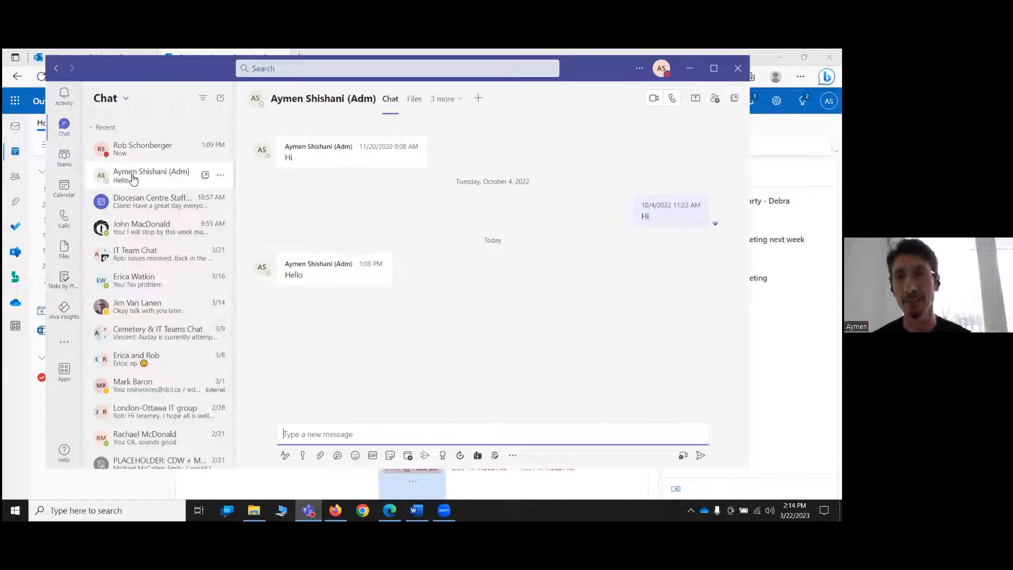
pyautogui.doubleClick(599, 65)
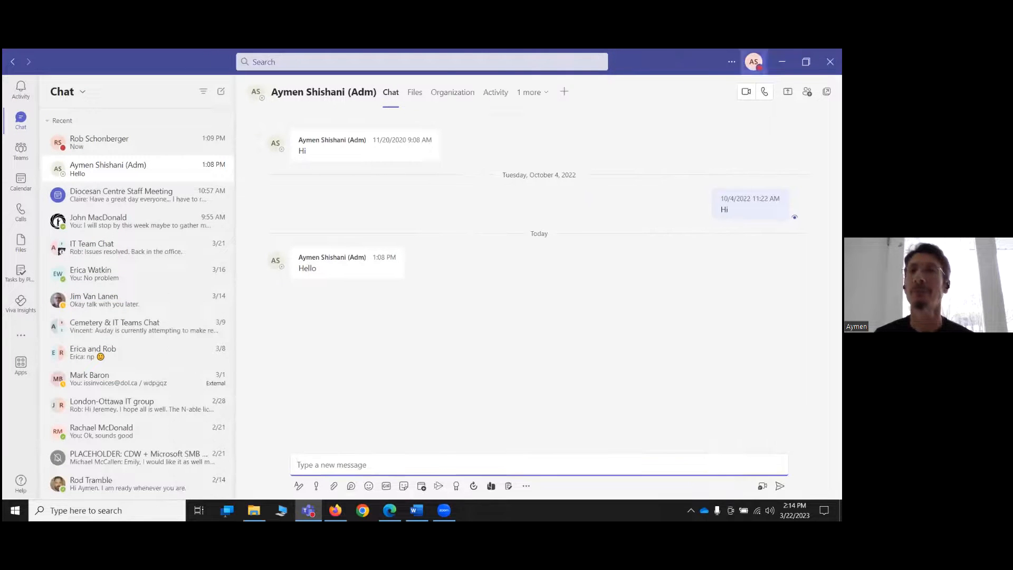
pyautogui.click(804, 61)
pyautogui.click(449, 434)
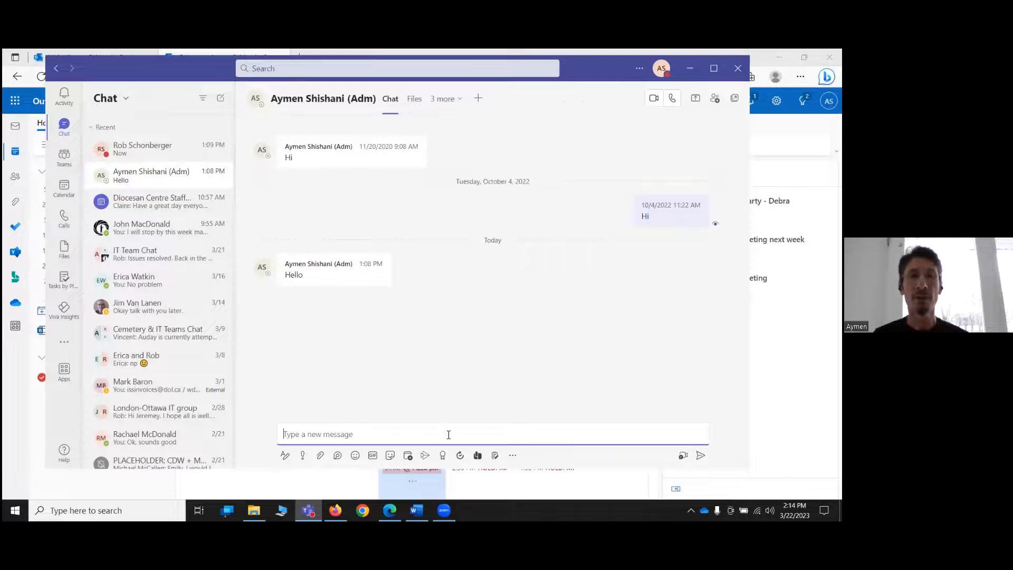
pyautogui.click(511, 456)
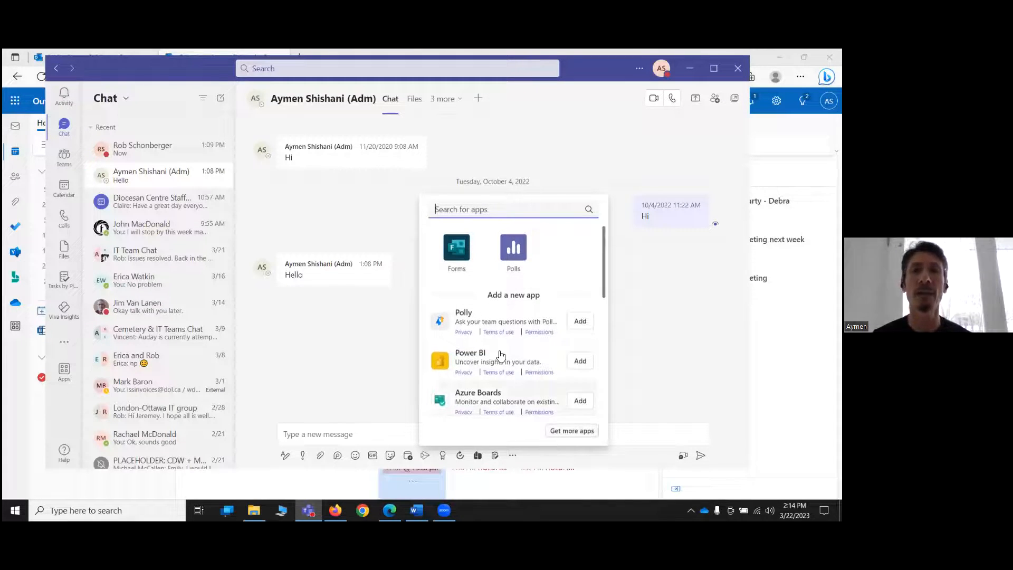
pyautogui.click(458, 253)
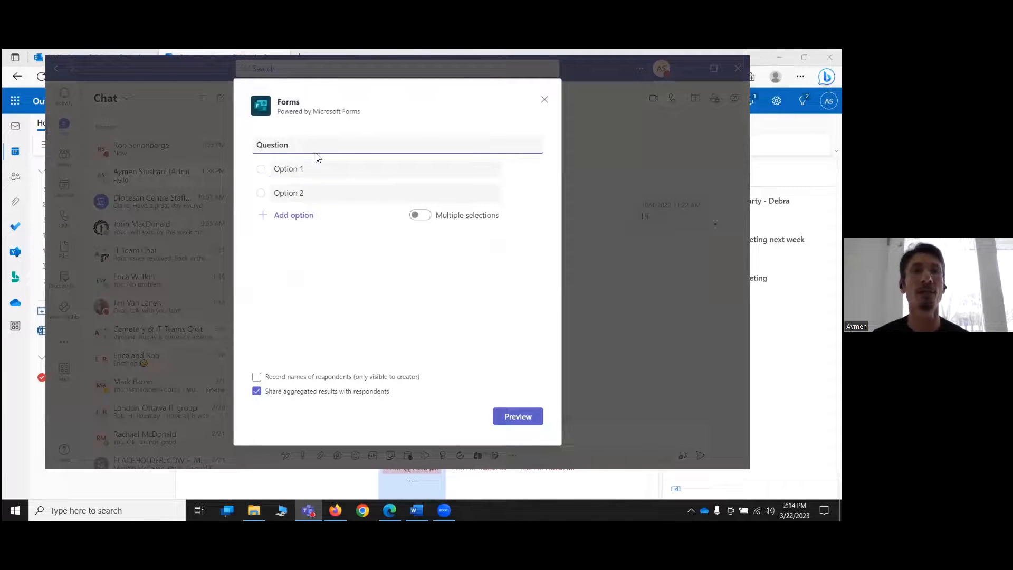
# - Replace the placeholder poll question with "How likely are you to recommend forms?"
pyautogui.click(309, 145)
pyautogui.moveTo(319, 143); pyautogui.dragTo(176, 150)
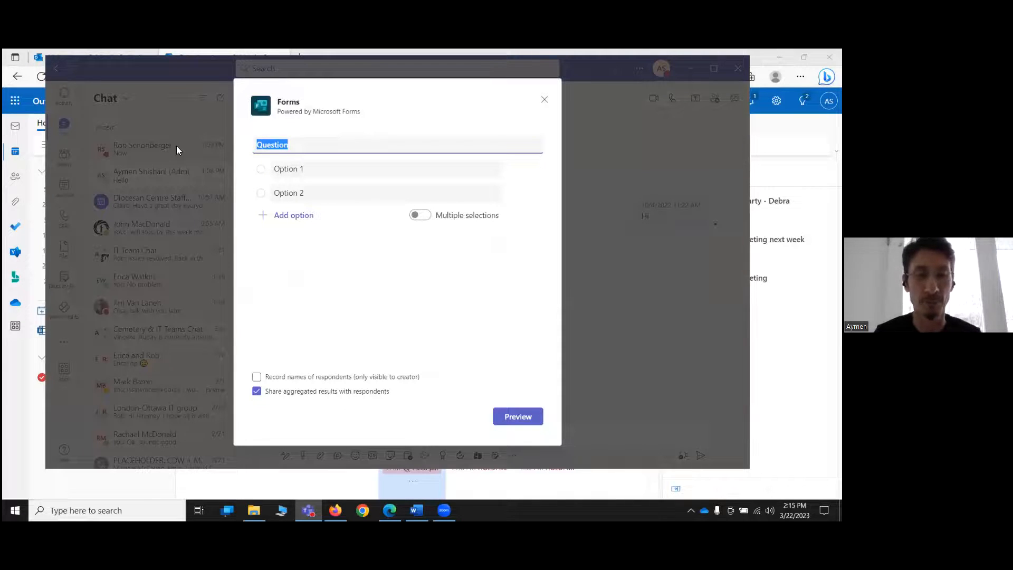
pyautogui.write('H')
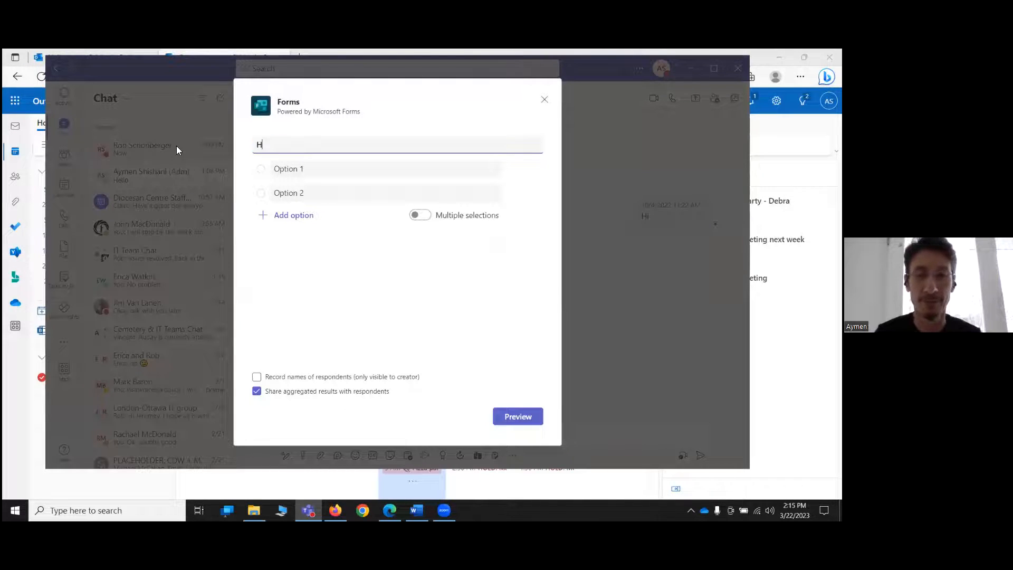
pyautogui.write('e')
pyautogui.press('BackSpace')
pyautogui.press('BackSpace')
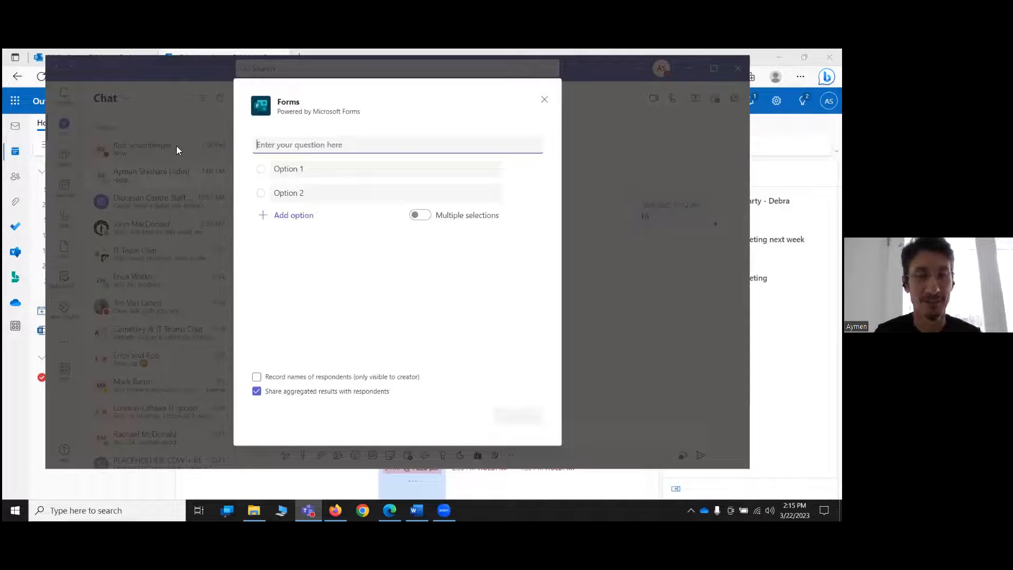
pyautogui.write('How likely are')
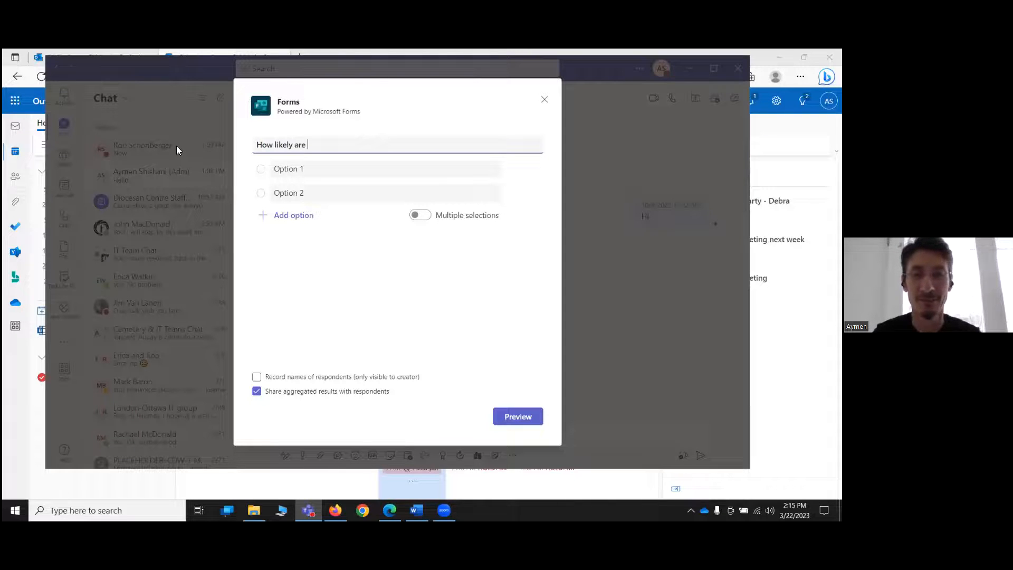
pyautogui.press('BackSpace')
pyautogui.press('BackSpace')
pyautogui.press('BackSpace')
pyautogui.press('BackSpace')
pyautogui.write('are you to recommend ')
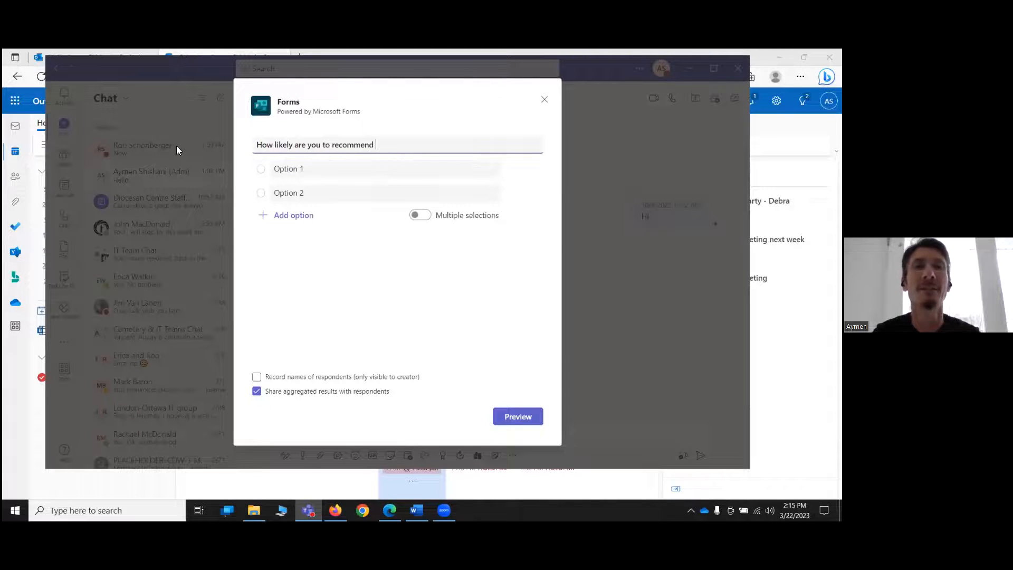
pyautogui.write('forms')
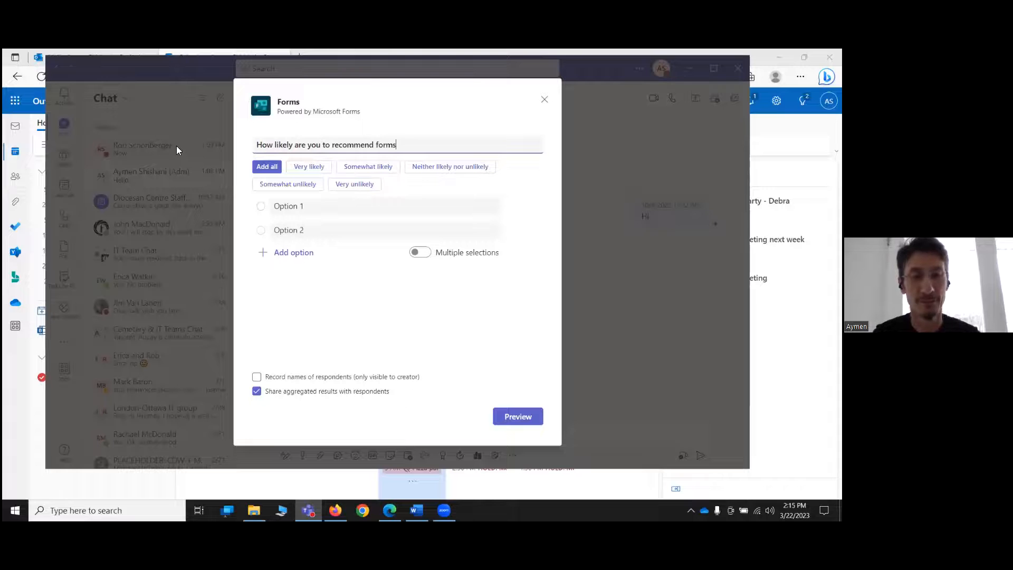
pyautogui.write('?')
# - Add all suggested answers to the poll, from Very likely through Very unlikely
pyautogui.click(319, 205)
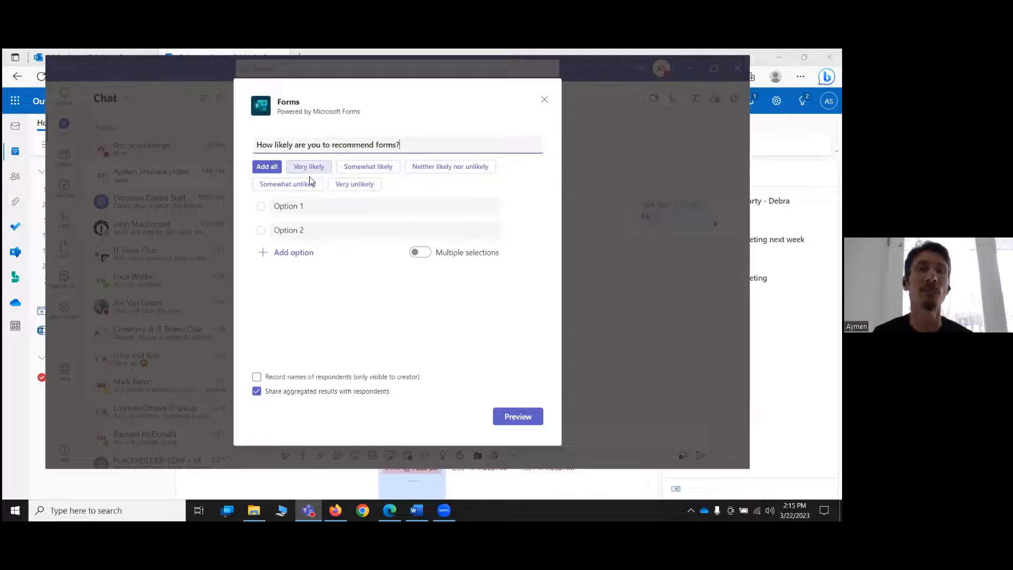
pyautogui.click(267, 166)
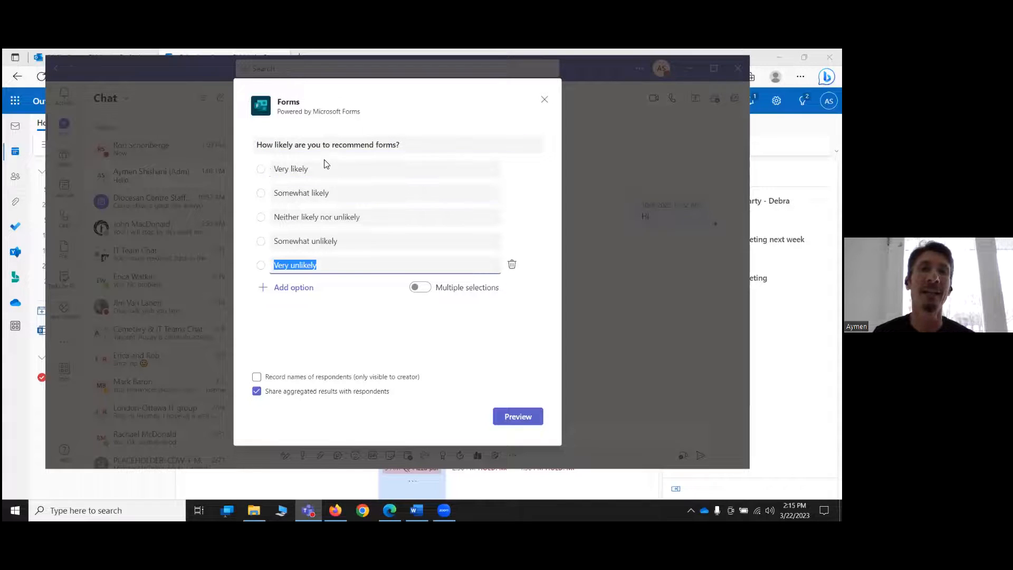
pyautogui.click(358, 326)
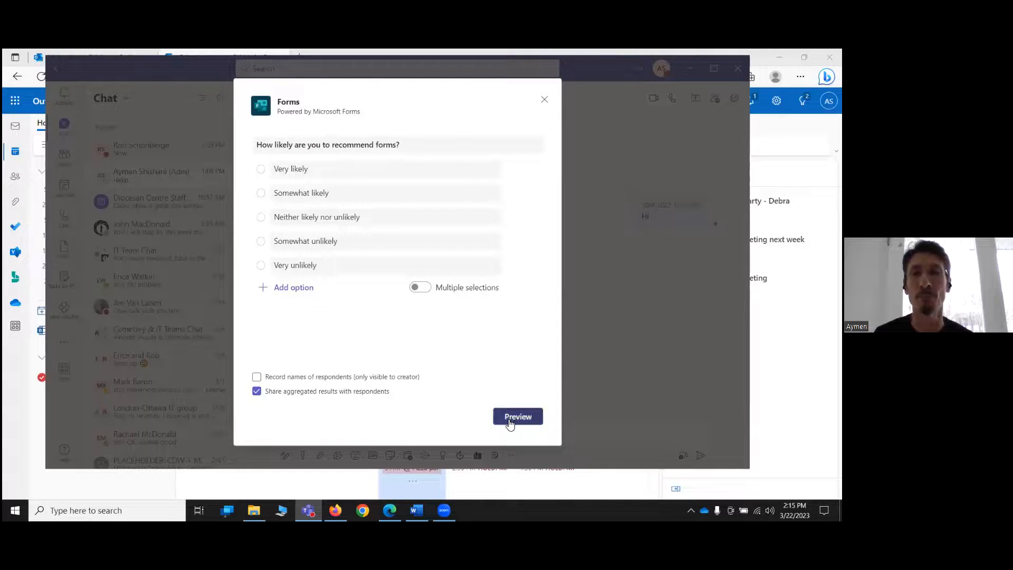
# - Try the poll's options for recording respondents' names and sharing aggregated results, switching each back to its original state
pyautogui.click(257, 377)
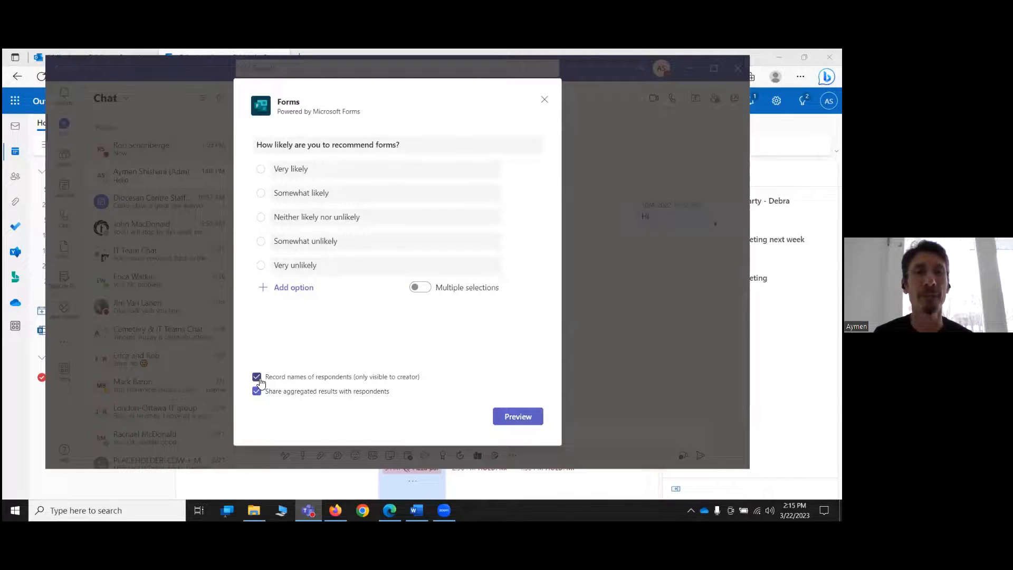
pyautogui.click(257, 378)
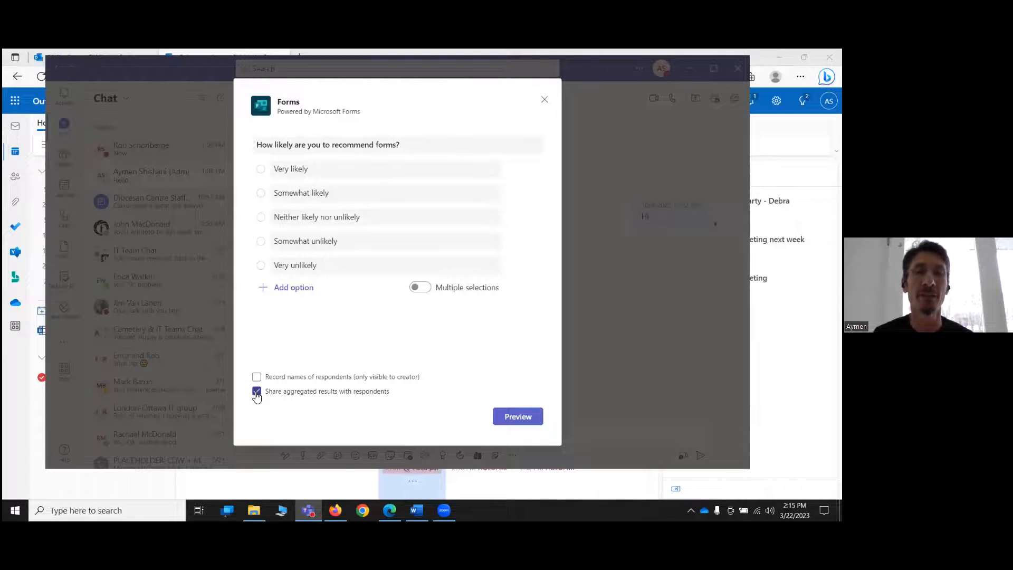
pyautogui.click(257, 392)
pyautogui.click(257, 393)
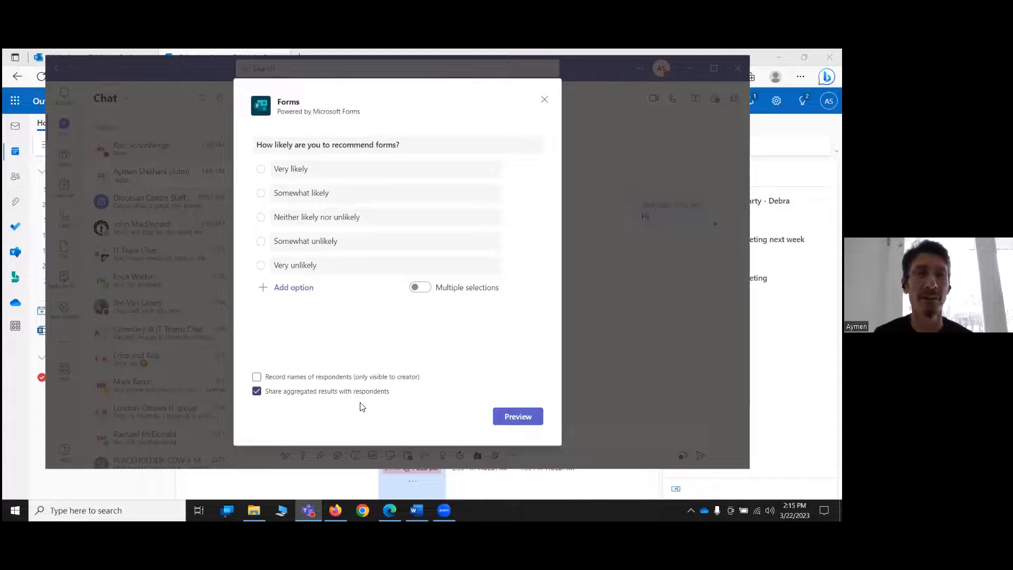
# - Preview the poll card, return to editing it, and close the poll without sending
pyautogui.click(516, 417)
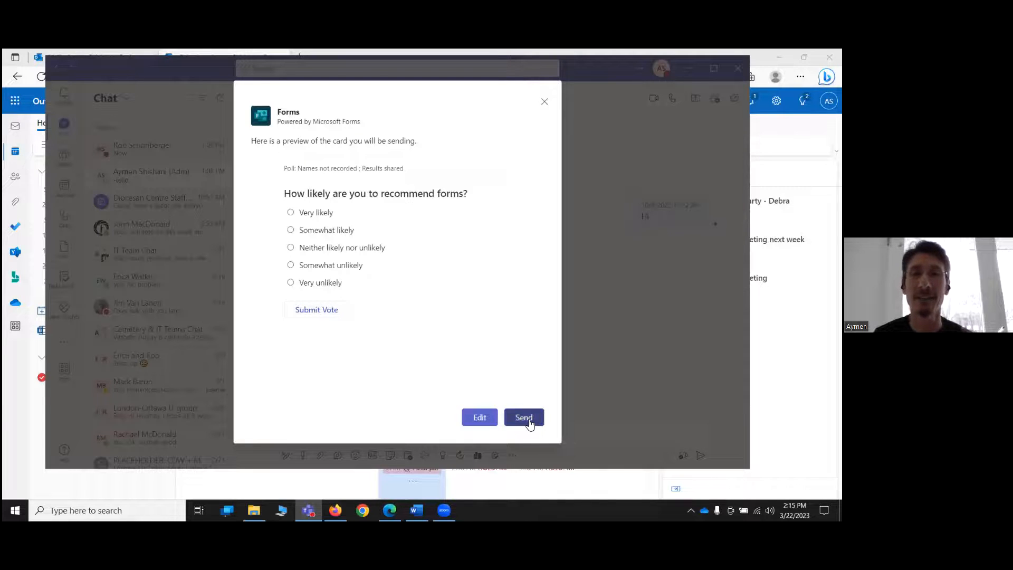
pyautogui.click(478, 419)
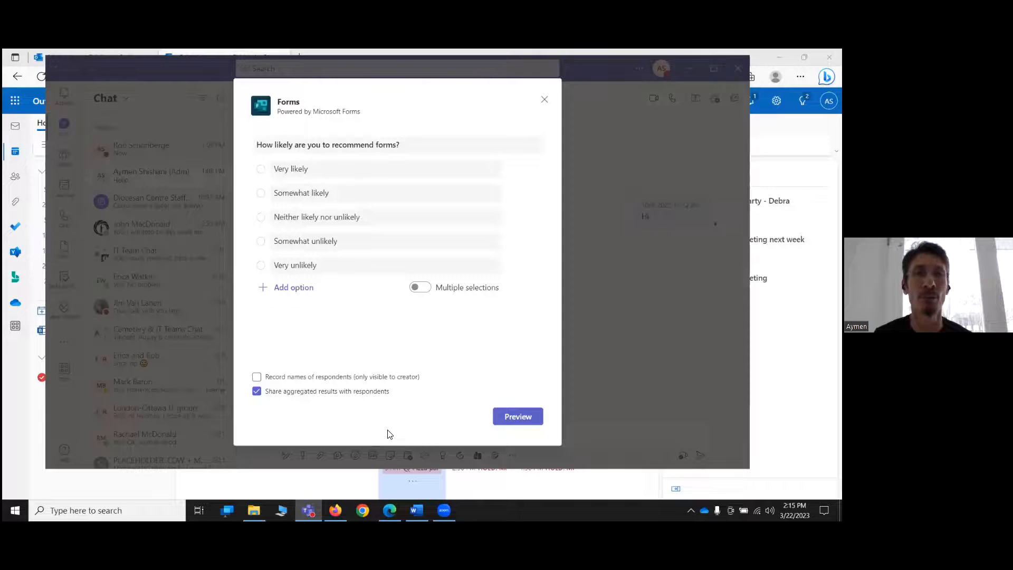
pyautogui.click(543, 100)
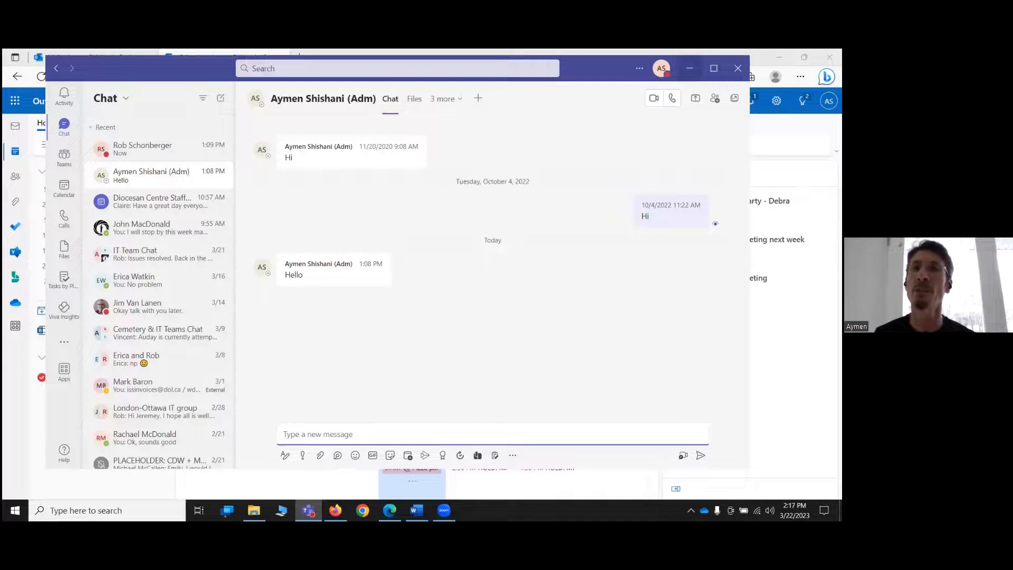
# - Switch from Teams back to the browser and open "My first form" in Microsoft Forms
pyautogui.click(690, 68)
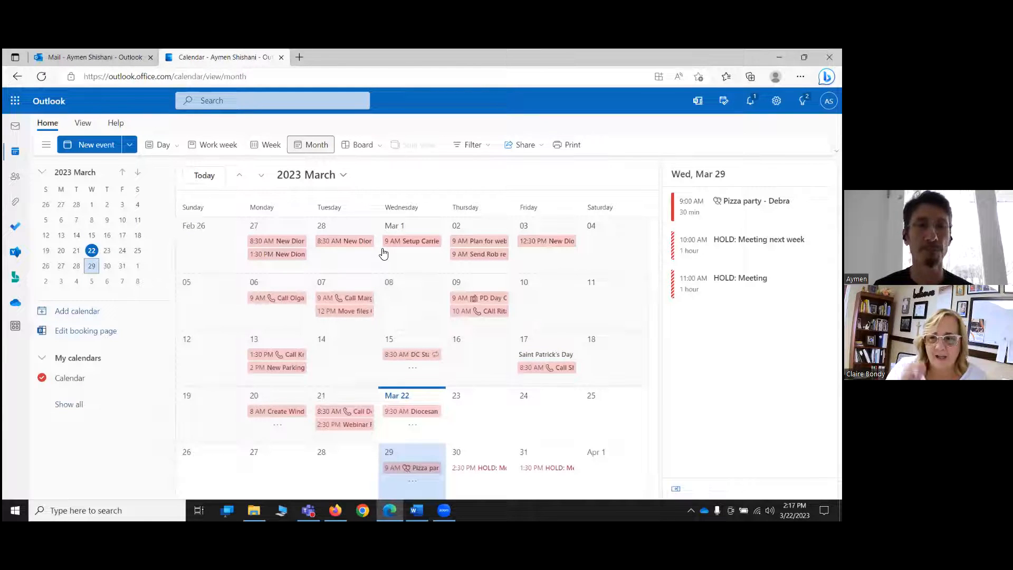
pyautogui.click(245, 508)
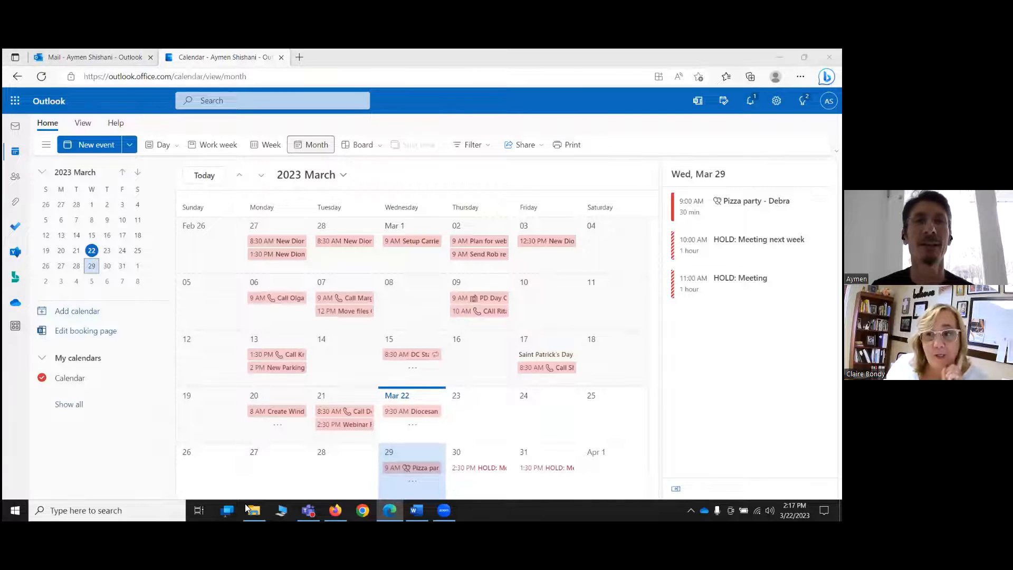
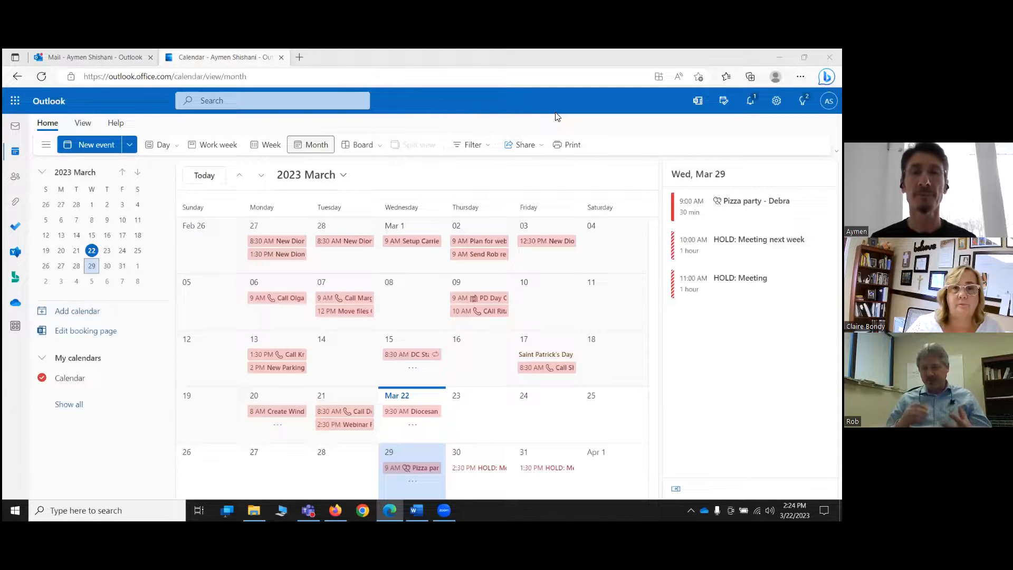
pyautogui.click(14, 100)
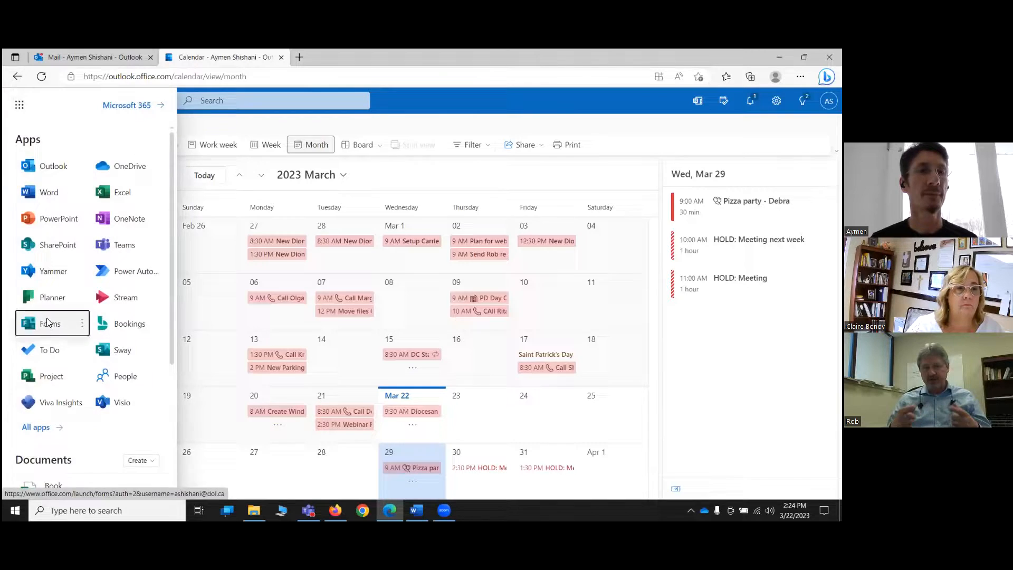
pyautogui.click(50, 320)
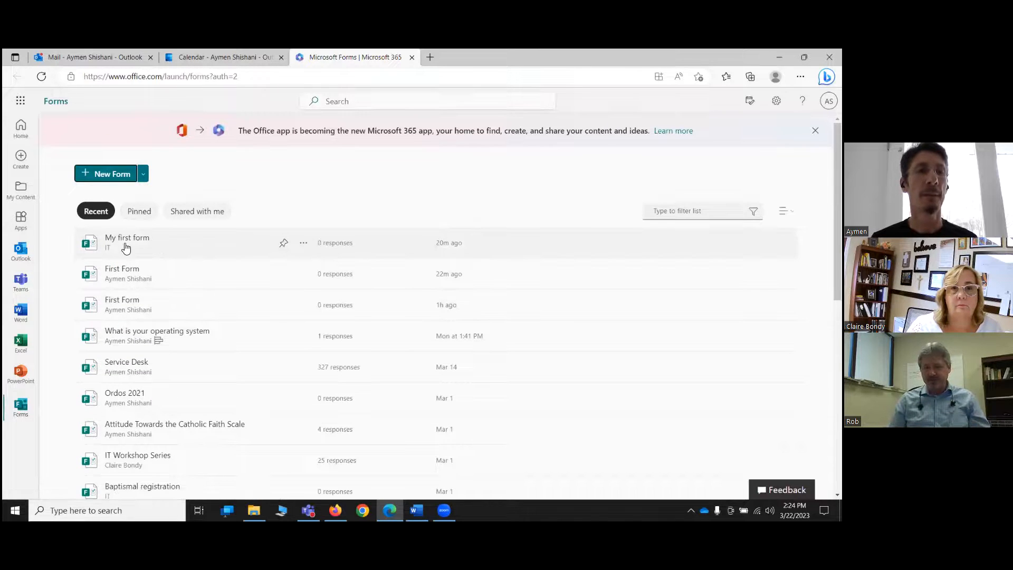
pyautogui.click(124, 244)
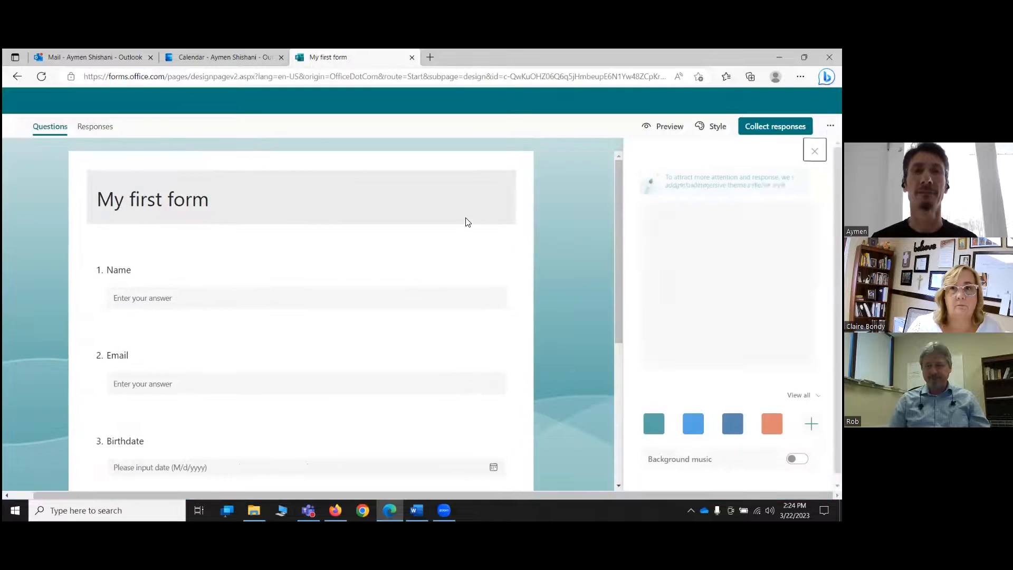
# - View the form's responses and add Français (Canada) as an additional language in the multilingual settings
pyautogui.click(105, 130)
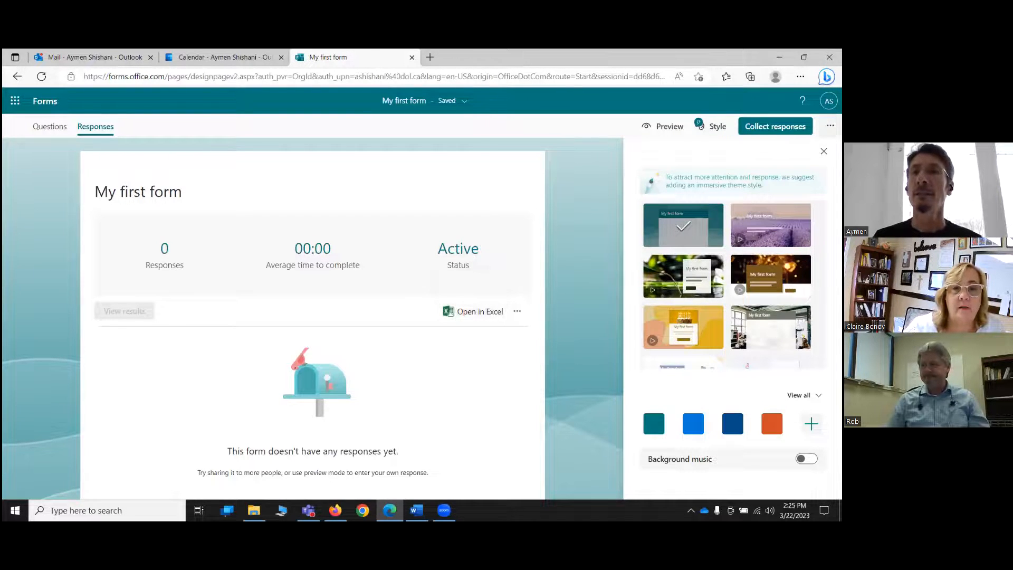
pyautogui.click(830, 125)
pyautogui.click(768, 199)
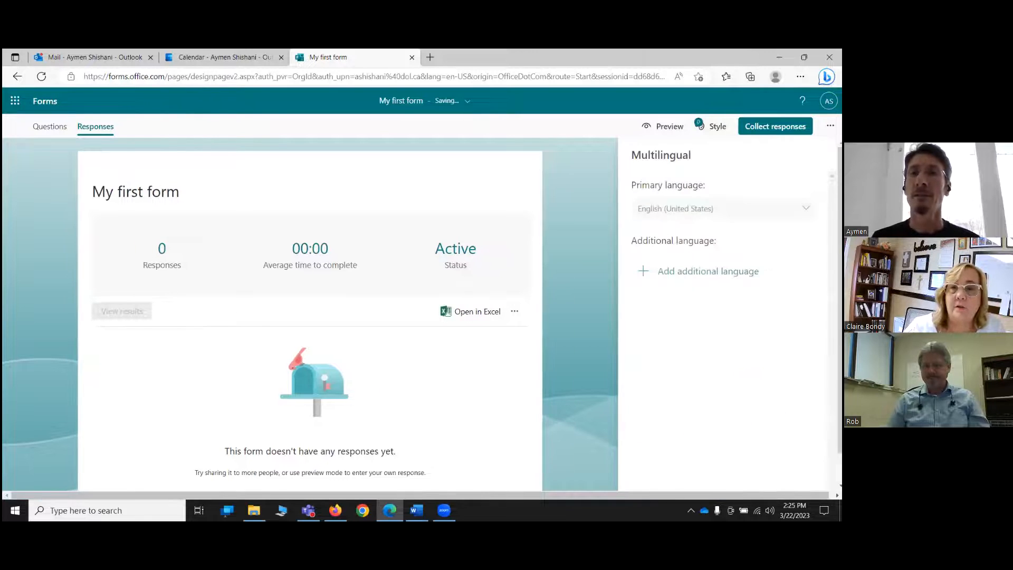
pyautogui.click(654, 270)
pyautogui.scroll(-5, 667, 385)
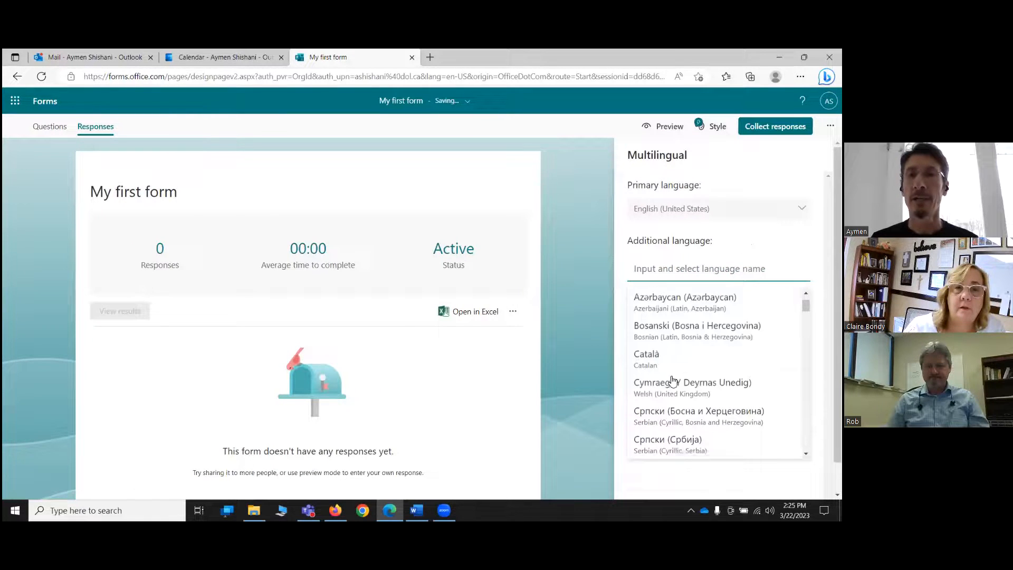
pyautogui.scroll(-3, 685, 397)
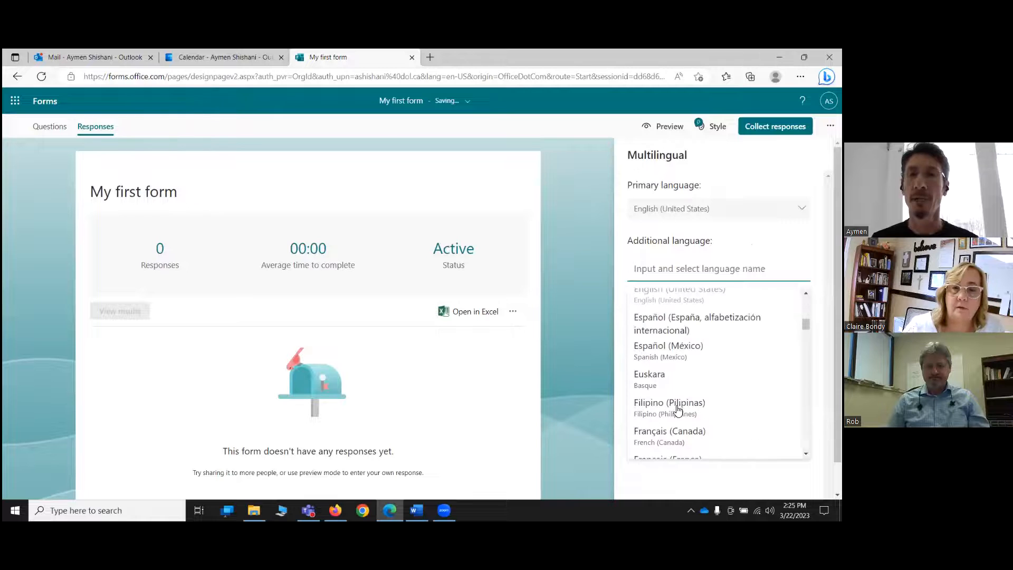
pyautogui.click(663, 422)
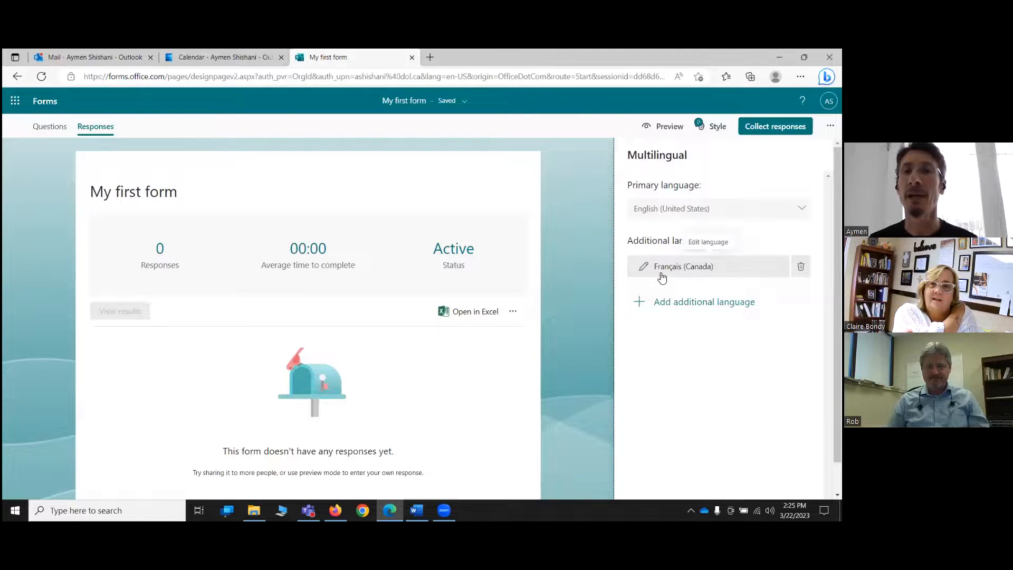
# - Look over the Français (Canada) translation page of the form and return to the multilingual settings
pyautogui.click(644, 269)
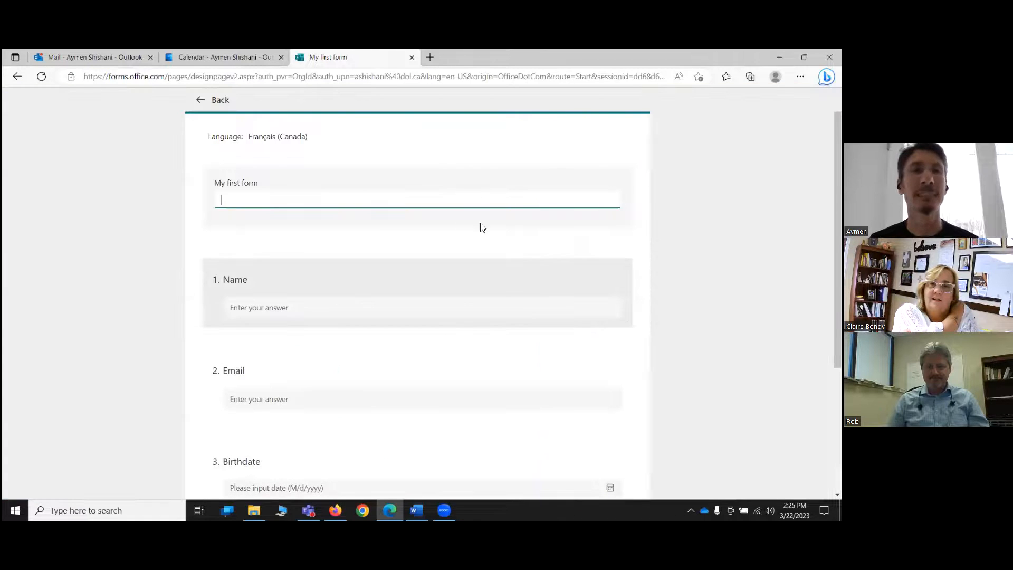
pyautogui.scroll(-3, 369, 283)
pyautogui.scroll(3, 418, 271)
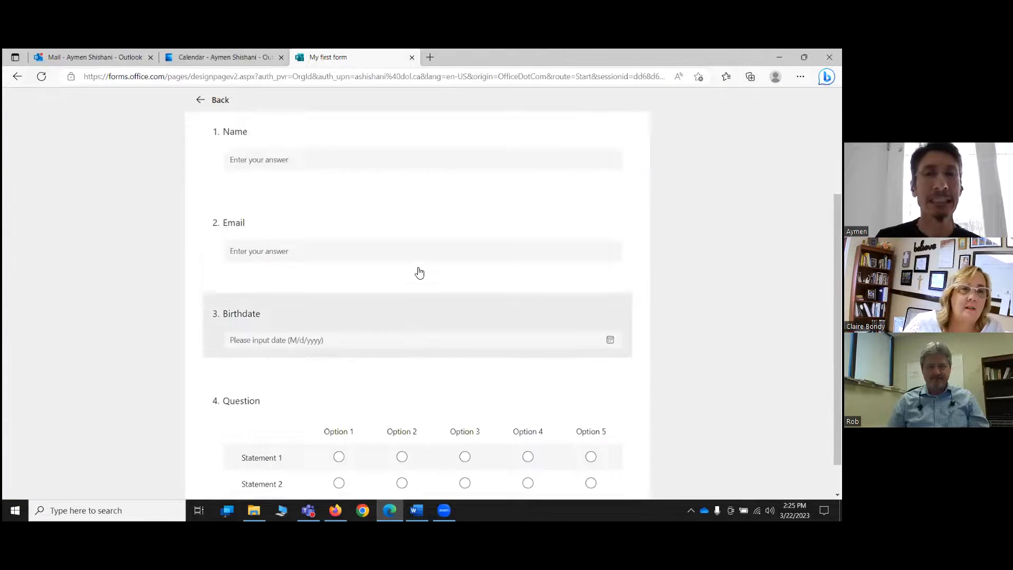
pyautogui.click(194, 103)
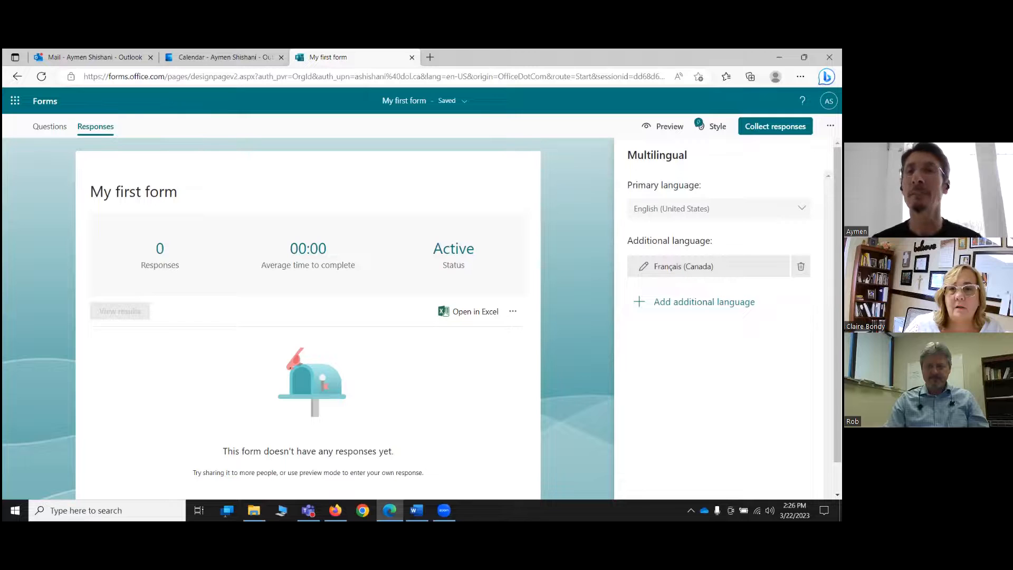
pyautogui.doubleClick(648, 241)
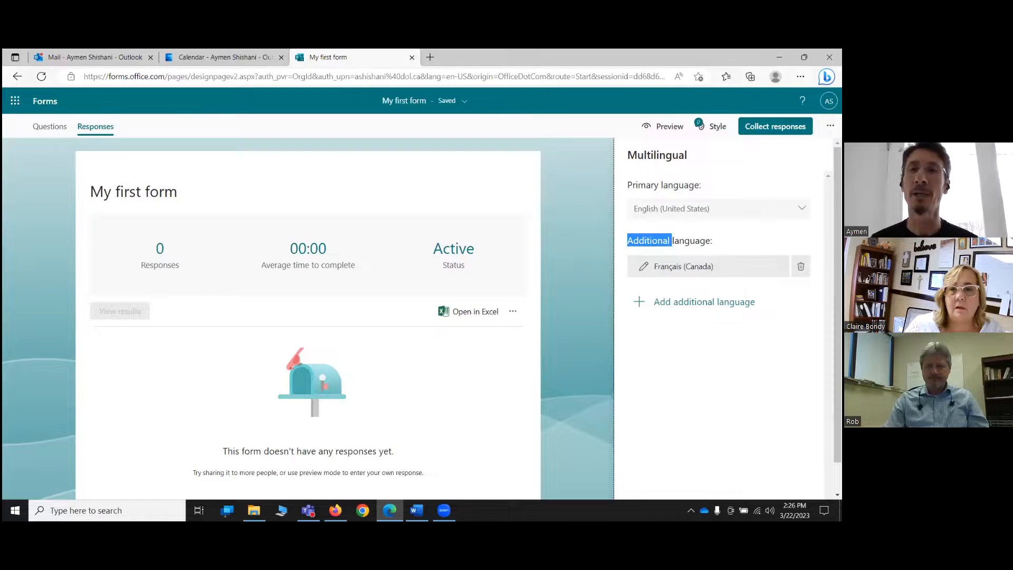
# - Return to the Forms home page and show the available options for "My first form" in the recent list
pyautogui.click(650, 241)
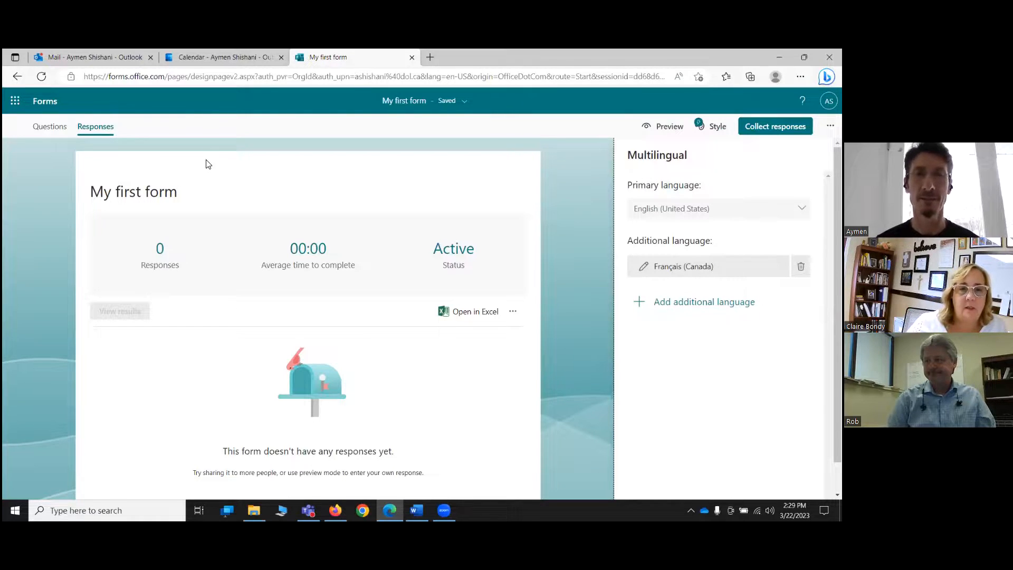
pyautogui.click(45, 101)
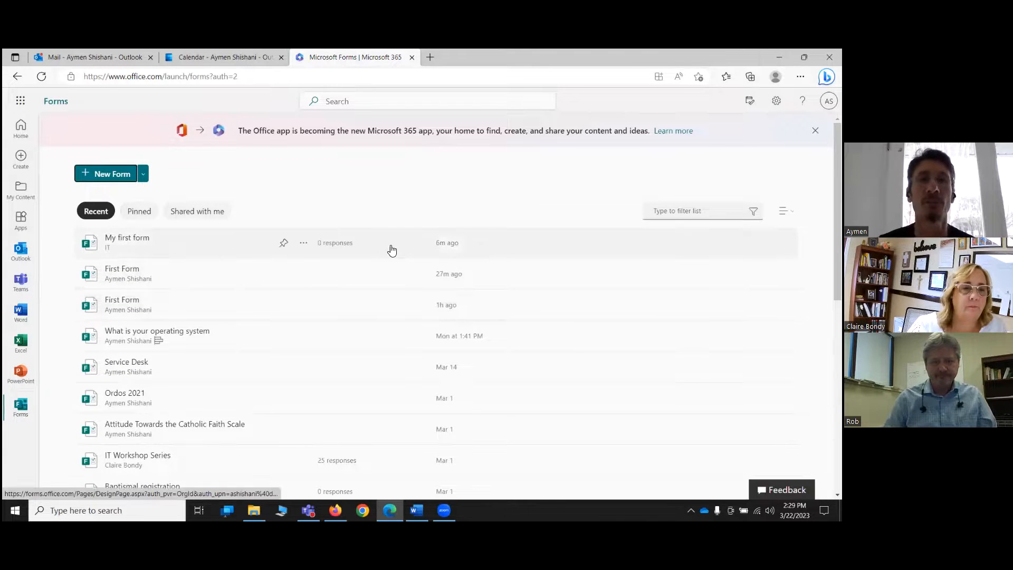
pyautogui.click(305, 245)
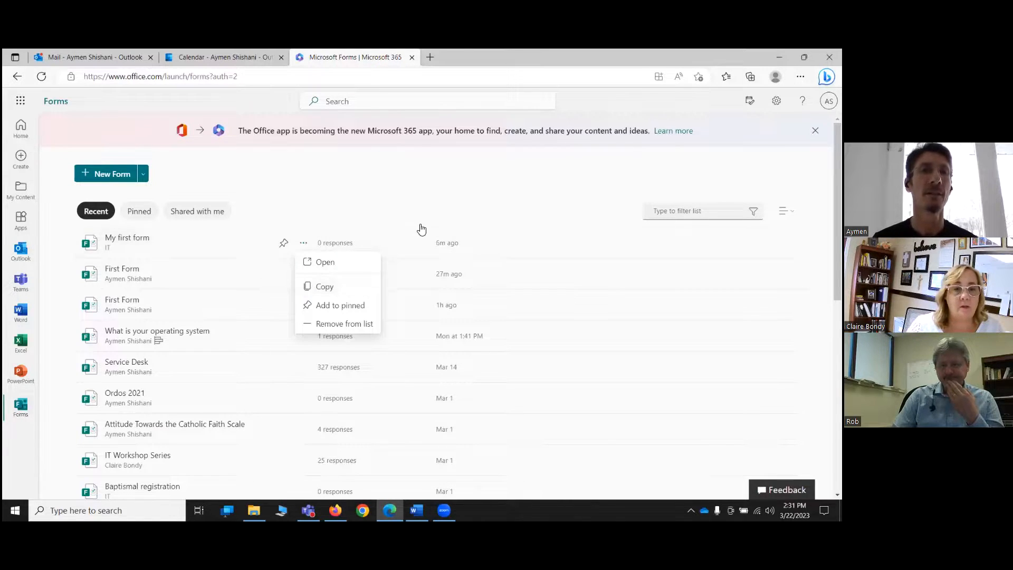
# - Open dol.ca in a new browser tab and follow the Service Desk link in the page footer
pyautogui.click(430, 57)
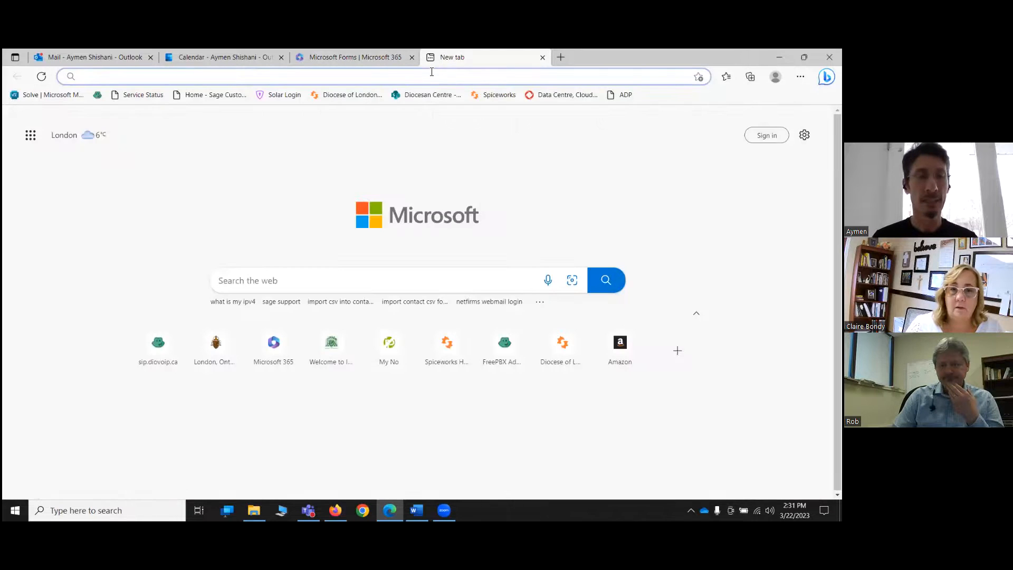
pyautogui.write('dol.ca')
pyautogui.press('Return')
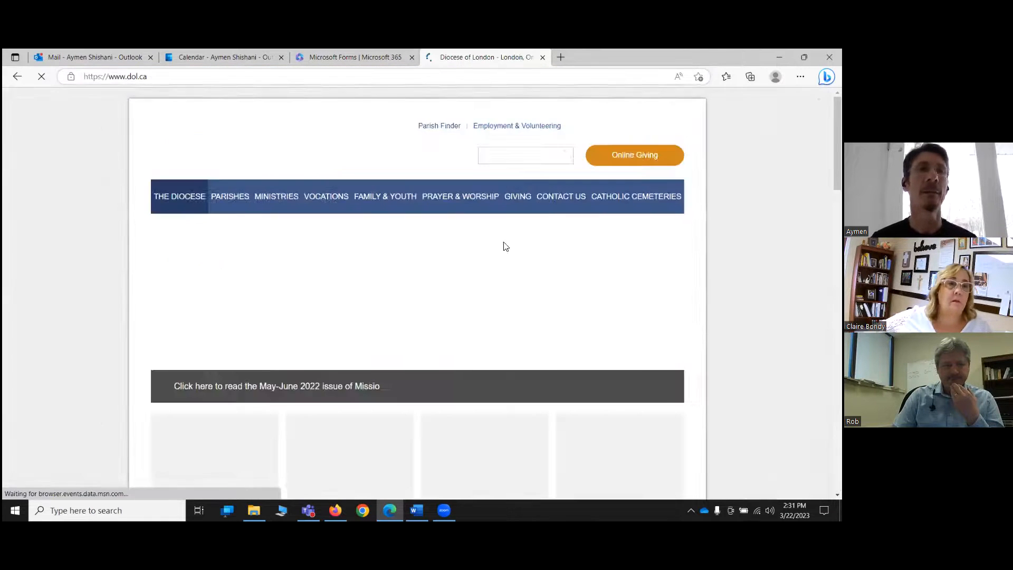
pyautogui.scroll(-15, 631, 271)
pyautogui.scroll(-5, 574, 339)
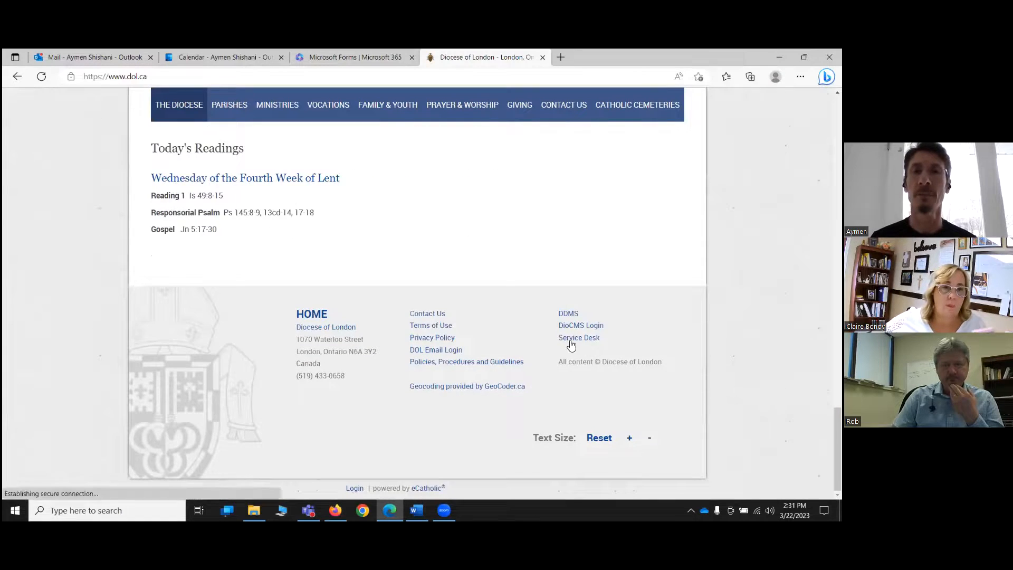
pyautogui.click(574, 339)
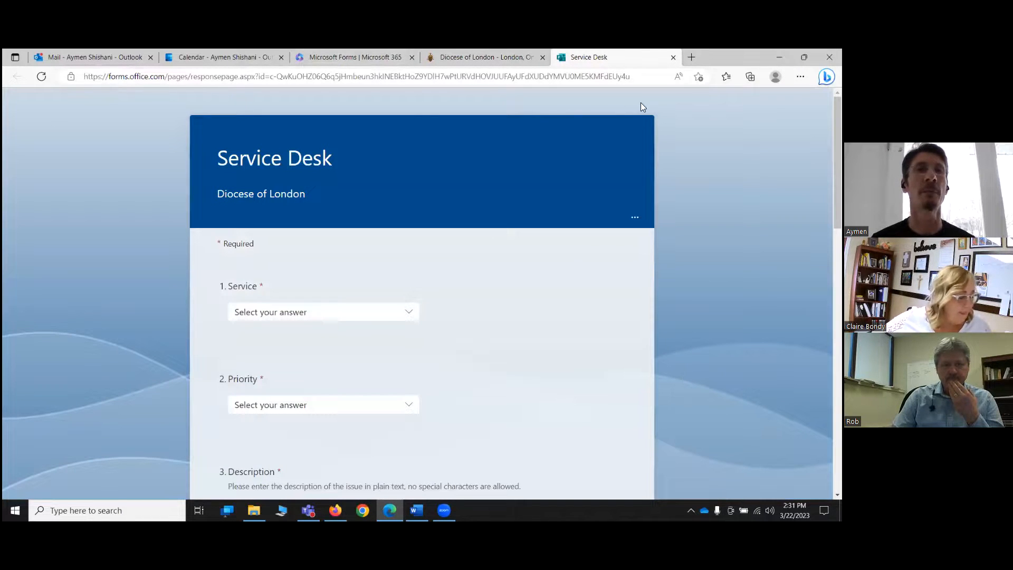
# - Switch to Outlook, launch Microsoft Forms from its app list, and open the Service Desk form for editing
pyautogui.click(86, 54)
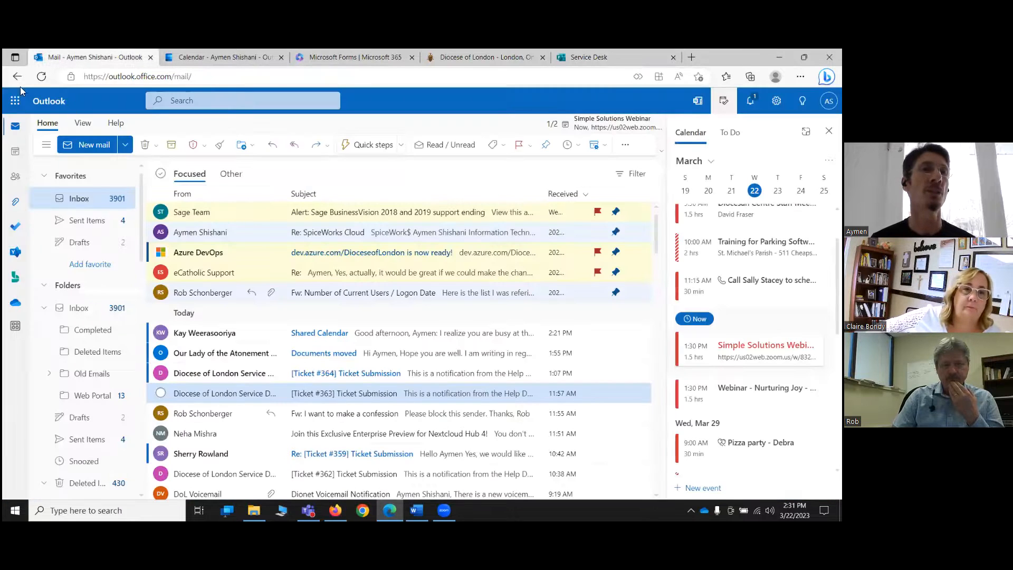
pyautogui.click(19, 104)
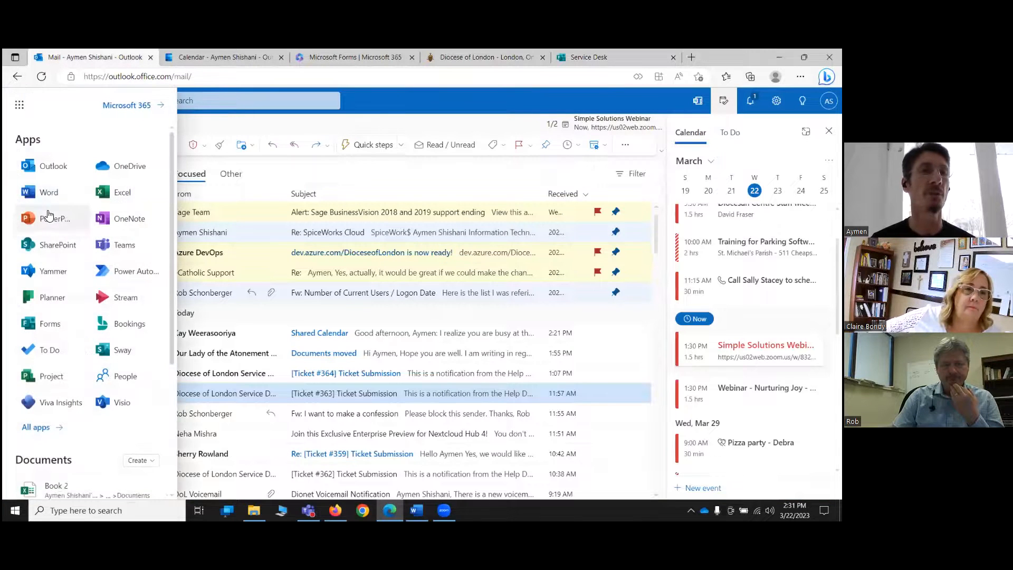
pyautogui.click(55, 323)
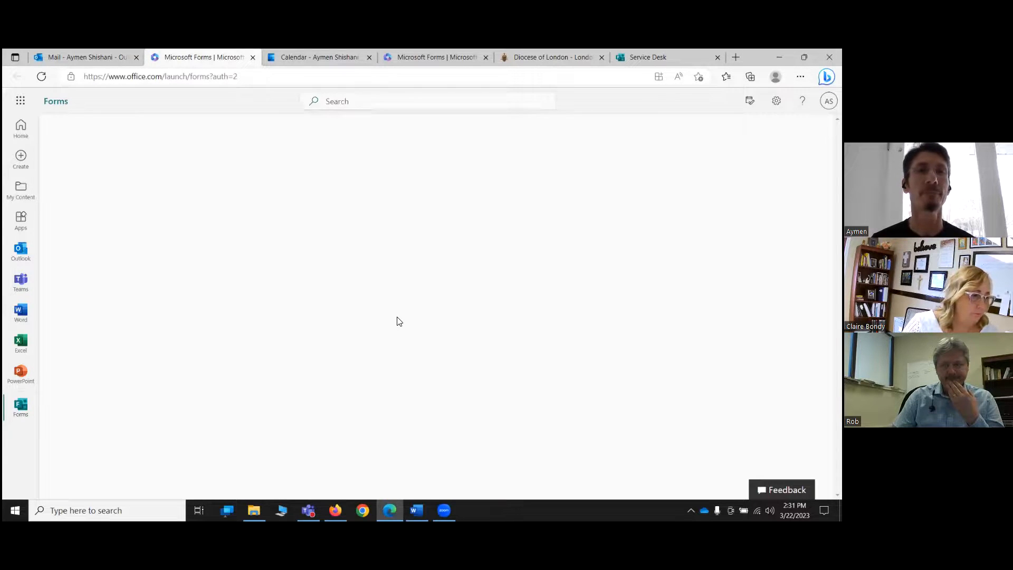
pyautogui.scroll(-3, 290, 286)
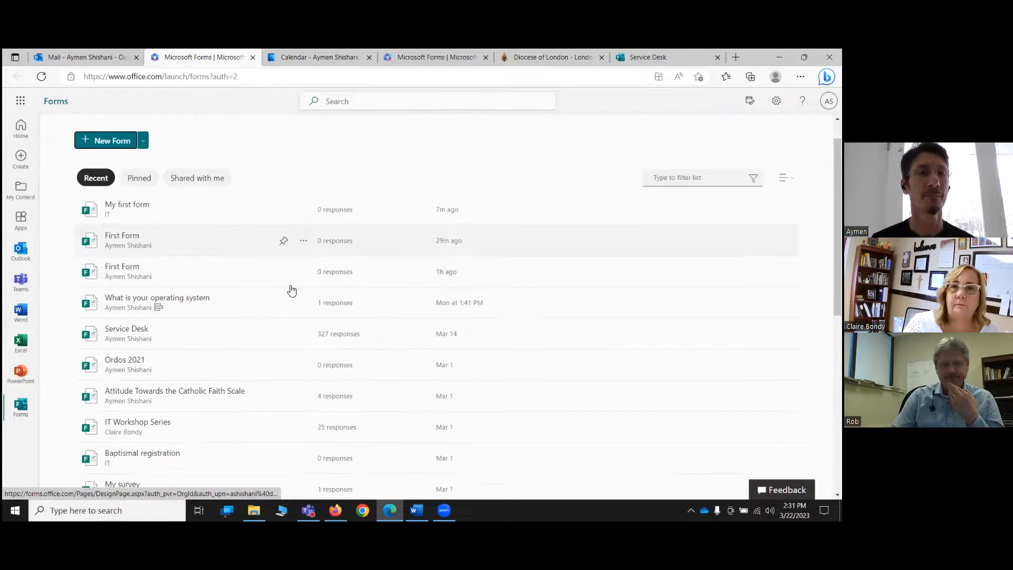
pyautogui.click(127, 250)
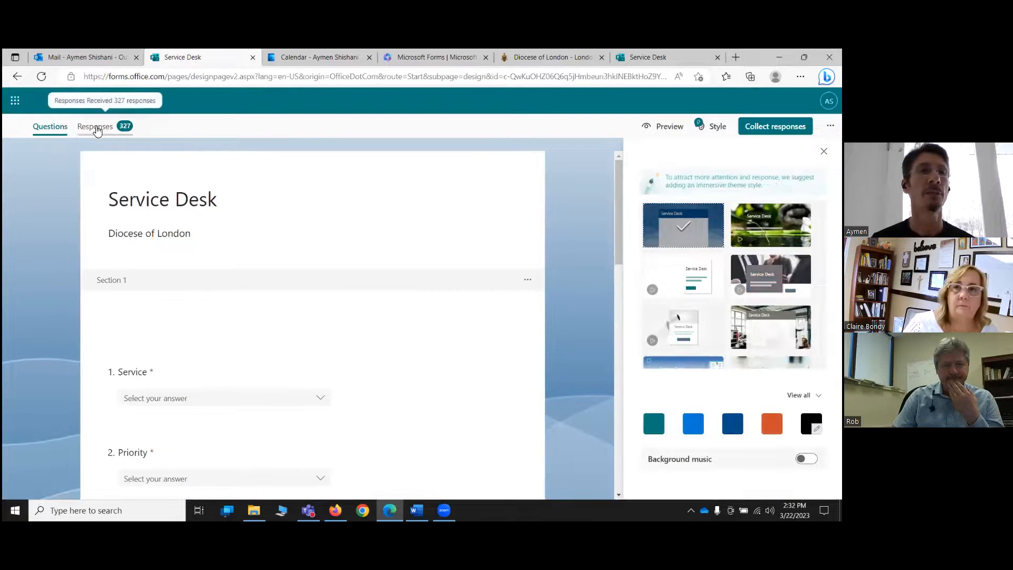
# - View the Service Desk form's responses and examine the Service and Priority breakdowns
pyautogui.click(97, 128)
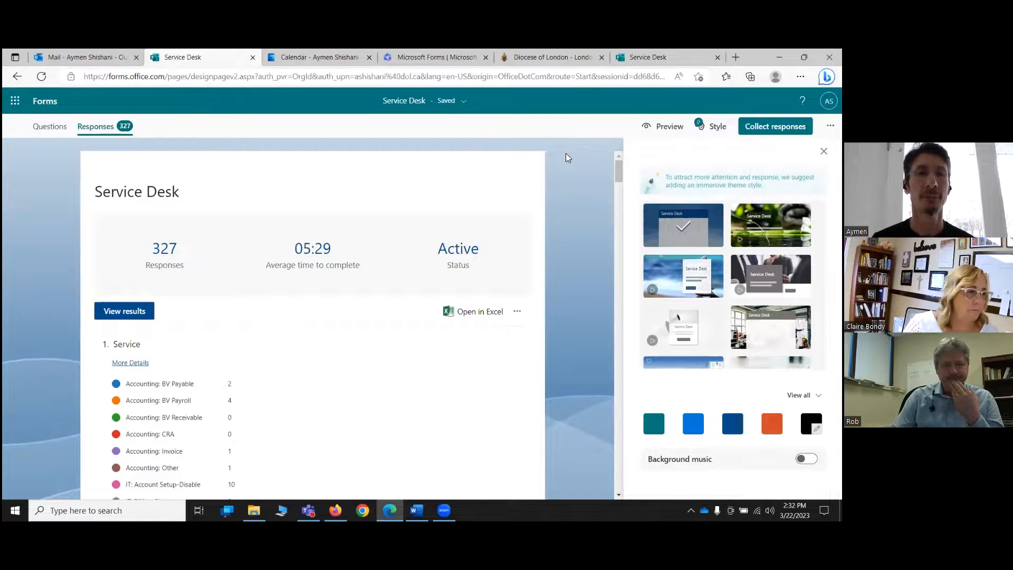
pyautogui.scroll(-1, 372, 190)
pyautogui.scroll(-1, 345, 295)
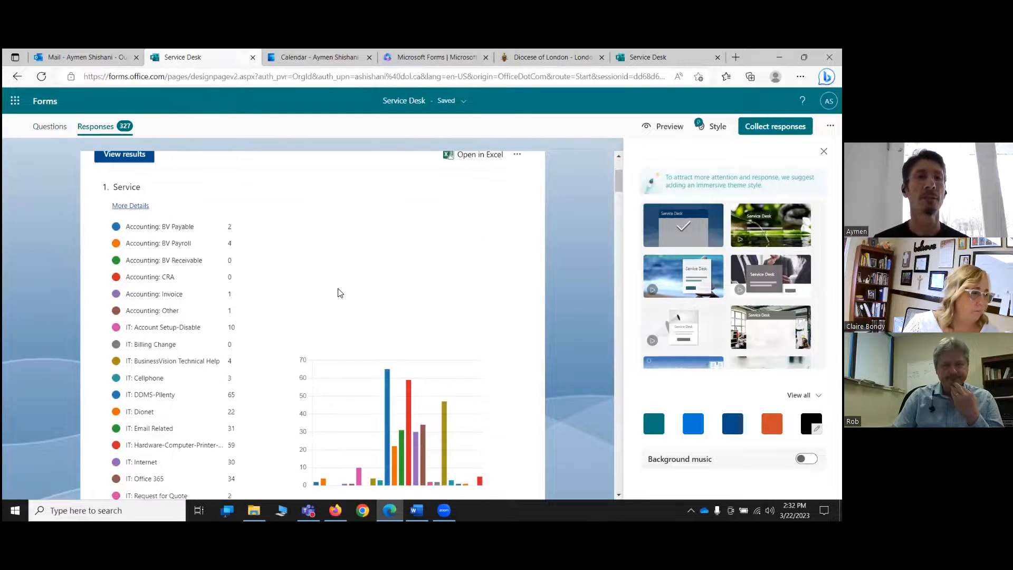
pyautogui.scroll(-1, 237, 274)
pyautogui.scroll(1, 206, 259)
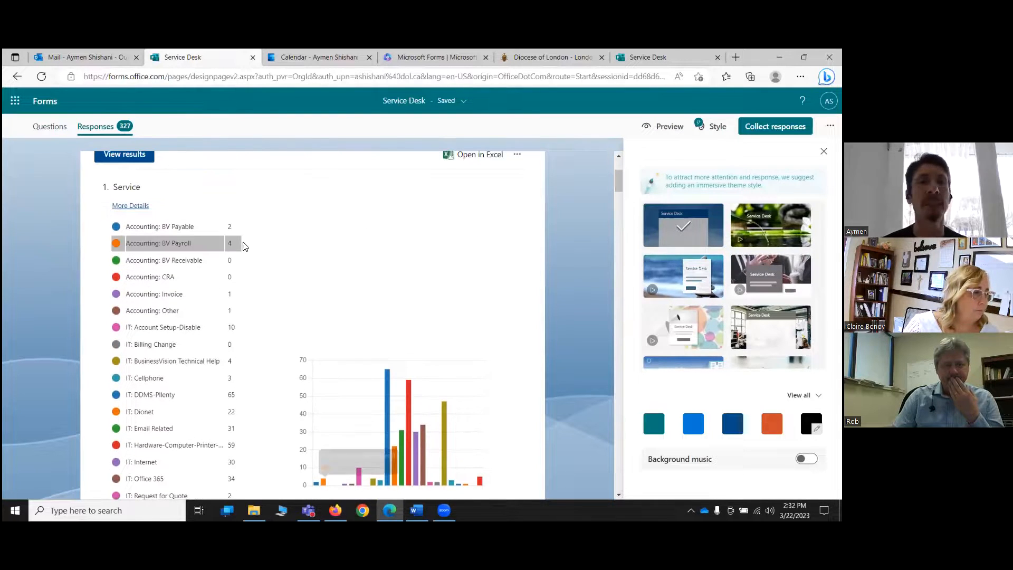
pyautogui.scroll(-1, 192, 227)
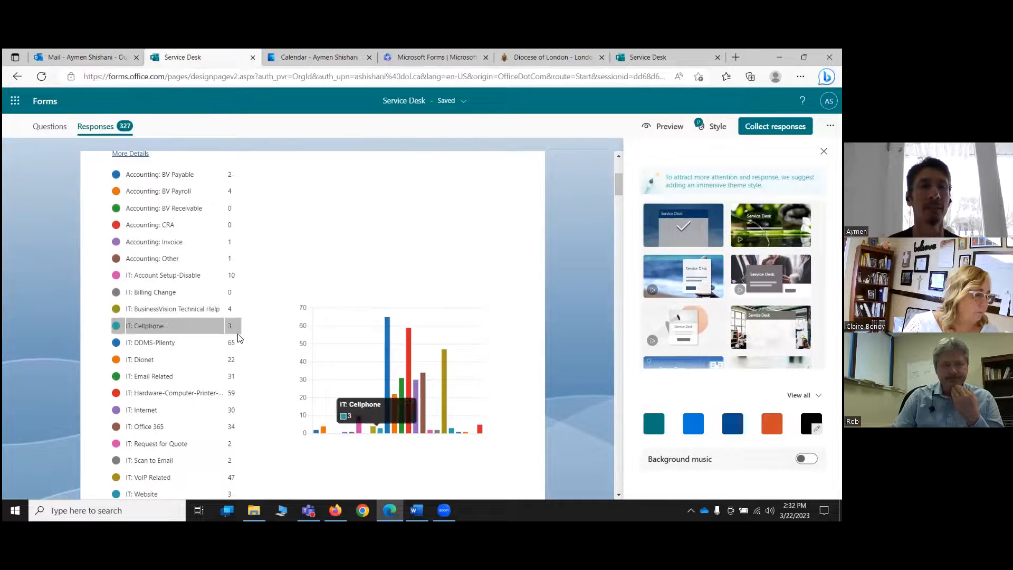
pyautogui.scroll(-4, 235, 338)
pyautogui.scroll(-4, 237, 346)
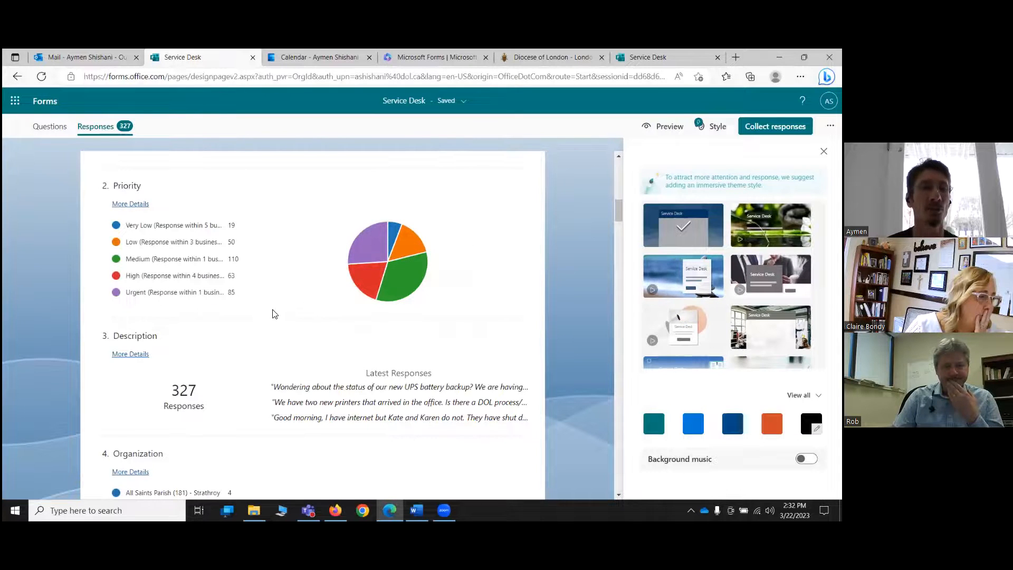
# - Look through the Organization breakdown and the remaining questions down to Extension, and return to the start of the response summary
pyautogui.scroll(-3, 276, 320)
pyautogui.scroll(-2, 262, 271)
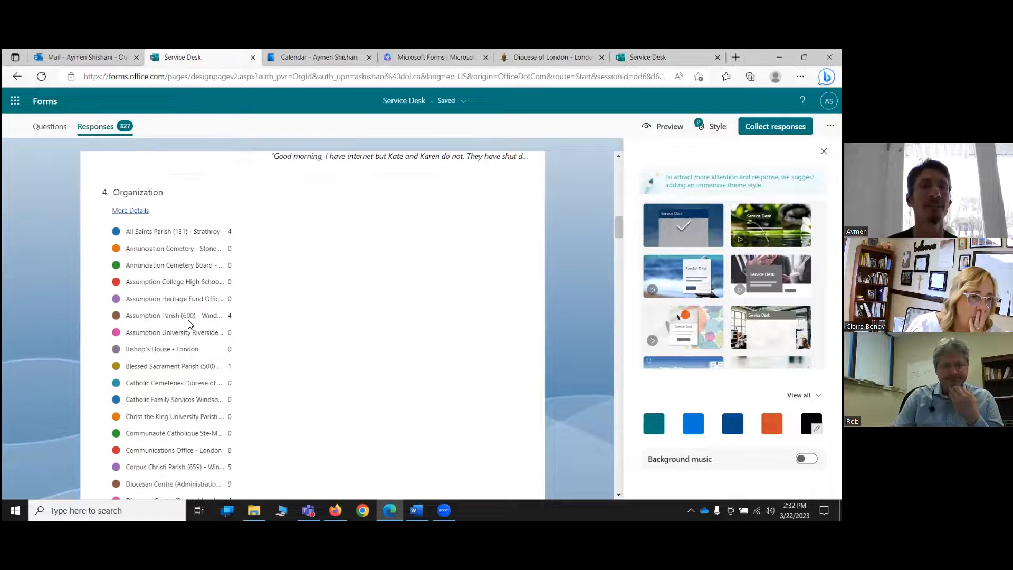
pyautogui.scroll(-6, 244, 249)
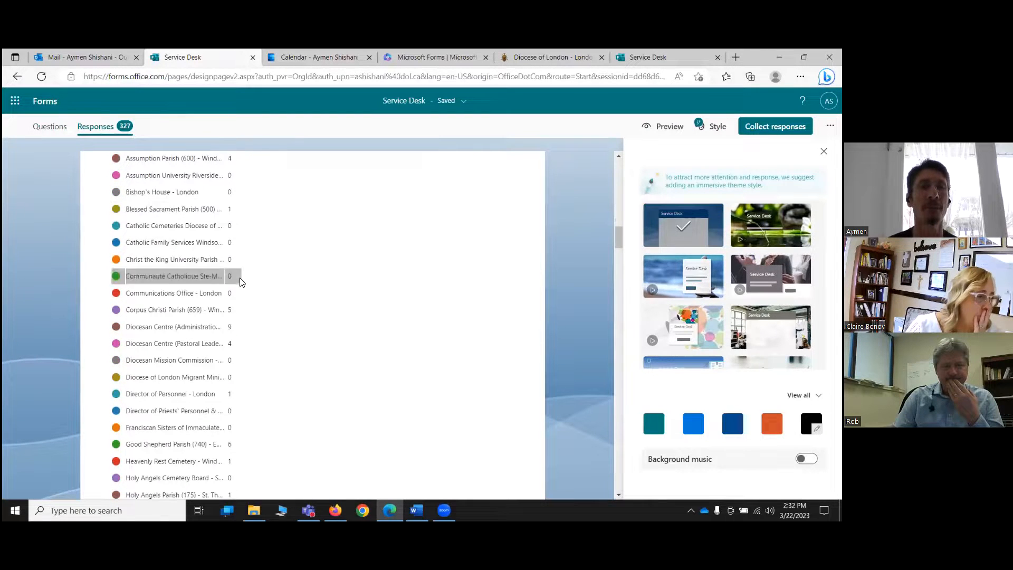
pyautogui.scroll(-20, 248, 322)
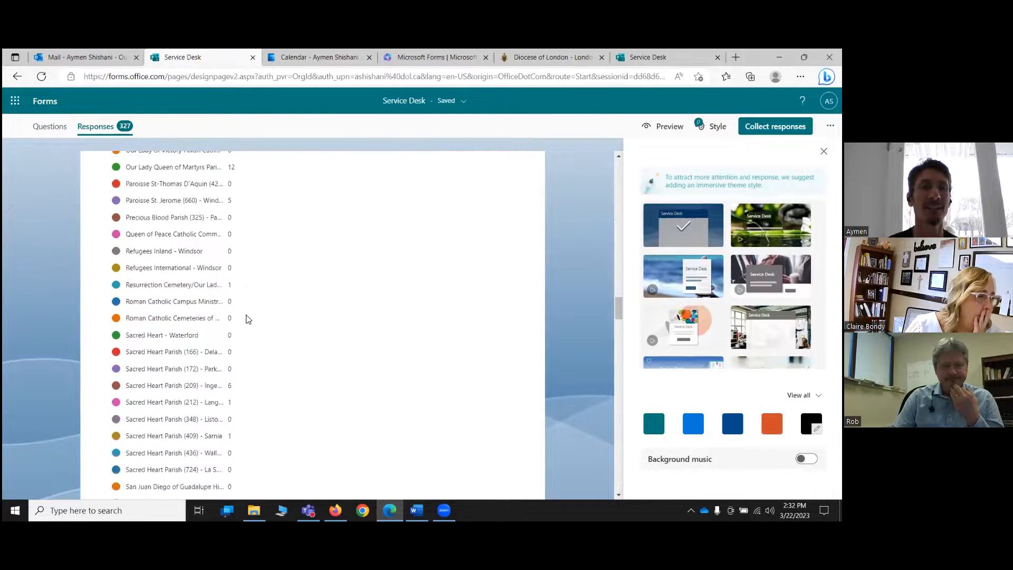
pyautogui.scroll(-12, 276, 296)
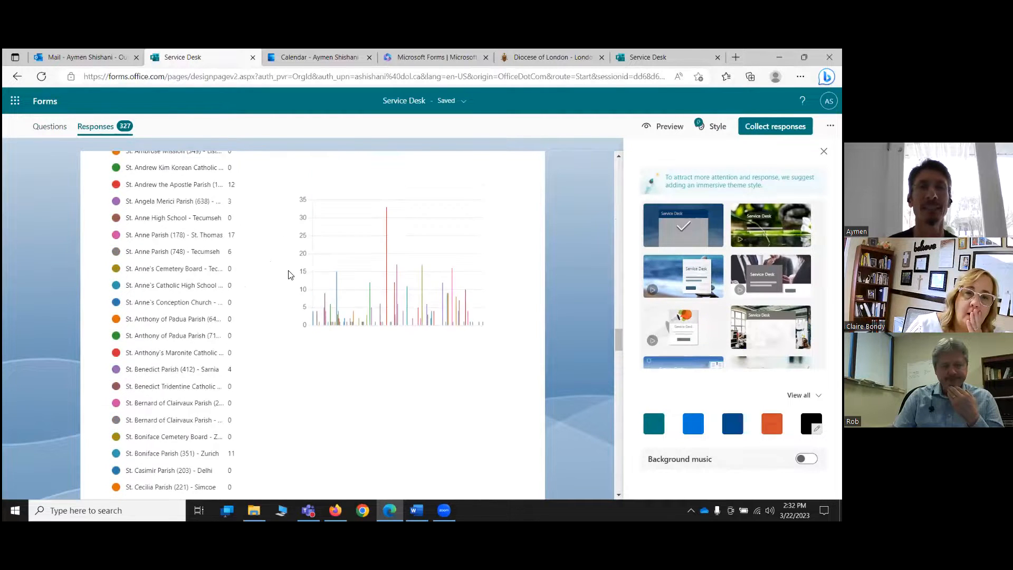
pyautogui.scroll(-20, 298, 282)
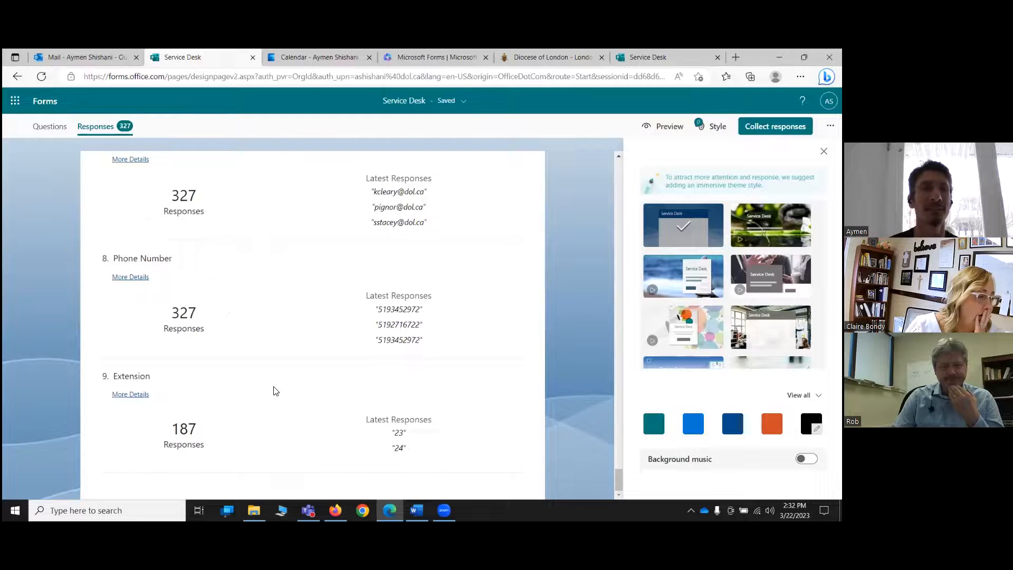
pyautogui.scroll(20, 304, 382)
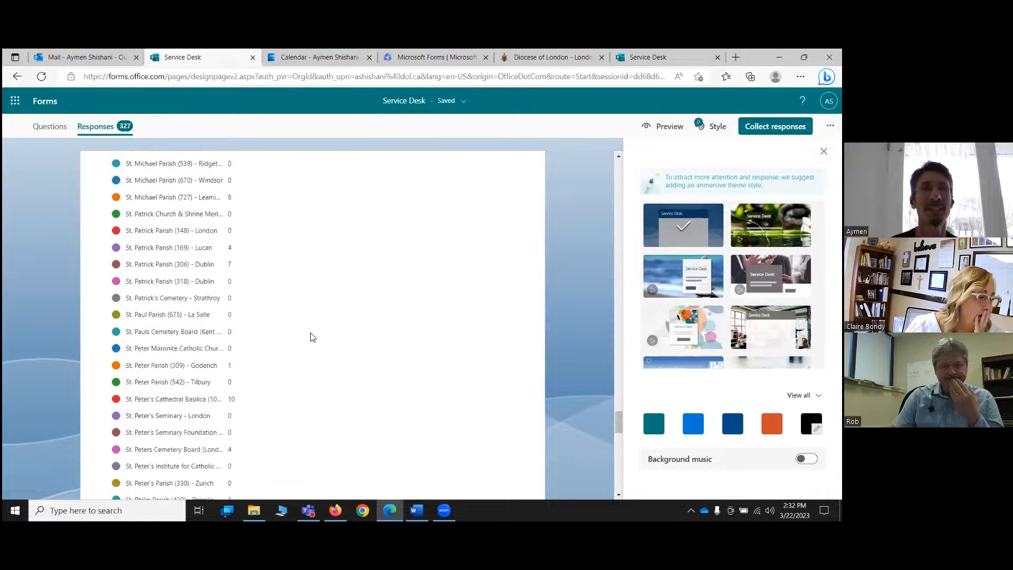
pyautogui.scroll(20, 311, 315)
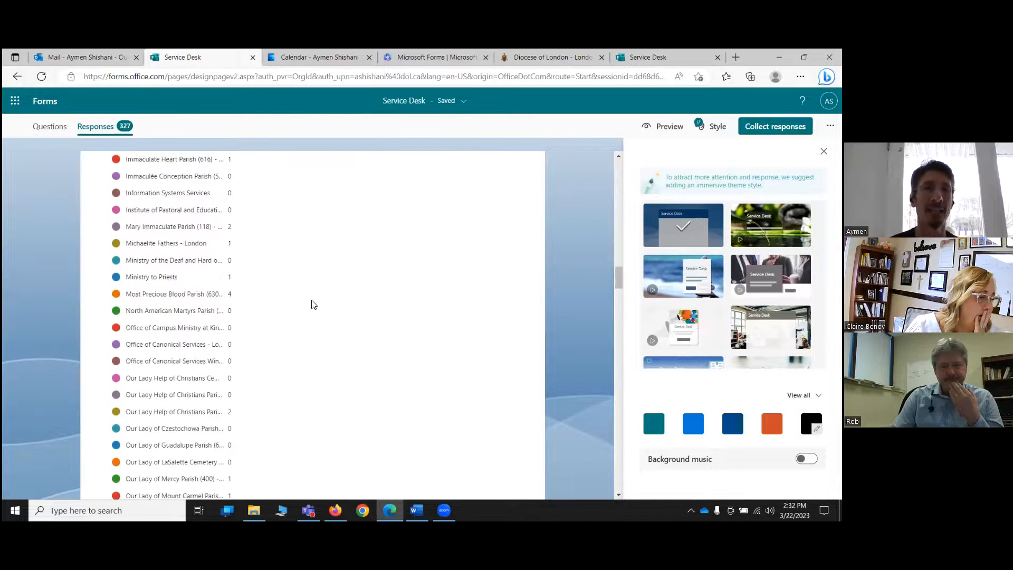
pyautogui.scroll(10, 314, 297)
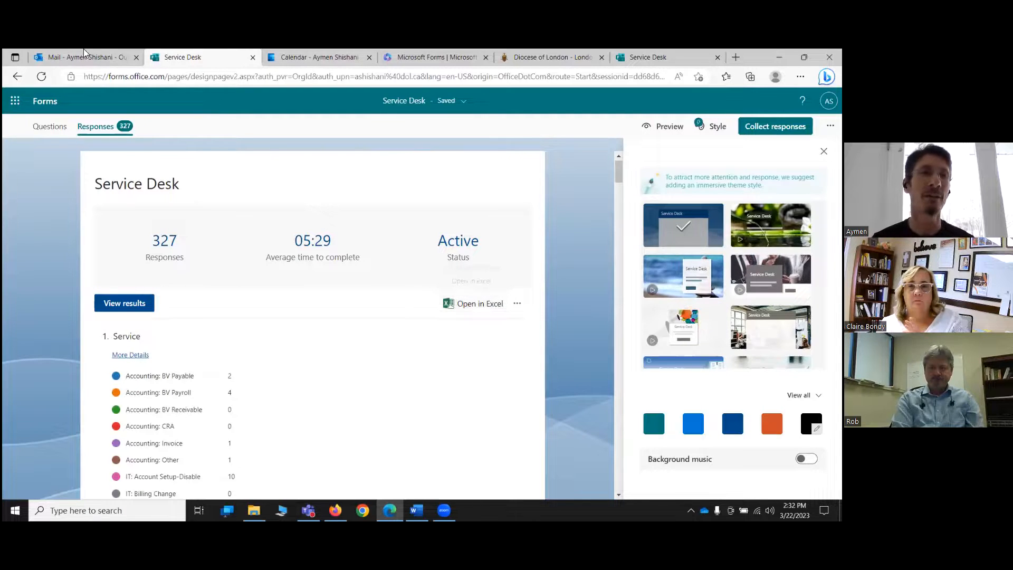
# - Close the Service Desk responses page and switch to the fill-in page of the Service Desk form
pyautogui.click(13, 101)
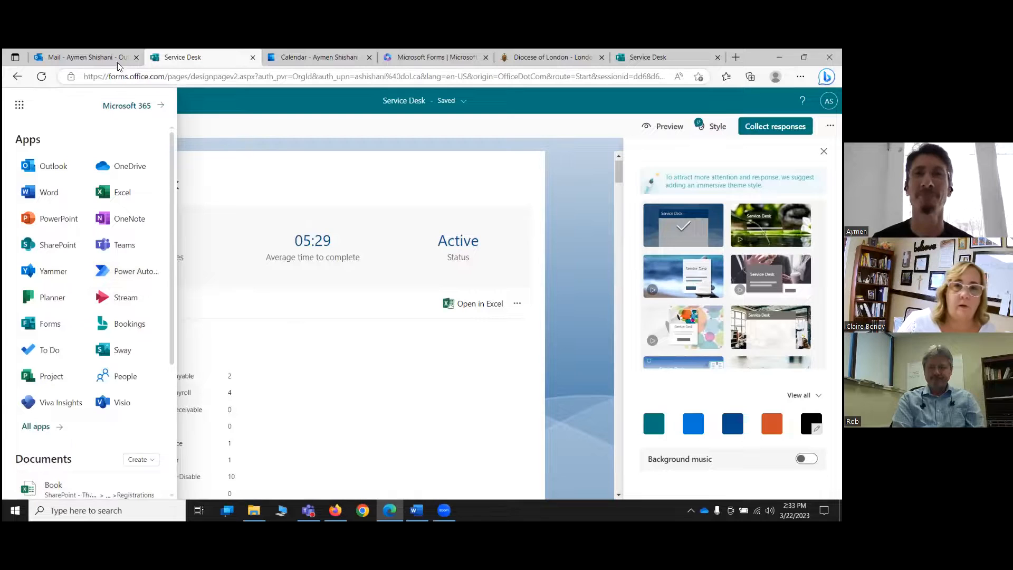
pyautogui.click(349, 91)
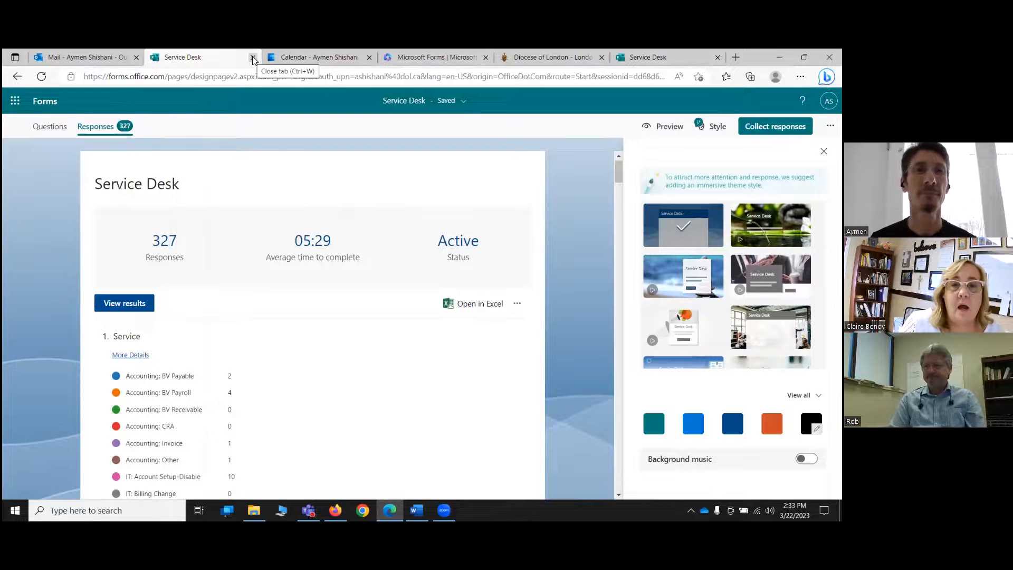
pyautogui.hotkey('ctrl', 'w')
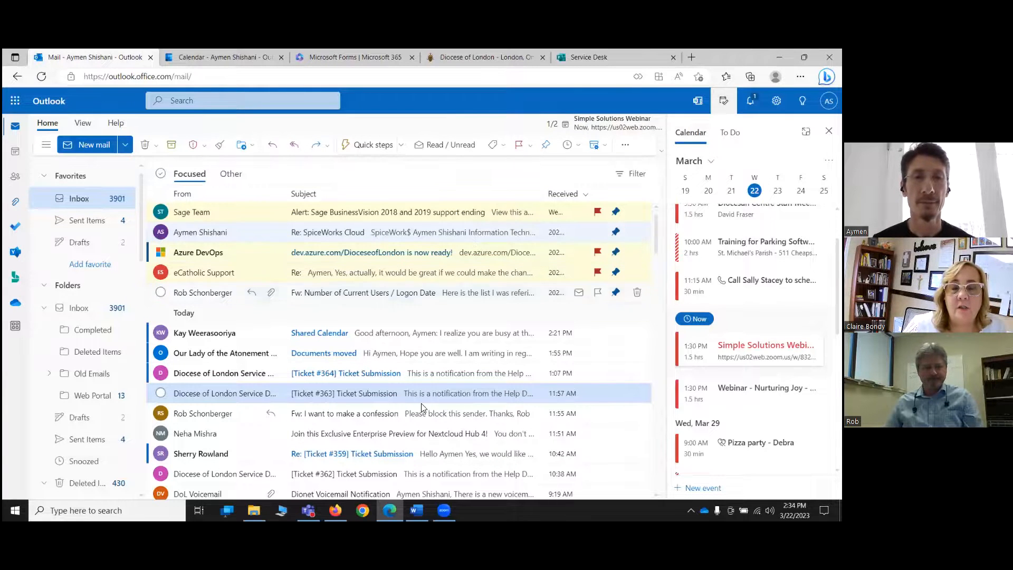
pyautogui.click(585, 57)
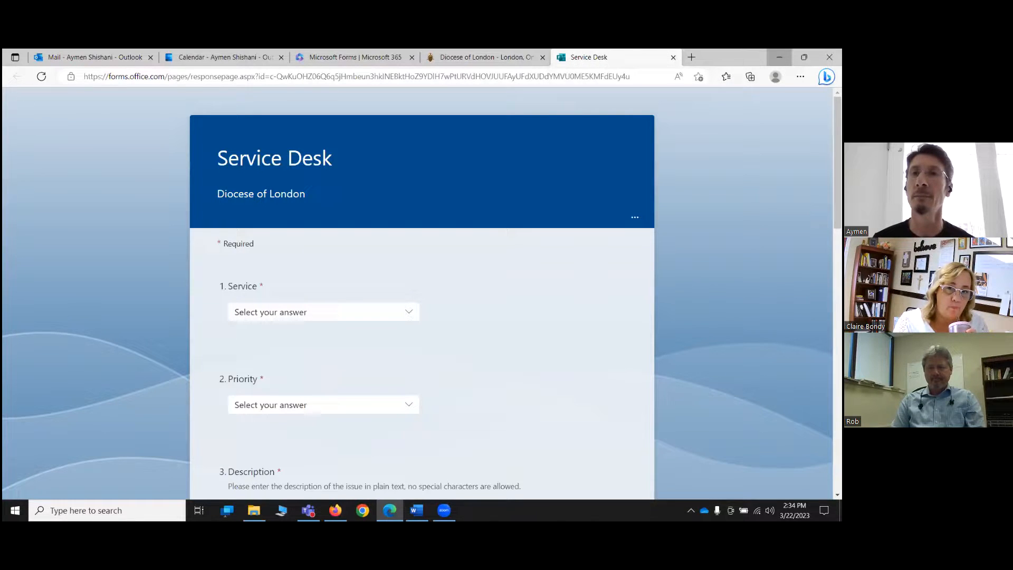
# - Switch to the Webinars folder in File Explorer and show the full list of apps for opening MS Forms_Agenda.docx
pyautogui.click(779, 57)
pyautogui.click(780, 60)
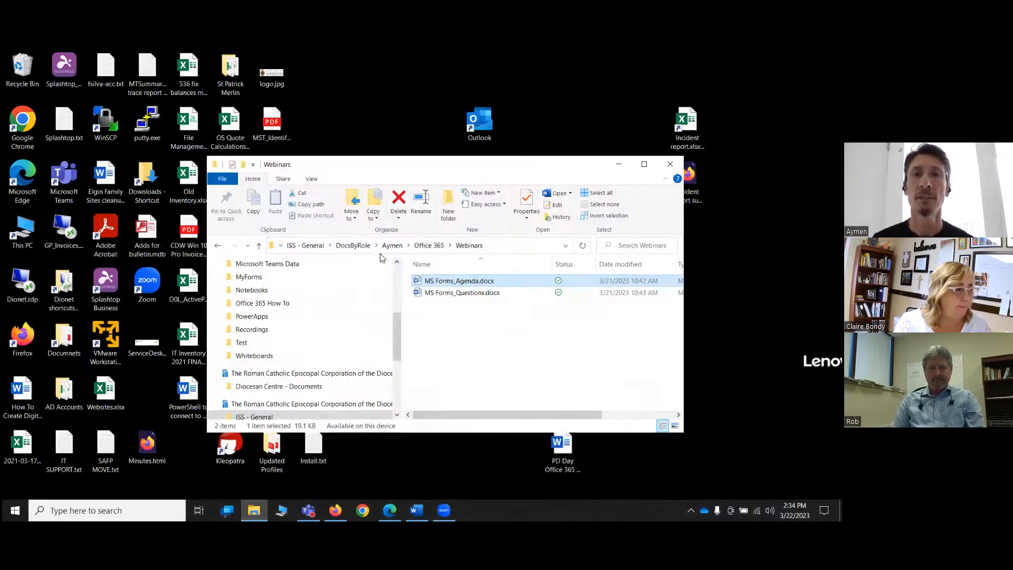
pyautogui.rightClick(457, 282)
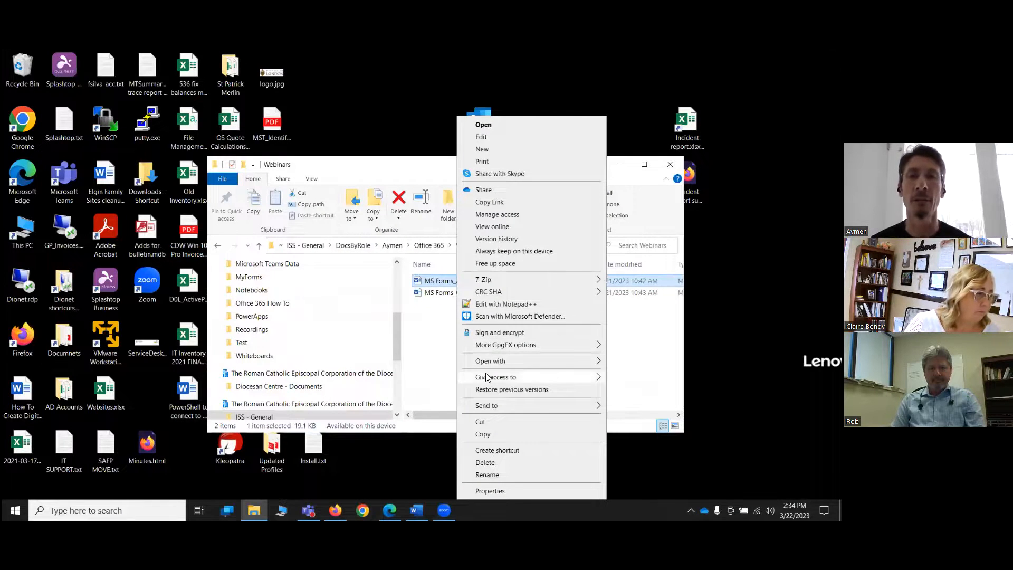
pyautogui.moveTo(502, 363)
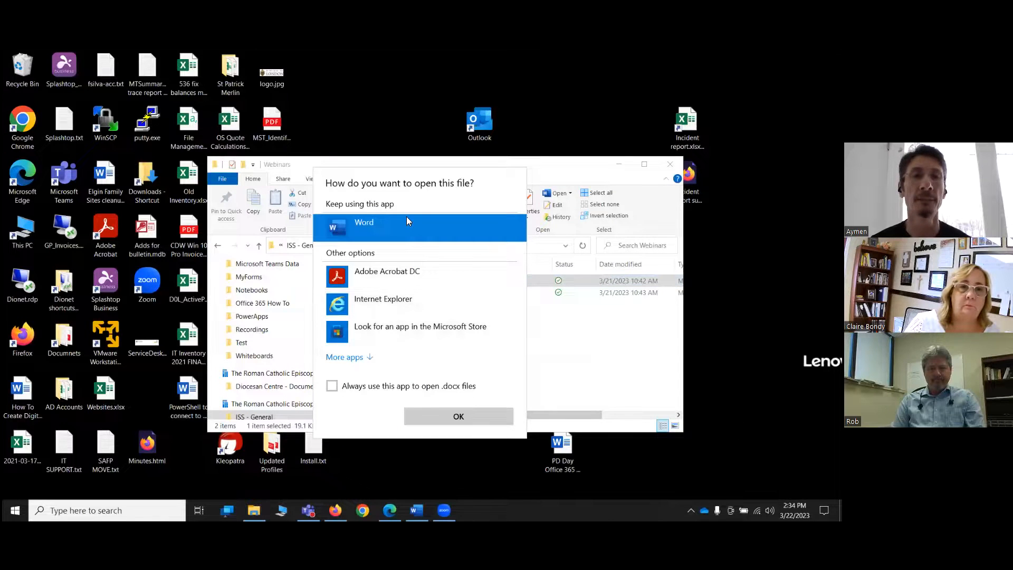
pyautogui.click(357, 359)
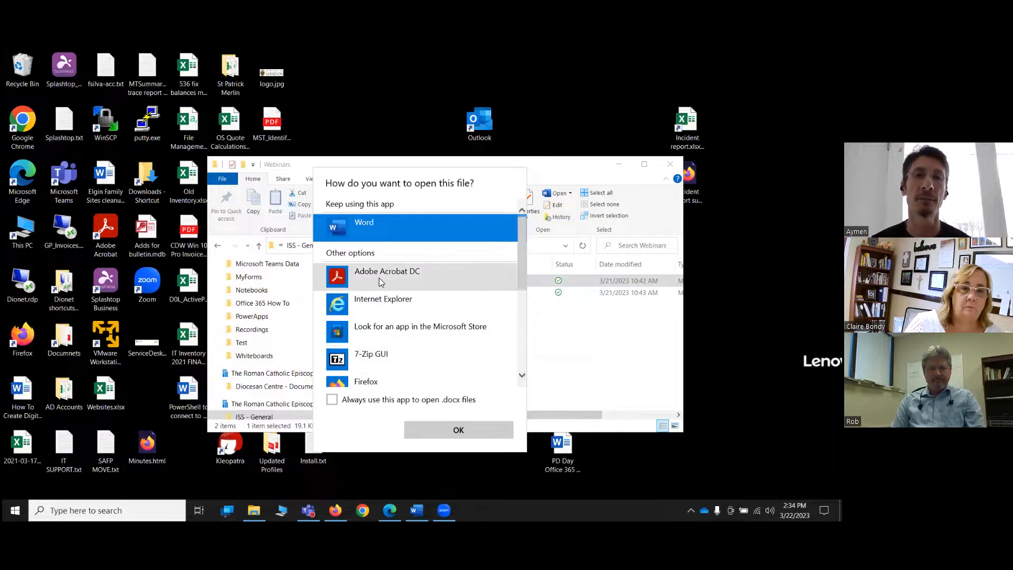
# - Choose Adobe Acrobat DC with the option to always open .docx files, and dismiss the app chooser without applying it
pyautogui.click(397, 288)
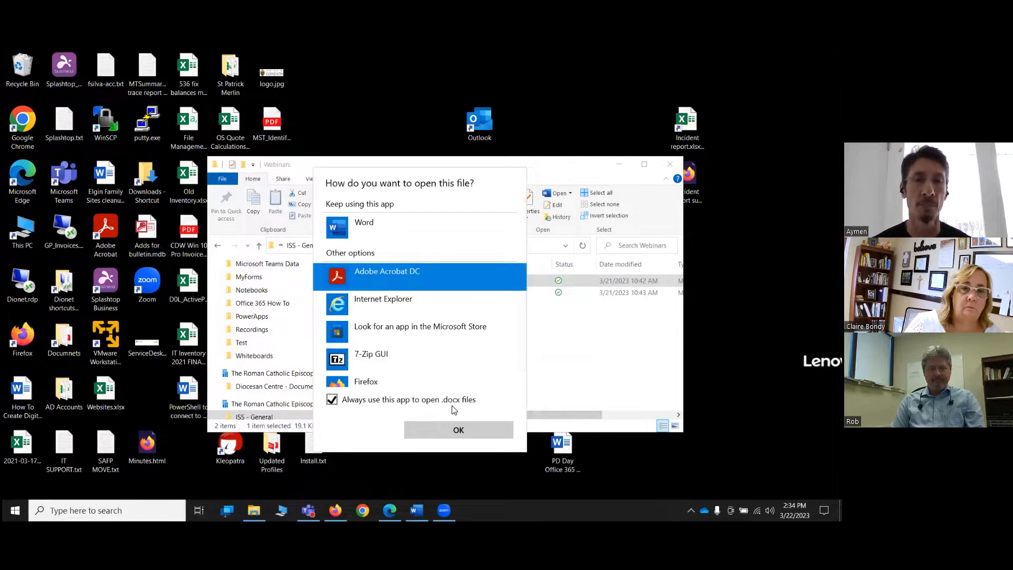
pyautogui.click(332, 400)
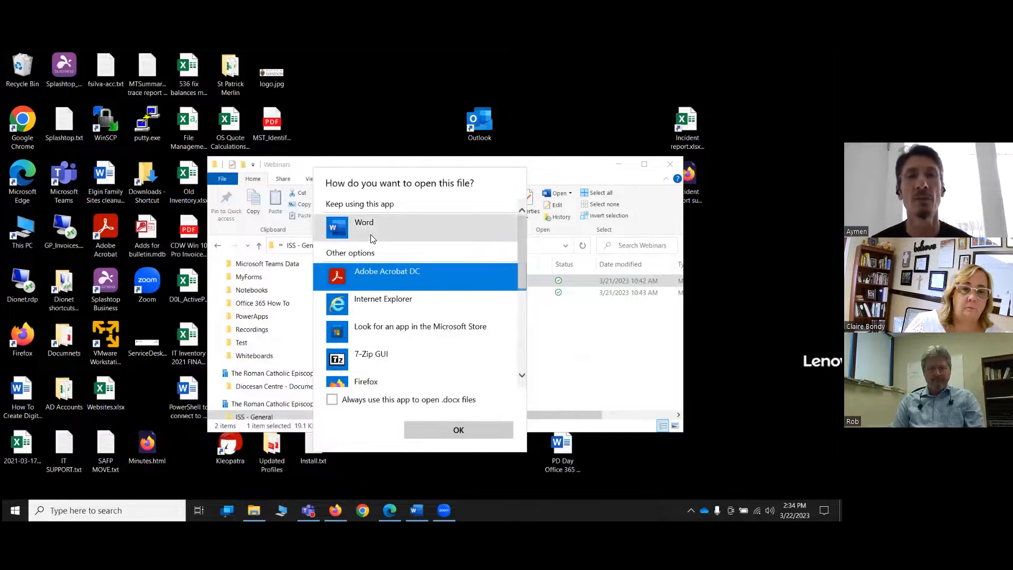
pyautogui.click(333, 400)
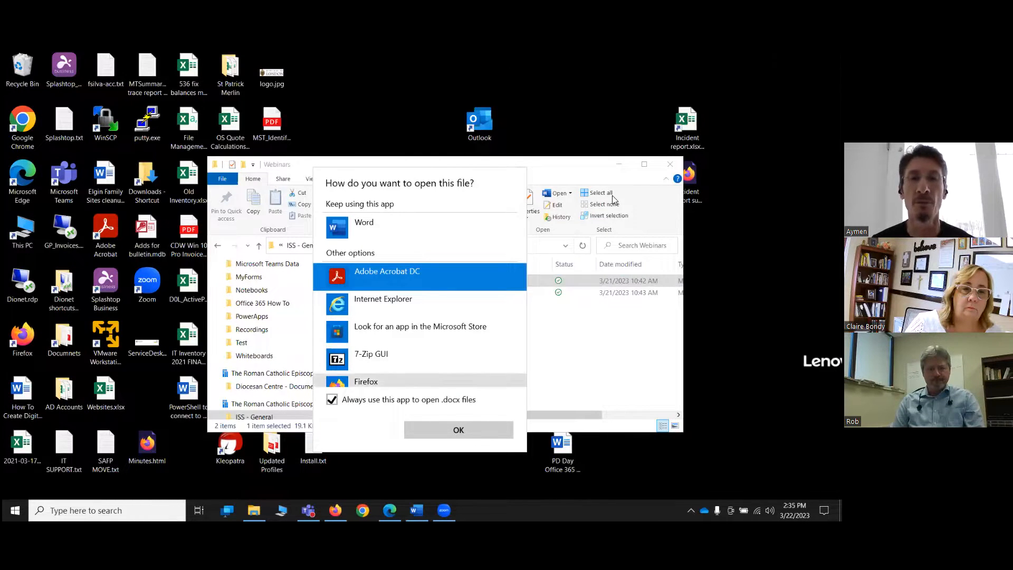
pyautogui.click(571, 168)
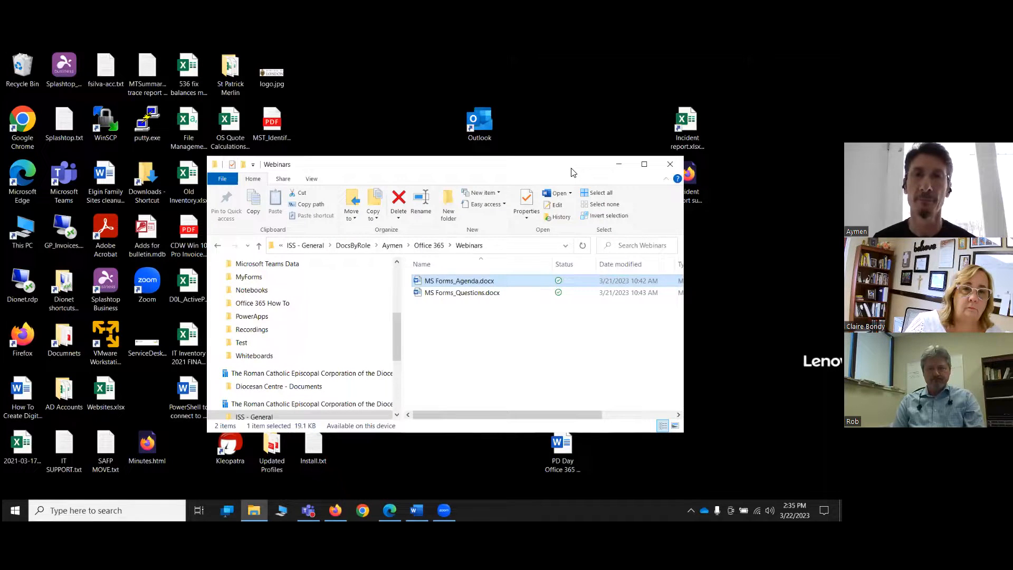
# - Switch back to Edge, close the Service Desk fill-in page, and launch Microsoft Forms from Outlook's app list
pyautogui.click(389, 510)
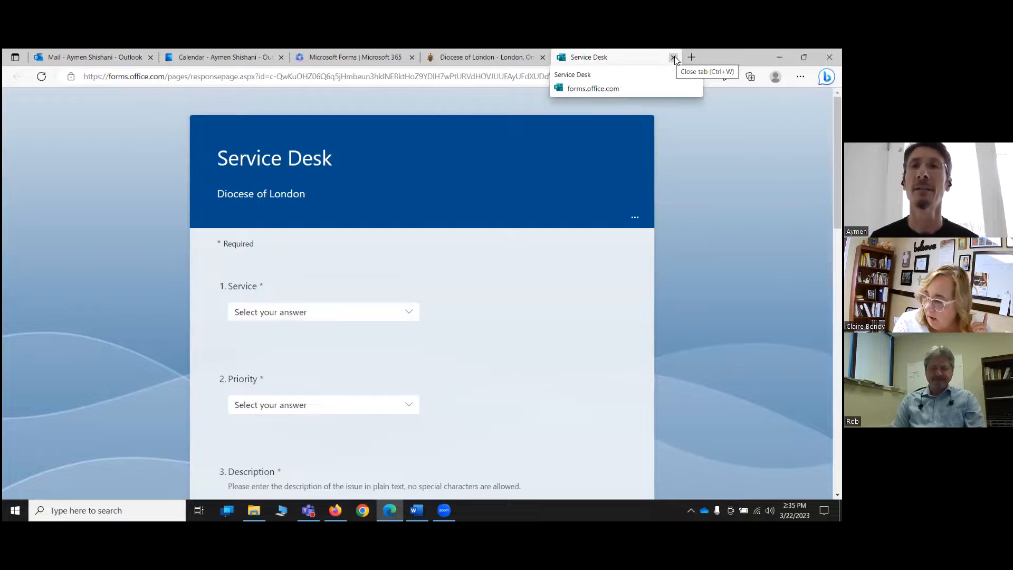
pyautogui.click(674, 57)
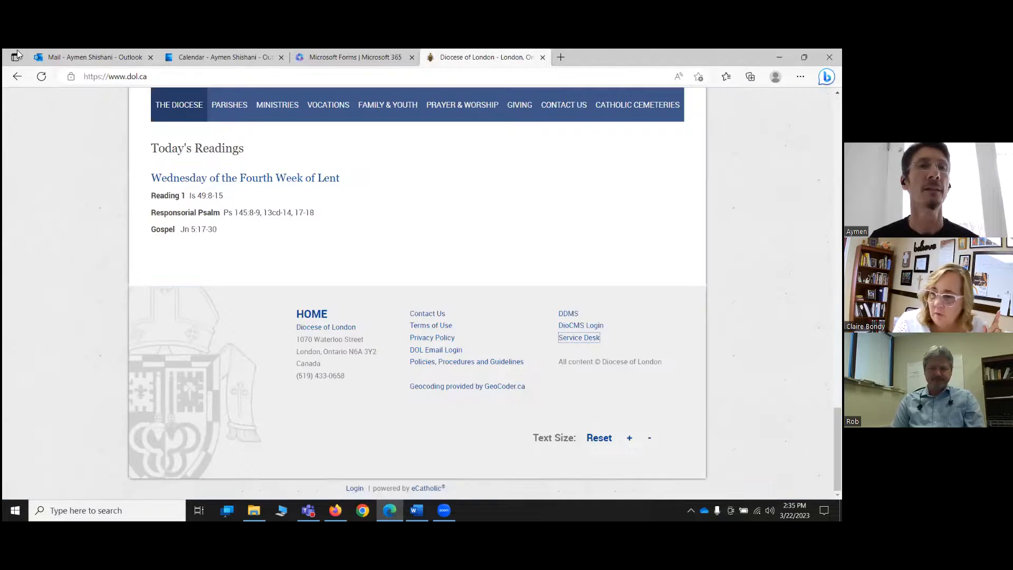
pyautogui.click(44, 62)
pyautogui.click(19, 105)
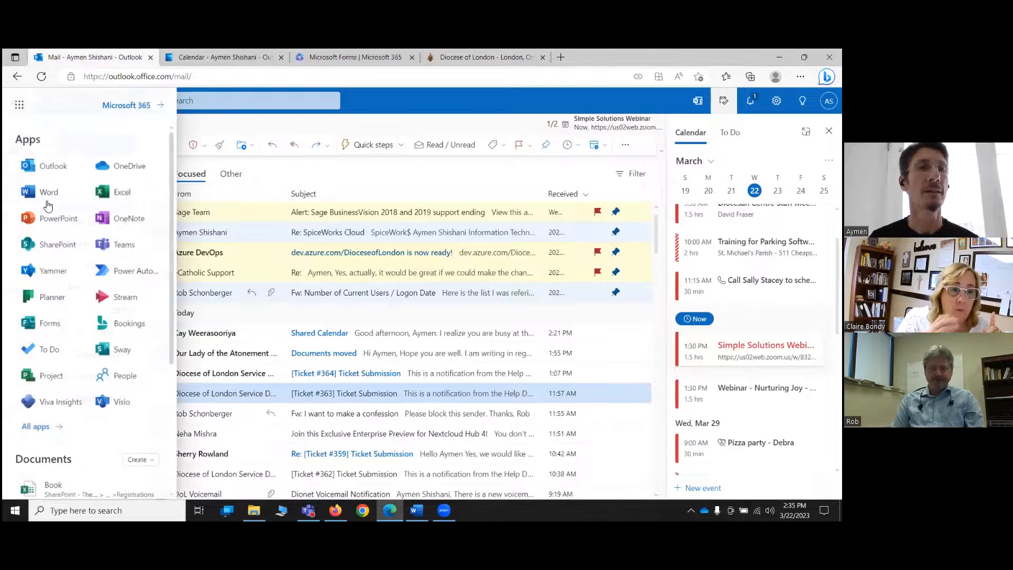
pyautogui.click(55, 346)
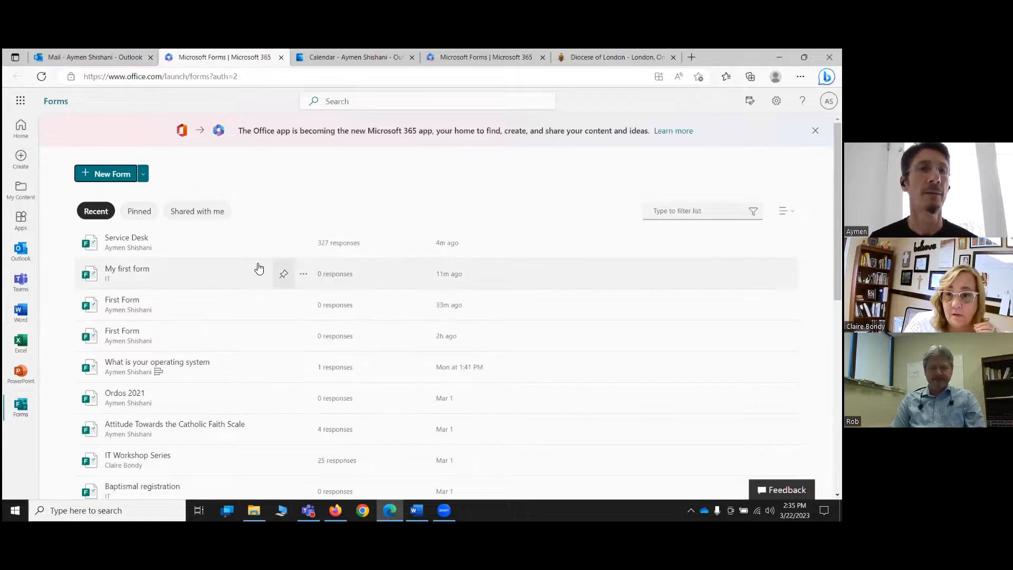
# - Open "My first form" and set the title of its Likert question 4 to "Rating IT Services"
pyautogui.click(112, 280)
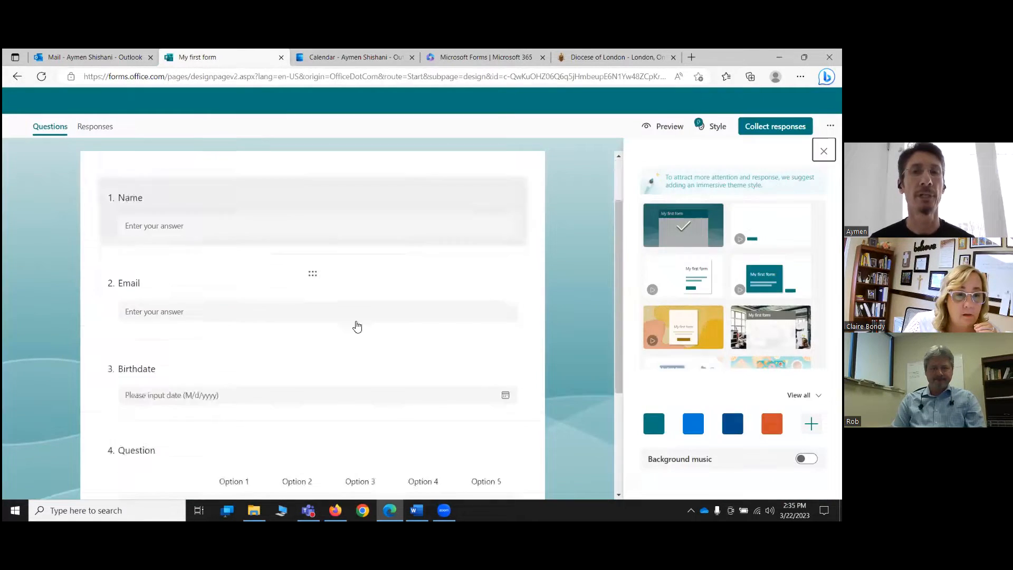
pyautogui.scroll(-3, 295, 337)
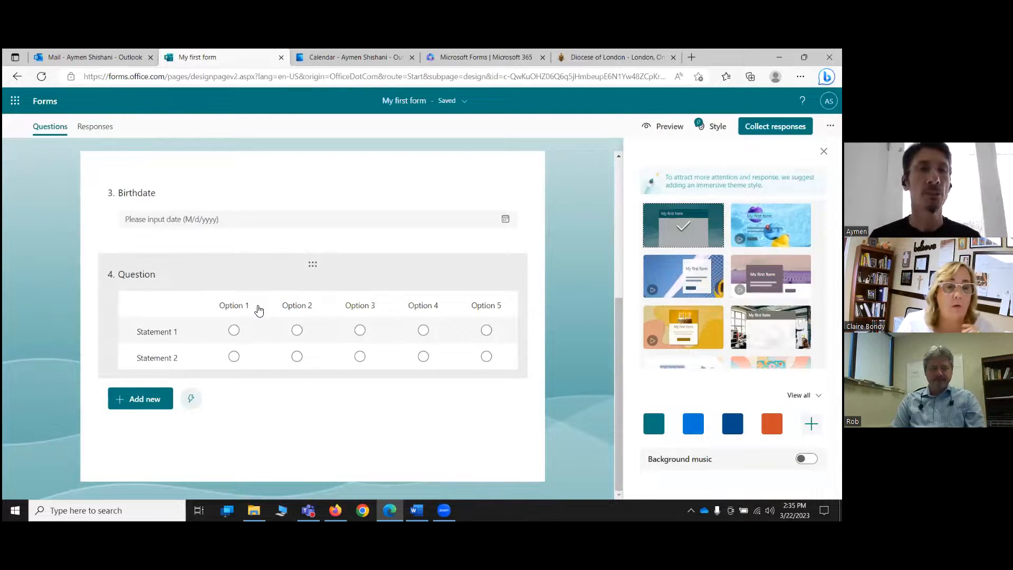
pyautogui.click(169, 338)
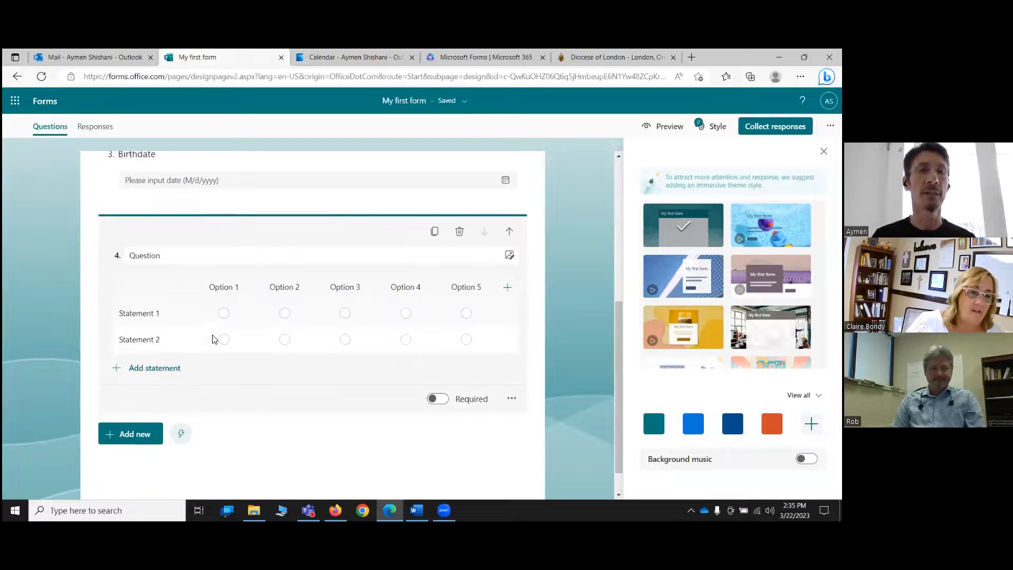
pyautogui.click(164, 278)
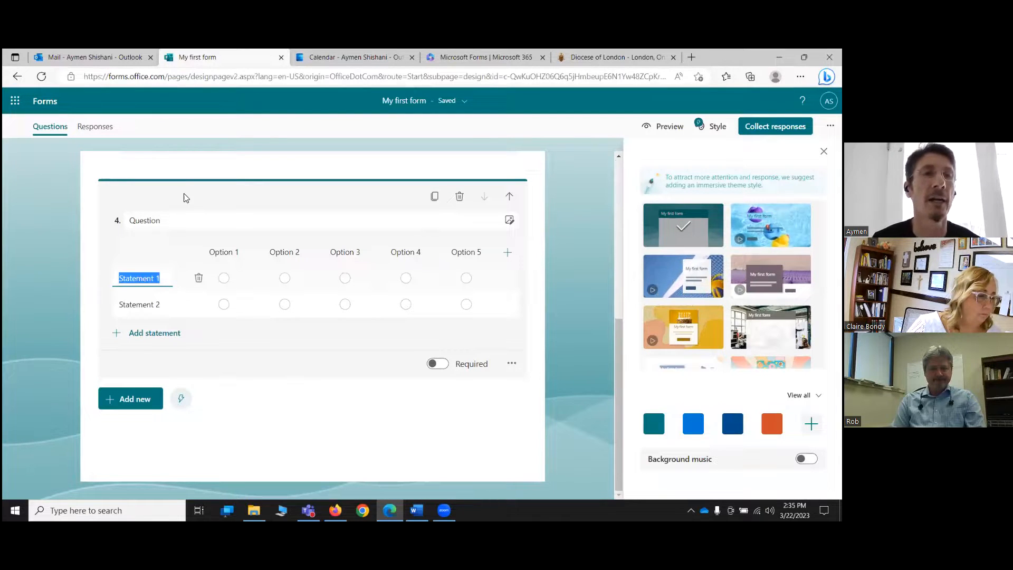
pyautogui.click(177, 223)
pyautogui.write('Ra')
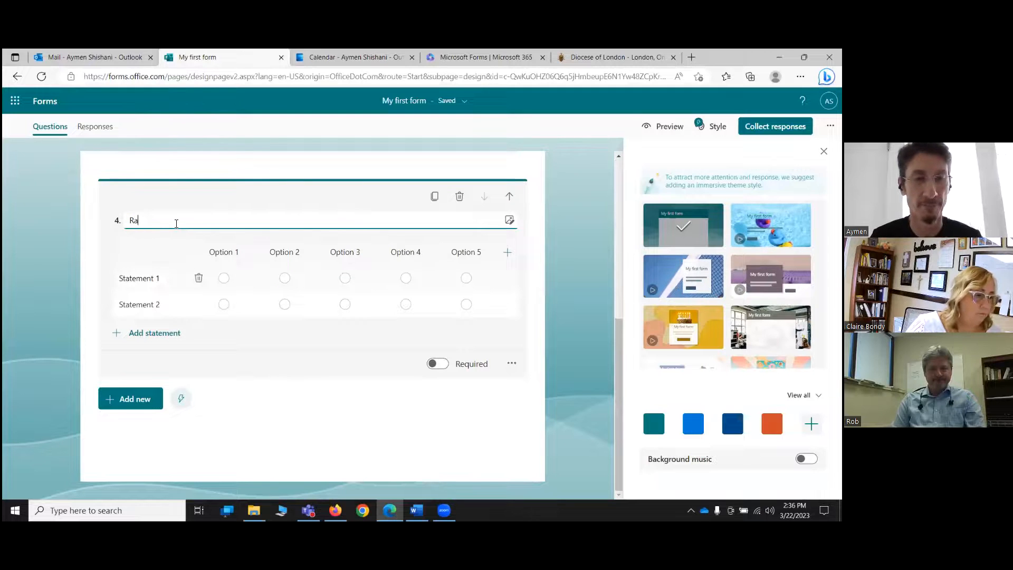
pyautogui.write('ting IT Services')
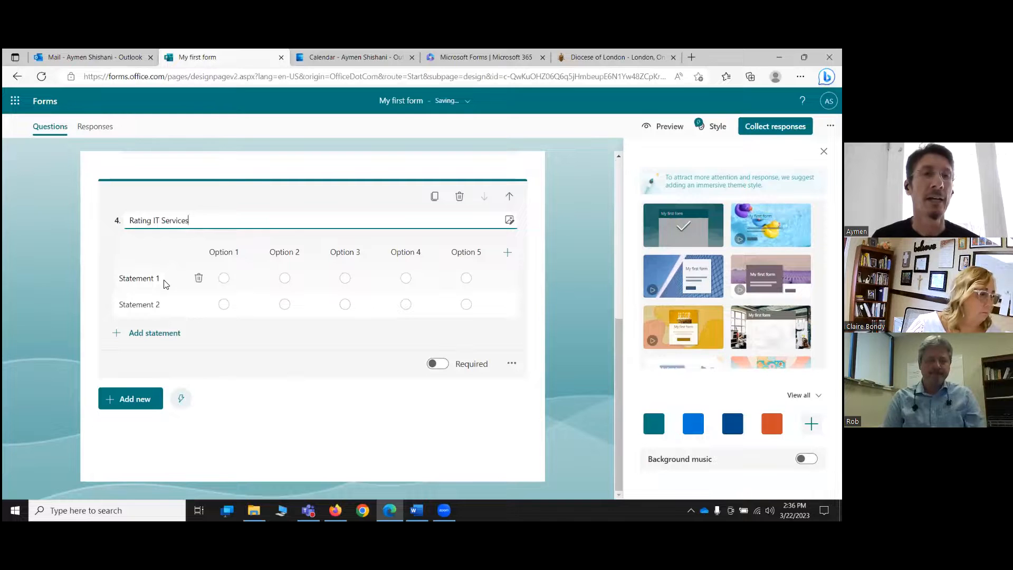
# - Name question 4's two statements "VoIP" and "Internet", and add a third statement "Office 365"
pyautogui.click(165, 279)
pyautogui.write('VoIP')
pyautogui.click(160, 305)
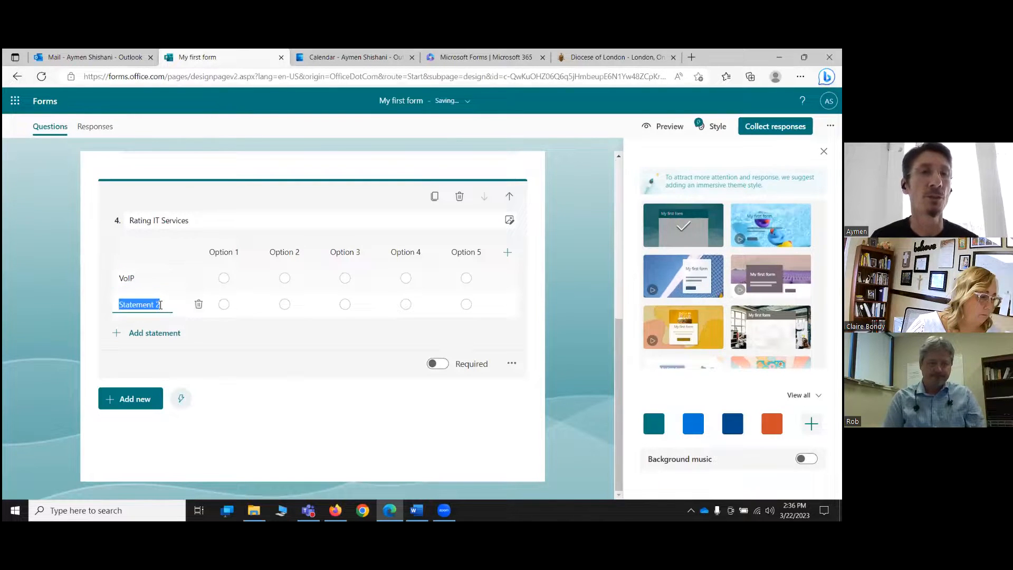
pyautogui.write('Internet')
pyautogui.click(168, 334)
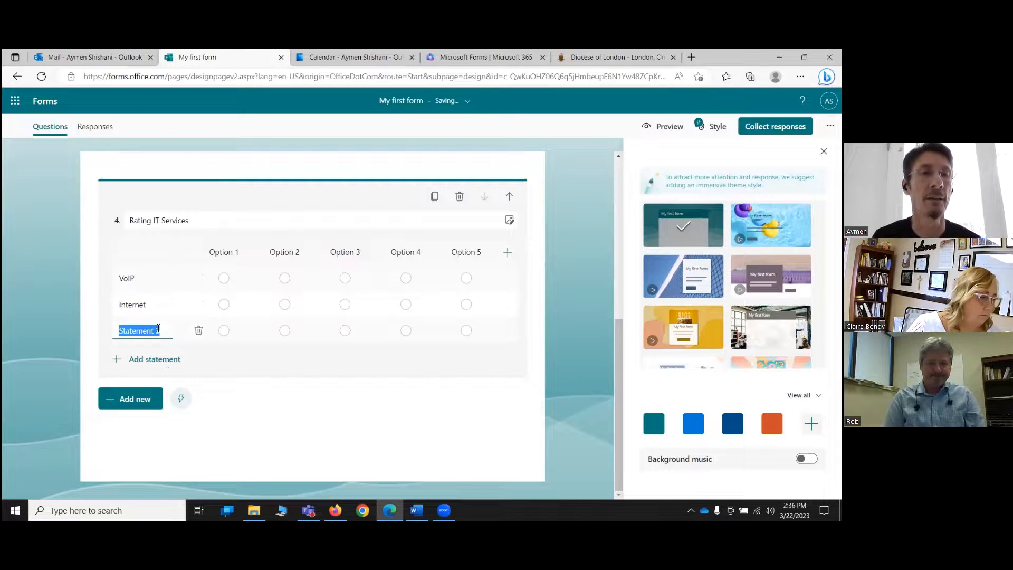
pyautogui.write('Office 365')
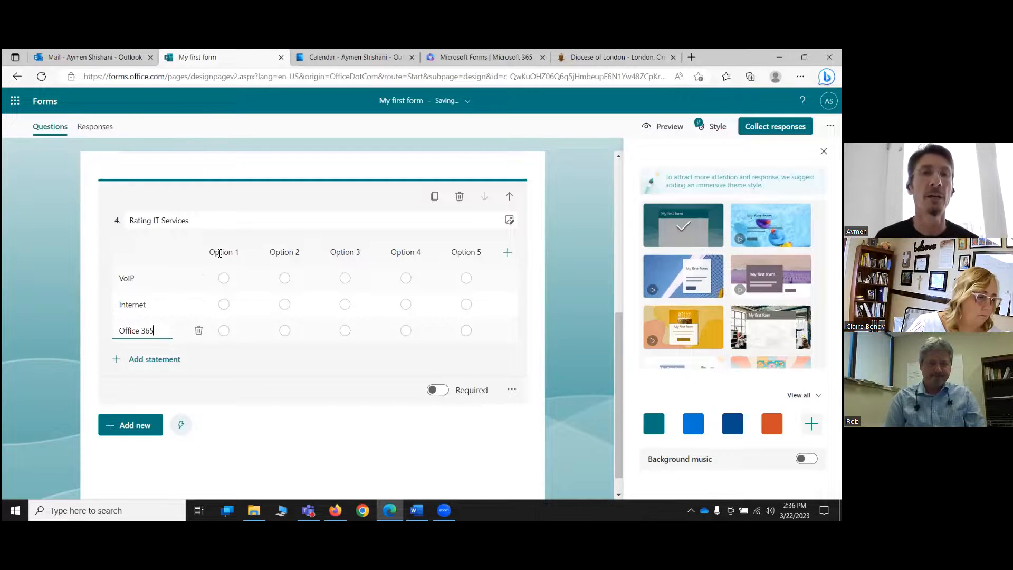
# - Label the five rating options of the Rating IT Services question 1, 2, 3, 4 and 5
pyautogui.click(234, 253)
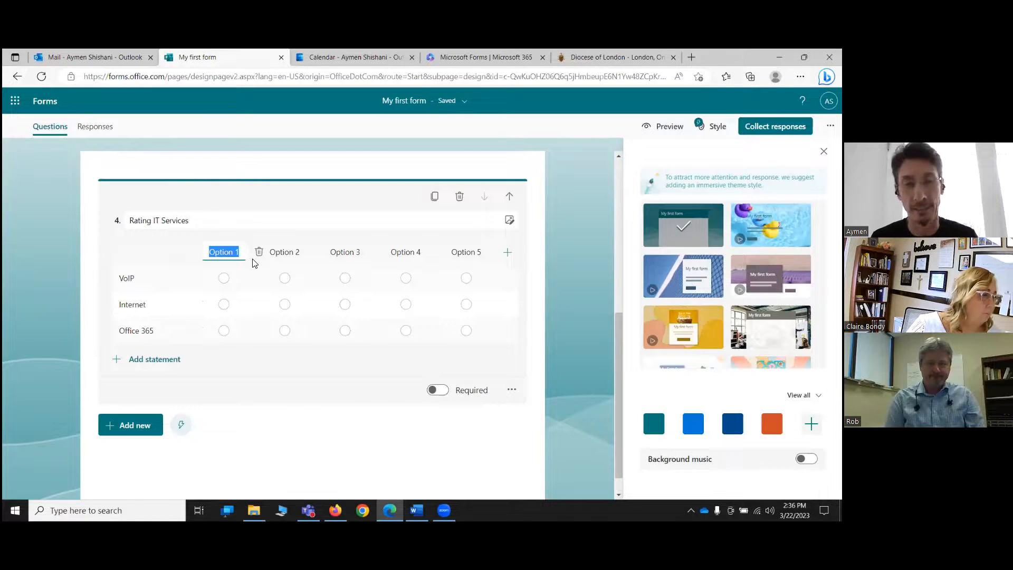
pyautogui.write('1')
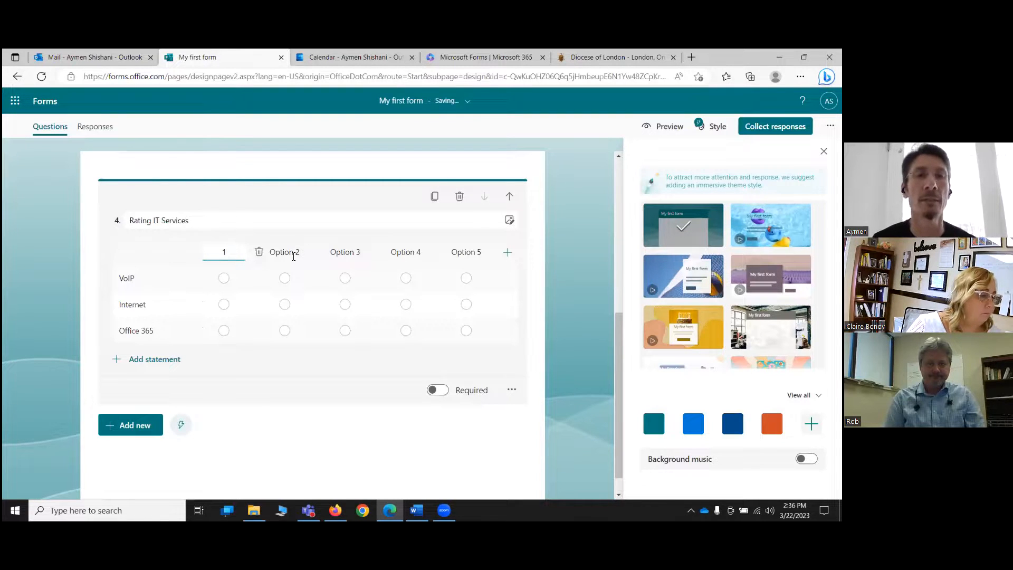
pyautogui.click(295, 252)
pyautogui.write('2')
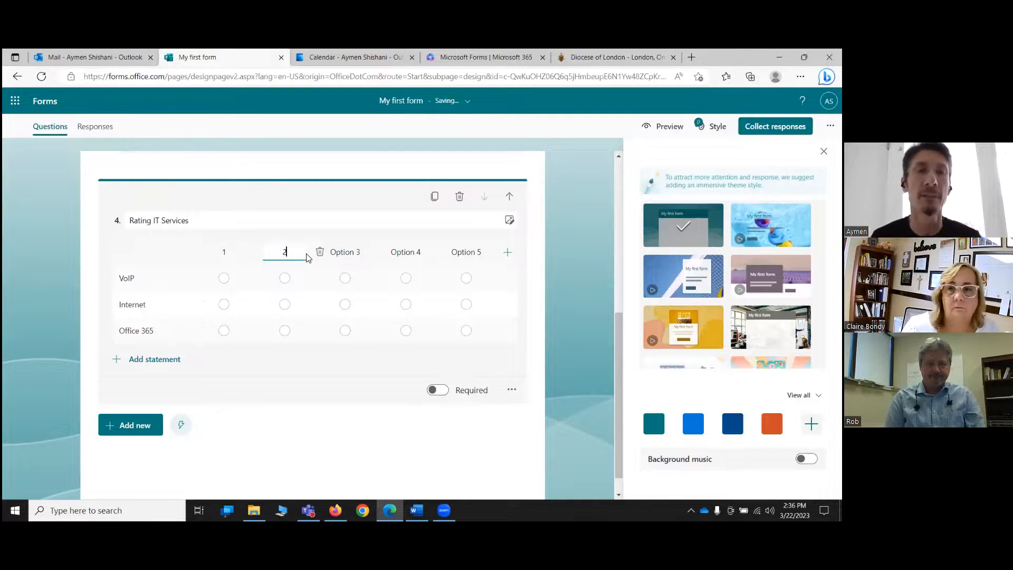
pyautogui.click(358, 252)
pyautogui.write('3')
pyautogui.click(415, 250)
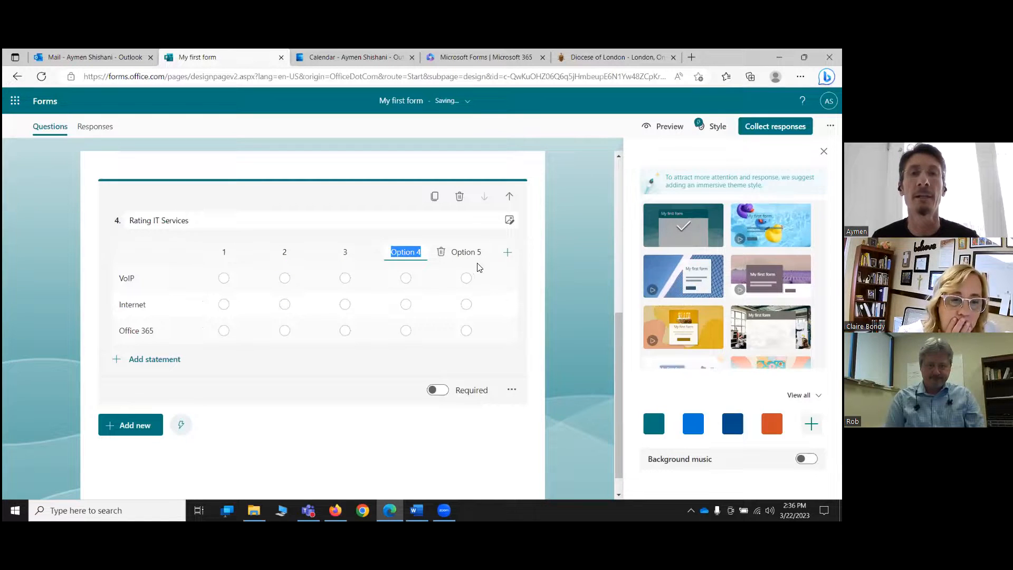
pyautogui.write('4')
pyautogui.click(474, 253)
pyautogui.write('5')
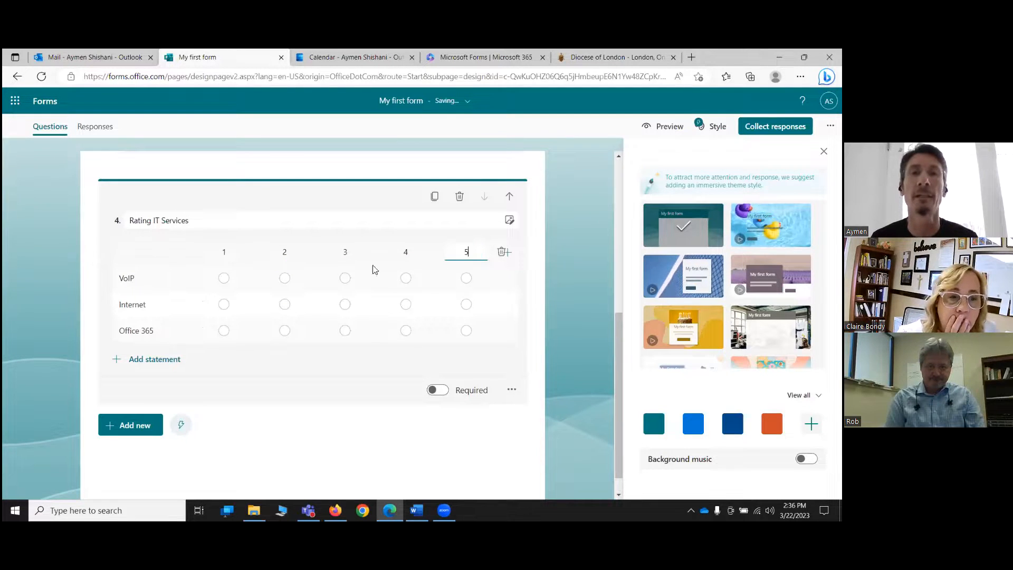
# - Rename the first rating option "Not so much" and the last one "Very much", and leave question editing
pyautogui.click(236, 253)
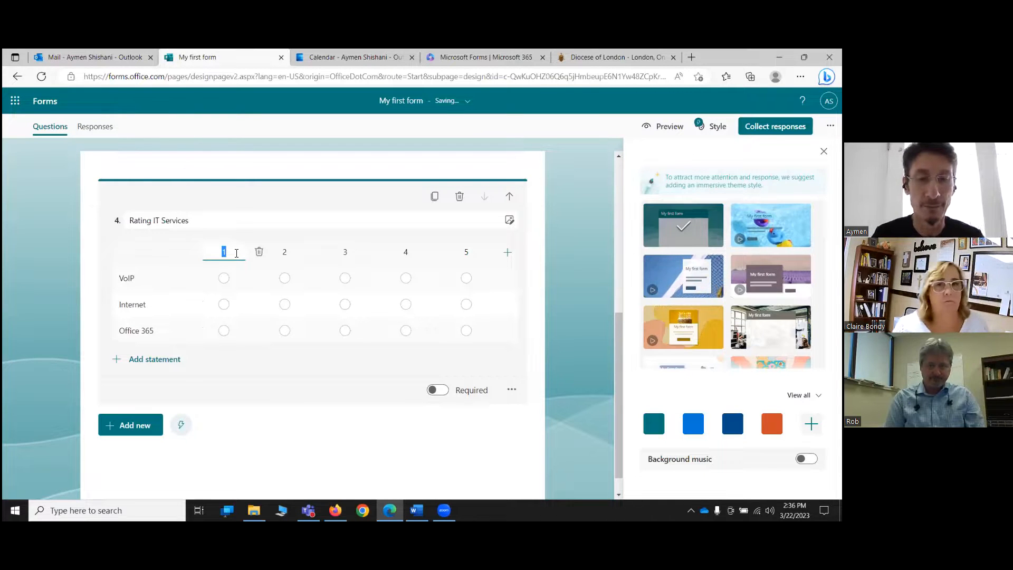
pyautogui.write('Not so much')
pyautogui.click(465, 263)
pyautogui.write('V')
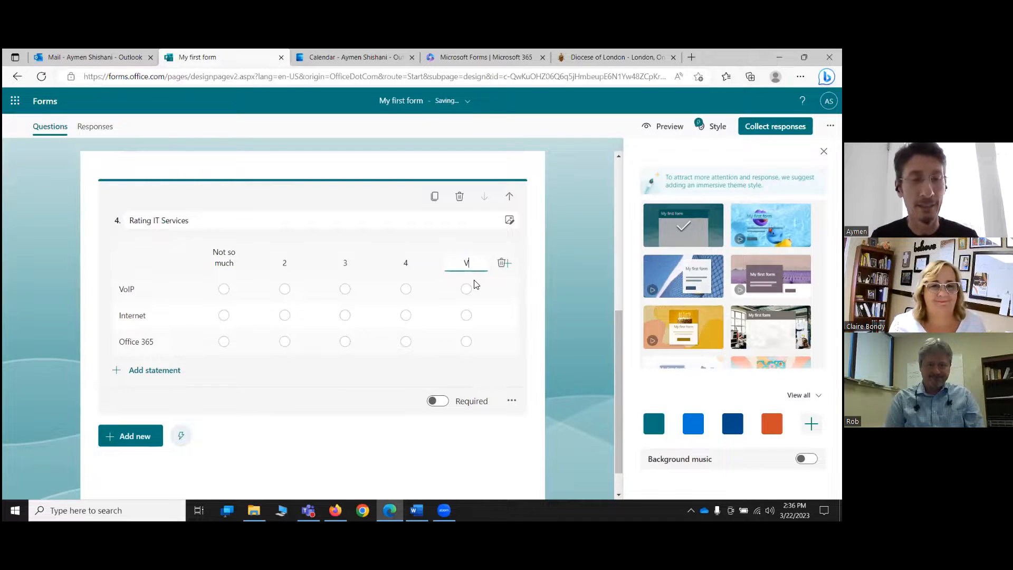
pyautogui.write('ery much')
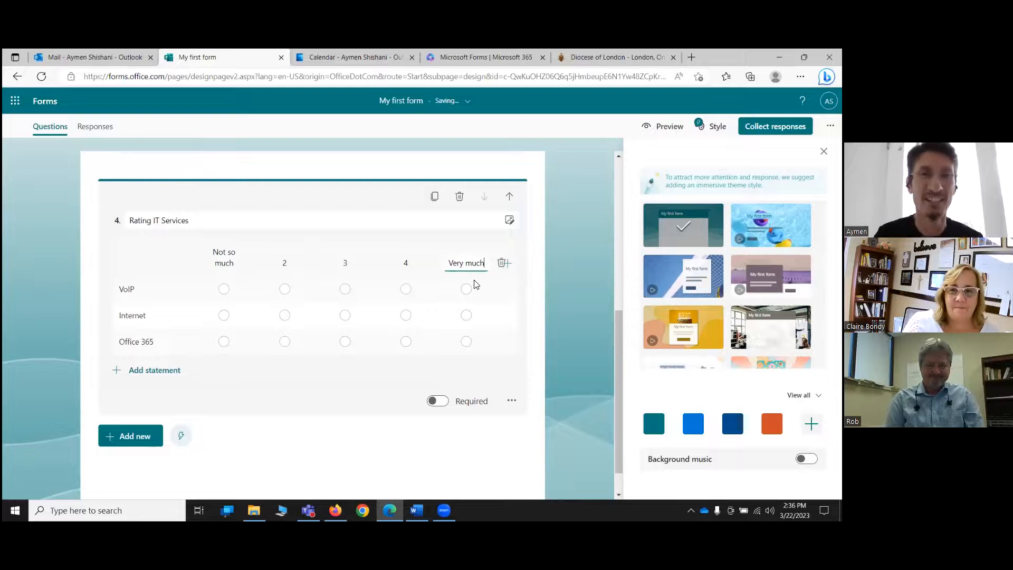
pyautogui.scroll(-1, 436, 319)
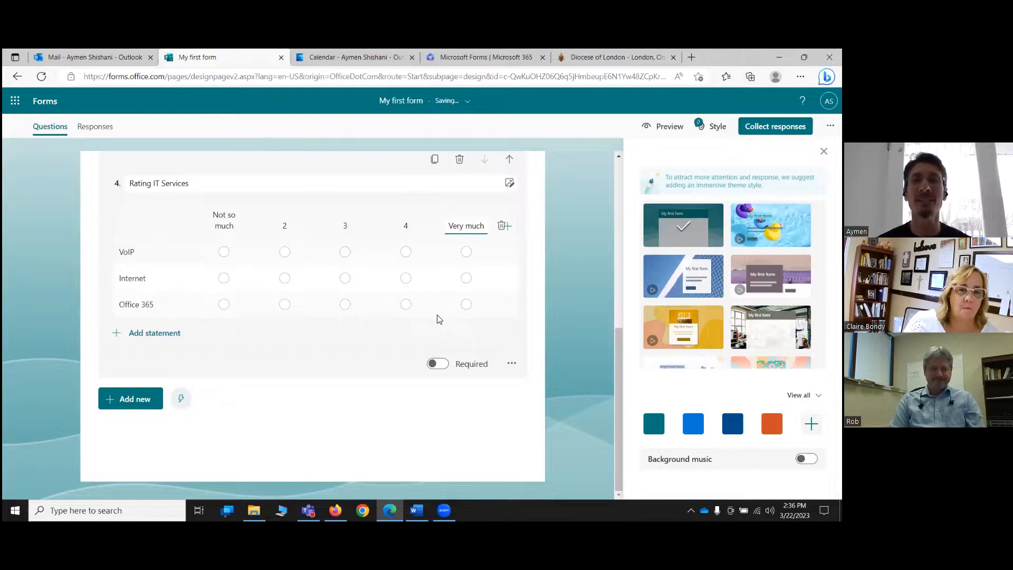
pyautogui.click(538, 306)
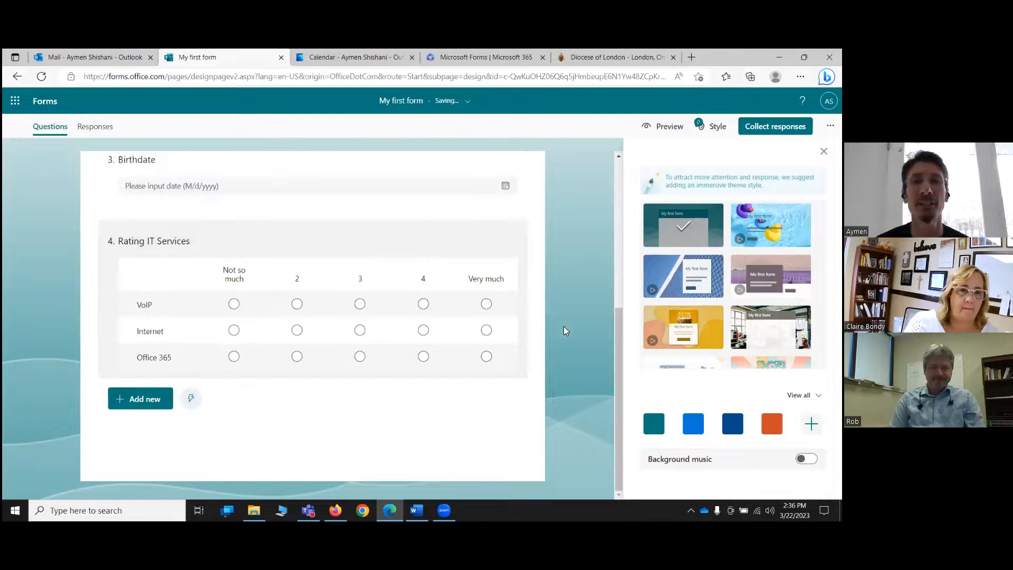
# - Check the additional settings offered for the Rating IT Services question
pyautogui.click(234, 304)
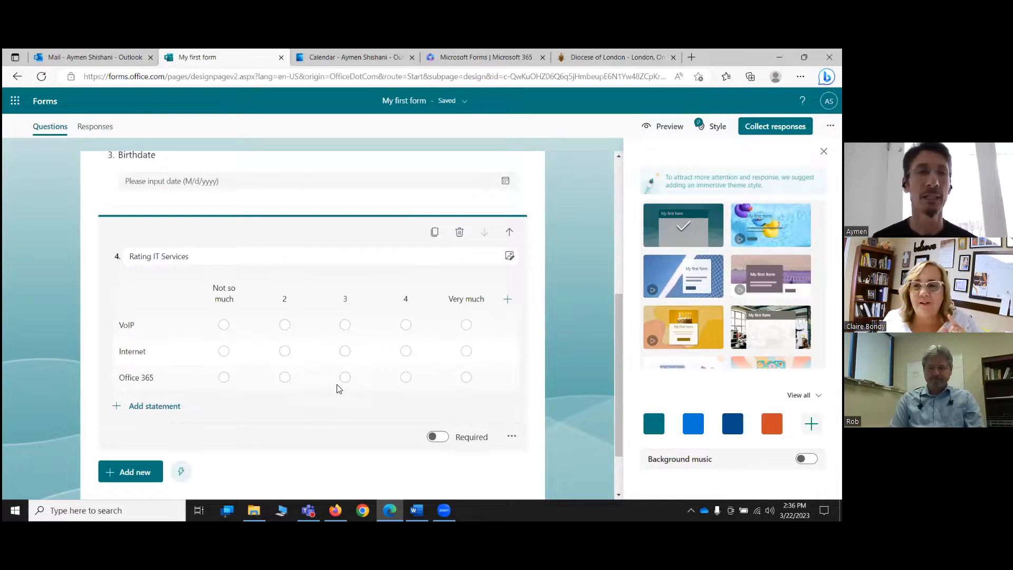
pyautogui.scroll(-2, 359, 332)
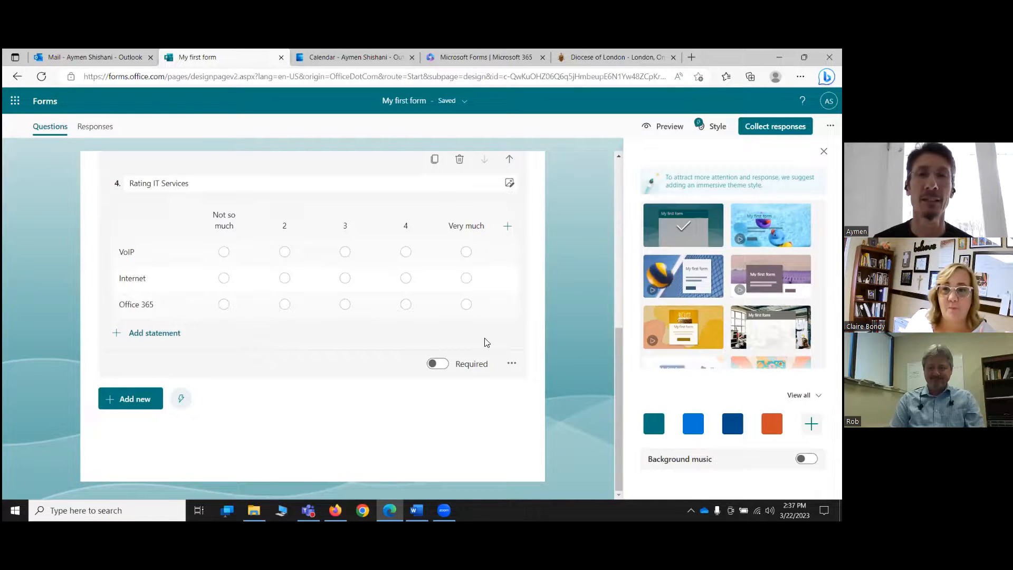
pyautogui.scroll(1, 486, 342)
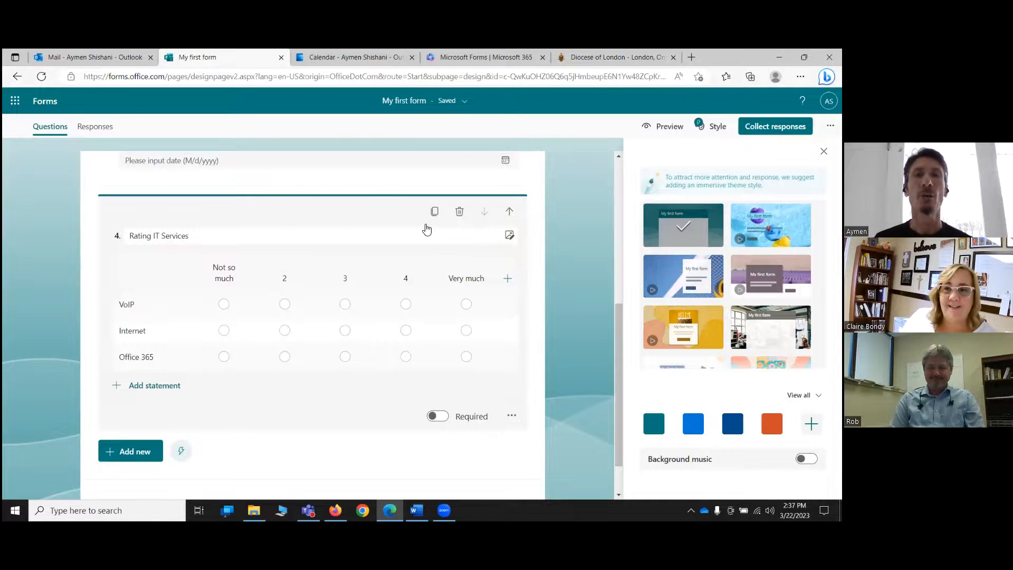
pyautogui.click(513, 416)
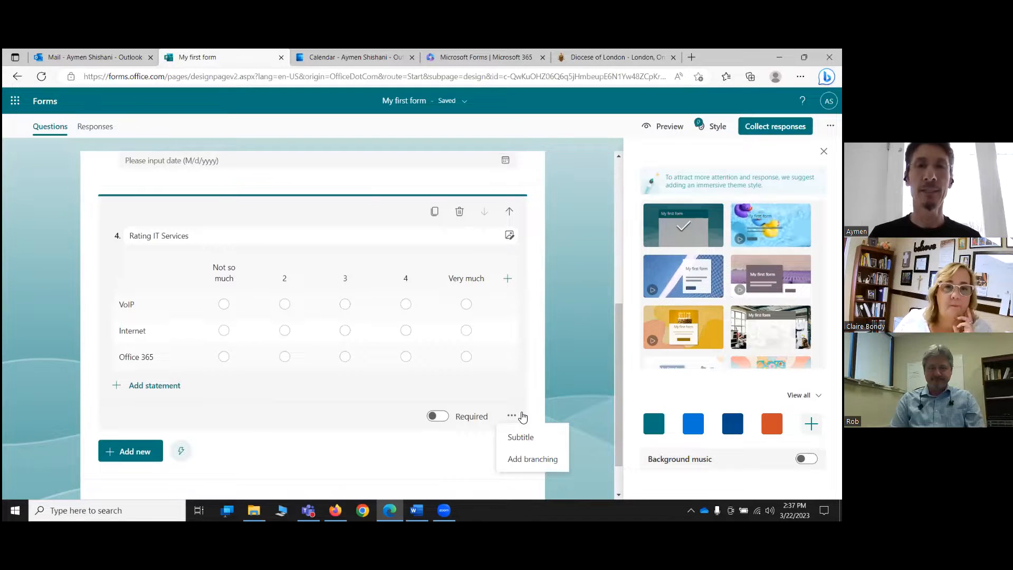
pyautogui.click(578, 291)
# - Add a Choice question at the end of the form and move it to the first position, above Name
pyautogui.scroll(5, 558, 245)
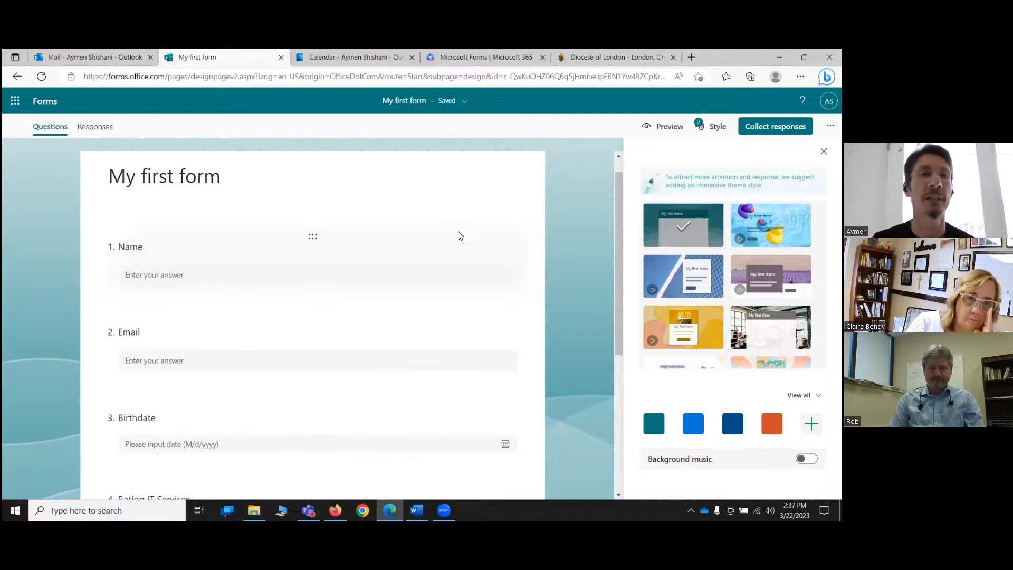
pyautogui.scroll(-4, 338, 324)
pyautogui.scroll(3, 275, 270)
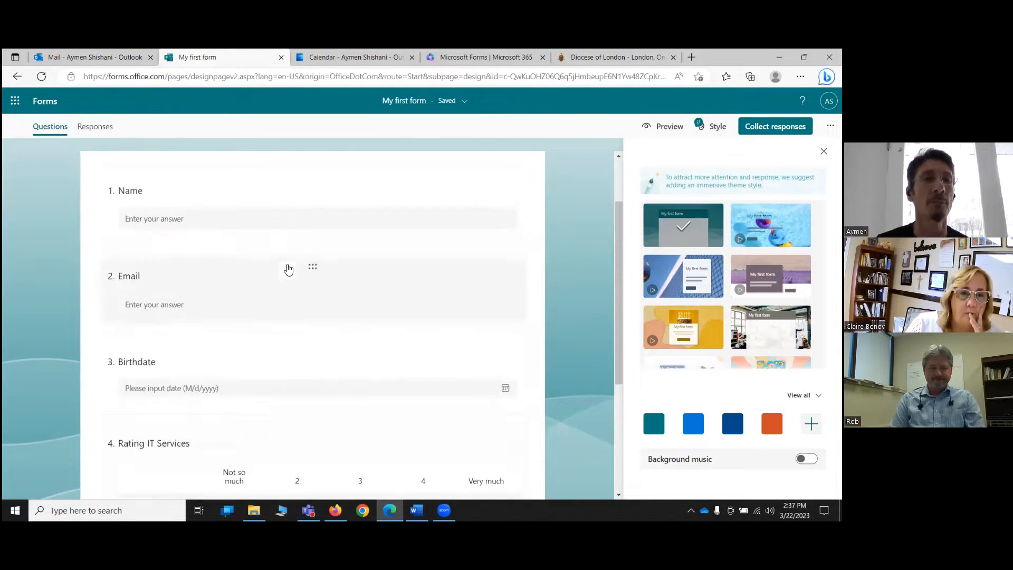
pyautogui.scroll(2, 288, 269)
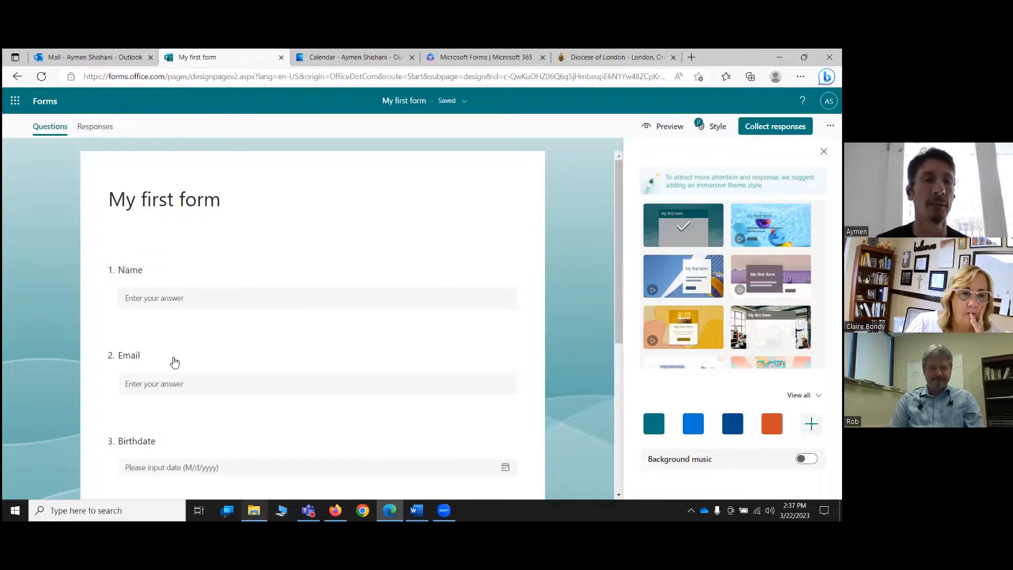
pyautogui.scroll(-5, 152, 396)
pyautogui.click(153, 401)
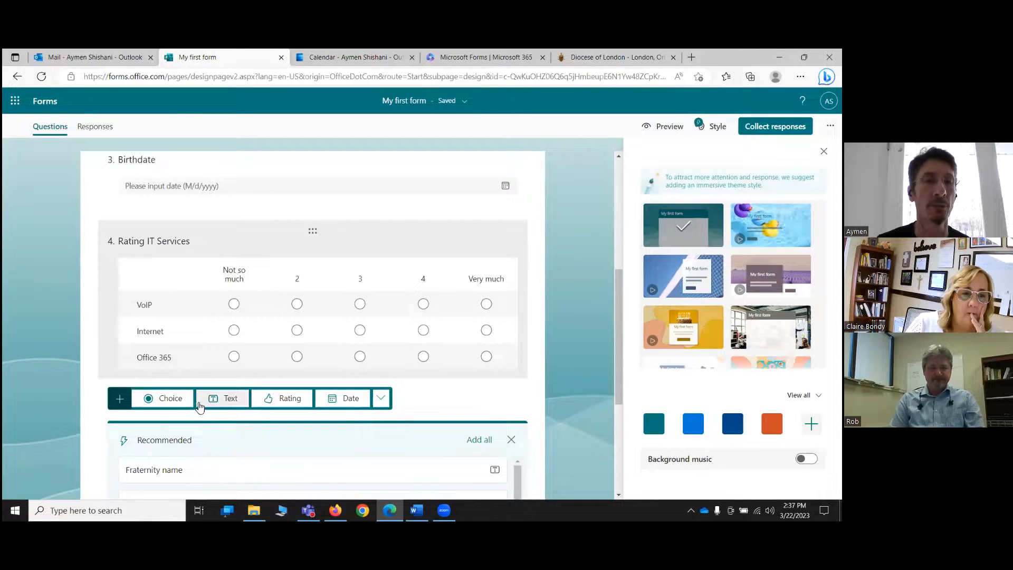
pyautogui.click(173, 399)
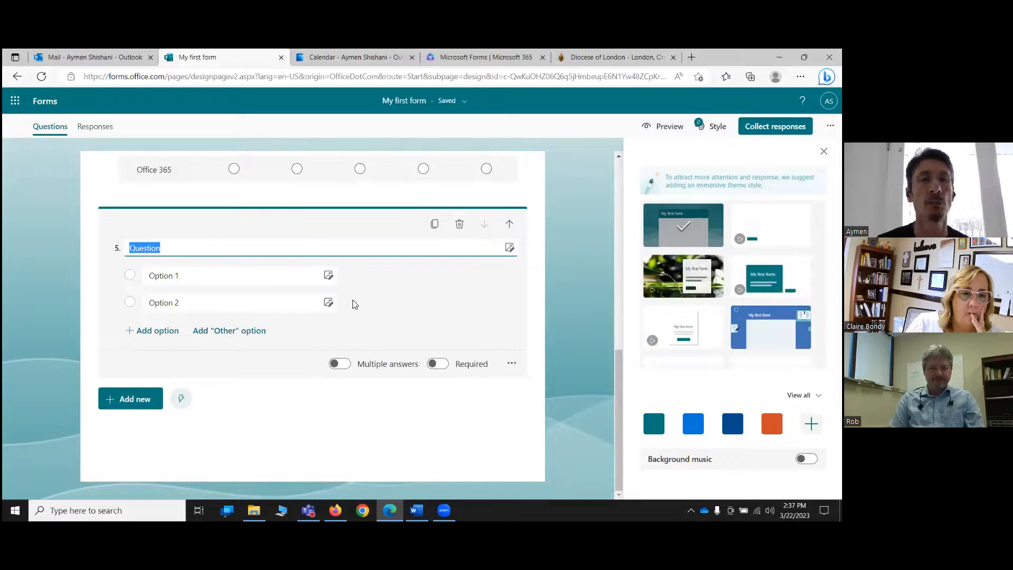
pyautogui.click(414, 250)
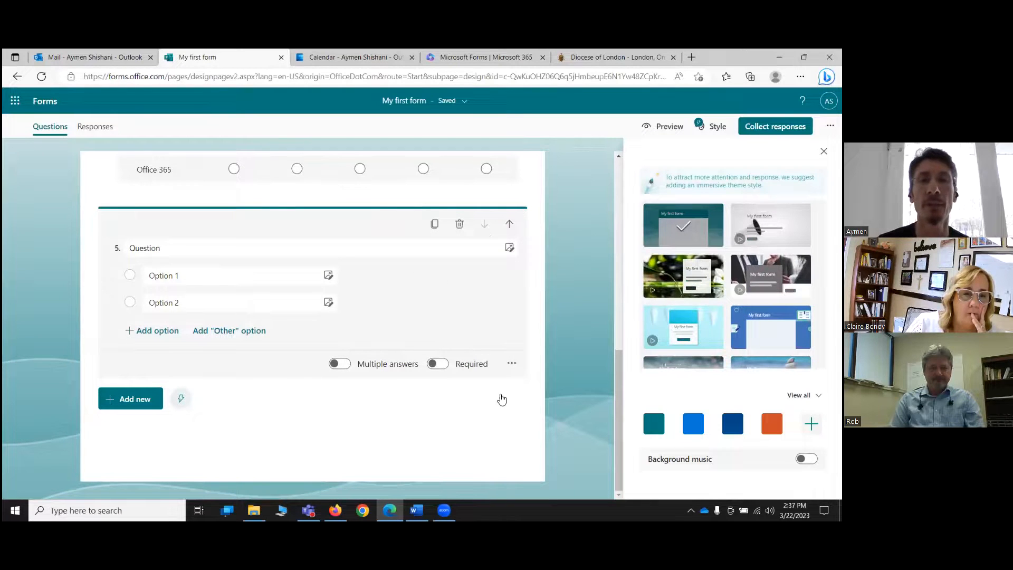
pyautogui.click(500, 400)
pyautogui.moveTo(312, 290); pyautogui.dragTo(319, 262)
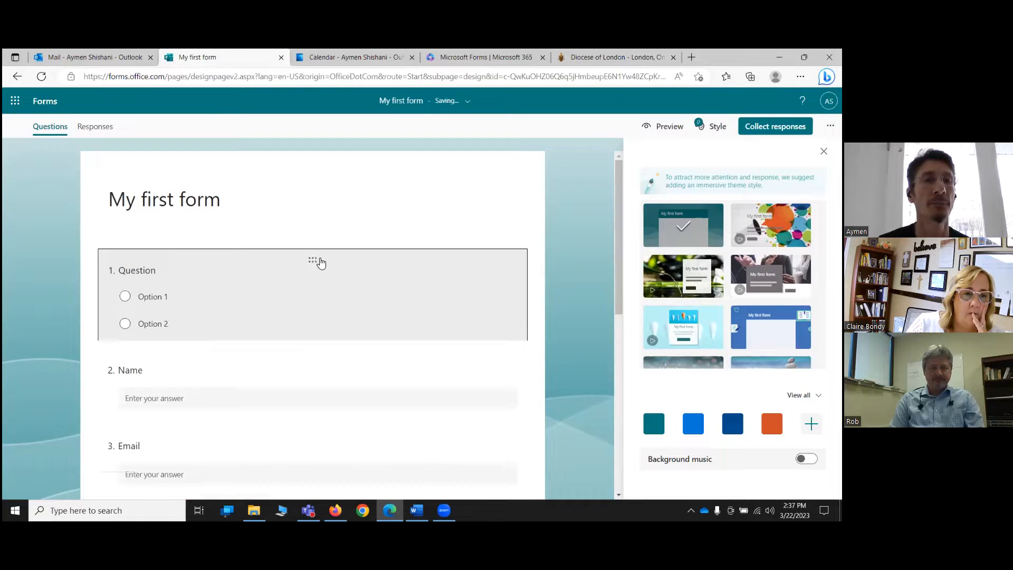
# - View the branching options of the new first question, including the destinations available for Option 1, and return to the form's questions
pyautogui.click(140, 272)
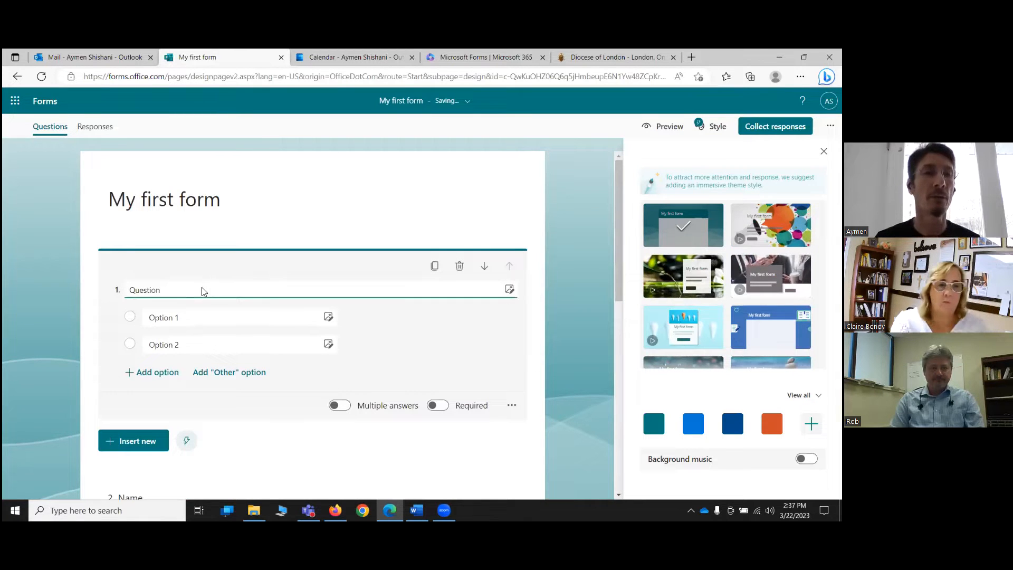
pyautogui.doubleClick(201, 290)
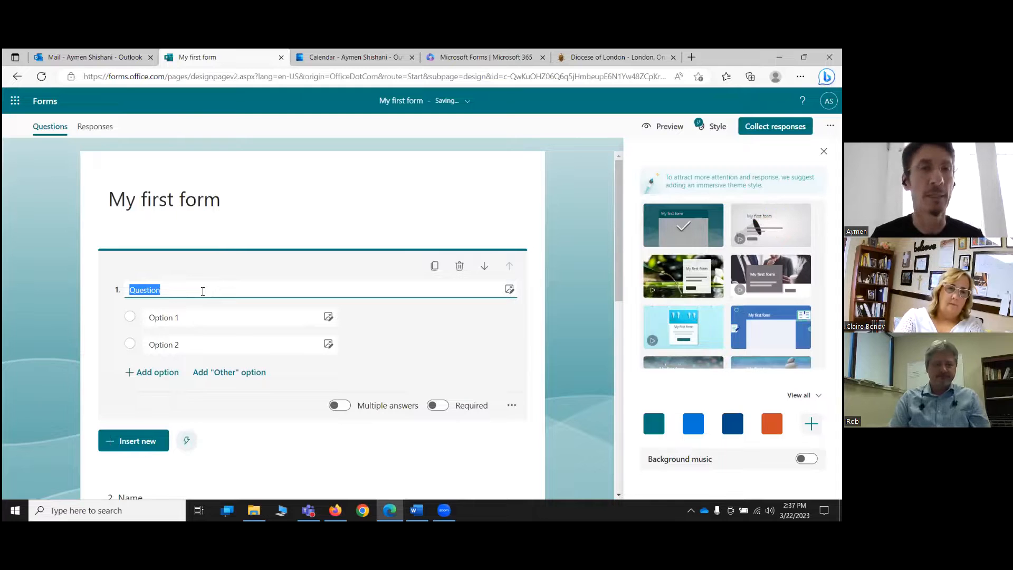
pyautogui.click(206, 317)
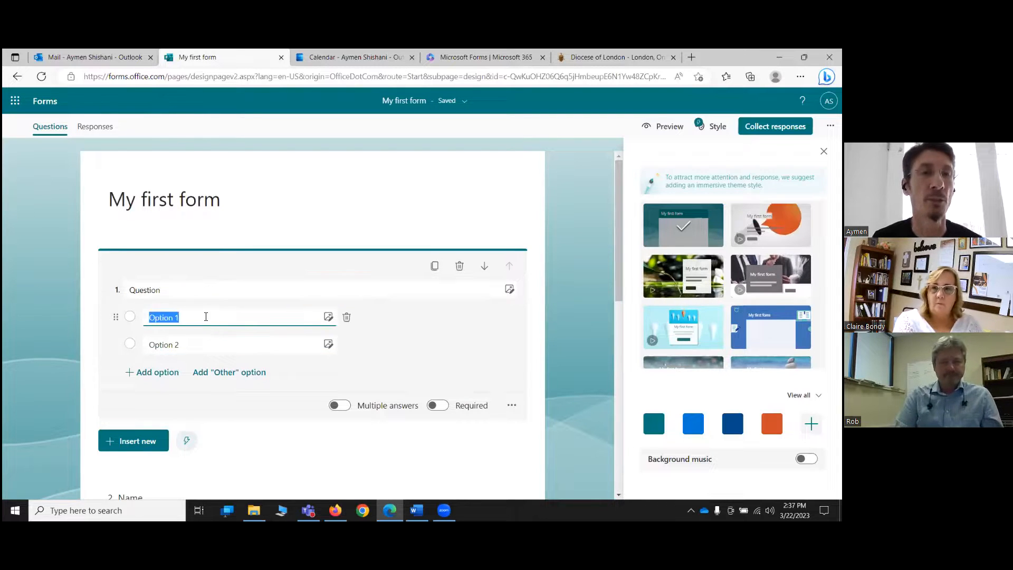
pyautogui.click(201, 343)
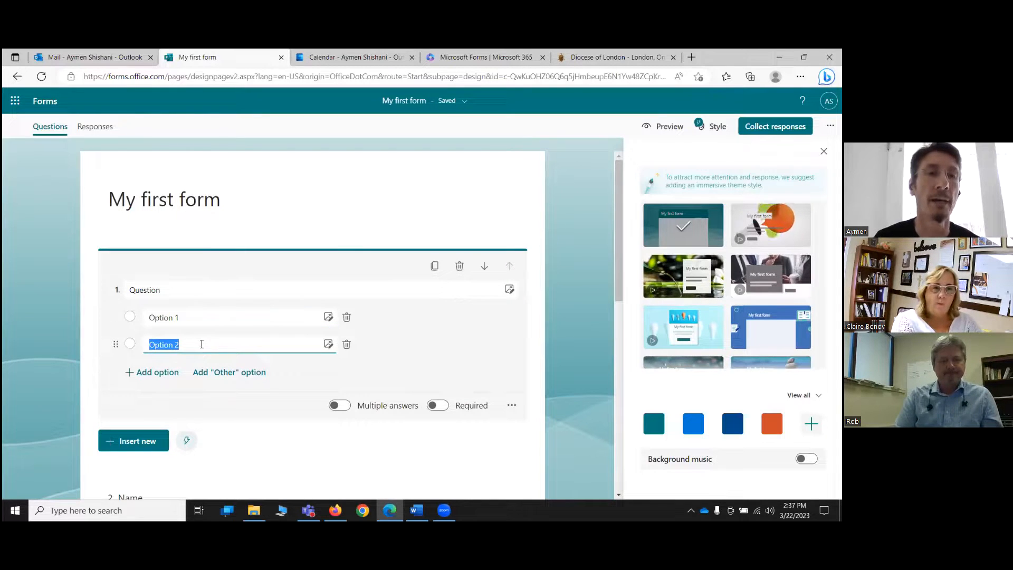
pyautogui.click(512, 405)
pyautogui.click(533, 386)
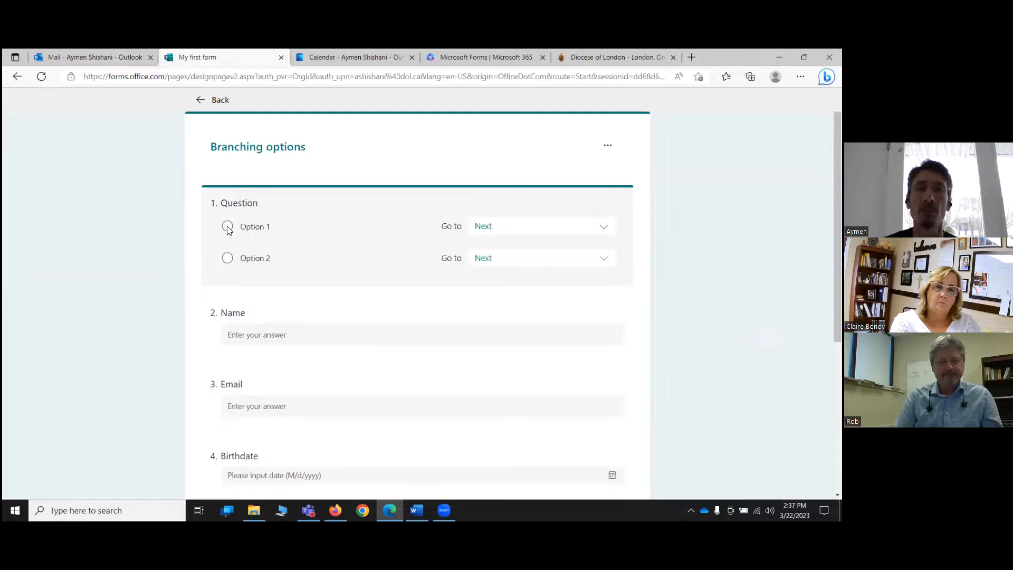
pyautogui.click(605, 227)
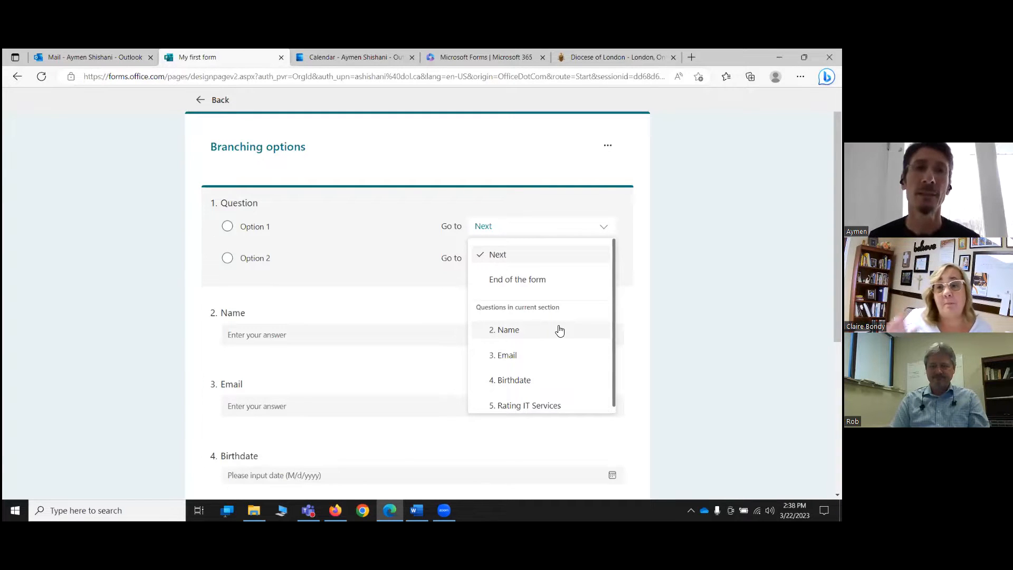
pyautogui.press('Escape')
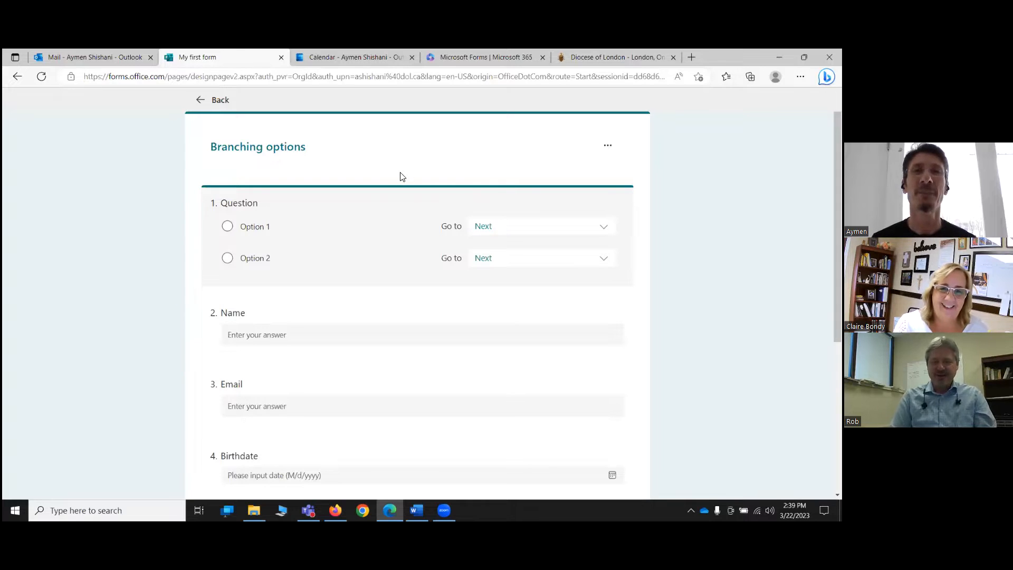
pyautogui.click(202, 99)
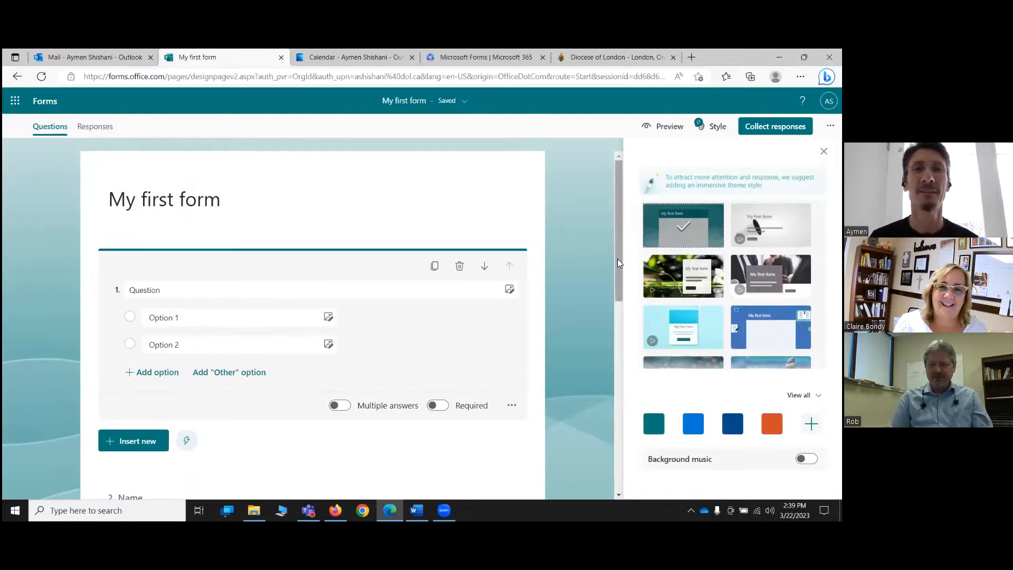
# - Preview the form in computer view with its header's extra options shown, and return to the Forms home page
pyautogui.click(668, 129)
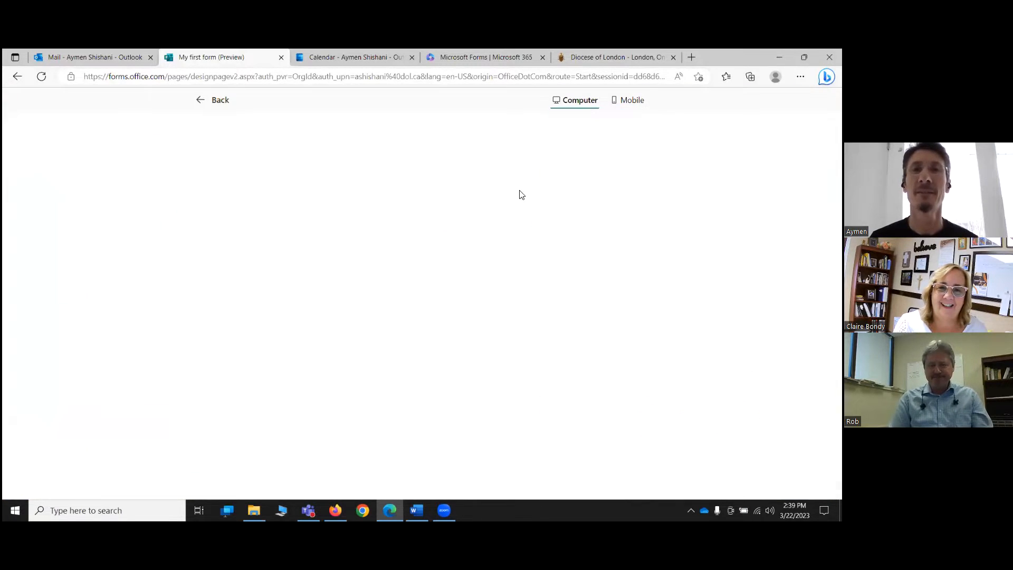
pyautogui.click(631, 213)
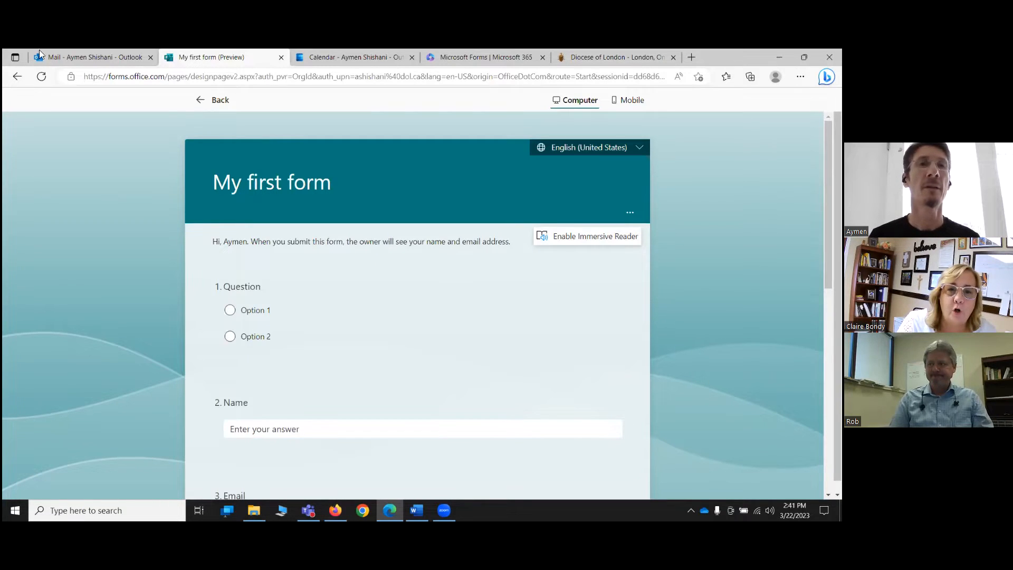
pyautogui.click(200, 106)
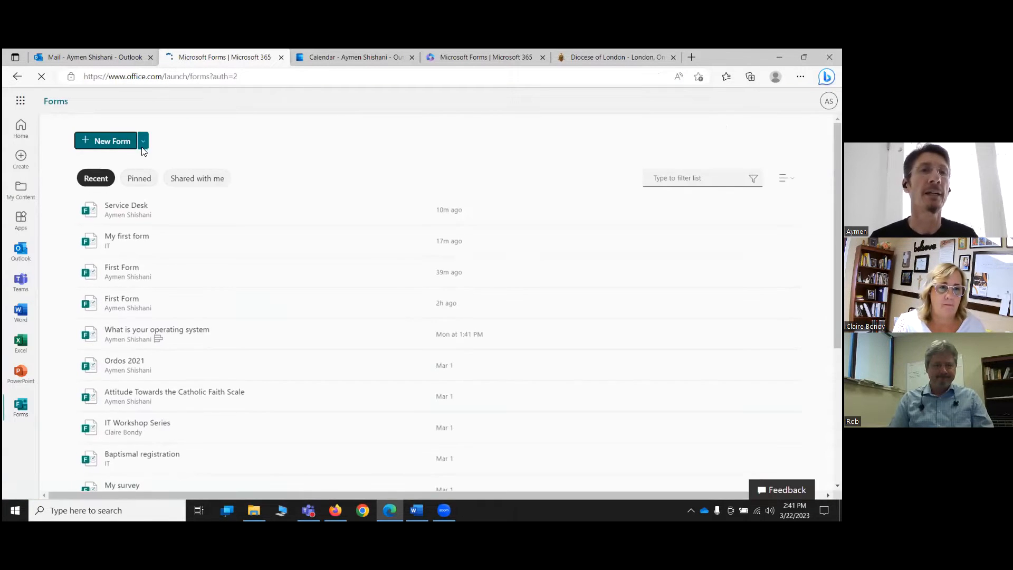
# - Open the full list of all my forms from the Forms home page
pyautogui.click(143, 174)
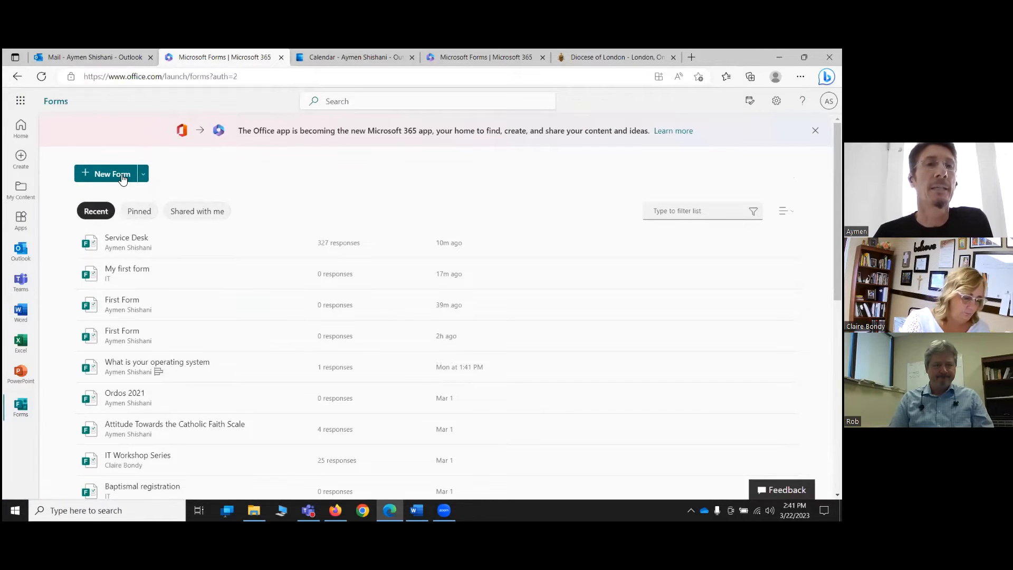
pyautogui.scroll(-10, 549, 268)
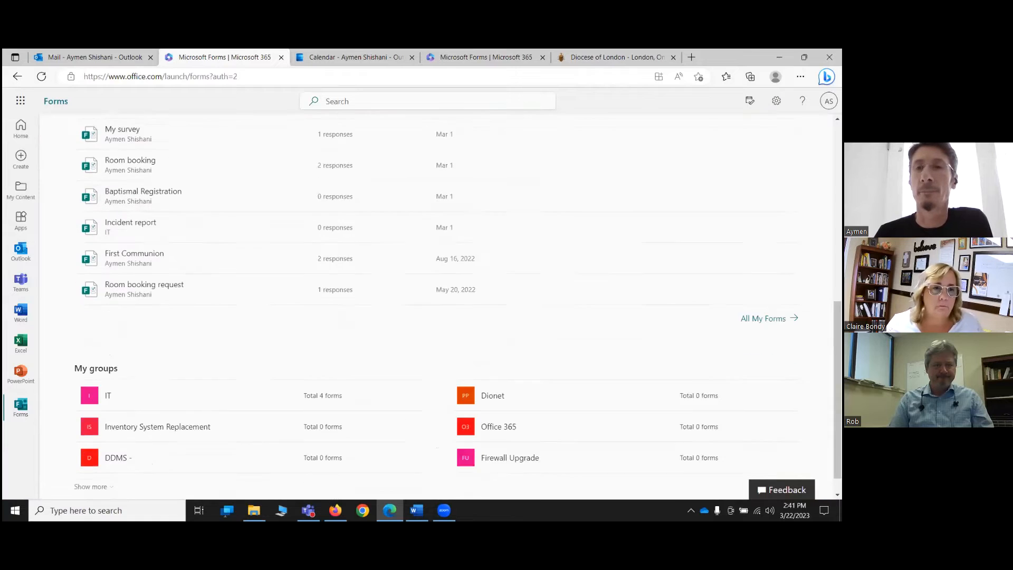
pyautogui.click(763, 301)
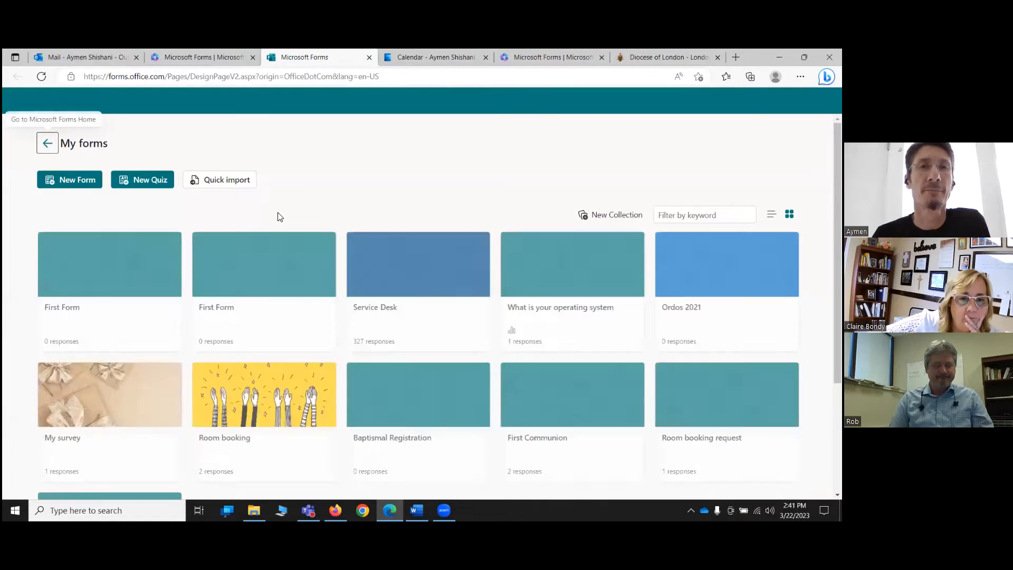
# - Start a quick import from this device, look through the Word and PDF files on the Desktop, and cancel the file selection
pyautogui.click(236, 184)
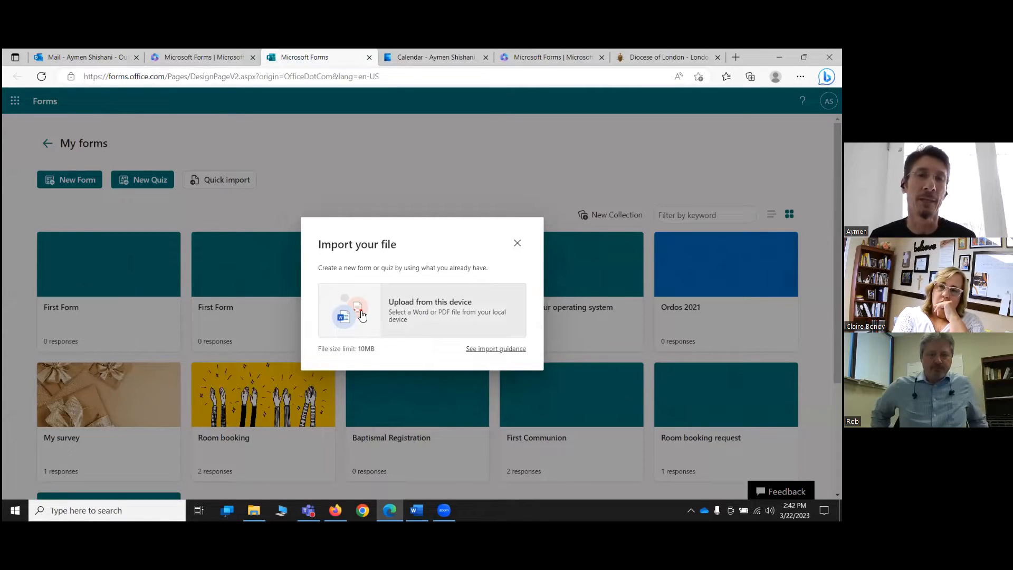
pyautogui.click(397, 308)
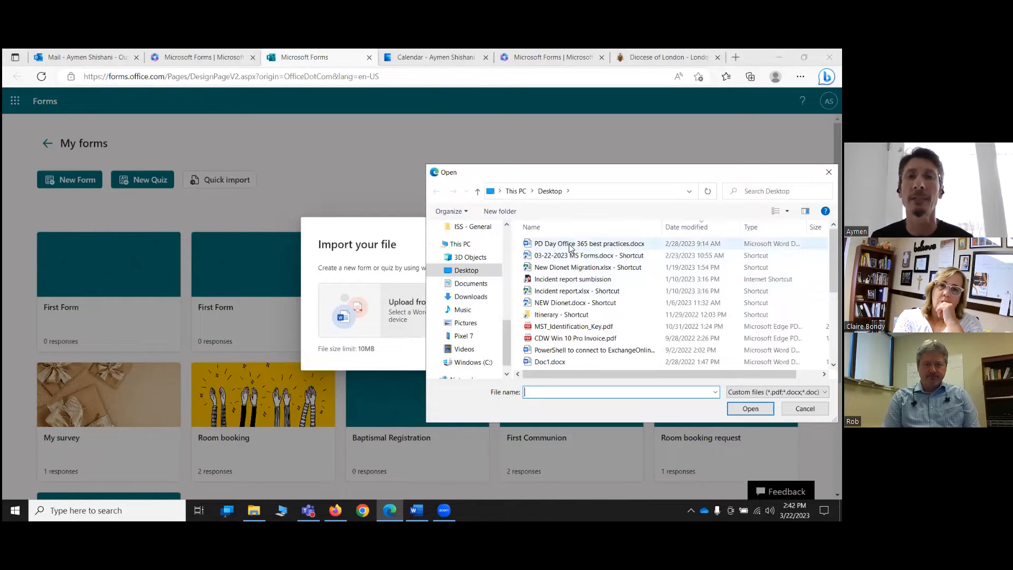
pyautogui.scroll(-8, 575, 285)
pyautogui.scroll(8, 574, 313)
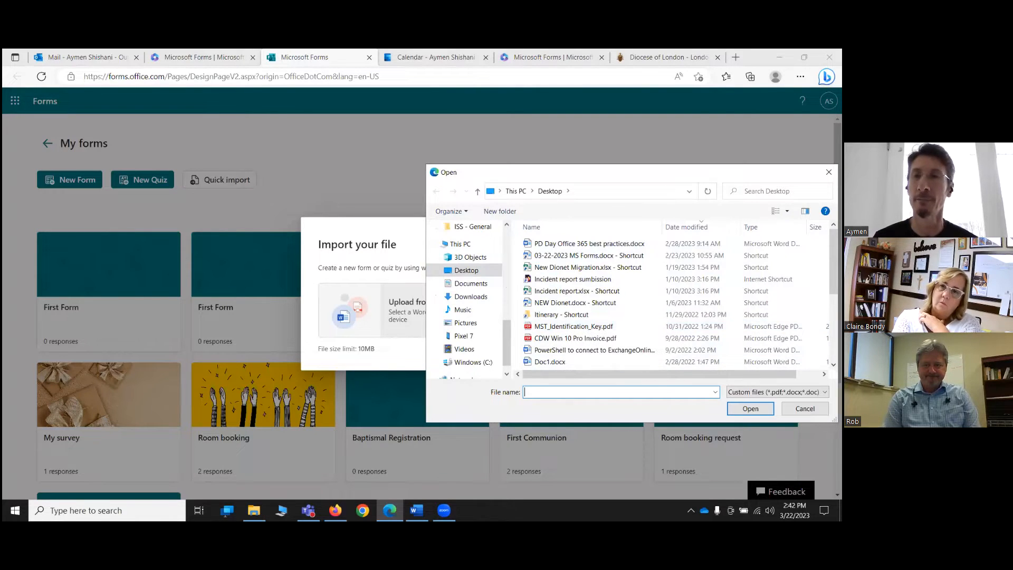
pyautogui.click(805, 408)
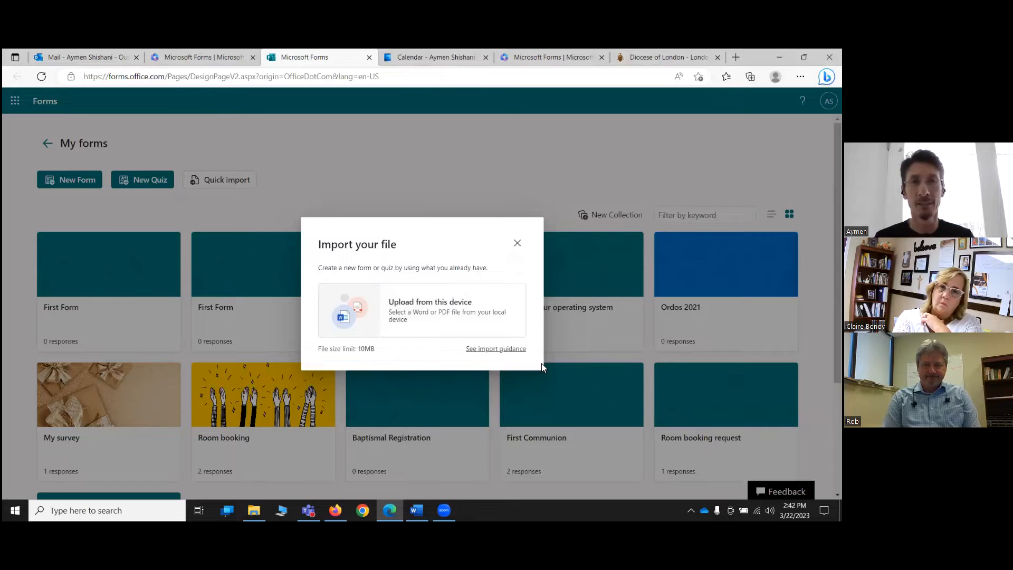